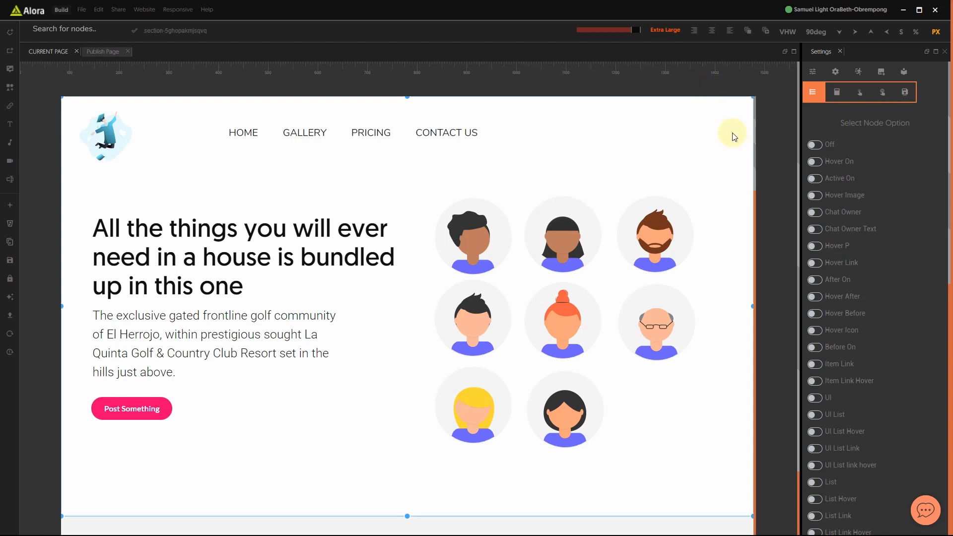
- Create a new page named learn in the website's pages folder
{"action": "left_click", "coordinate": [835, 71]}
{"action": "scroll", "coordinate": [847, 312], "scroll_direction": "down", "scroll_amount": 7}
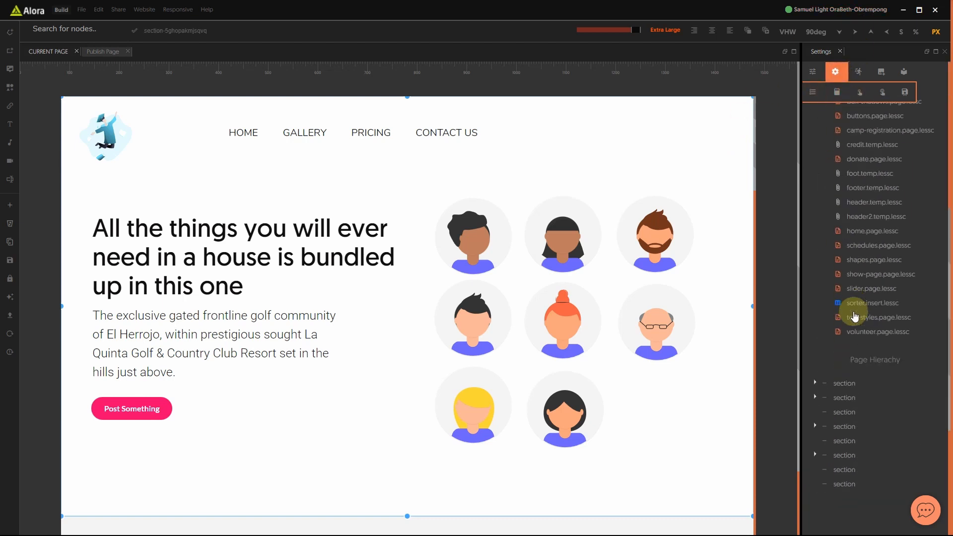
{"action": "scroll", "coordinate": [850, 312], "scroll_direction": "up", "scroll_amount": 3}
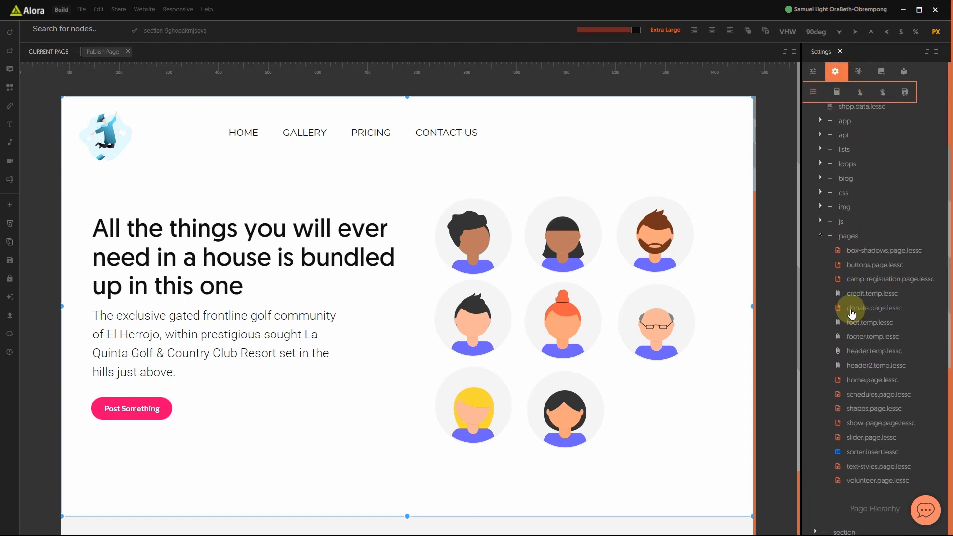
{"action": "left_click", "coordinate": [850, 237]}
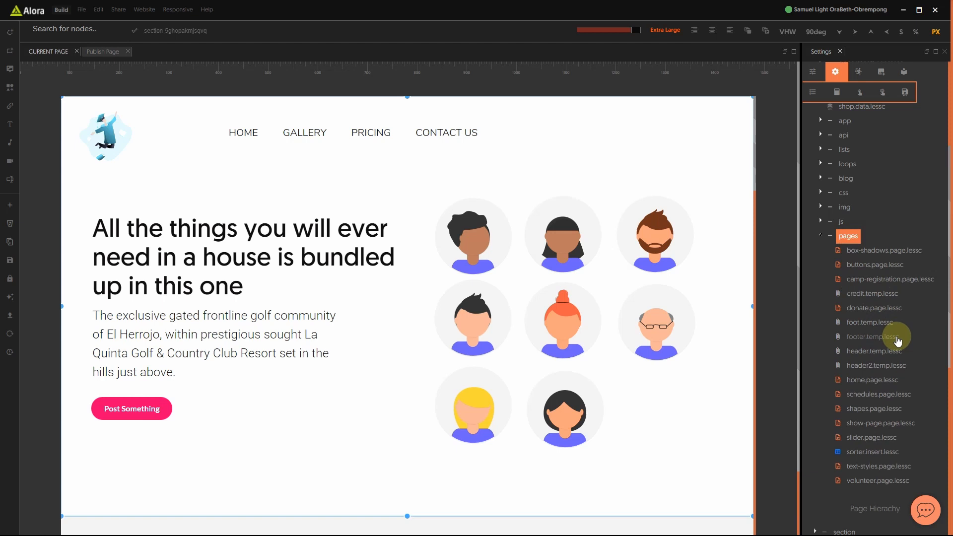
{"action": "key", "text": "F9"}
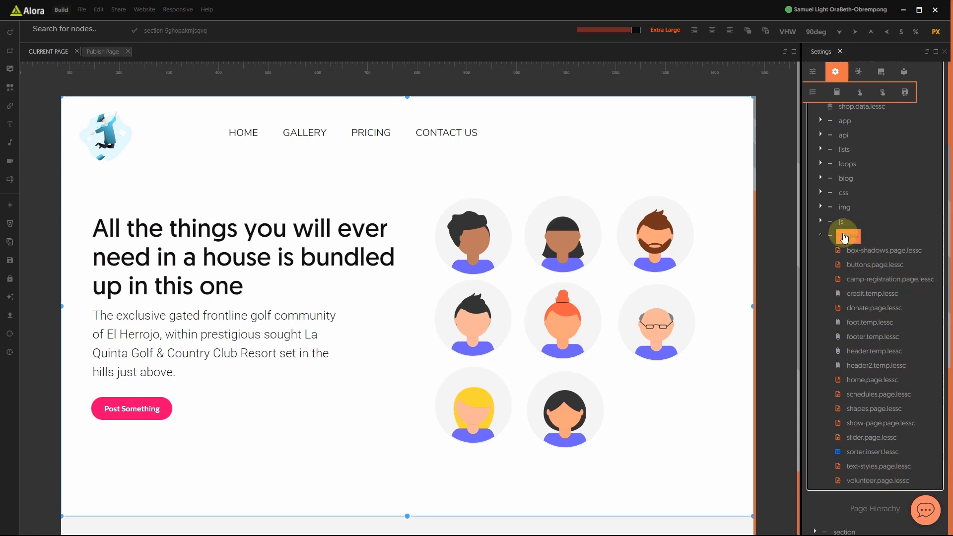
{"action": "left_click", "coordinate": [9, 205]}
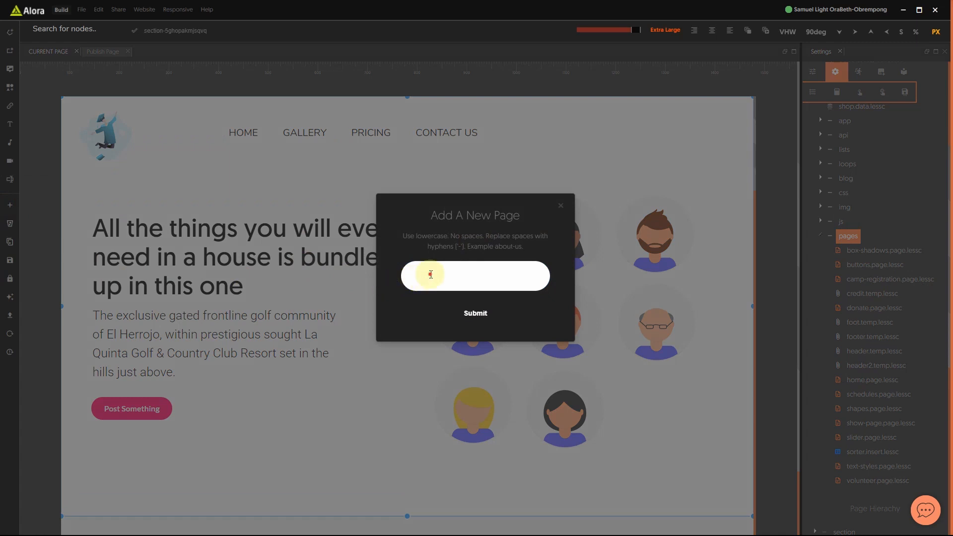
{"action": "left_click", "coordinate": [431, 275]}
{"action": "type", "text": "test"}
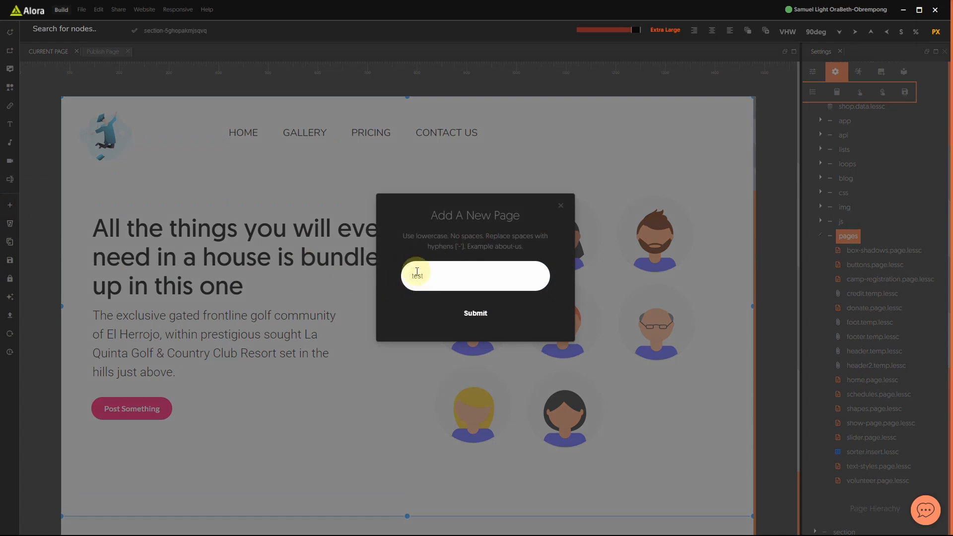
{"action": "double_click", "coordinate": [417, 275]}
{"action": "type", "text": "learn"}
{"action": "left_click", "coordinate": [485, 313]}
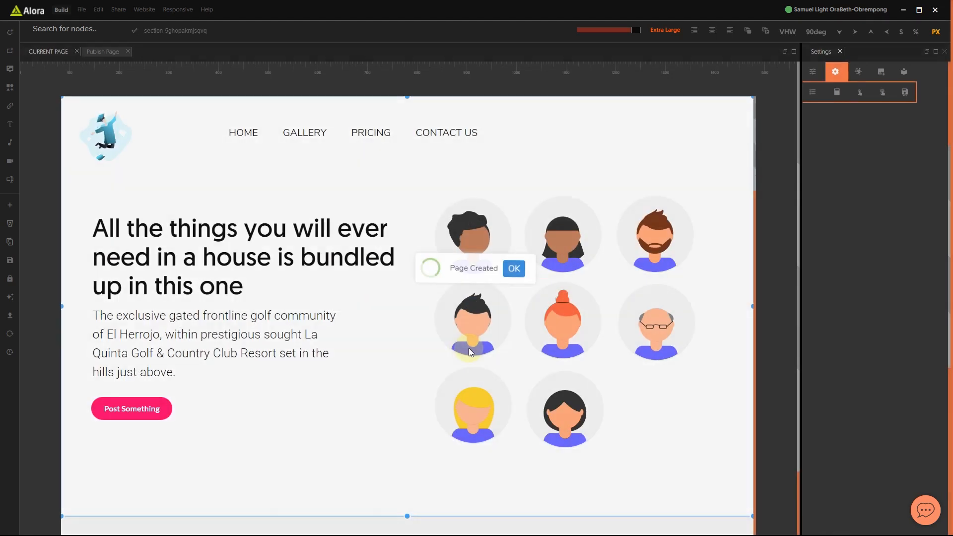
- Open learn.page.lessc from the pages folder of the new-project website
{"action": "left_click", "coordinate": [828, 71]}
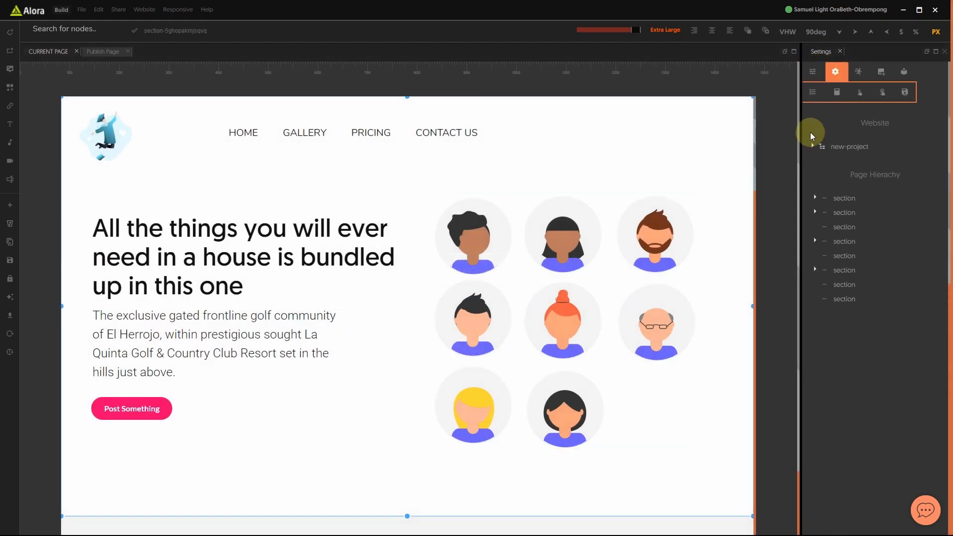
{"action": "left_click", "coordinate": [813, 146]}
{"action": "scroll", "coordinate": [868, 293], "scroll_direction": "down", "scroll_amount": 3}
{"action": "left_click", "coordinate": [820, 137]}
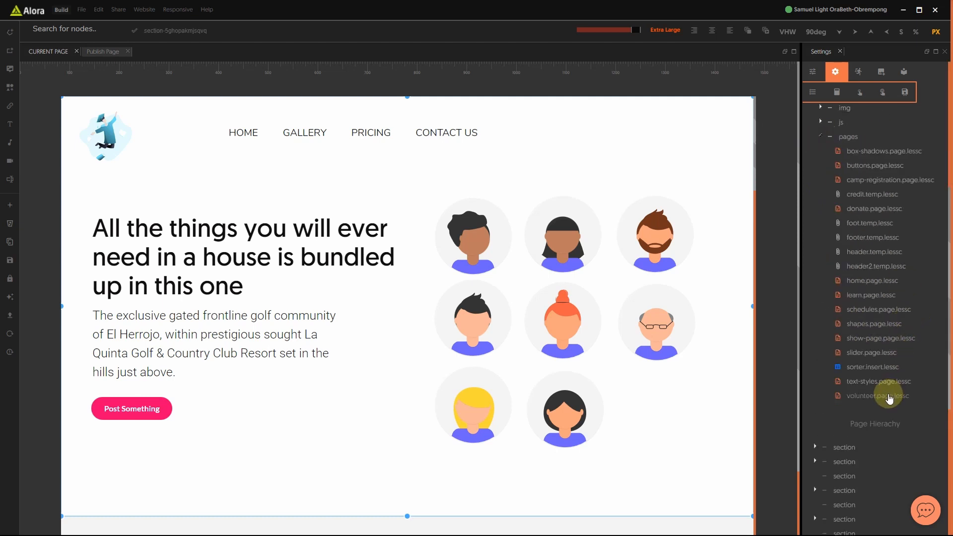
{"action": "left_click", "coordinate": [858, 295]}
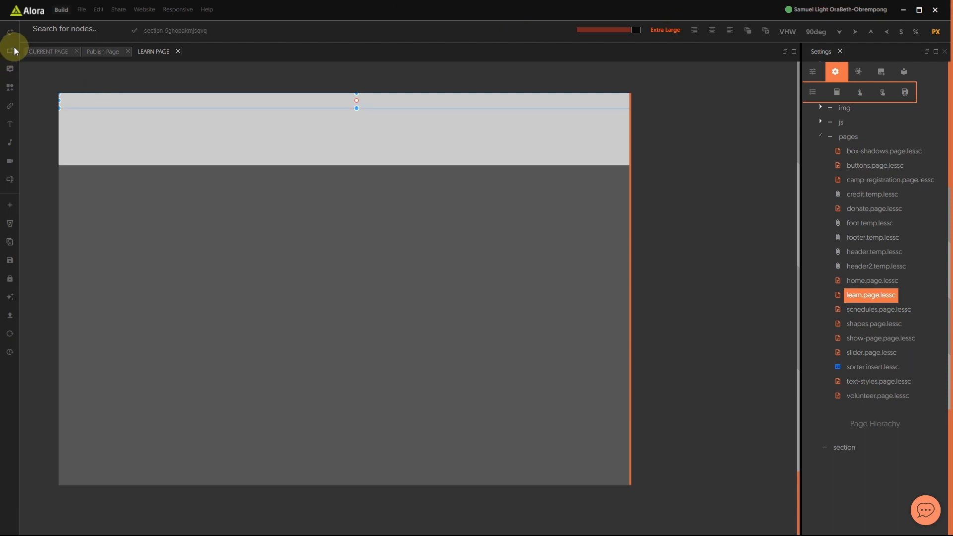
- Add another section to the learn page and stretch the first section downward to fill most of the canvas
{"action": "left_click", "coordinate": [356, 108]}
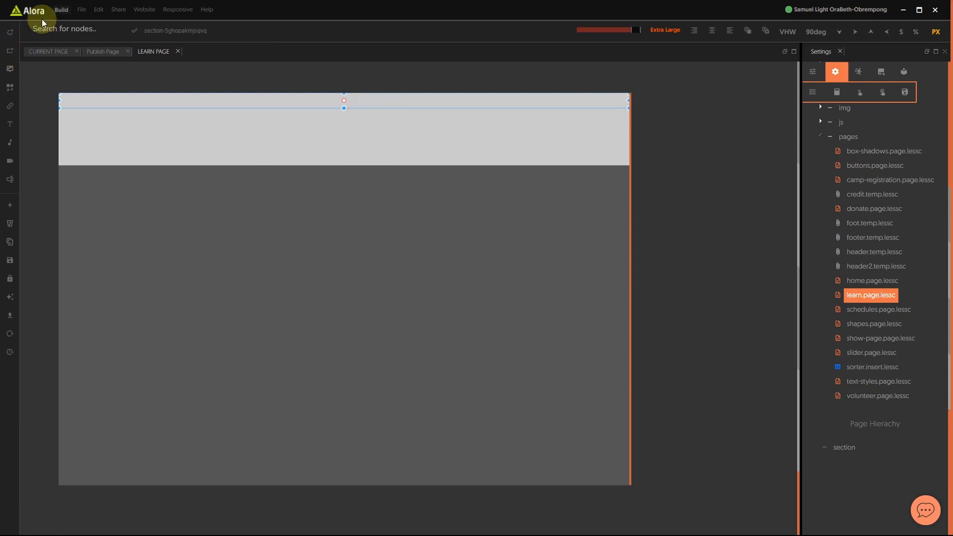
{"action": "left_click", "coordinate": [10, 32]}
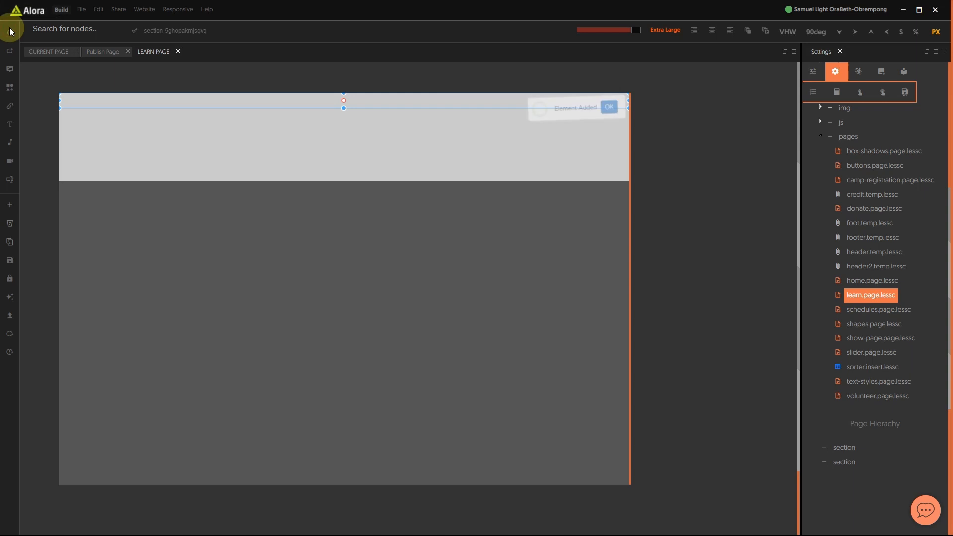
{"action": "left_click", "coordinate": [378, 106]}
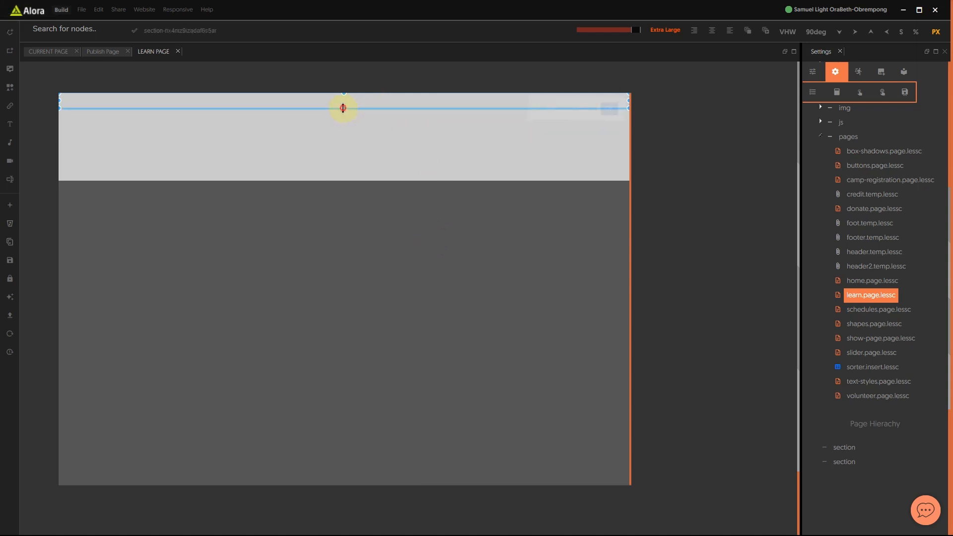
{"action": "left_click_drag", "start_coordinate": [344, 108], "coordinate": [336, 356]}
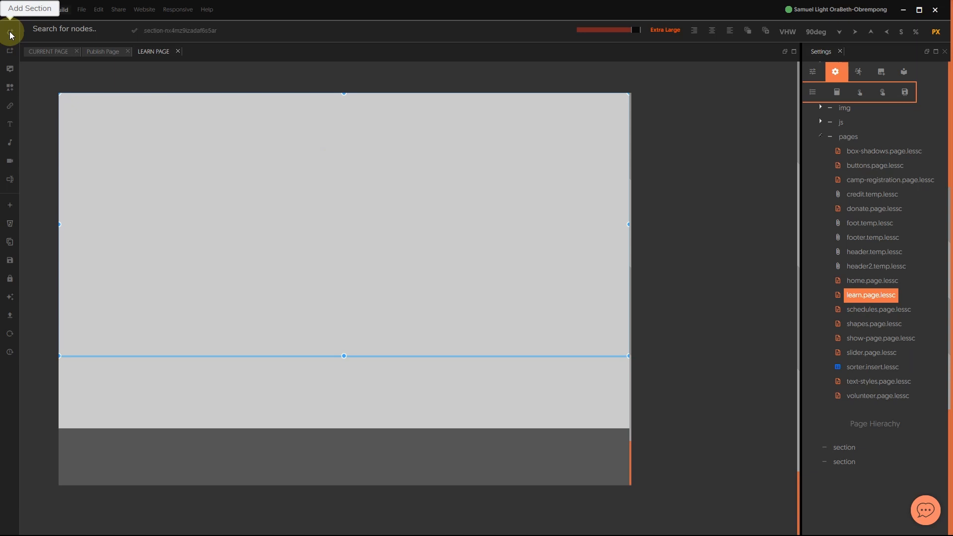
- Apply a Background Color node to the enlarged first section and open its setting among the applied nodes
{"action": "left_click_drag", "start_coordinate": [10, 34], "coordinate": [315, 362]}
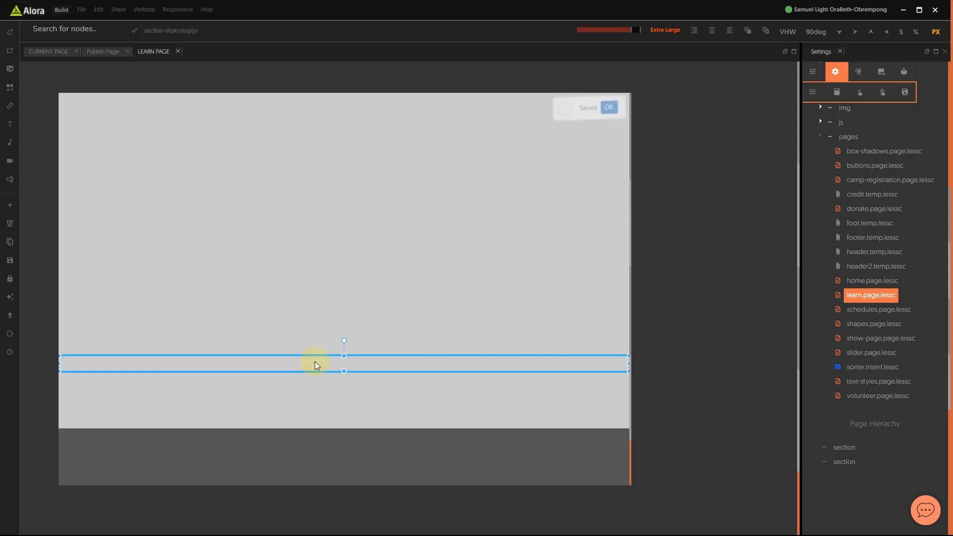
{"action": "left_click", "coordinate": [319, 286]}
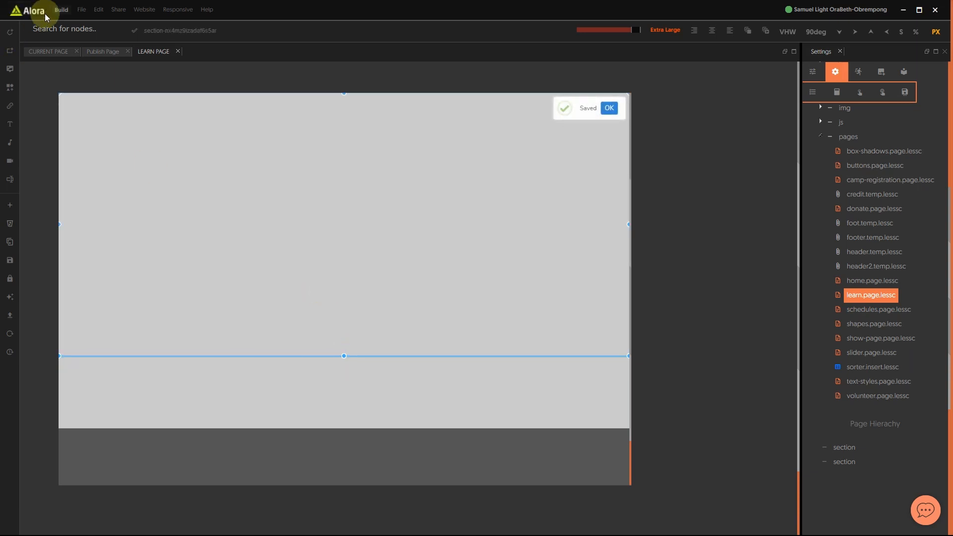
{"action": "left_click", "coordinate": [49, 29]}
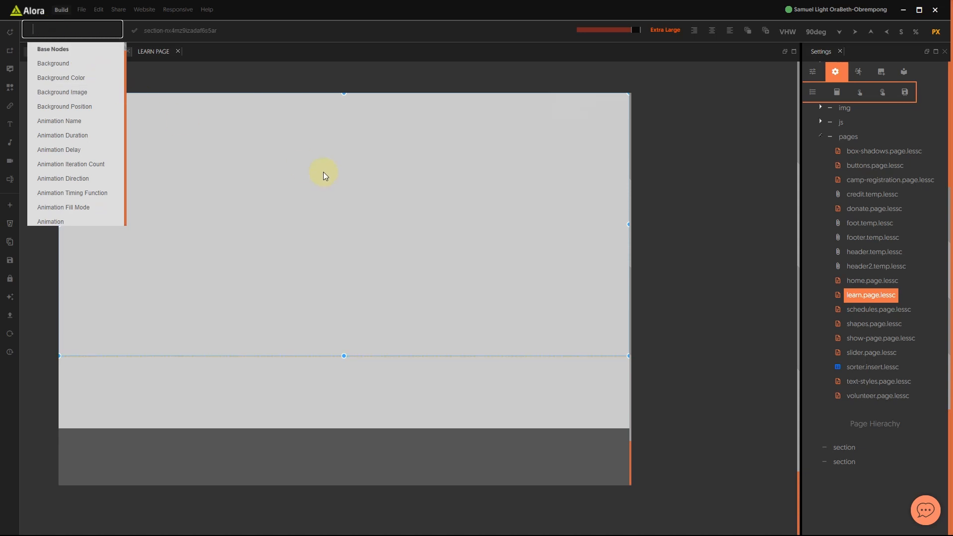
{"action": "left_click", "coordinate": [66, 82]}
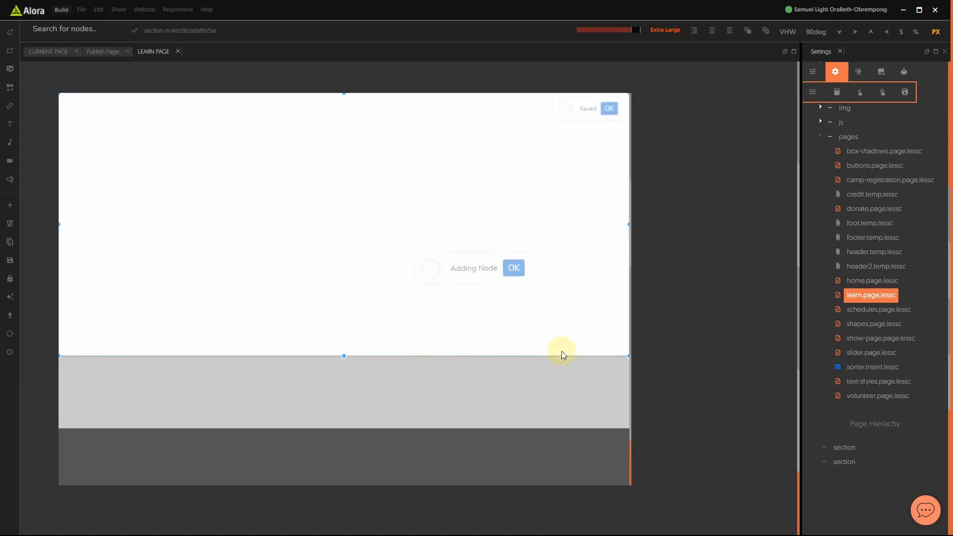
{"action": "left_click", "coordinate": [815, 75]}
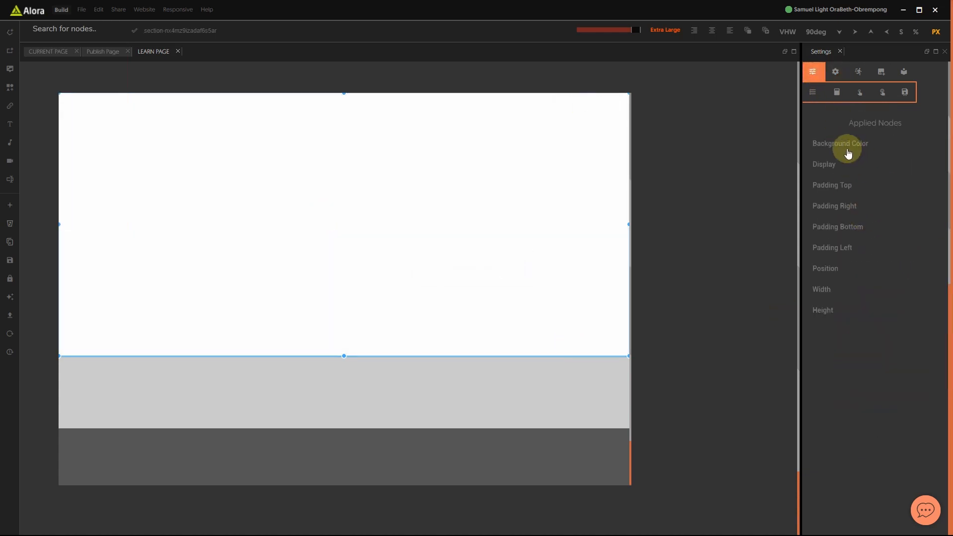
{"action": "left_click", "coordinate": [848, 149]}
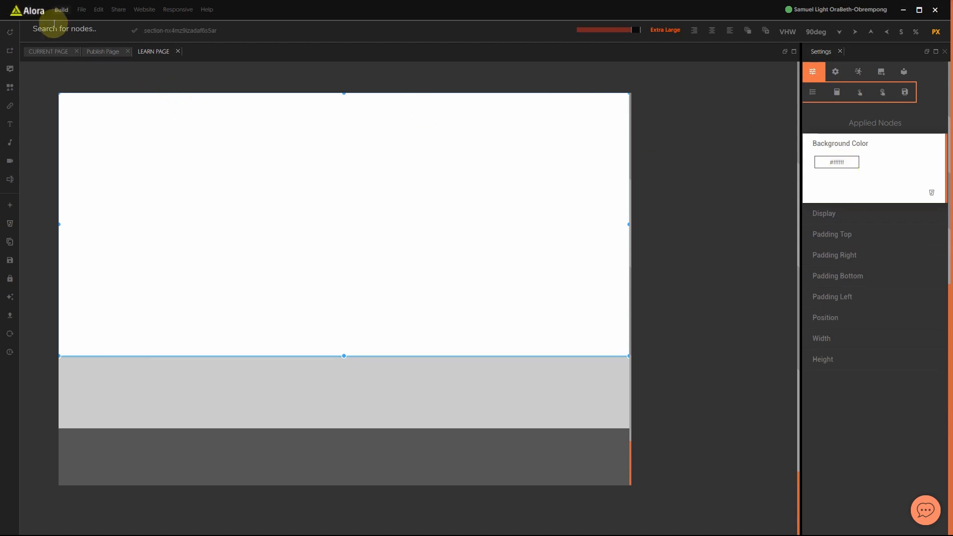
- Add a Background Image node to the first section and delete it again from the applied nodes
{"action": "left_click", "coordinate": [65, 36]}
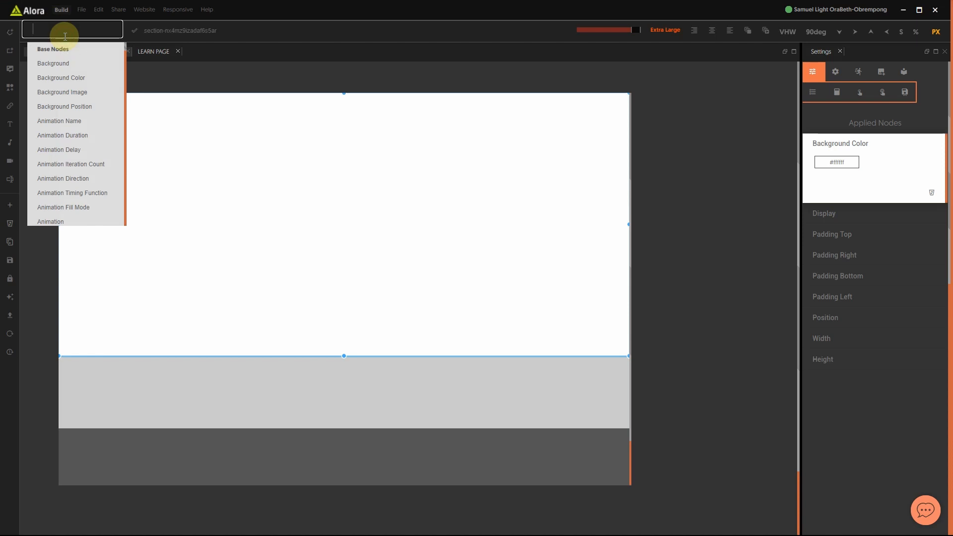
{"action": "left_click", "coordinate": [76, 93]}
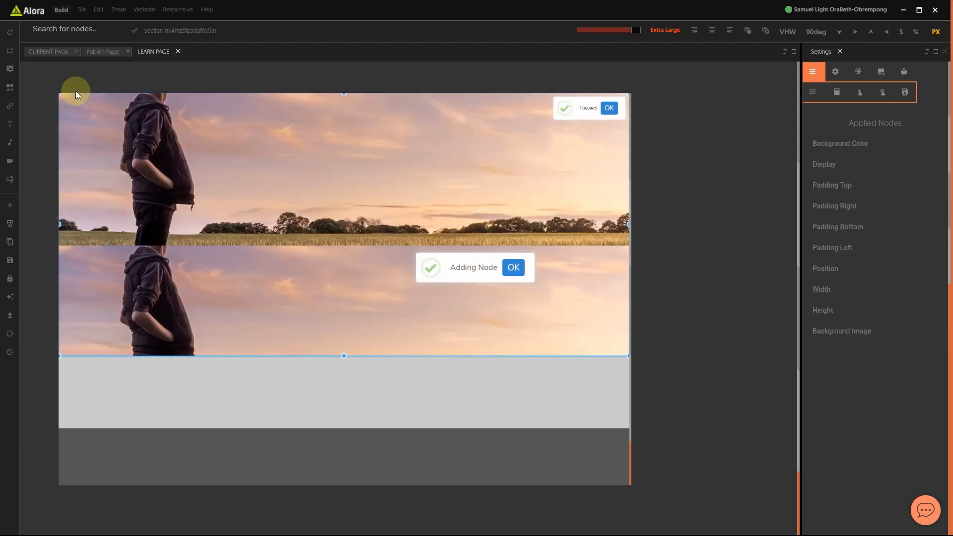
{"action": "left_click", "coordinate": [872, 329]}
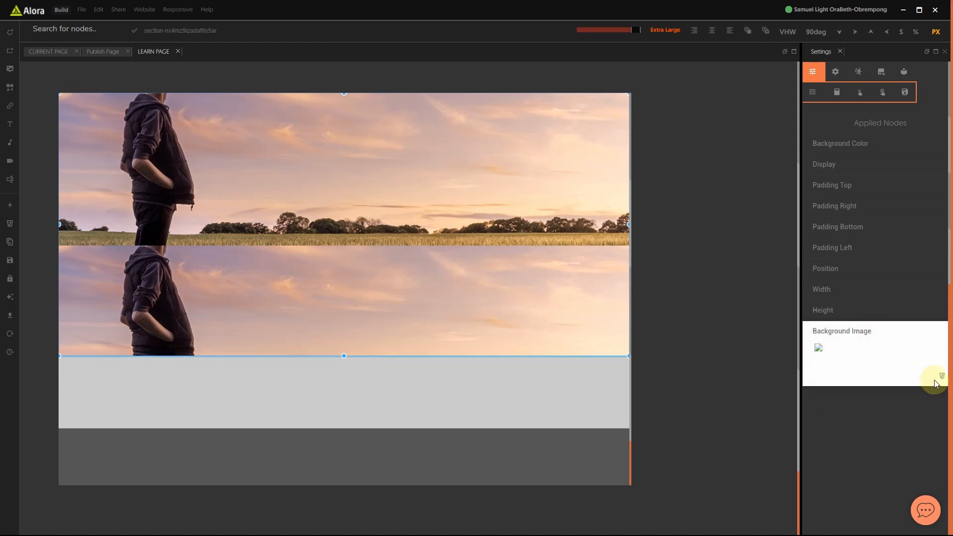
{"action": "left_click", "coordinate": [942, 376]}
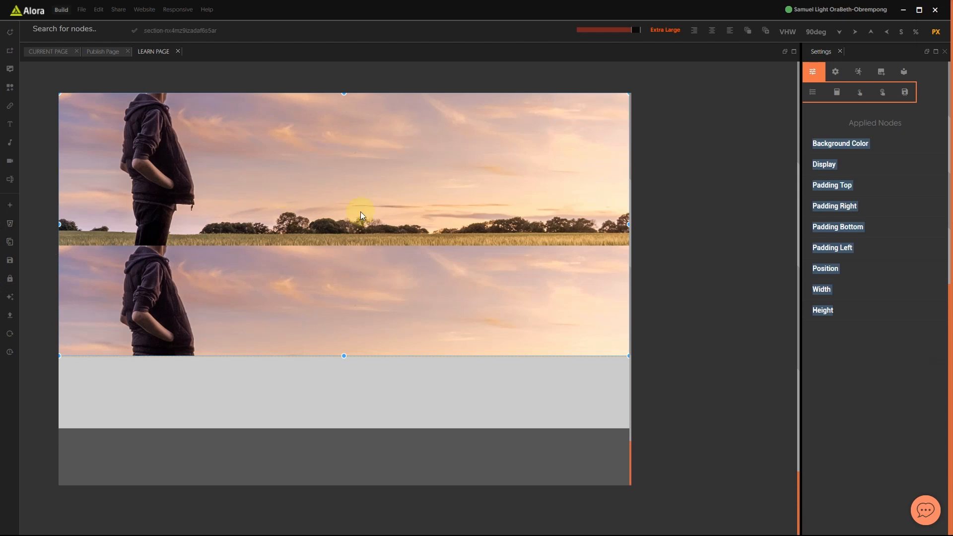
- Add a block, an image and a text element to the white first section
{"action": "left_click", "coordinate": [10, 53]}
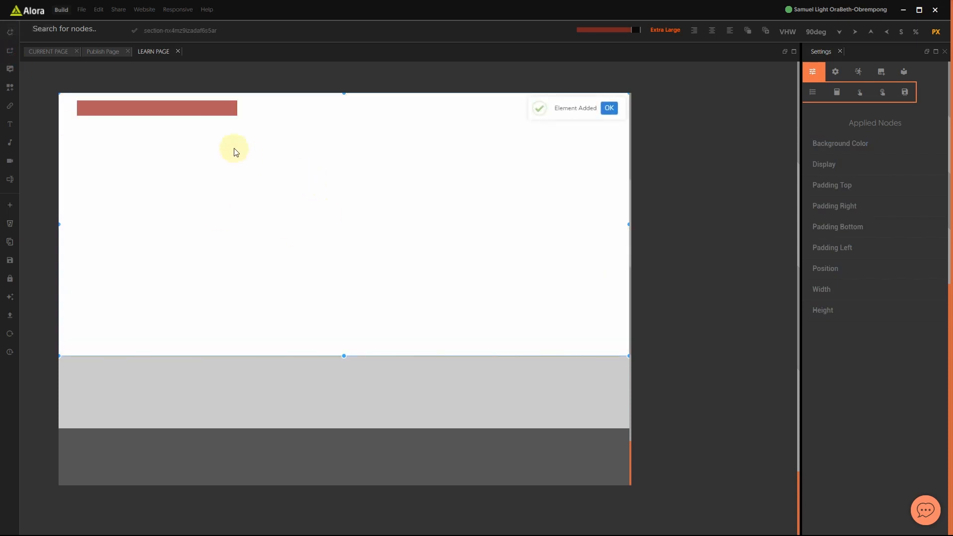
{"action": "left_click", "coordinate": [223, 118]}
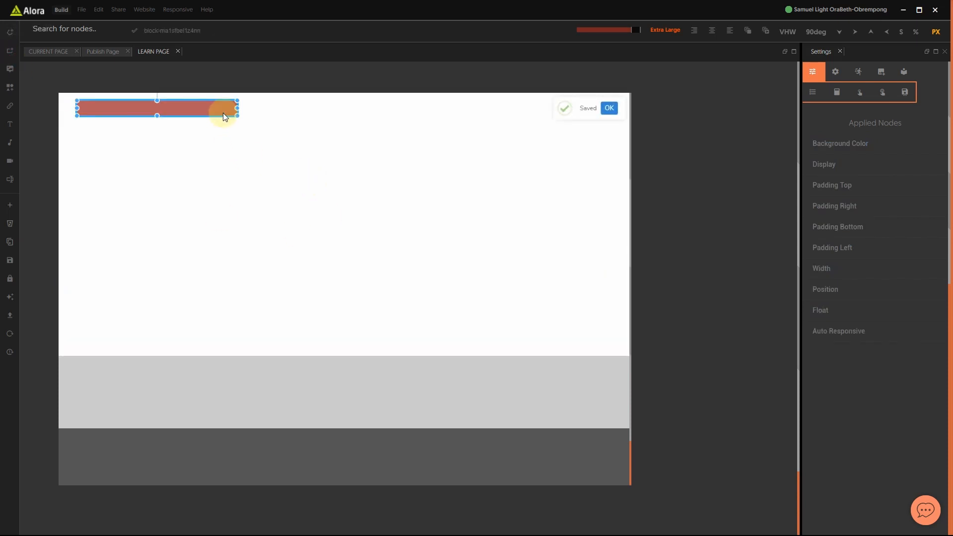
{"action": "left_click", "coordinate": [457, 263]}
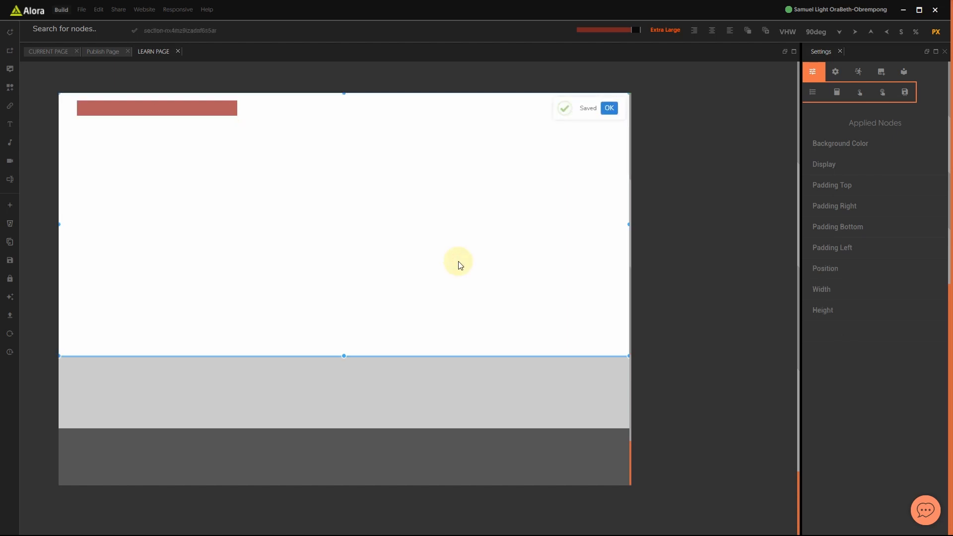
{"action": "left_click", "coordinate": [180, 110]}
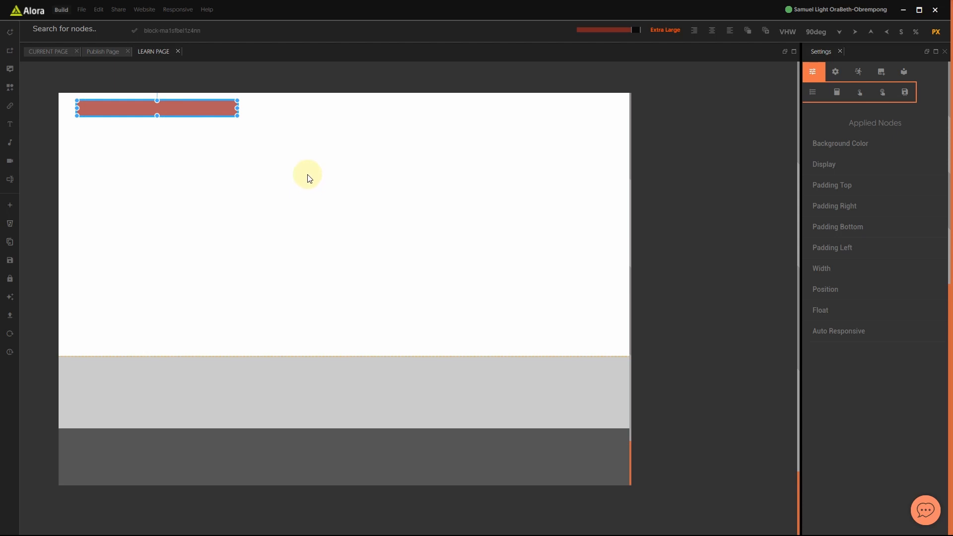
{"action": "left_click", "coordinate": [359, 246]}
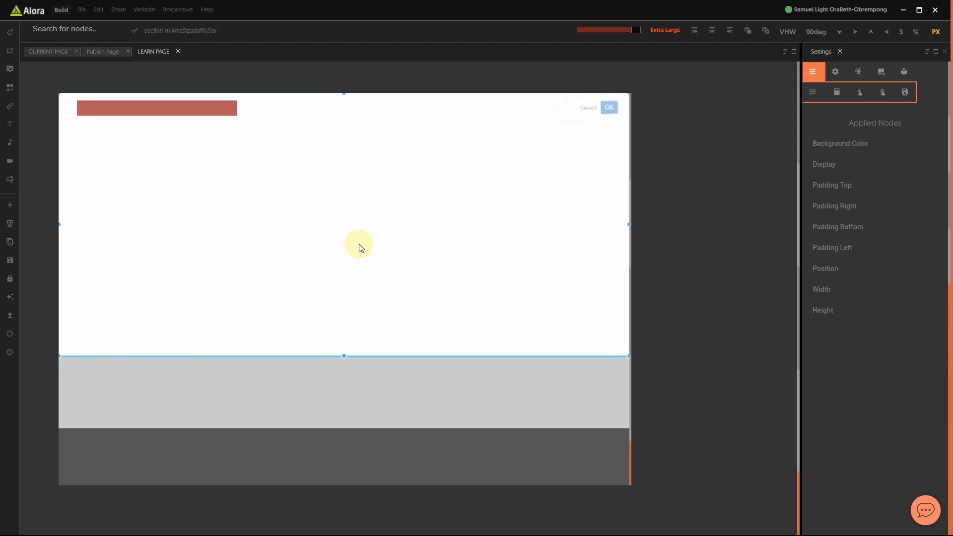
{"action": "left_click", "coordinate": [10, 70]}
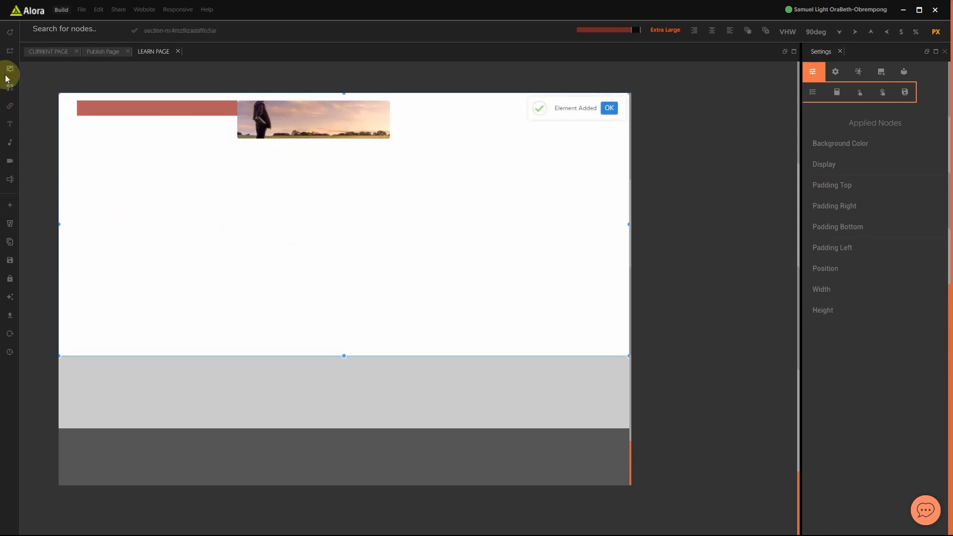
{"action": "left_click", "coordinate": [10, 124]}
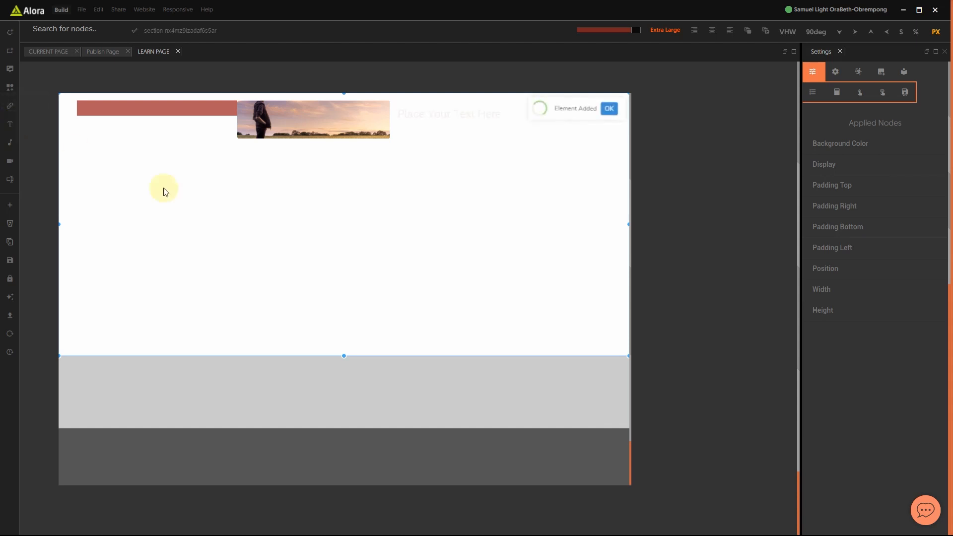
- Move the image to the middle of the white section and place the text element just beneath it
{"action": "left_click", "coordinate": [345, 138]}
{"action": "left_click_drag", "start_coordinate": [323, 131], "coordinate": [357, 209]}
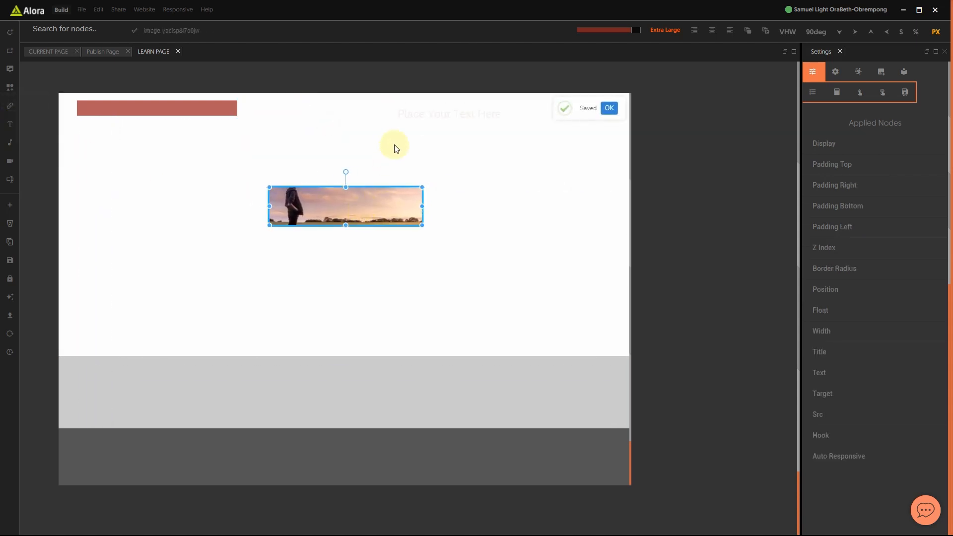
{"action": "double_click", "coordinate": [422, 114]}
{"action": "left_click", "coordinate": [462, 231]}
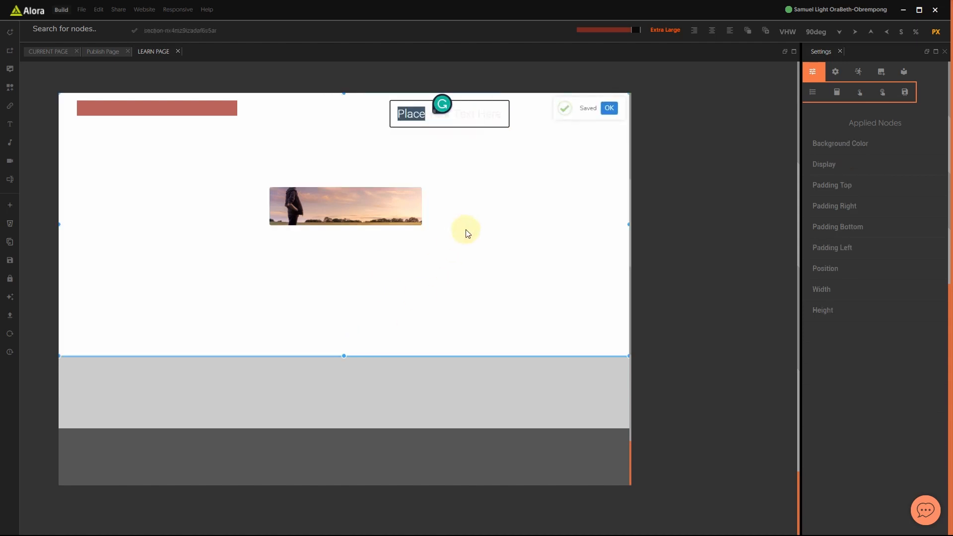
{"action": "left_click", "coordinate": [212, 110]}
{"action": "left_click", "coordinate": [420, 116]}
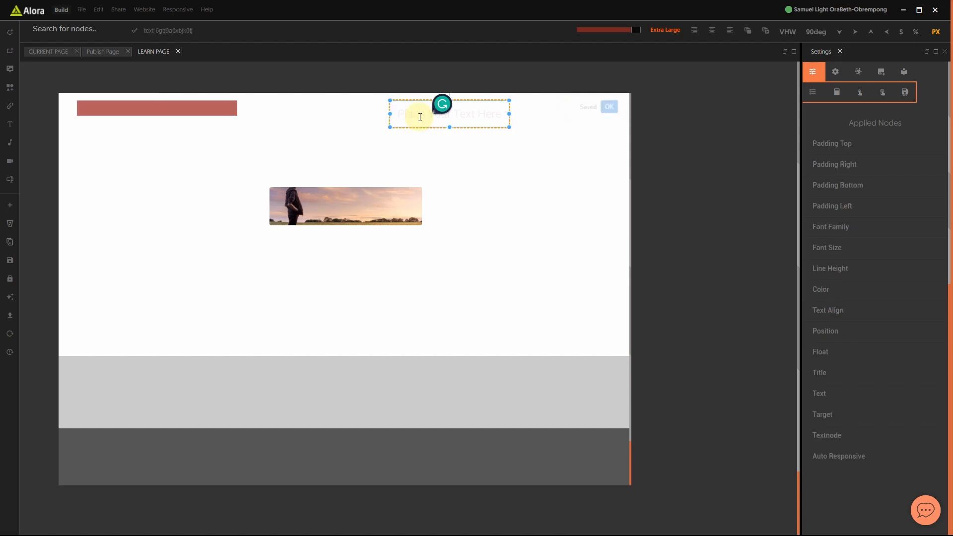
{"action": "left_click_drag", "start_coordinate": [419, 115], "coordinate": [308, 247]}
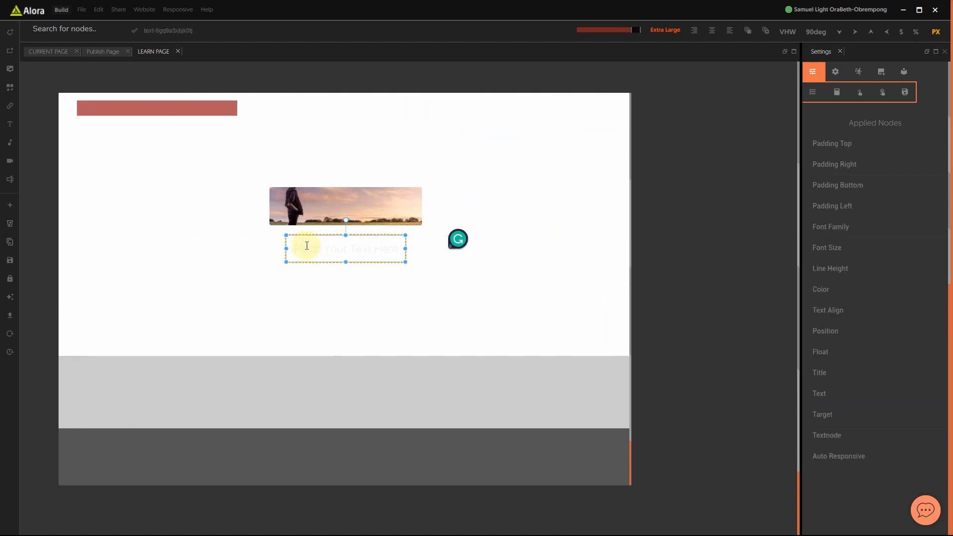
- Stretch the red block's height until it is nearly square and move it straight down in the white section
{"action": "left_click", "coordinate": [379, 323]}
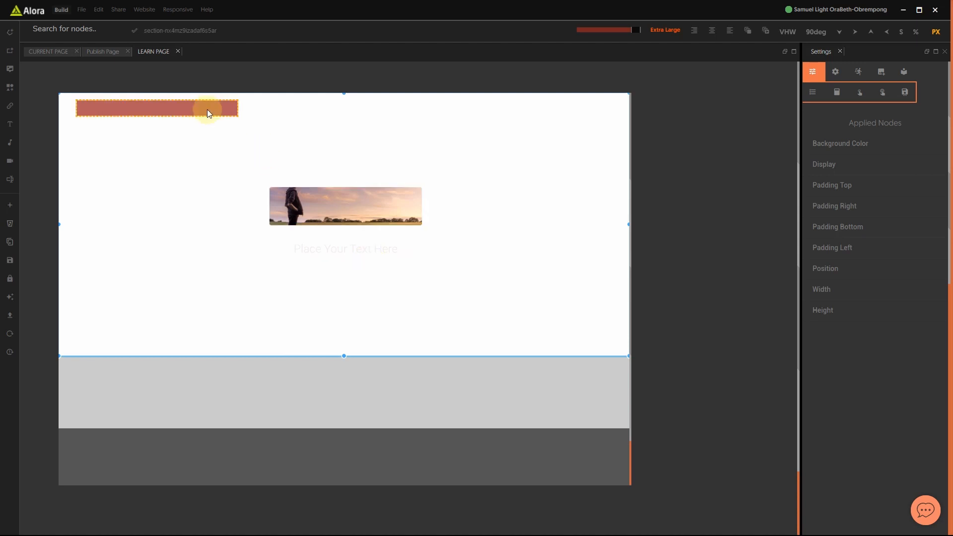
{"action": "left_click", "coordinate": [190, 108]}
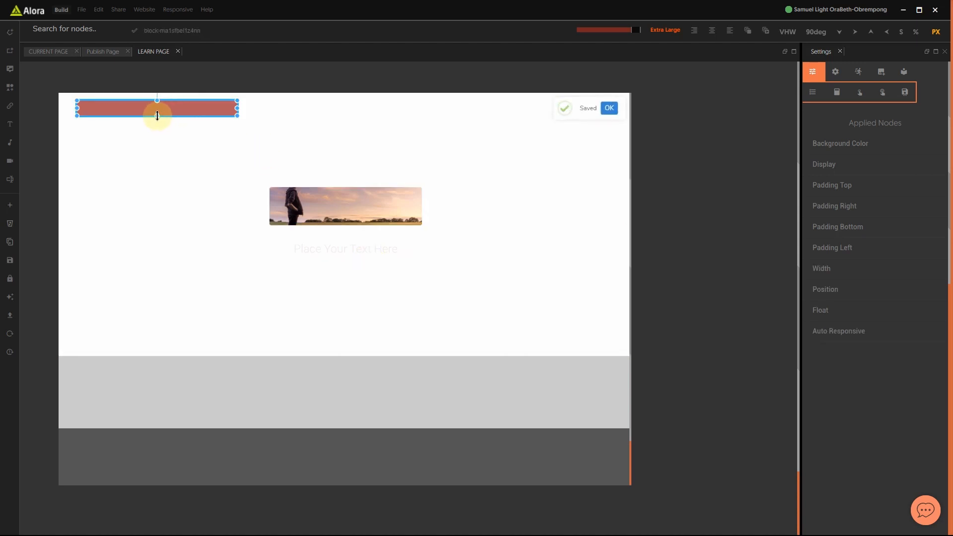
{"action": "left_click_drag", "start_coordinate": [158, 117], "coordinate": [175, 249]}
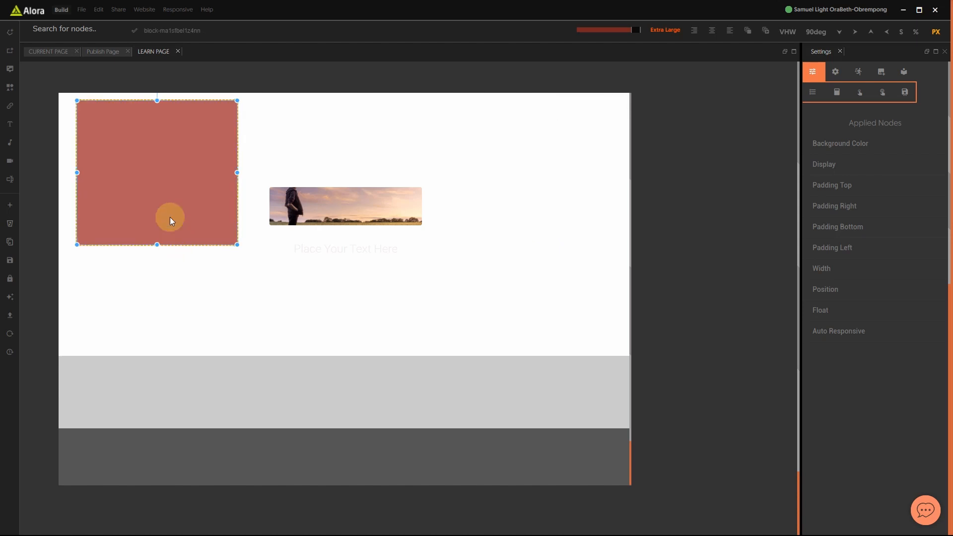
{"action": "left_click_drag", "start_coordinate": [163, 158], "coordinate": [165, 222]}
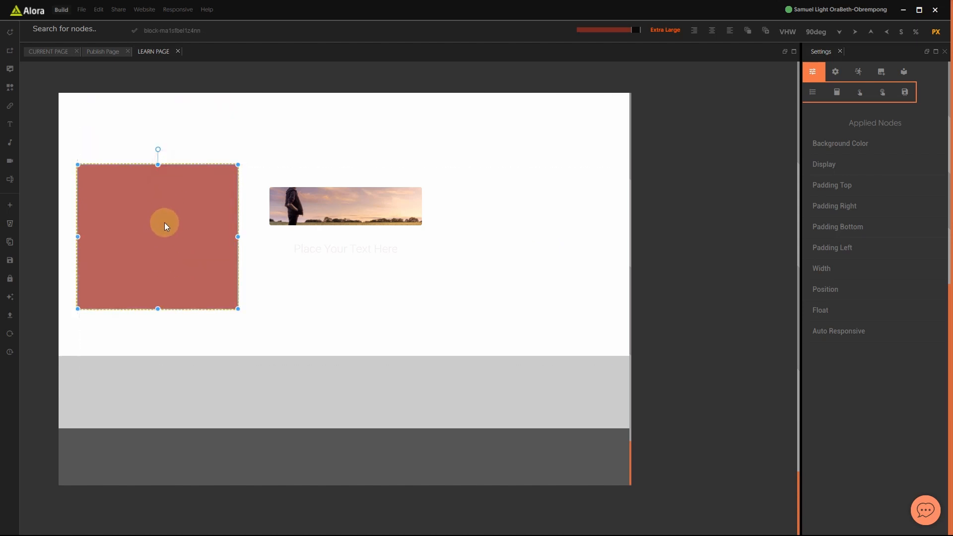
{"action": "left_click", "coordinate": [284, 286]}
- Add an image and a text element inside the red block
{"action": "left_click", "coordinate": [191, 233]}
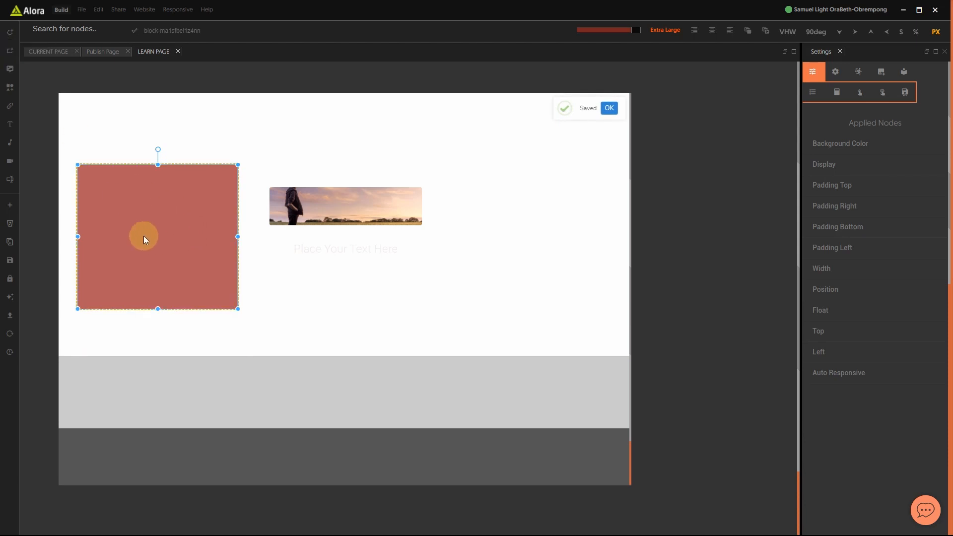
{"action": "left_click_drag", "start_coordinate": [11, 73], "coordinate": [154, 213]}
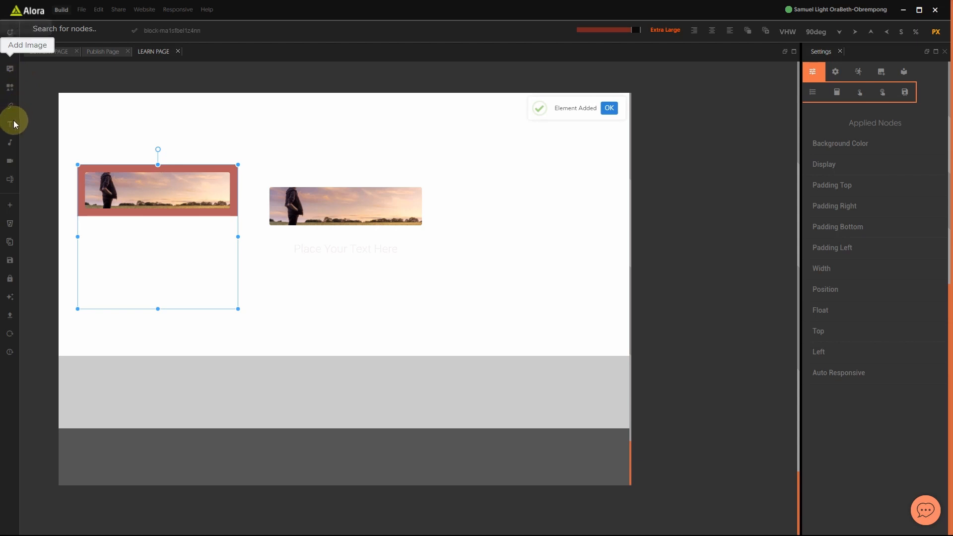
{"action": "left_click_drag", "start_coordinate": [9, 126], "coordinate": [168, 195]}
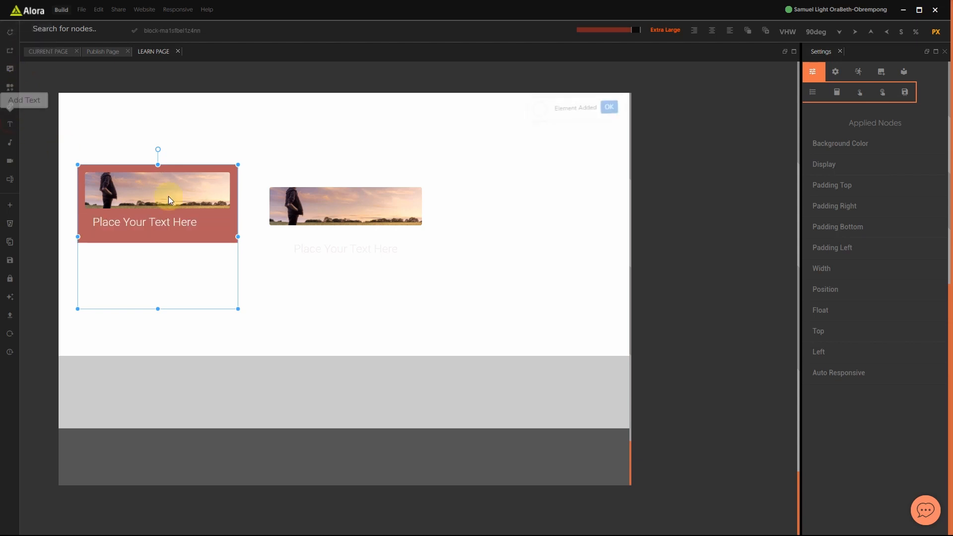
{"action": "left_click", "coordinate": [286, 264]}
- Shift the red block with its image and text slightly up and toward the section's left edge
{"action": "left_click", "coordinate": [222, 230]}
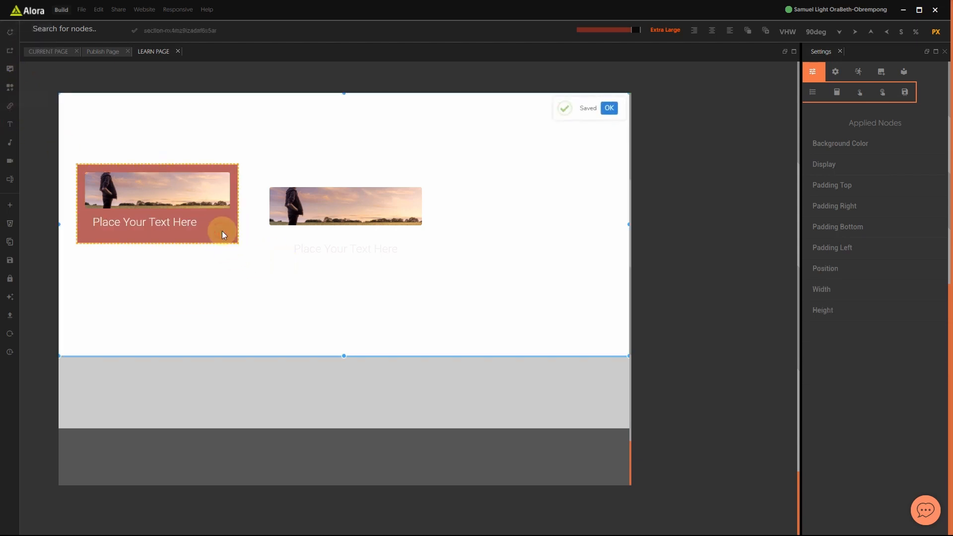
{"action": "left_click", "coordinate": [124, 161]}
{"action": "mouse_move", "coordinate": [124, 161]}
{"action": "left_mouse_down"}
{"action": "mouse_move", "coordinate": [117, 165]}
{"action": "mouse_move", "coordinate": [512, 191]}
{"action": "mouse_move", "coordinate": [106, 159]}
{"action": "left_mouse_up"}
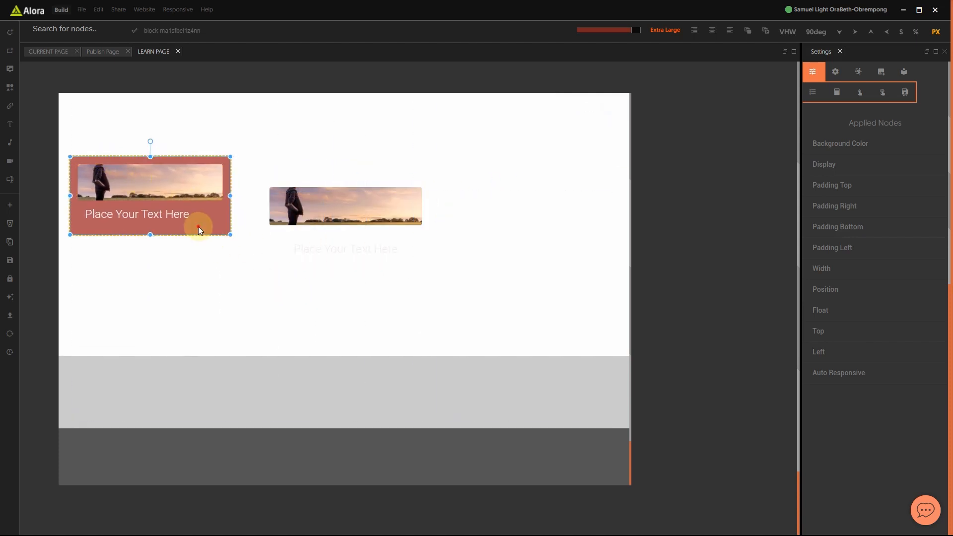
{"action": "left_click", "coordinate": [271, 281]}
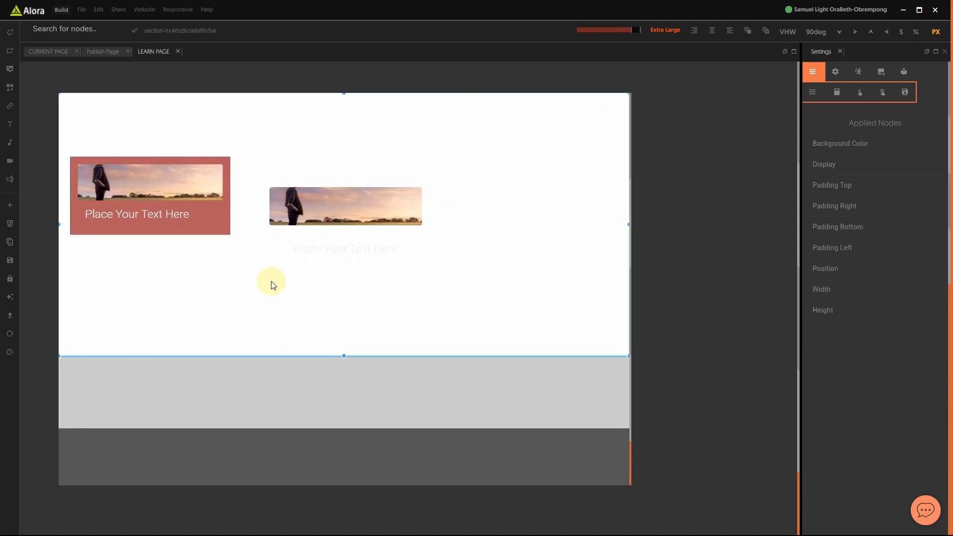
{"action": "left_click", "coordinate": [199, 218]}
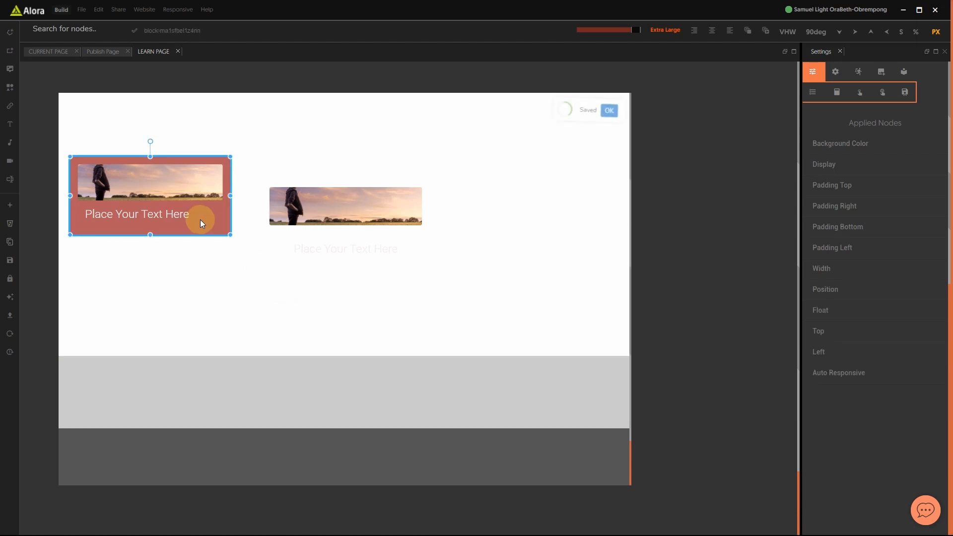
- Duplicate the whole white section and check the copy further down the page
{"action": "left_click", "coordinate": [327, 296]}
{"action": "key", "text": "ctrl+d"}
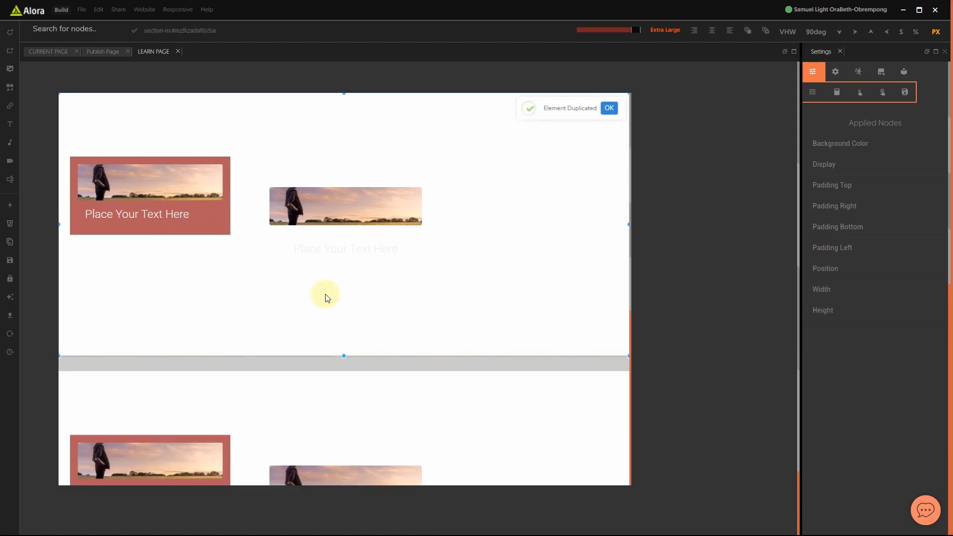
{"action": "scroll", "coordinate": [323, 298], "scroll_direction": "down", "scroll_amount": 5}
{"action": "scroll", "coordinate": [289, 323], "scroll_direction": "up", "scroll_amount": 5}
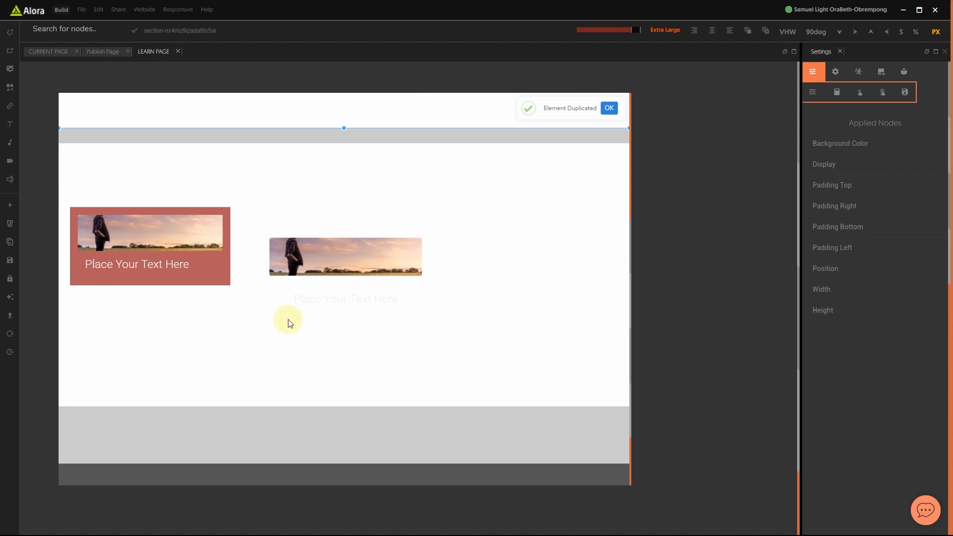
- Duplicate the red block inside the first section and try to move the copy downward
{"action": "left_click", "coordinate": [213, 223]}
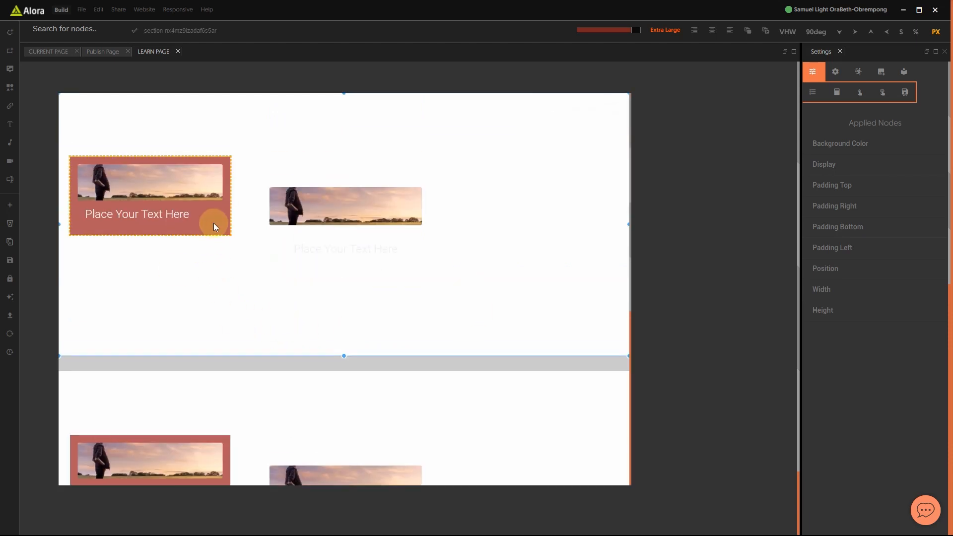
{"action": "key", "text": "ctrl+d"}
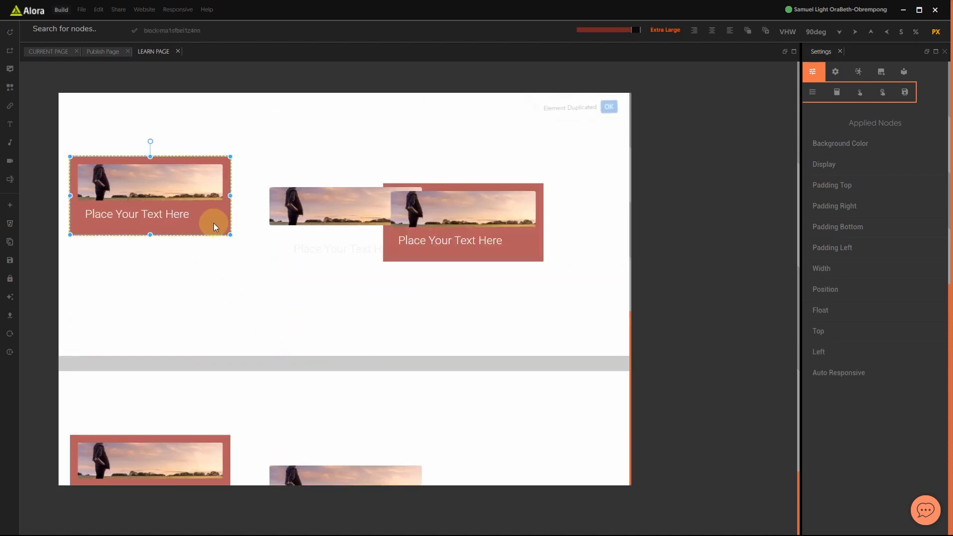
{"action": "left_click_drag", "start_coordinate": [526, 248], "coordinate": [455, 324]}
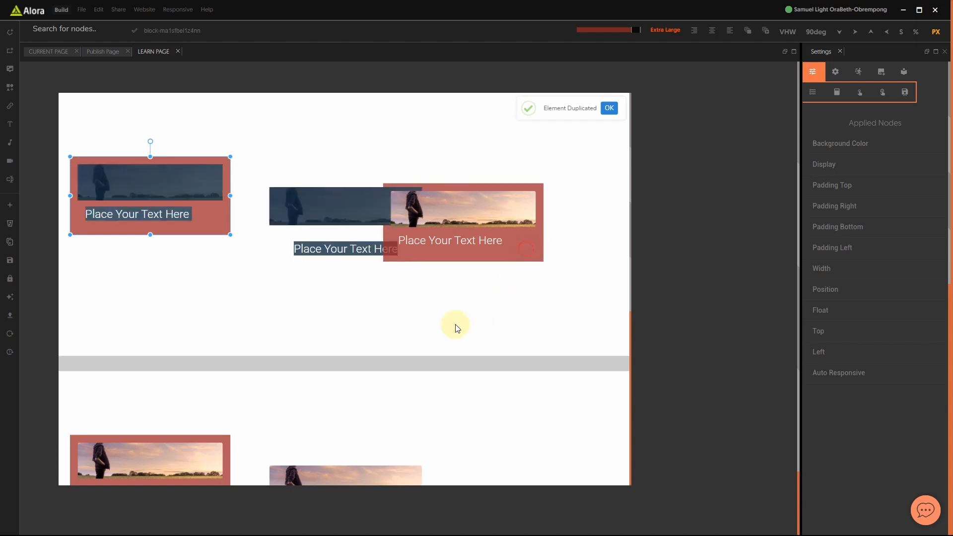
- Move the loose image and text beneath the first red block and align the duplicated block beside the first one
{"action": "left_click", "coordinate": [351, 192]}
{"action": "left_click_drag", "start_coordinate": [339, 199], "coordinate": [208, 315]}
{"action": "left_click", "coordinate": [320, 250]}
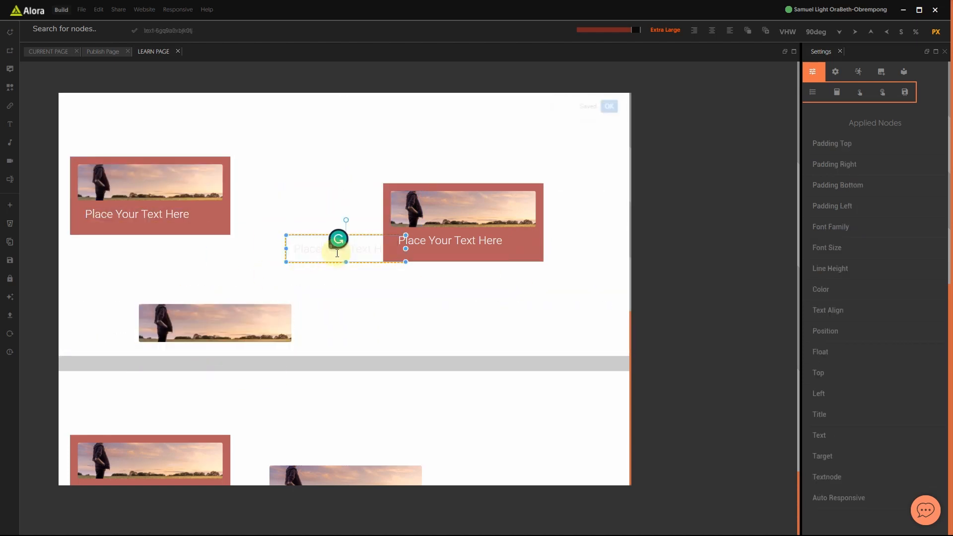
{"action": "left_click_drag", "start_coordinate": [322, 246], "coordinate": [169, 293]}
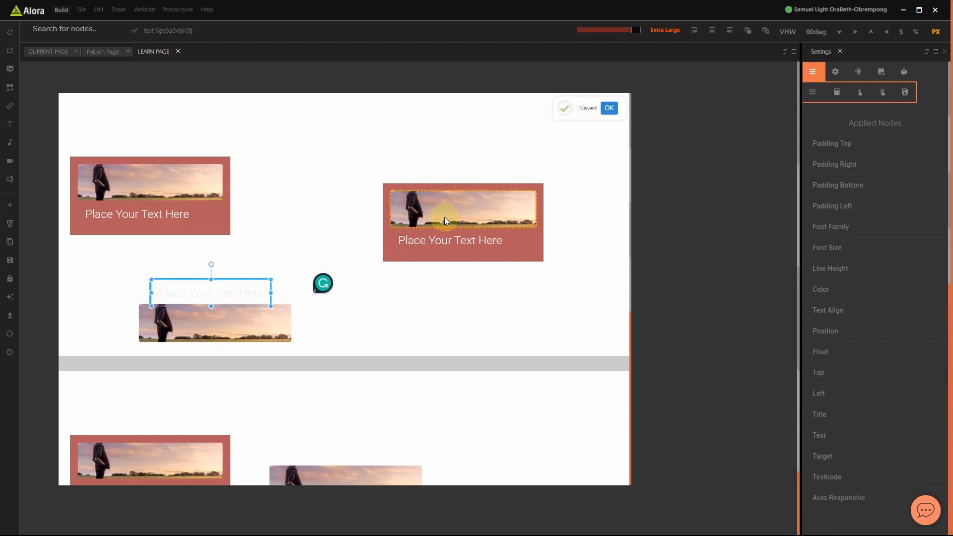
{"action": "left_click", "coordinate": [411, 210]}
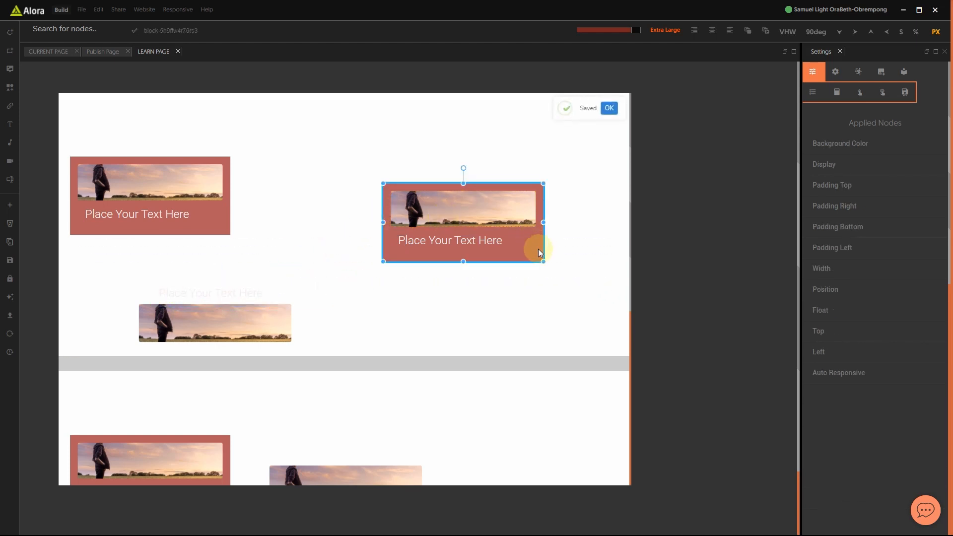
{"action": "left_click_drag", "start_coordinate": [538, 249], "coordinate": [394, 223]}
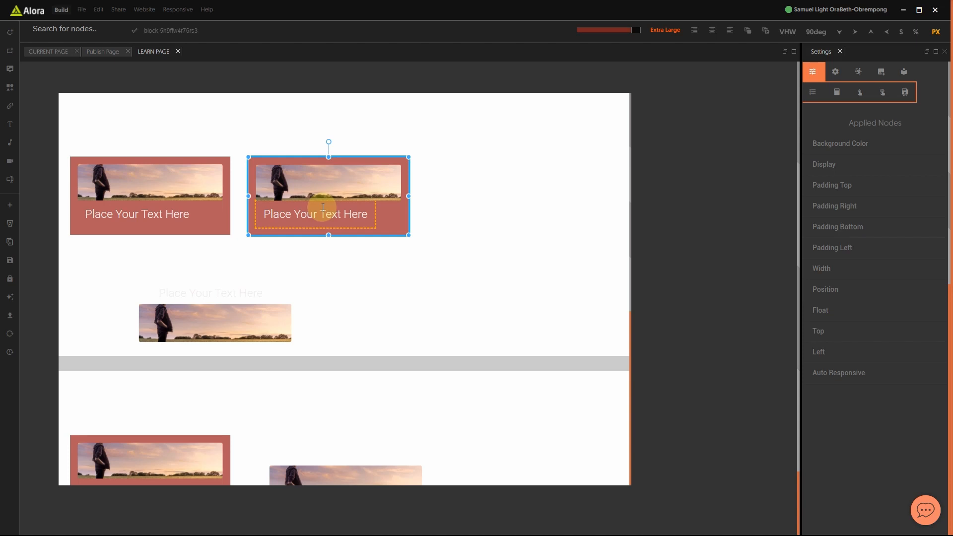
- Add a Get Started button beneath the text in the duplicated red block and select the button
{"action": "scroll", "coordinate": [323, 211], "scroll_direction": "down", "scroll_amount": 1}
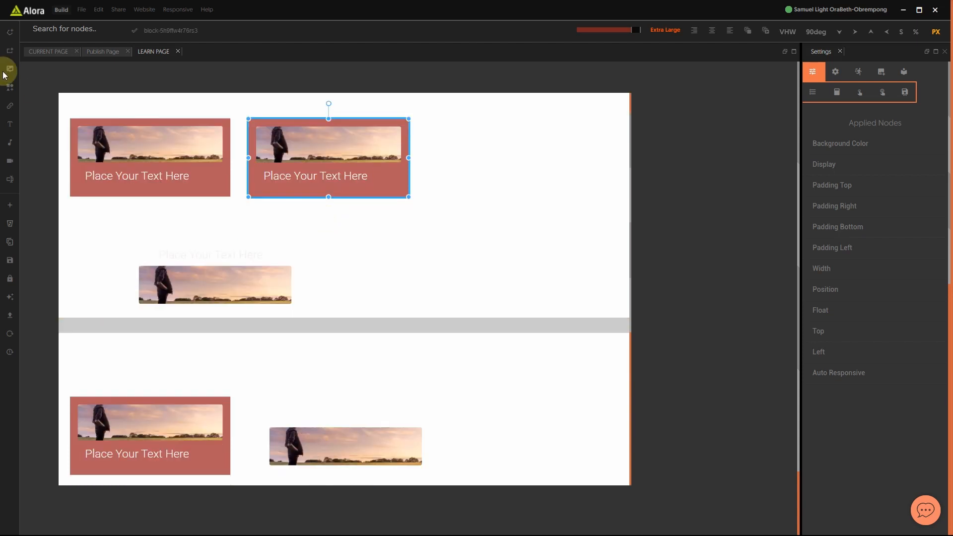
{"action": "left_click", "coordinate": [11, 108]}
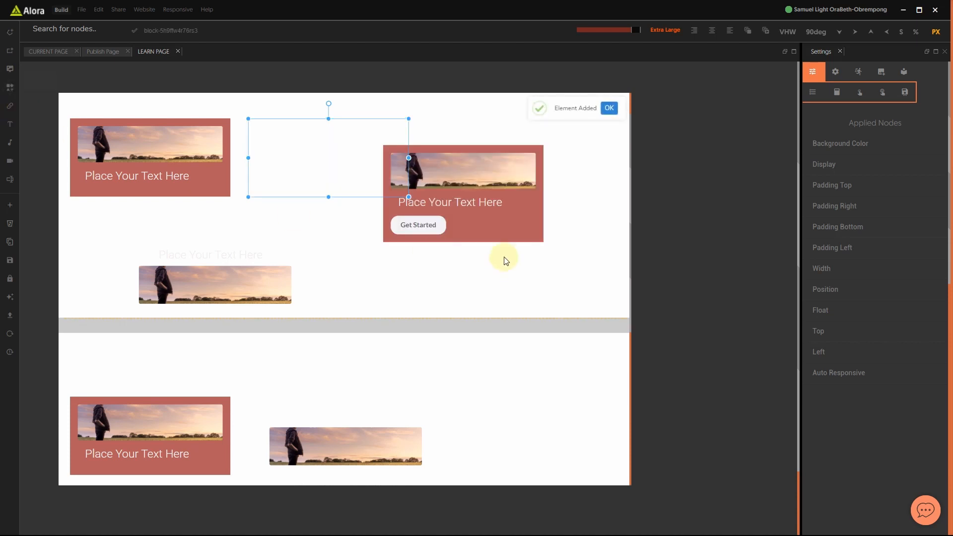
{"action": "left_click", "coordinate": [425, 227]}
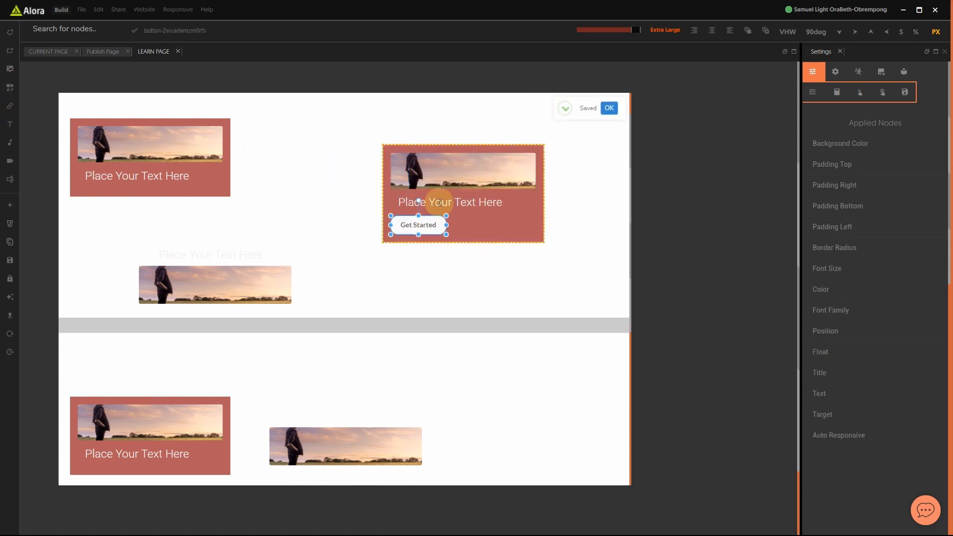
{"action": "left_click", "coordinate": [219, 177]}
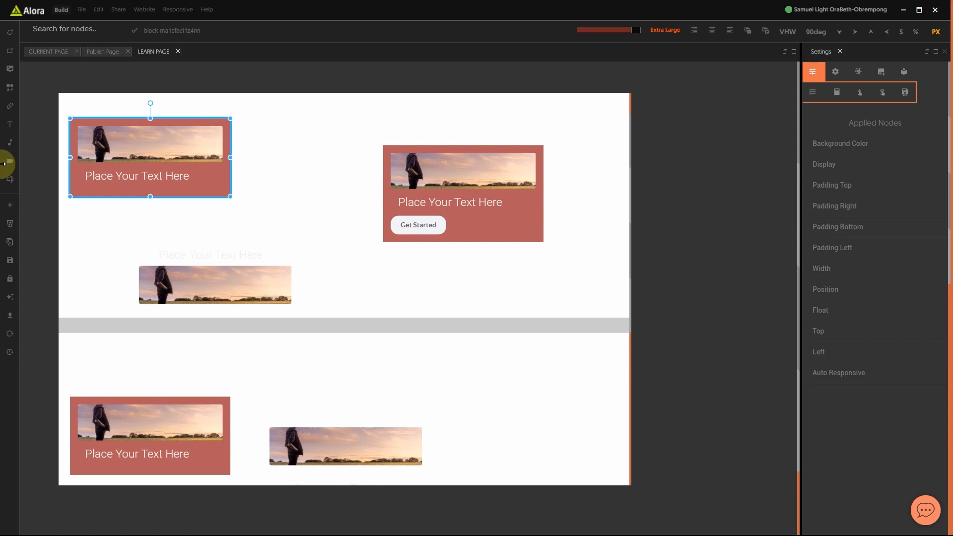
{"action": "left_click", "coordinate": [429, 227]}
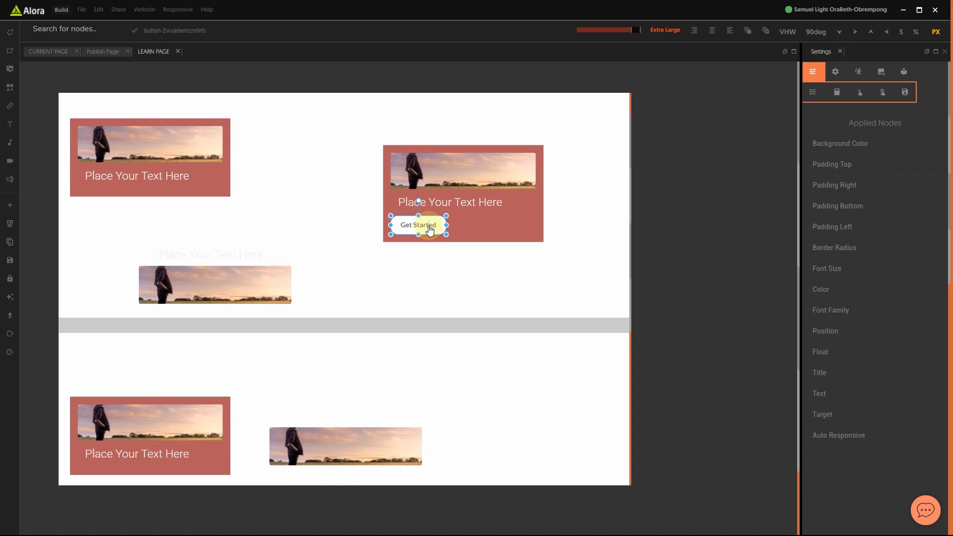
- Add two form fields and a Get Started button to the first red block, extending the block downward to make room
{"action": "left_click", "coordinate": [213, 180]}
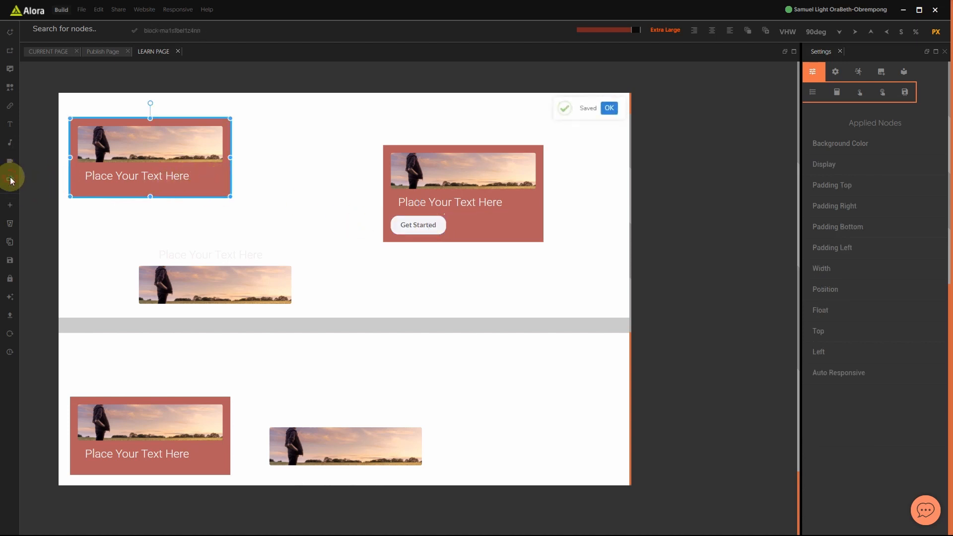
{"action": "left_click_drag", "start_coordinate": [11, 180], "coordinate": [149, 195]}
{"action": "left_click", "coordinate": [147, 201]}
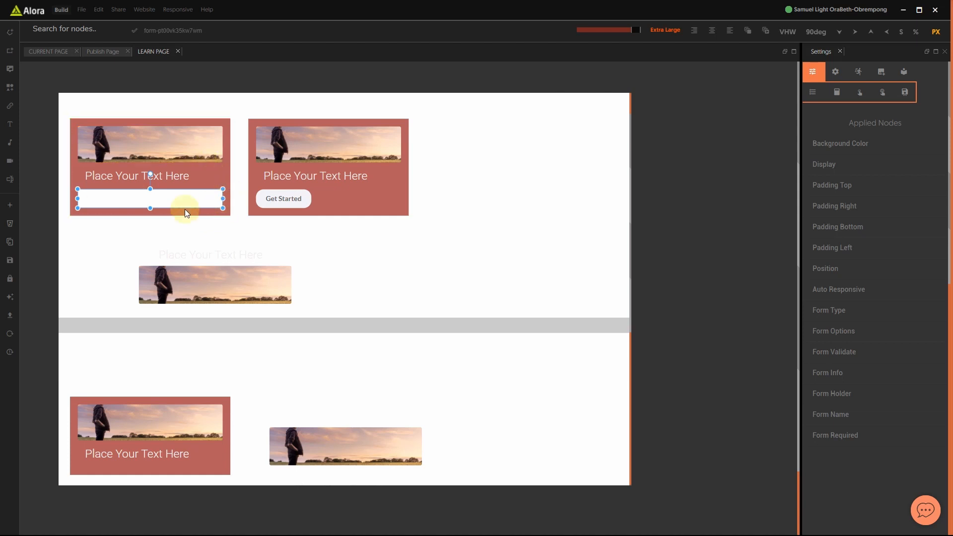
{"action": "left_click", "coordinate": [152, 214]}
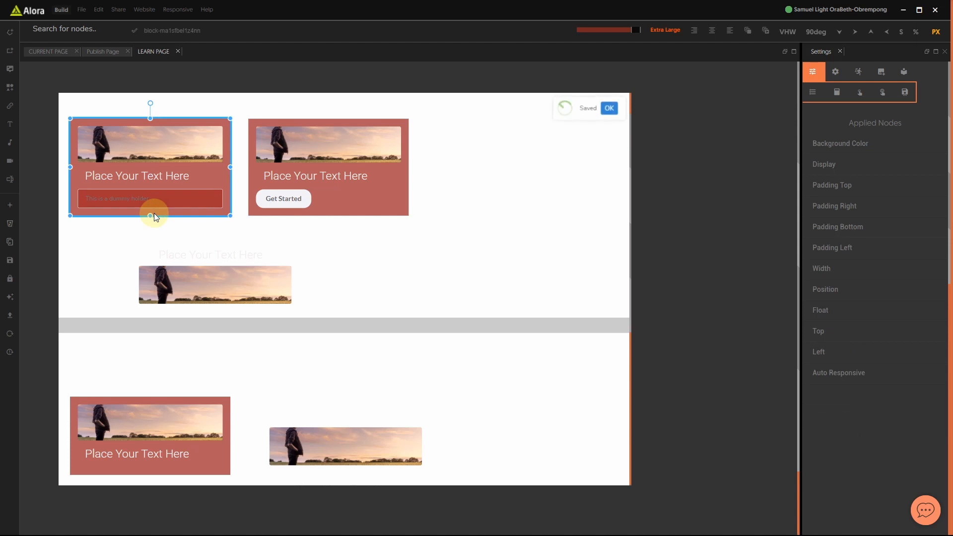
{"action": "left_click_drag", "start_coordinate": [151, 214], "coordinate": [151, 233]}
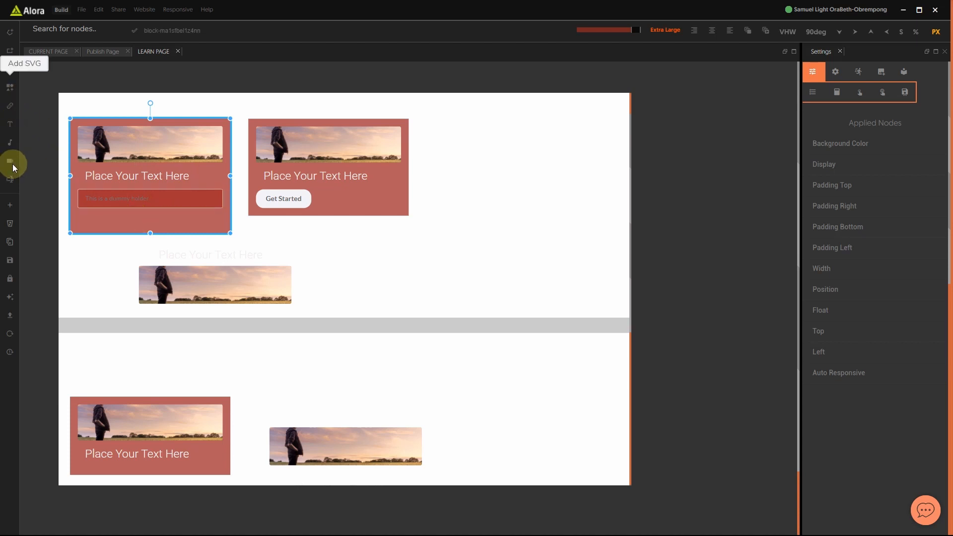
{"action": "left_click", "coordinate": [10, 180]}
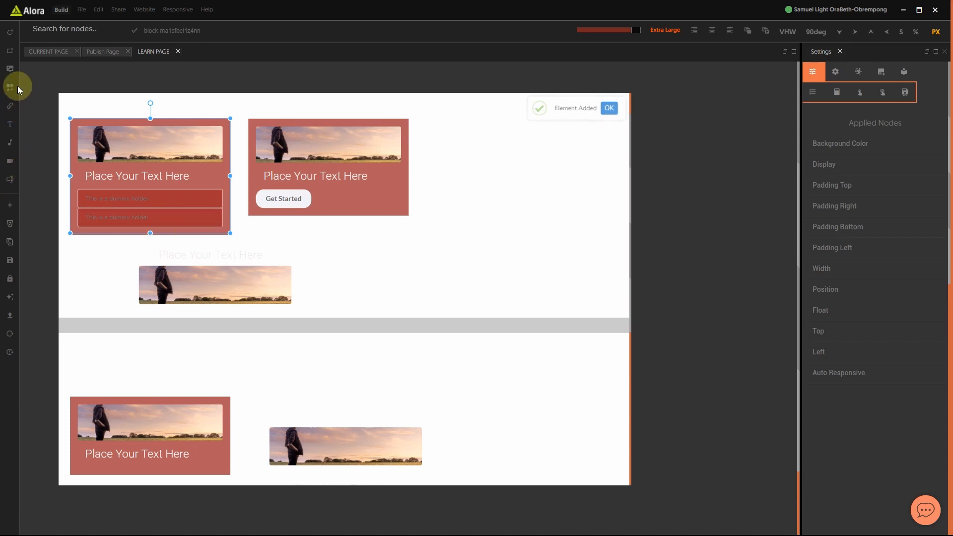
{"action": "left_click", "coordinate": [15, 107]}
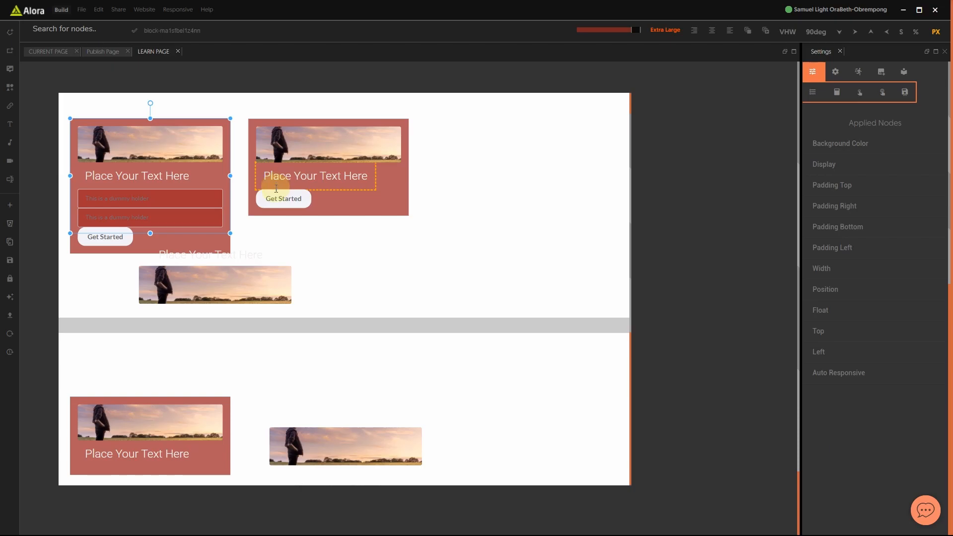
- Spread the two red blocks apart in the first section and place the loose image between them
{"action": "left_click", "coordinate": [382, 197]}
{"action": "left_click_drag", "start_coordinate": [381, 197], "coordinate": [616, 227]}
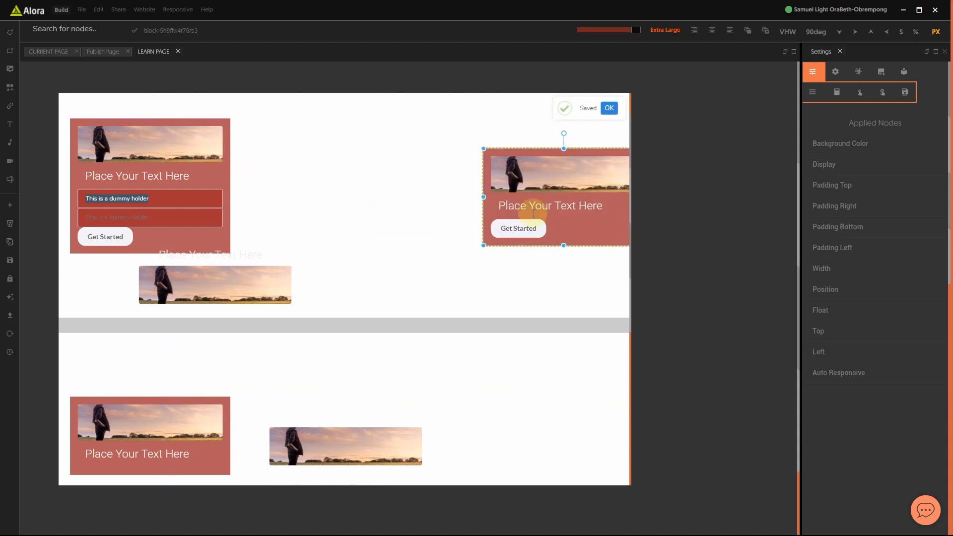
{"action": "left_click_drag", "start_coordinate": [220, 120], "coordinate": [293, 126]}
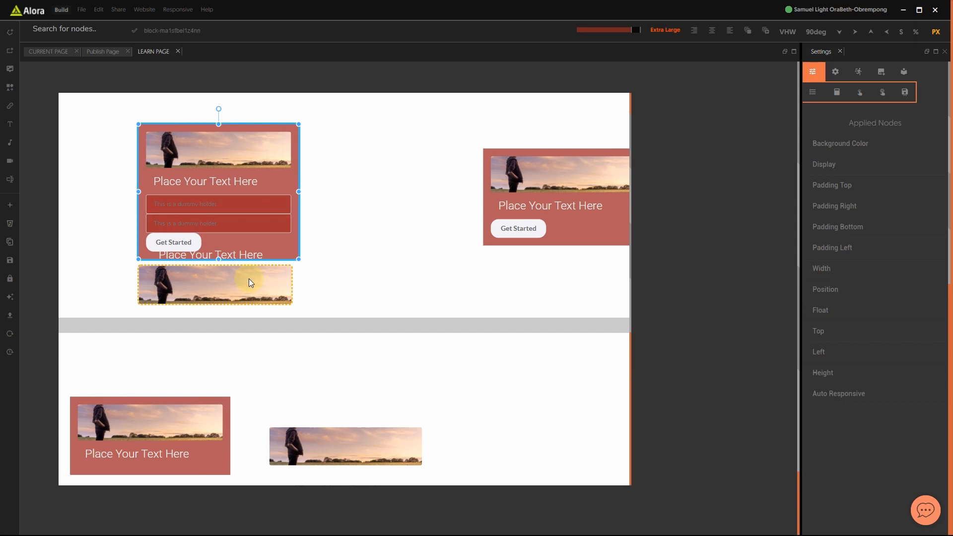
{"action": "left_click_drag", "start_coordinate": [249, 278], "coordinate": [442, 138]}
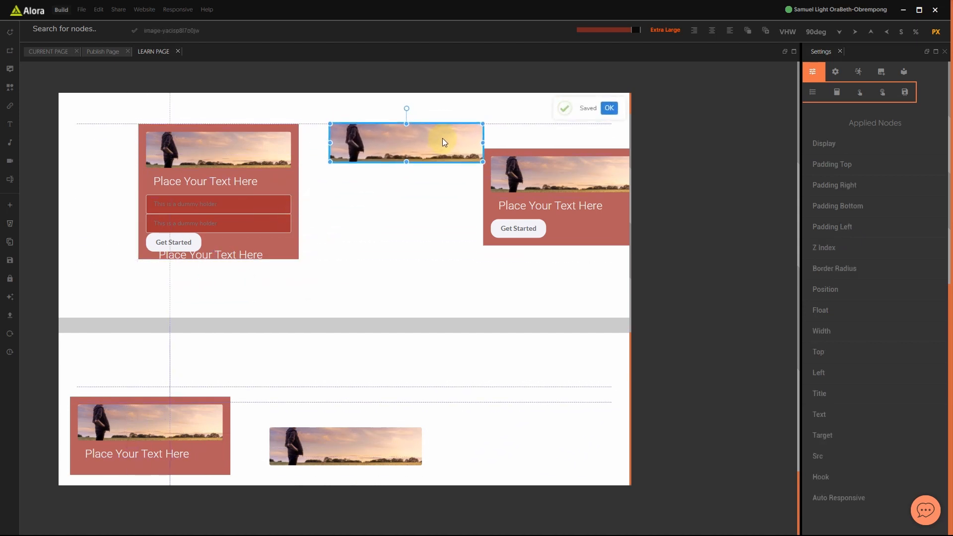
{"action": "left_click", "coordinate": [428, 207]}
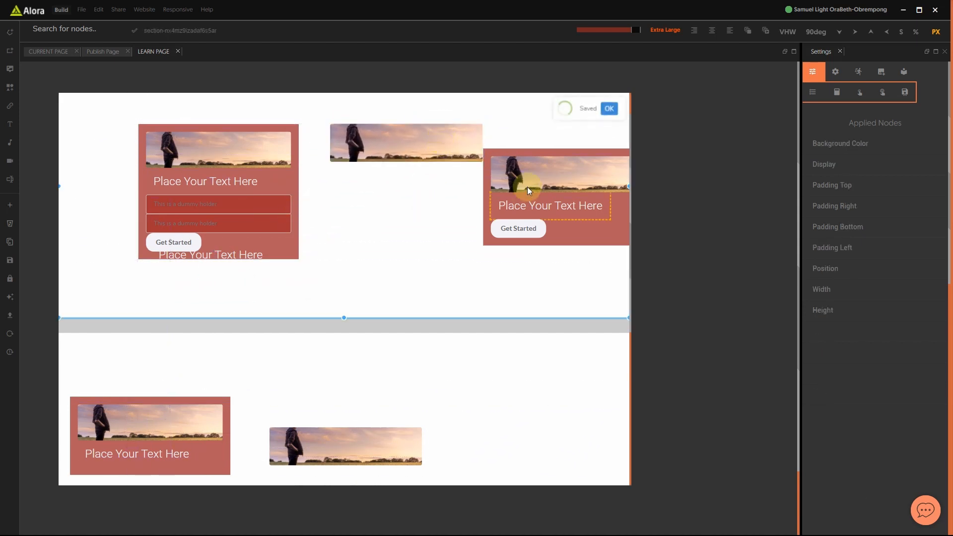
- Move the first section down and to the left, and bring it back flush with the page's upper edge
{"action": "left_click_drag", "start_coordinate": [501, 150], "coordinate": [429, 213]}
{"action": "left_click", "coordinate": [429, 213]}
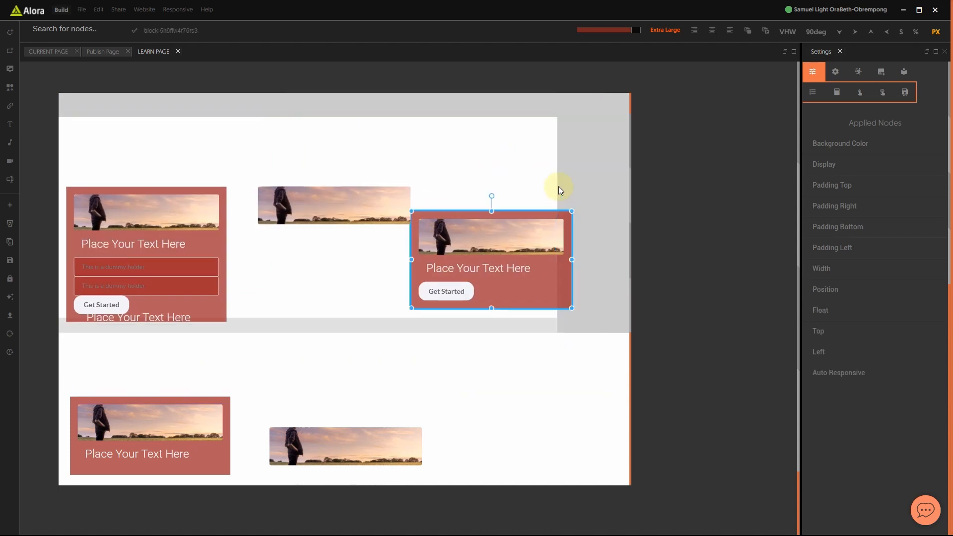
{"action": "left_click", "coordinate": [466, 148]}
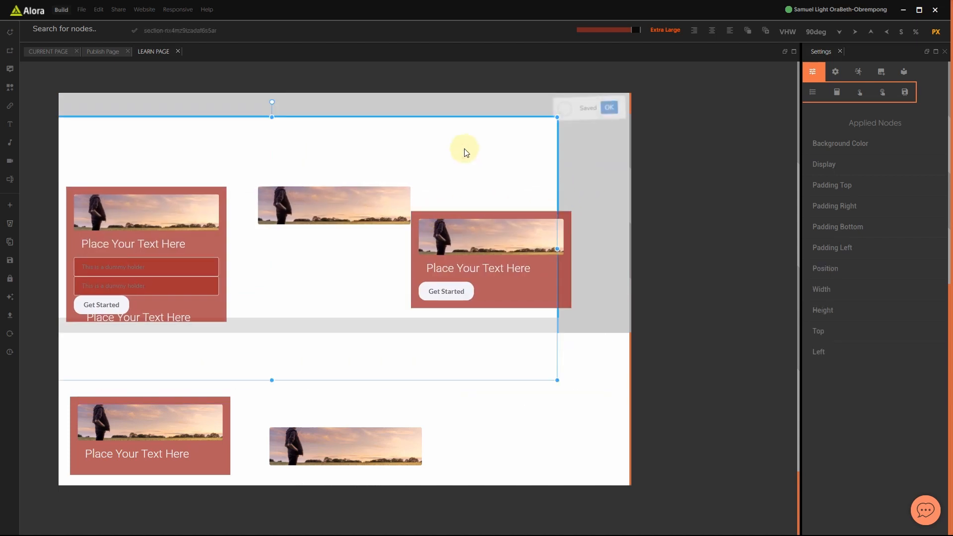
{"action": "left_click_drag", "start_coordinate": [394, 142], "coordinate": [467, 120]}
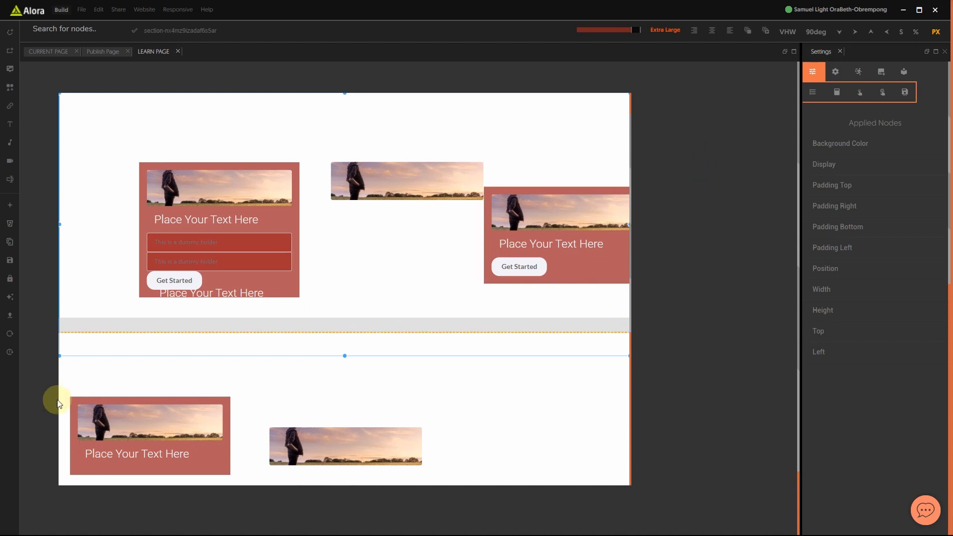
- Delete both content sections from the page, starting with the lower one that holds the single red block
{"action": "scroll", "coordinate": [436, 320], "scroll_direction": "down", "scroll_amount": 3}
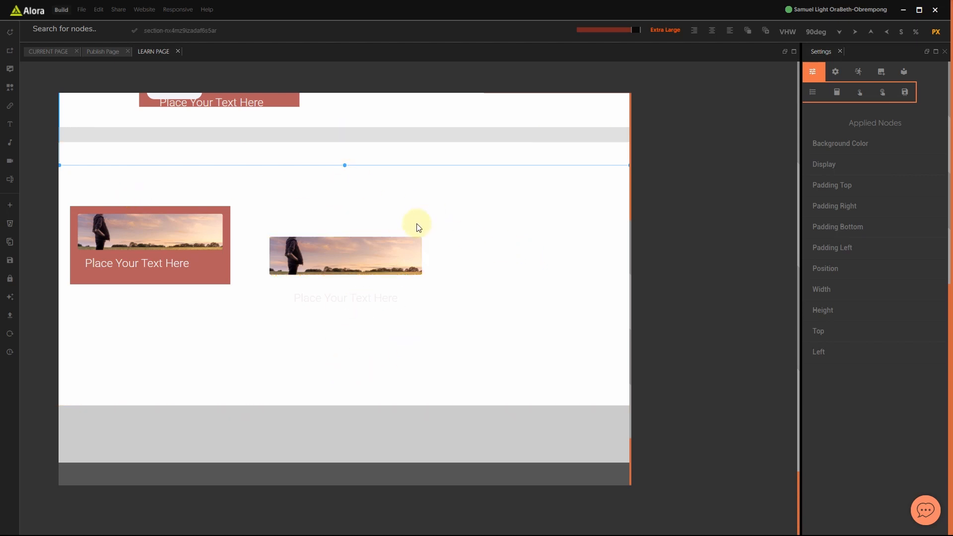
{"action": "left_click", "coordinate": [565, 303]}
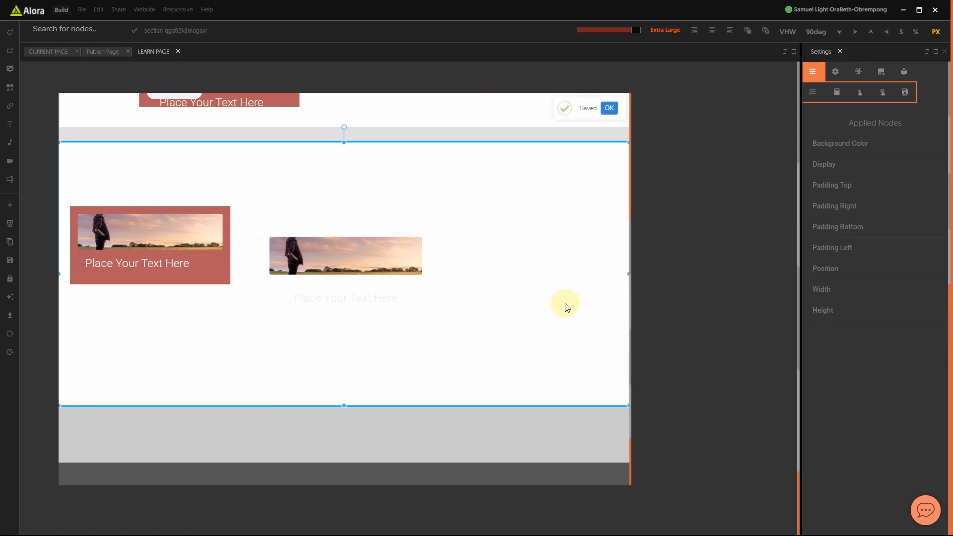
{"action": "key", "text": "Delete"}
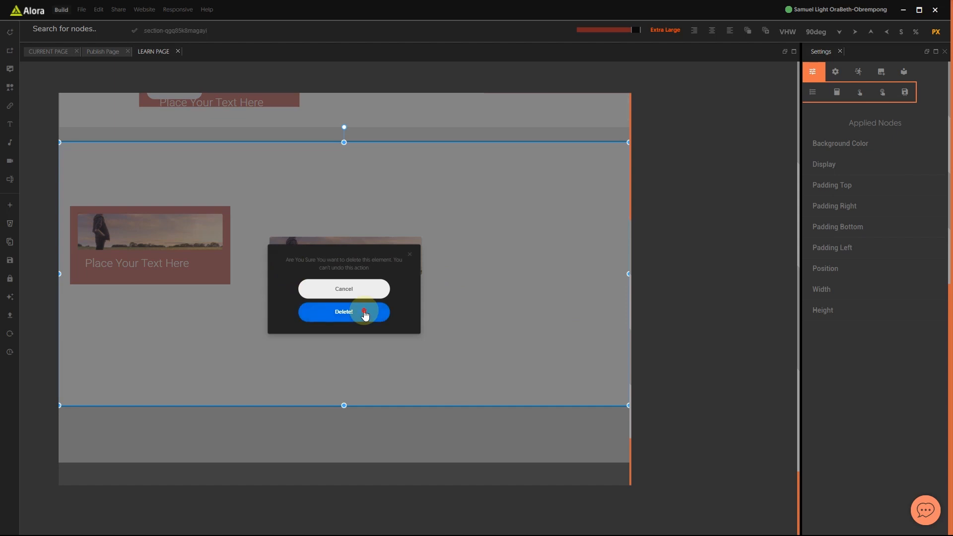
{"action": "left_click", "coordinate": [373, 316]}
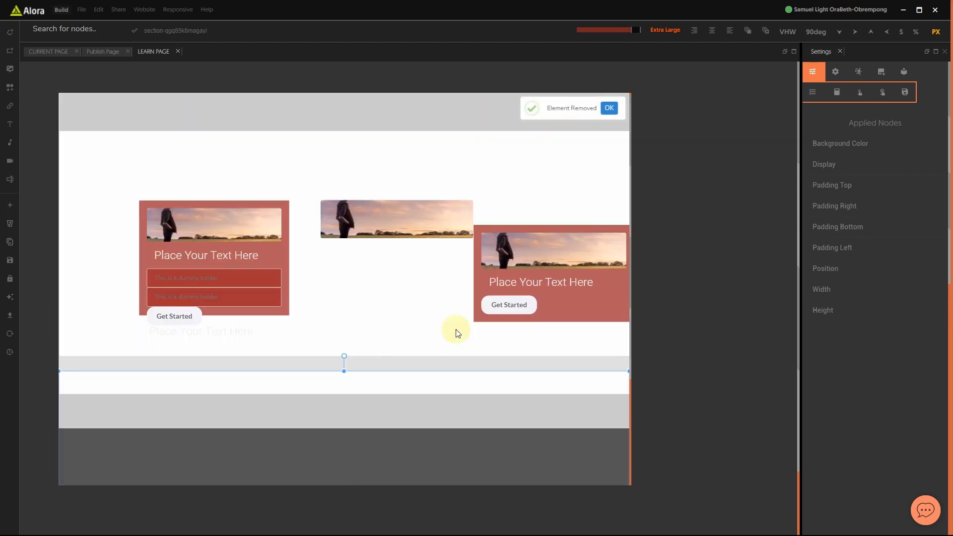
{"action": "left_click", "coordinate": [403, 330]}
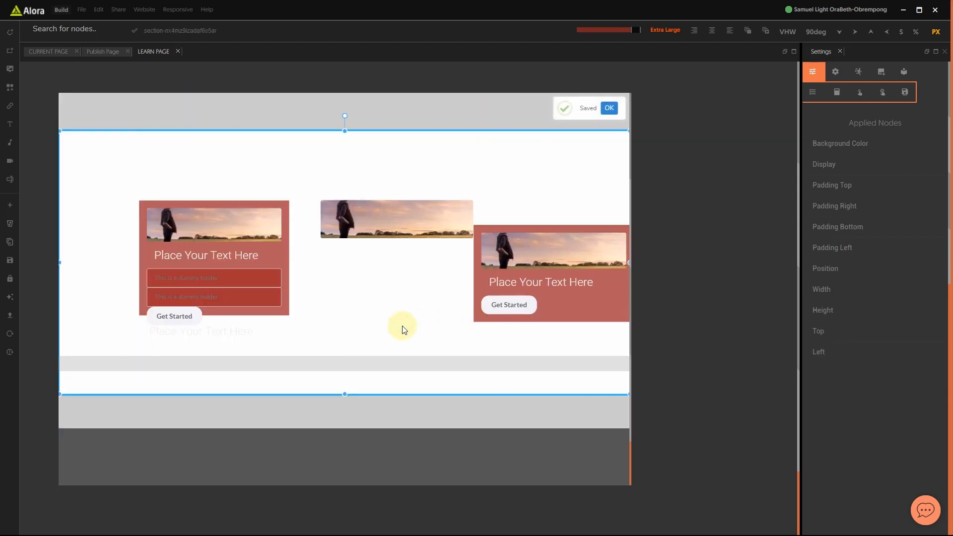
{"action": "key", "text": "Delete"}
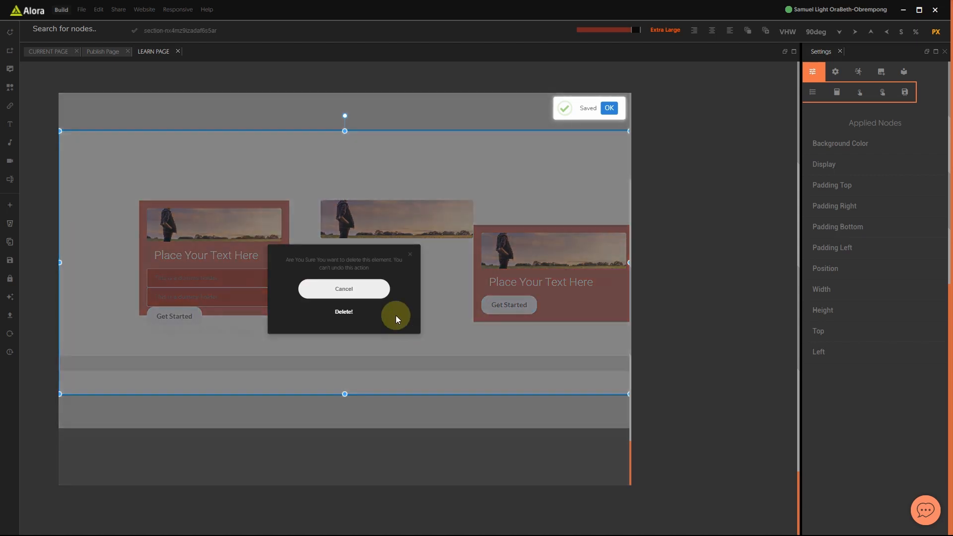
{"action": "left_click", "coordinate": [353, 314]}
- Extend the empty first section down most of the page and apply the Background Color node to it
{"action": "left_click", "coordinate": [261, 98]}
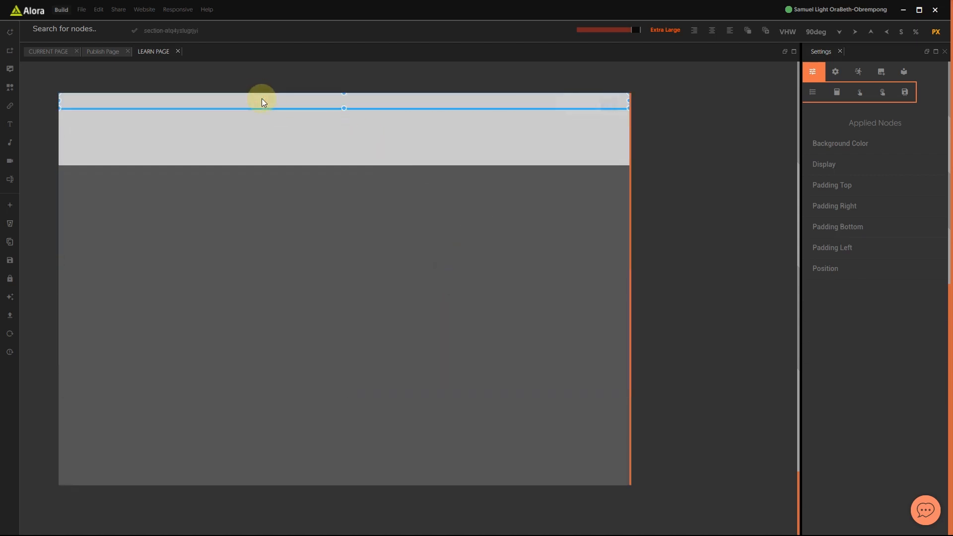
{"action": "left_click_drag", "start_coordinate": [345, 107], "coordinate": [344, 420]}
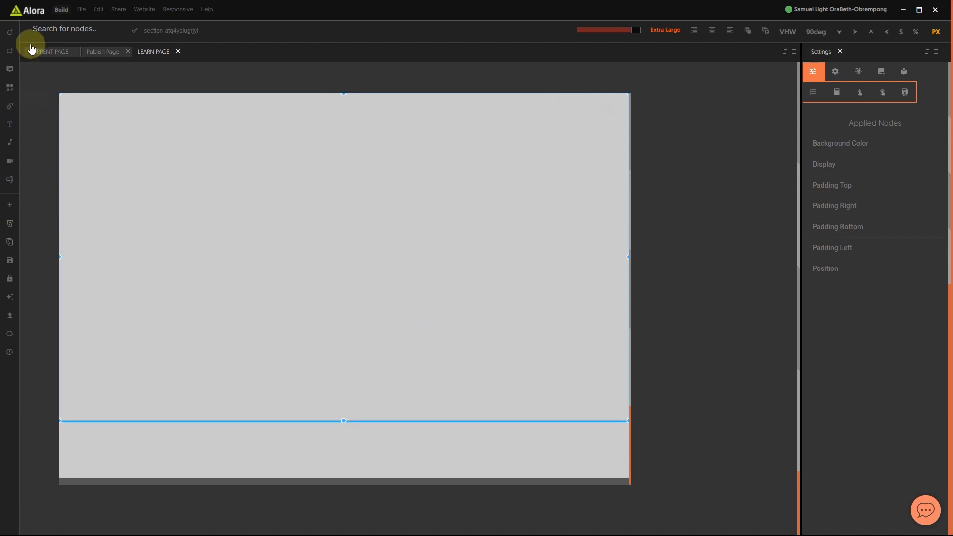
{"action": "left_click", "coordinate": [34, 31]}
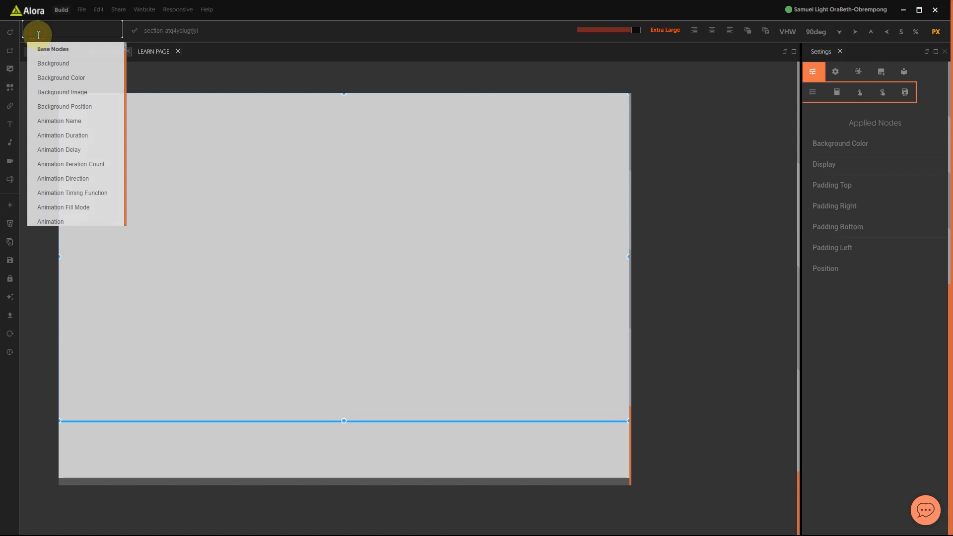
{"action": "left_click", "coordinate": [56, 80]}
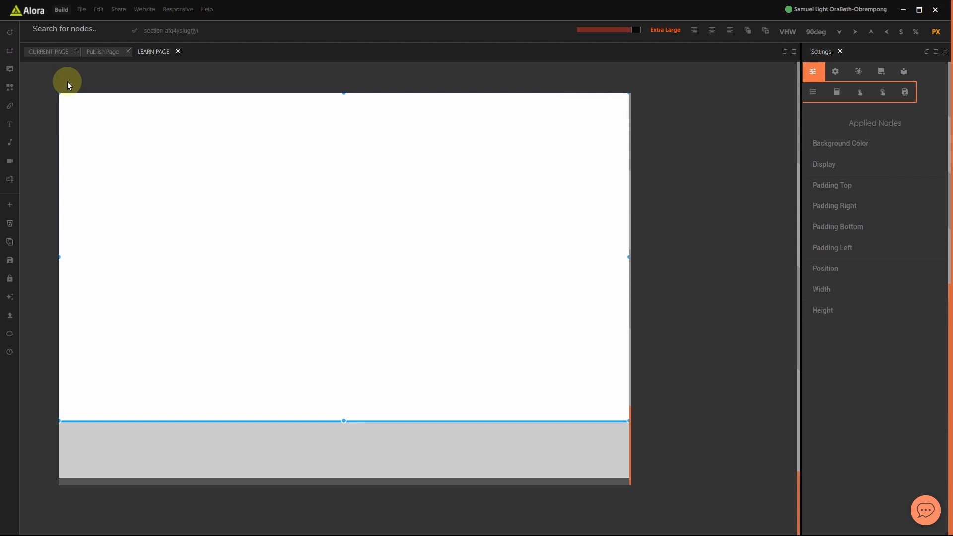
- Add another section to the page, insert a block in the white section, and extend the block downward into a roughly square shape
{"action": "left_click", "coordinate": [10, 33]}
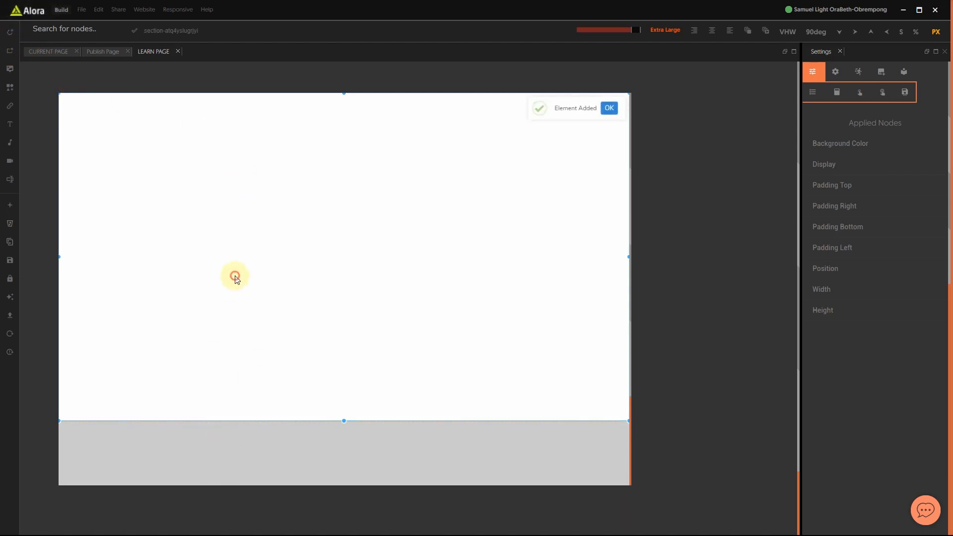
{"action": "left_click", "coordinate": [10, 50]}
{"action": "left_click", "coordinate": [216, 110]}
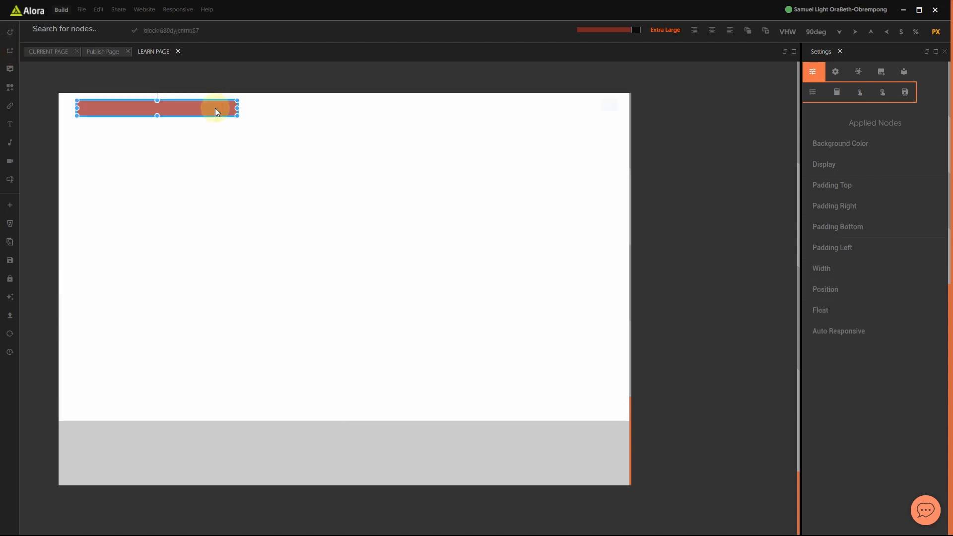
{"action": "left_click_drag", "start_coordinate": [157, 117], "coordinate": [155, 272]}
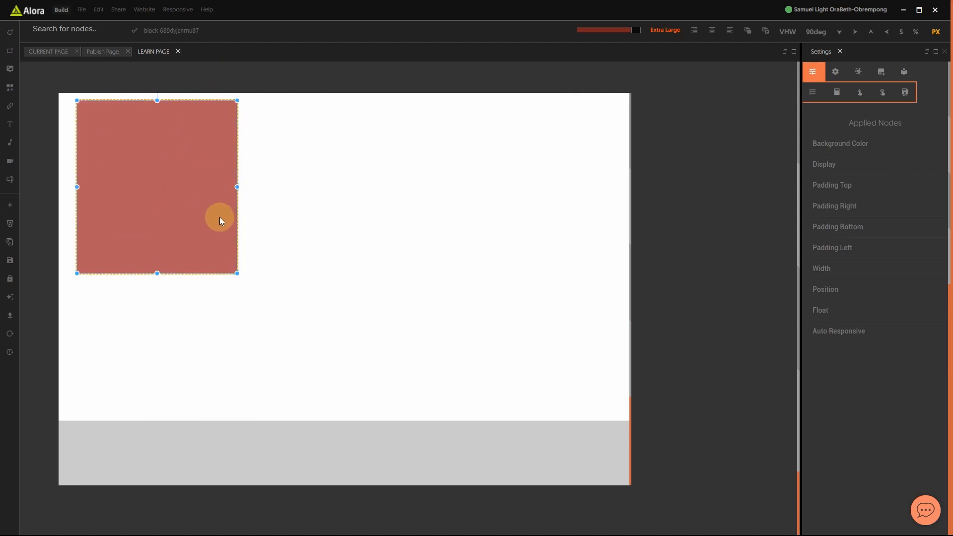
- Move the red block inward from the section's corner and enlarge it into a bigger square
{"action": "left_click", "coordinate": [507, 404]}
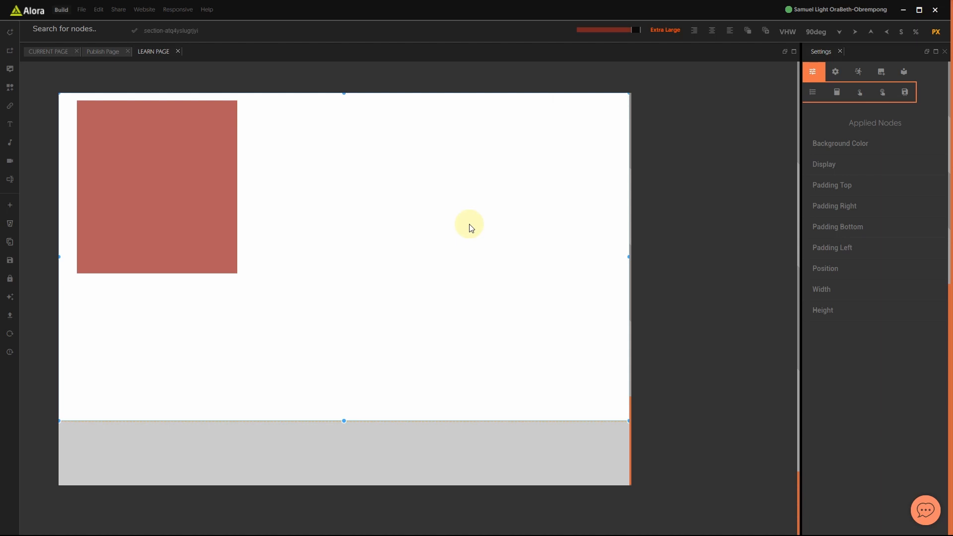
{"action": "left_click", "coordinate": [128, 197]}
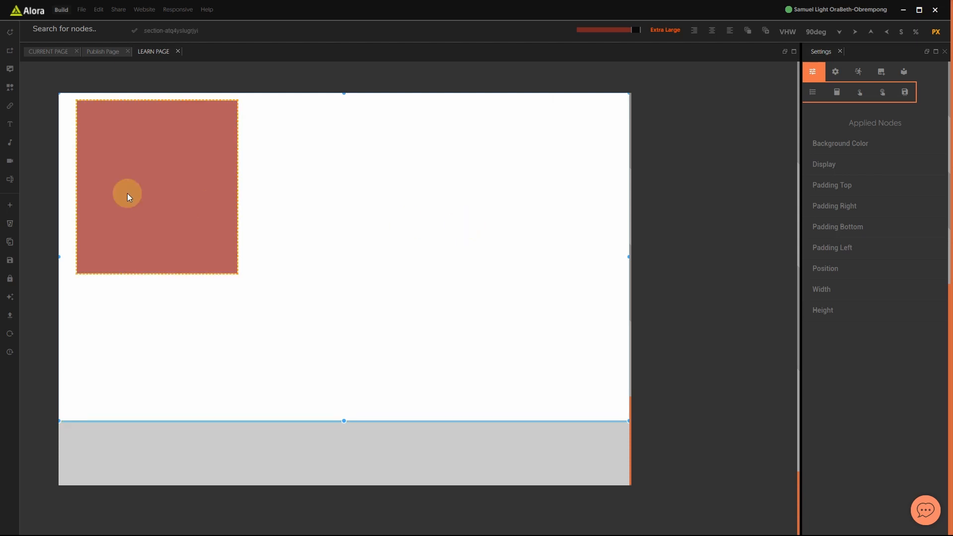
{"action": "left_click", "coordinate": [154, 157]}
{"action": "left_click_drag", "start_coordinate": [192, 168], "coordinate": [224, 237]}
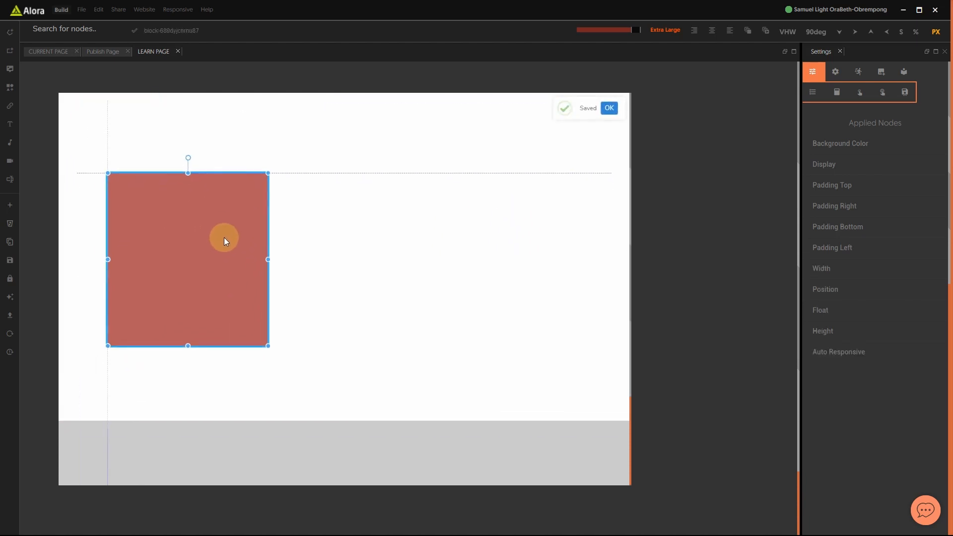
{"action": "left_click_drag", "start_coordinate": [268, 344], "coordinate": [312, 374]}
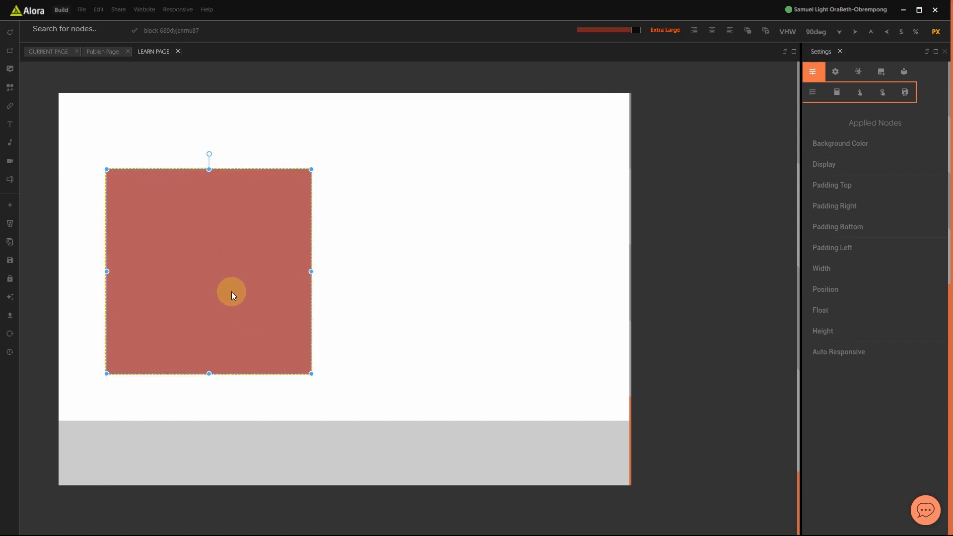
{"action": "left_click_drag", "start_coordinate": [230, 286], "coordinate": [231, 276]}
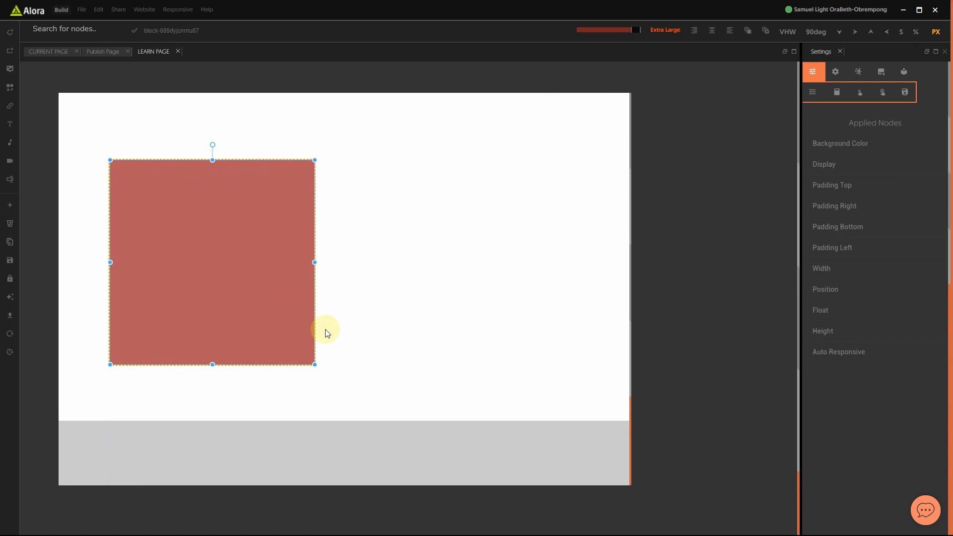
{"action": "left_click", "coordinate": [358, 335]}
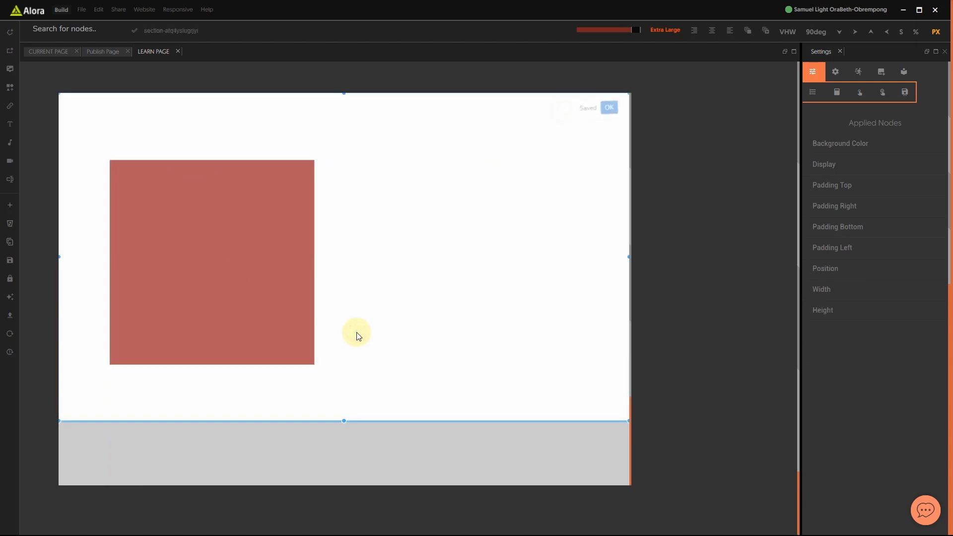
- Set the block's background color to opaque dark navy, rgb(5,7,62)
{"action": "left_click", "coordinate": [261, 314]}
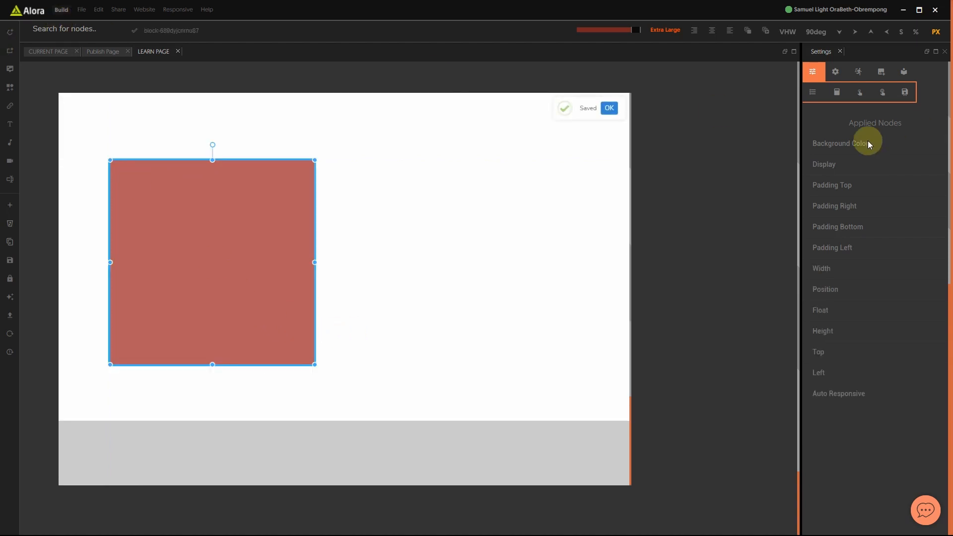
{"action": "left_click", "coordinate": [849, 144]}
{"action": "left_click", "coordinate": [839, 162]}
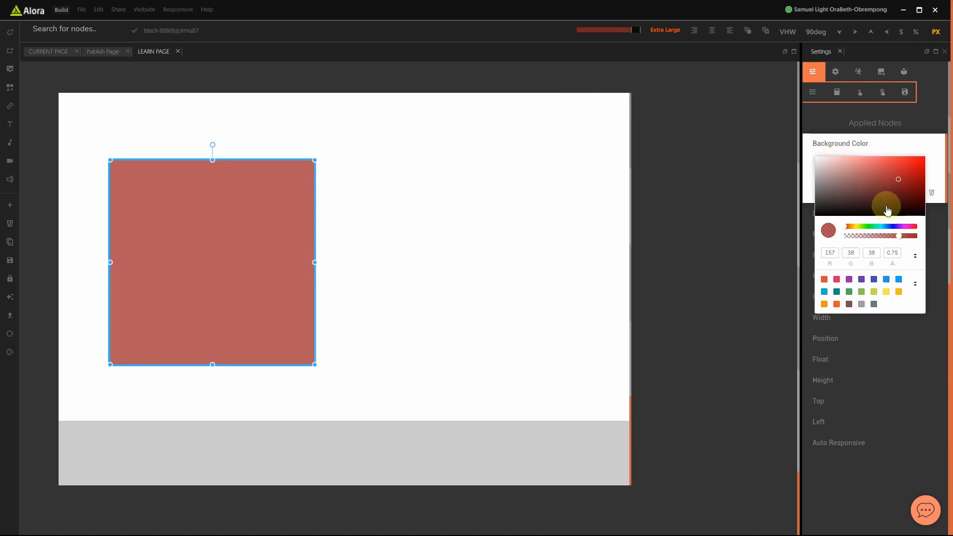
{"action": "left_click_drag", "start_coordinate": [877, 231], "coordinate": [866, 227]}
{"action": "left_click_drag", "start_coordinate": [894, 192], "coordinate": [915, 165]}
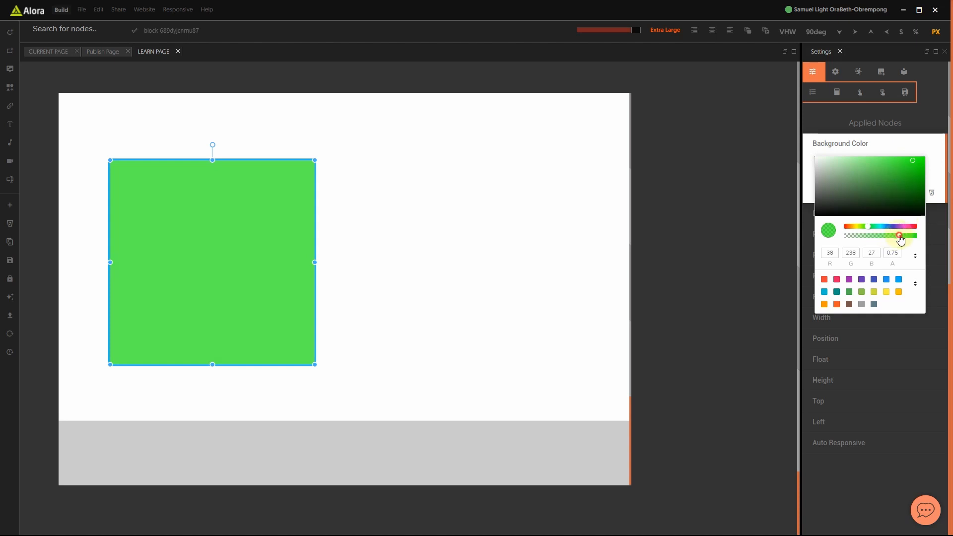
{"action": "mouse_move", "coordinate": [898, 235]}
{"action": "left_mouse_down"}
{"action": "mouse_move", "coordinate": [922, 235]}
{"action": "mouse_move", "coordinate": [893, 229]}
{"action": "left_mouse_up"}
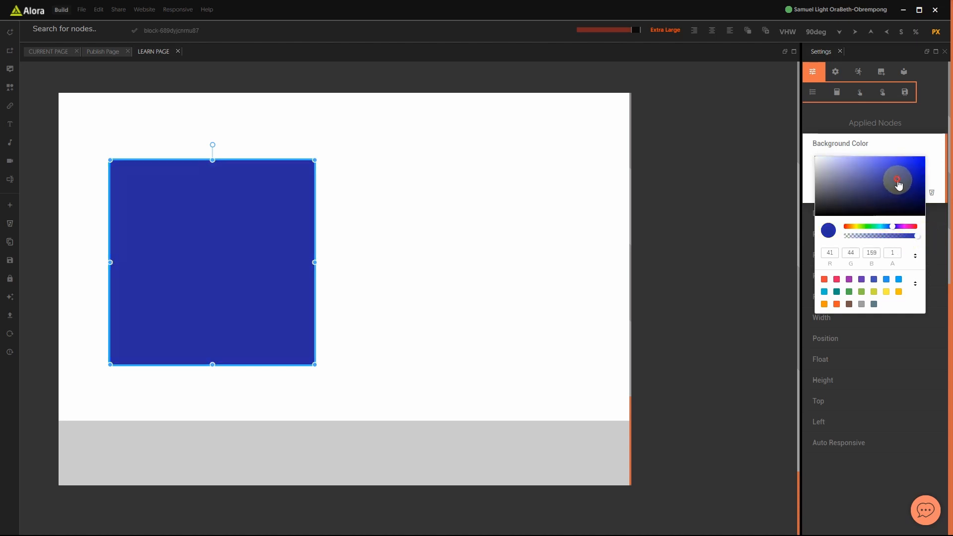
{"action": "mouse_move", "coordinate": [898, 185]}
{"action": "left_mouse_down"}
{"action": "mouse_move", "coordinate": [902, 207]}
{"action": "mouse_move", "coordinate": [918, 204]}
{"action": "left_mouse_up"}
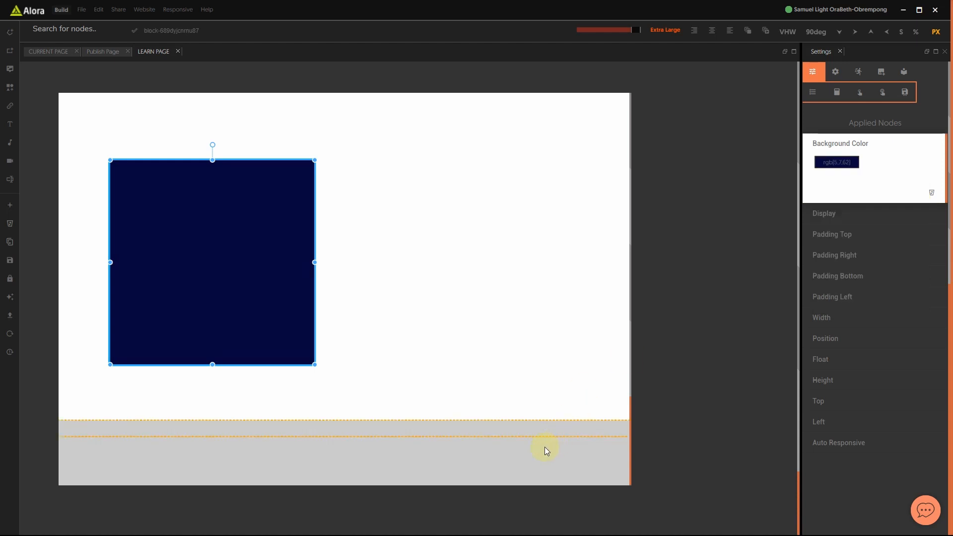
{"action": "left_click", "coordinate": [530, 393]}
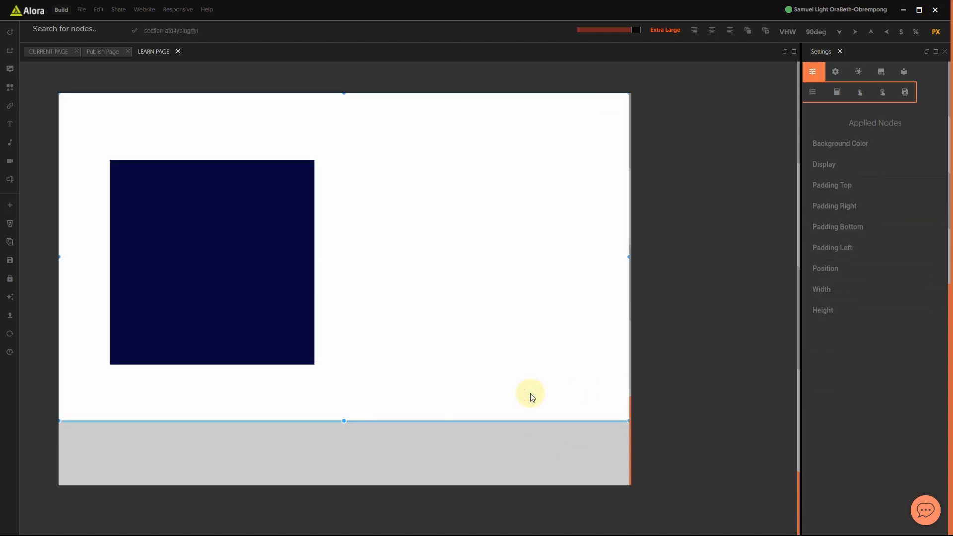
- Set the navy block's width to 40 % and switch the measurement unit back to px
{"action": "left_click", "coordinate": [256, 286]}
{"action": "left_click", "coordinate": [827, 270]}
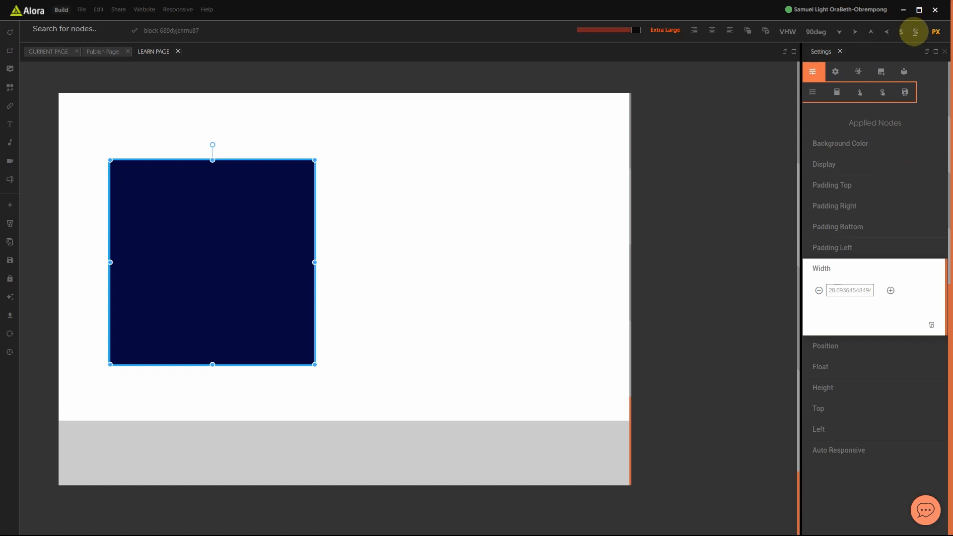
{"action": "left_click", "coordinate": [916, 31]}
{"action": "left_click", "coordinate": [855, 292]}
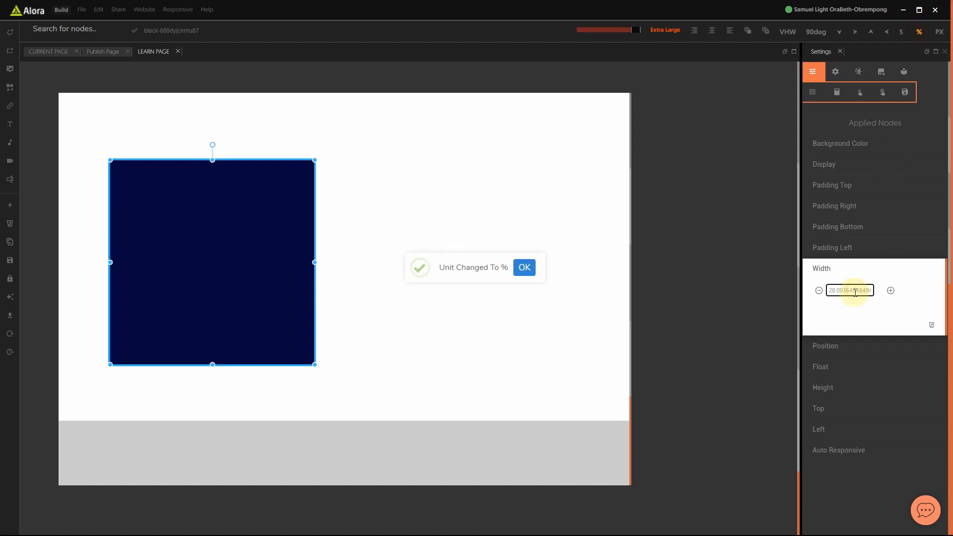
{"action": "double_click", "coordinate": [855, 292]}
{"action": "type", "text": "40"}
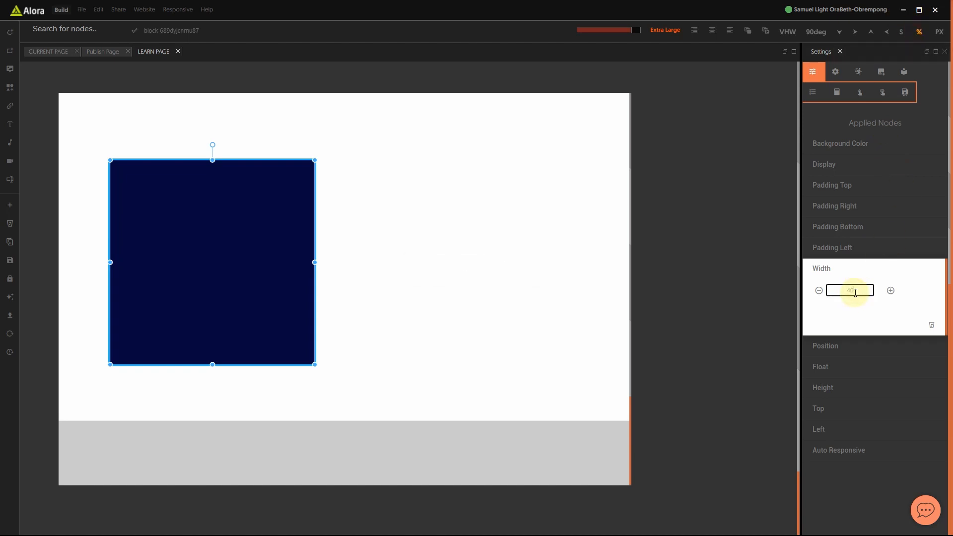
{"action": "left_click", "coordinate": [893, 269]}
{"action": "left_click", "coordinate": [892, 269]}
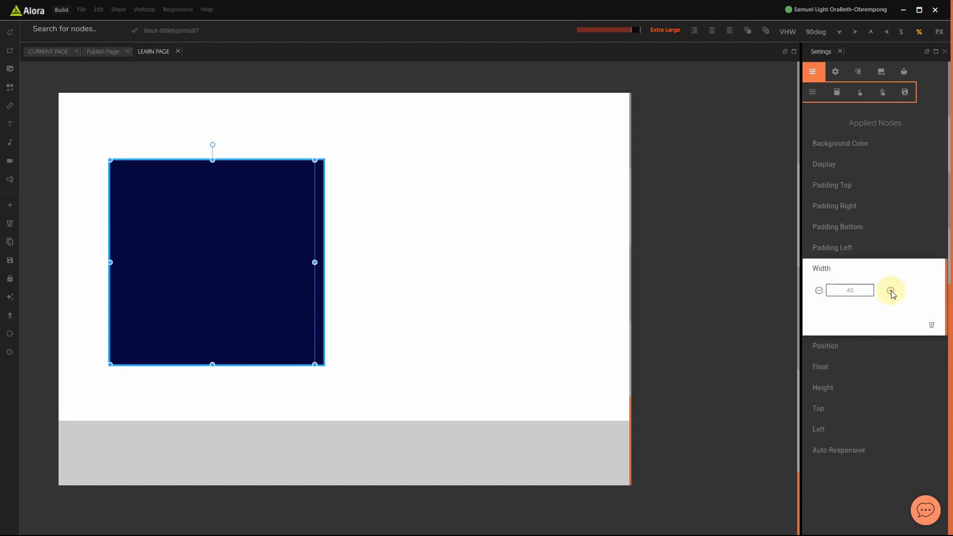
{"action": "left_click", "coordinate": [846, 270]}
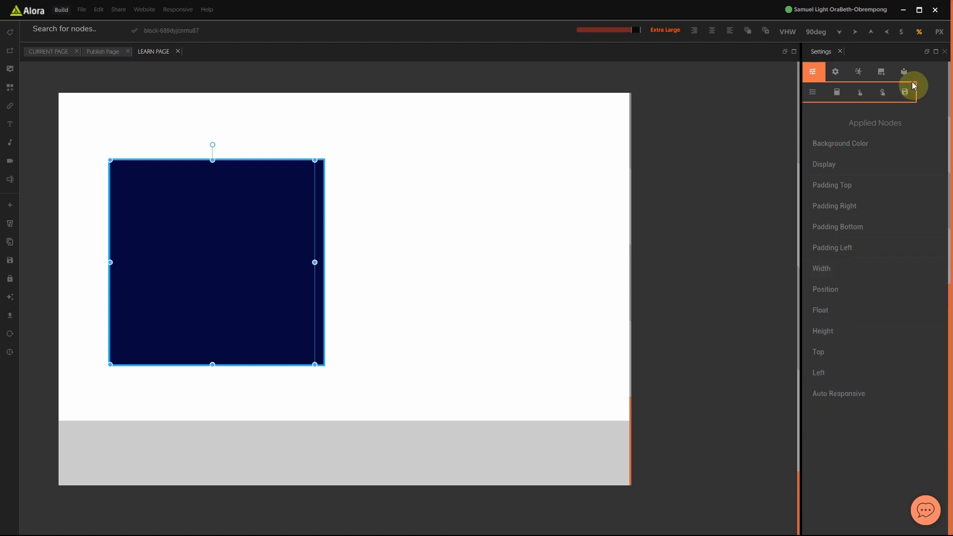
{"action": "left_click", "coordinate": [937, 31]}
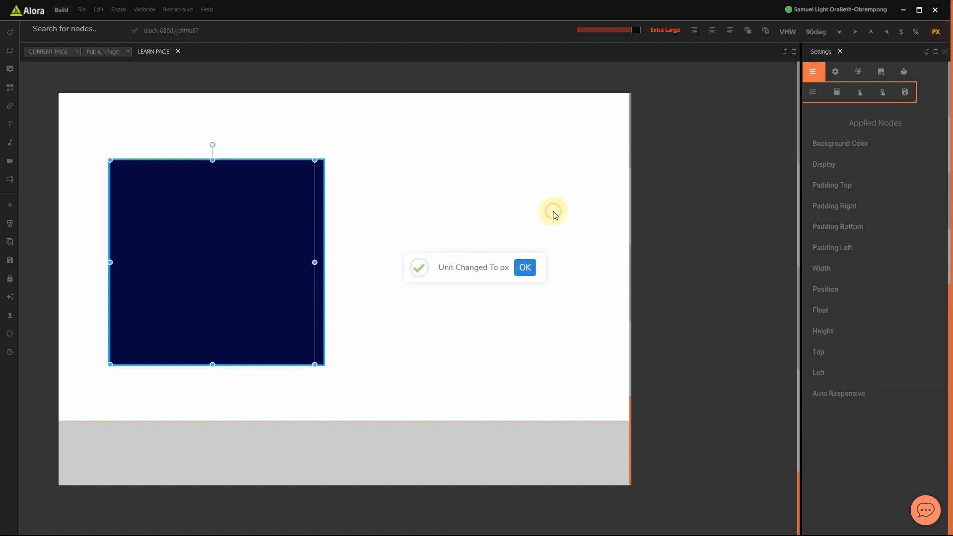
{"action": "left_click", "coordinate": [554, 215]}
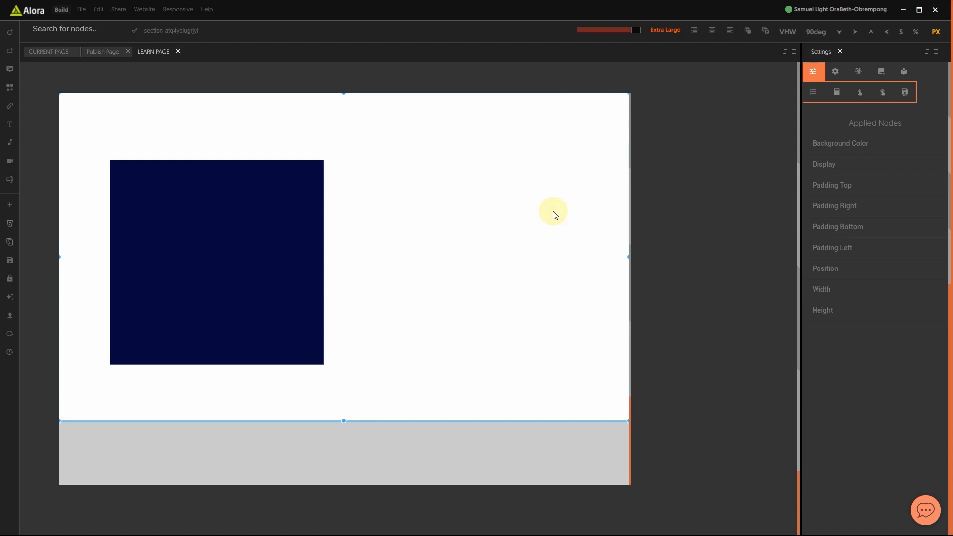
- Add a text element inside the navy block and select it
{"action": "left_click", "coordinate": [213, 185]}
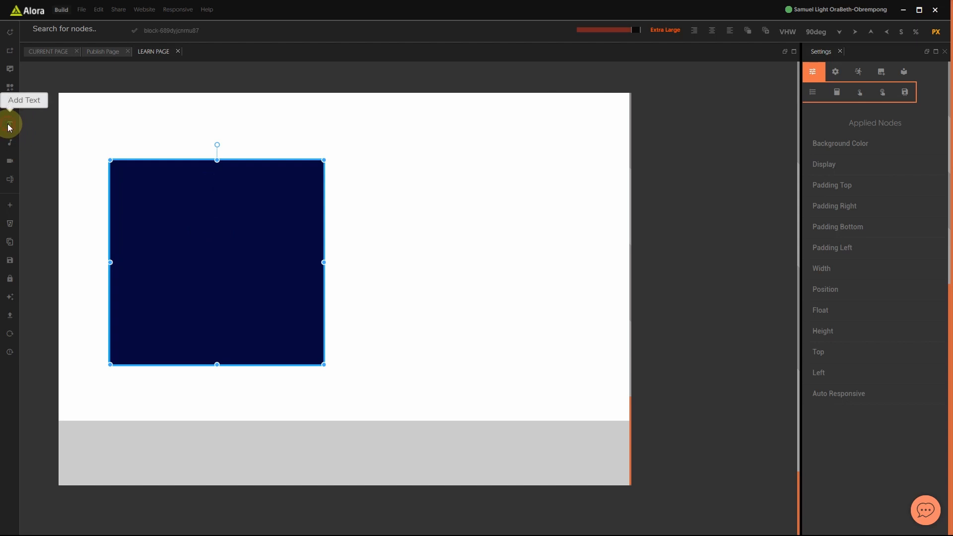
{"action": "left_click", "coordinate": [10, 124]}
{"action": "left_click", "coordinate": [195, 183]}
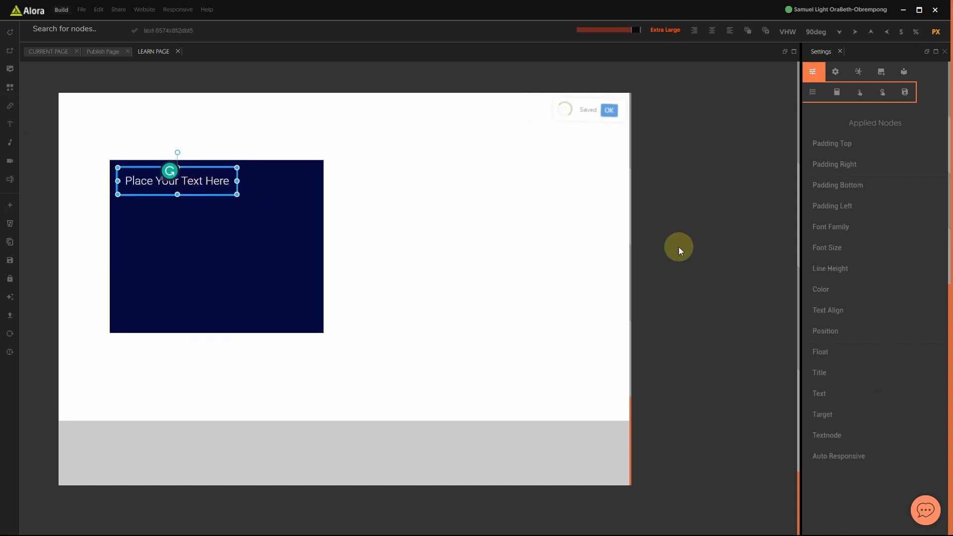
- Set the new text element's font size to 61 px
{"action": "left_click", "coordinate": [834, 247]}
{"action": "left_click", "coordinate": [849, 267]}
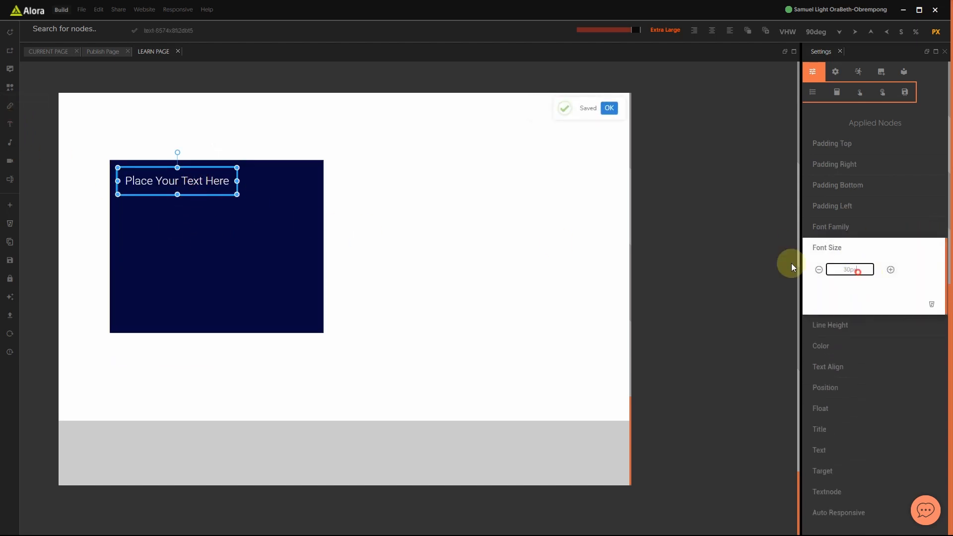
{"action": "type", "text": "60"}
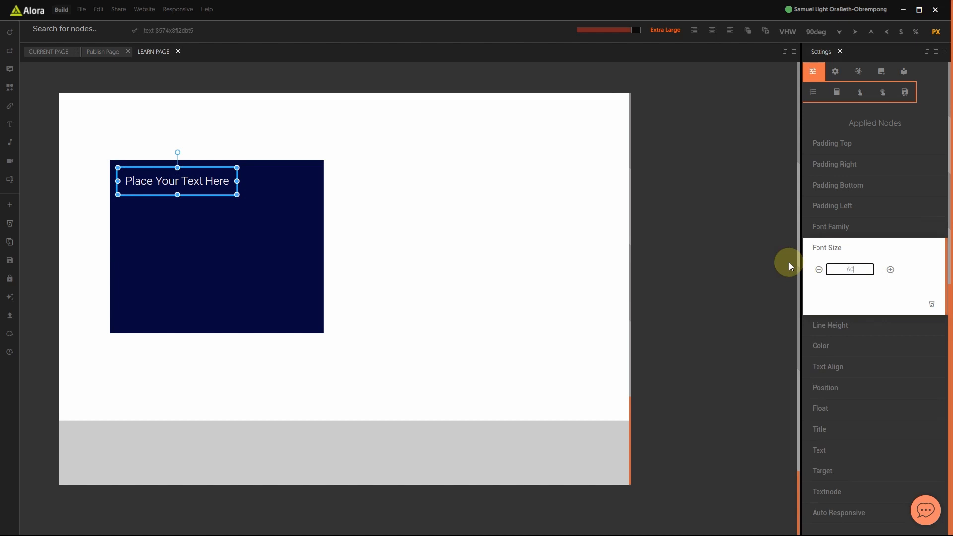
{"action": "left_click", "coordinate": [891, 269]}
{"action": "left_click", "coordinate": [847, 248]}
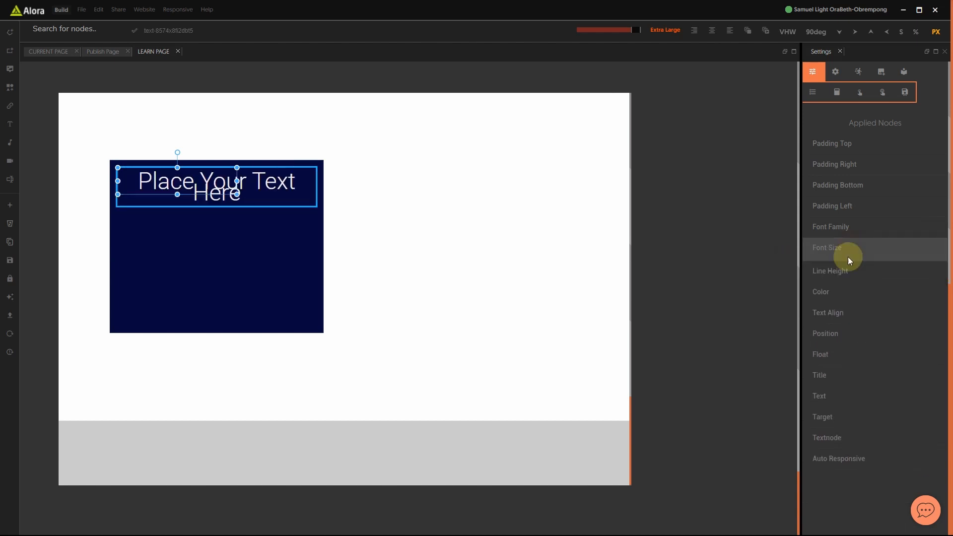
- Set the text element's line height to 67 px
{"action": "left_click", "coordinate": [840, 269]}
{"action": "left_click", "coordinate": [870, 290]}
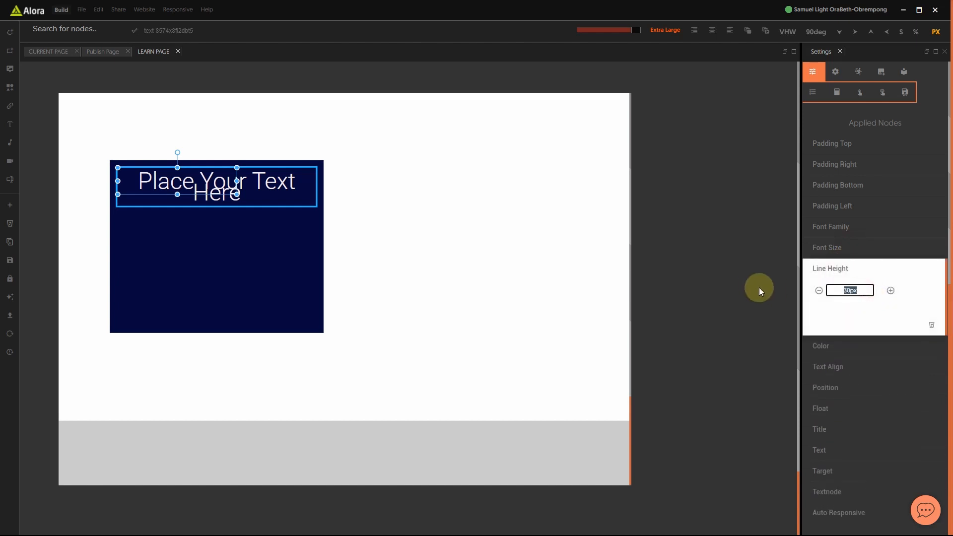
{"action": "type", "text": "65"}
{"action": "left_click", "coordinate": [890, 291]}
{"action": "left_click", "coordinate": [890, 291]}
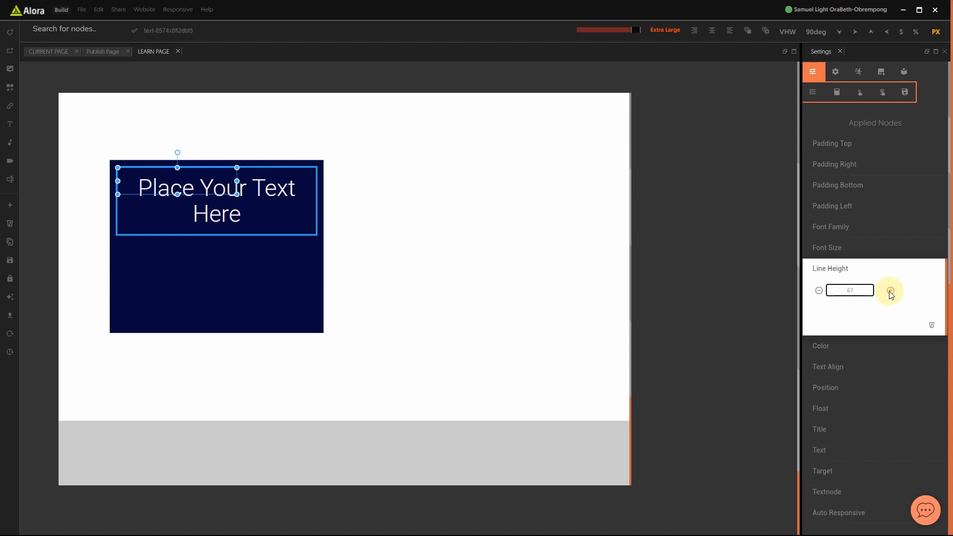
{"action": "left_click", "coordinate": [844, 268]}
- Align the text inside the navy block to the left
{"action": "left_click", "coordinate": [838, 312]}
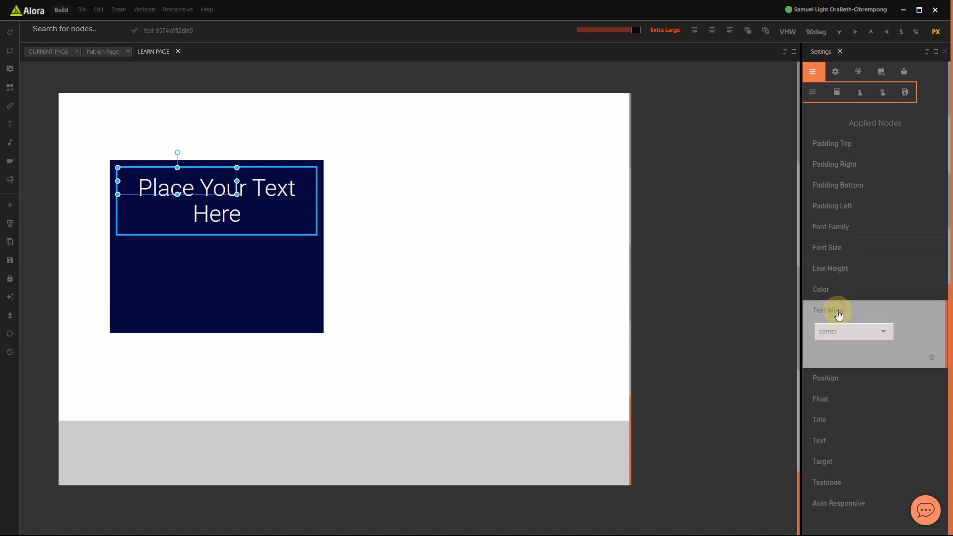
{"action": "left_click", "coordinate": [844, 331]}
{"action": "left_click", "coordinate": [832, 373]}
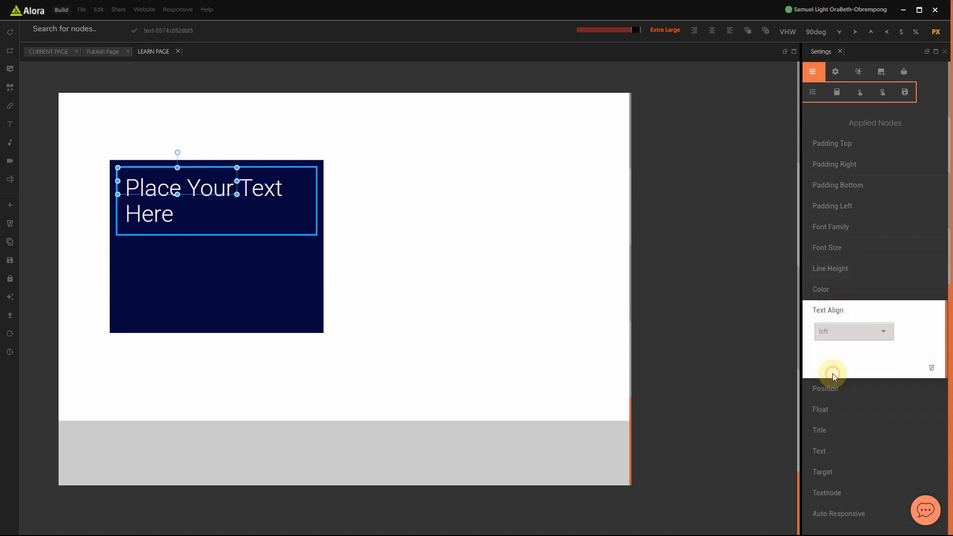
{"action": "left_click", "coordinate": [842, 316]}
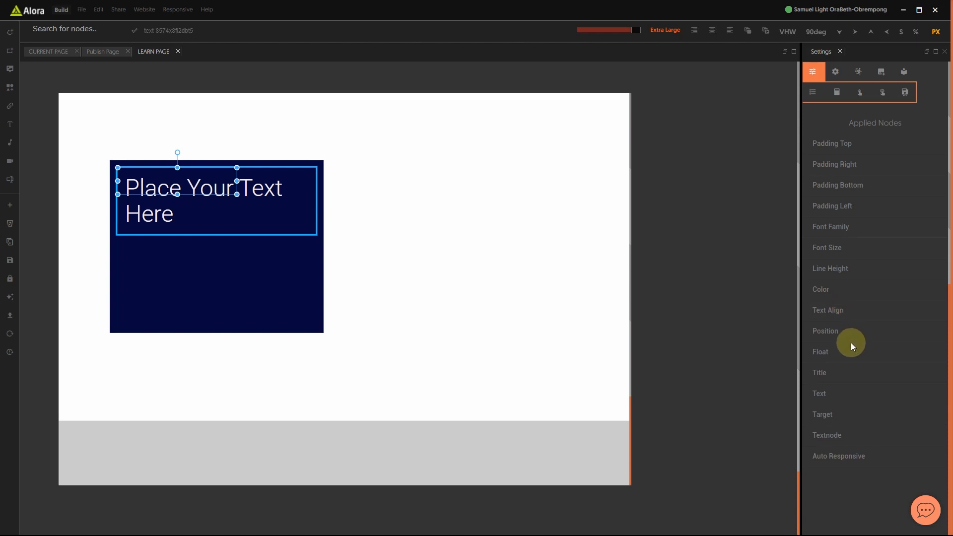
- Set the Text property of the text element in the navy block to "THere too"
{"action": "left_click", "coordinate": [218, 297]}
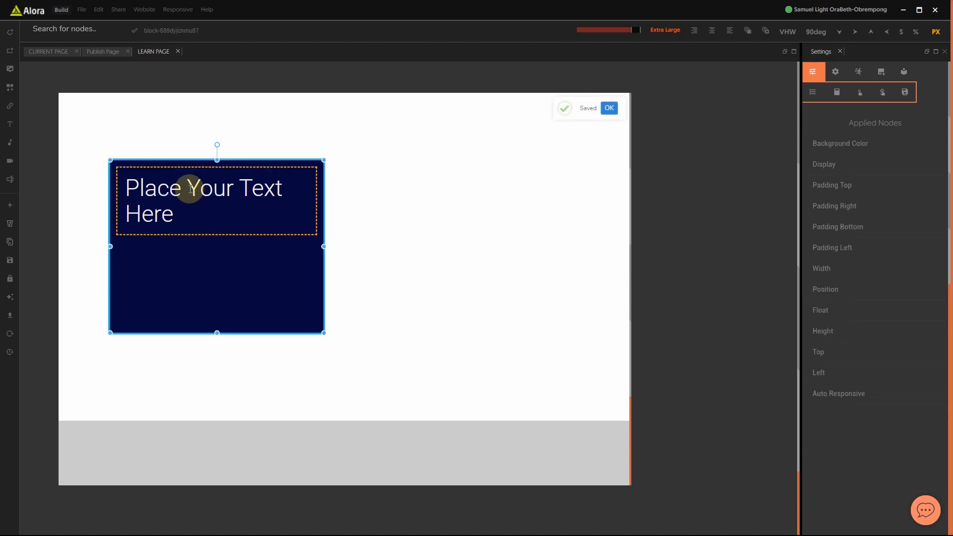
{"action": "left_click", "coordinate": [219, 195]}
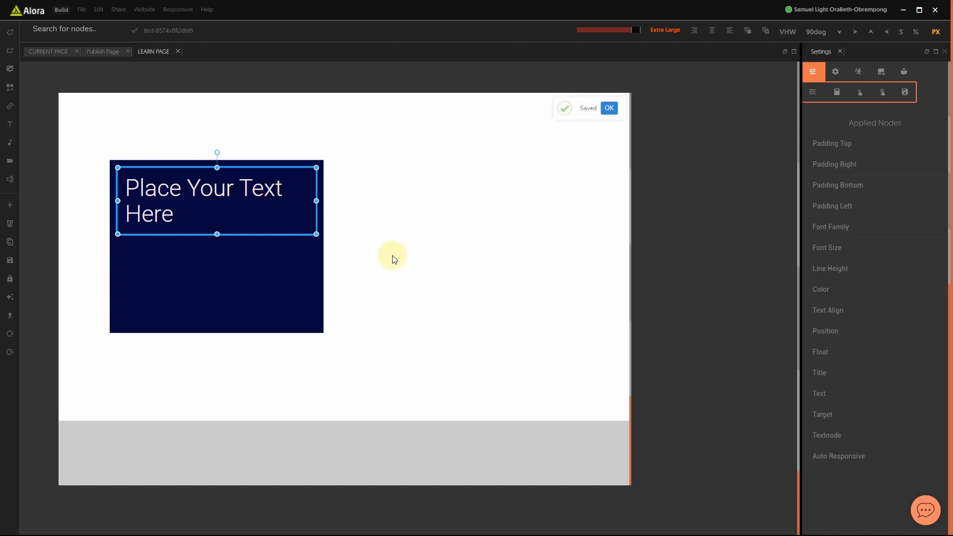
{"action": "left_click", "coordinate": [837, 396]}
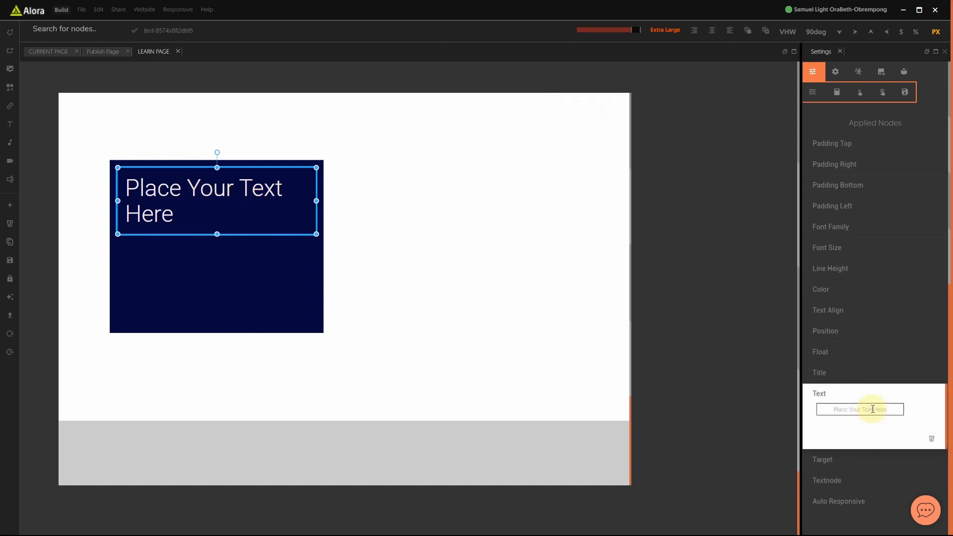
{"action": "left_click_drag", "start_coordinate": [896, 410], "coordinate": [734, 407]}
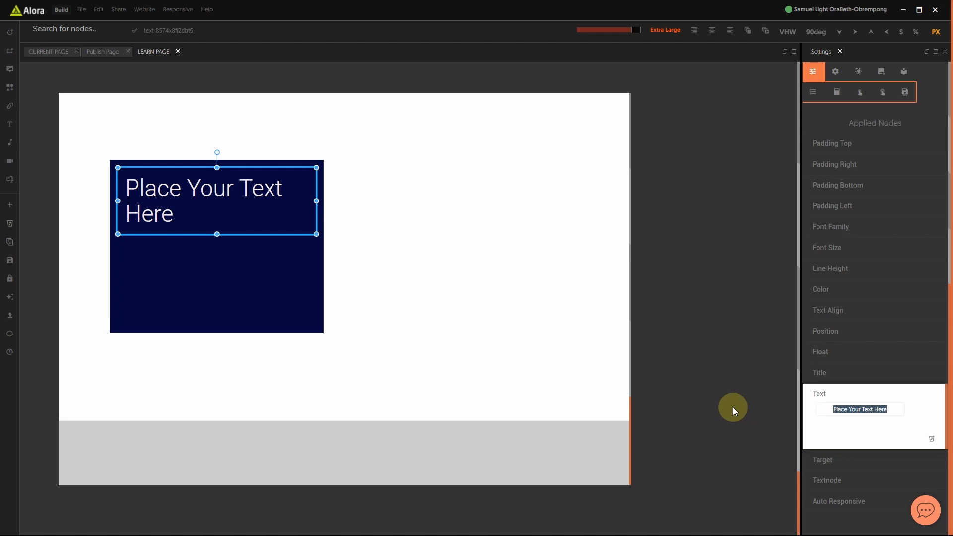
{"action": "type", "text": "THere too"}
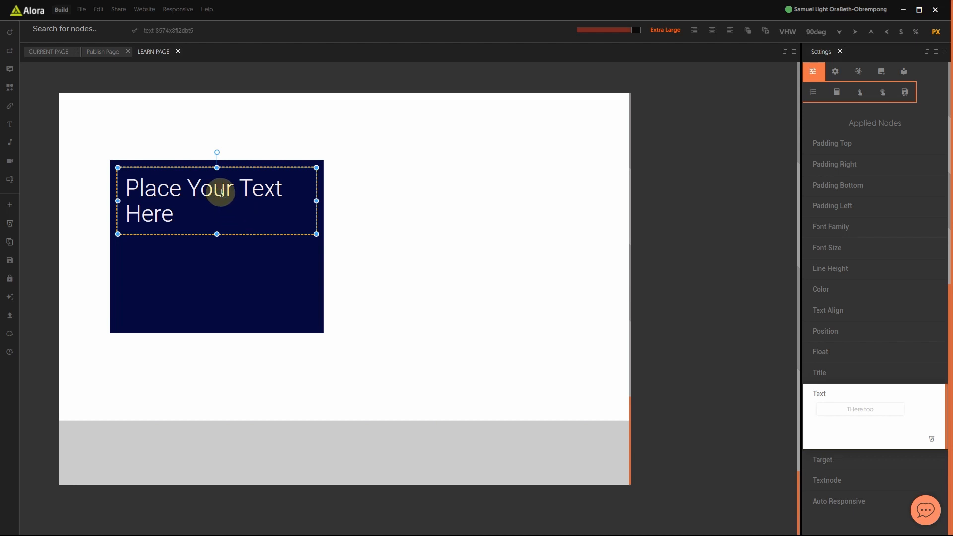
- Replace the placeholder text in the navy block with "Building your first awesome website with Alora" directly on the page
{"action": "right_click", "coordinate": [158, 214]}
{"action": "left_click", "coordinate": [159, 214]}
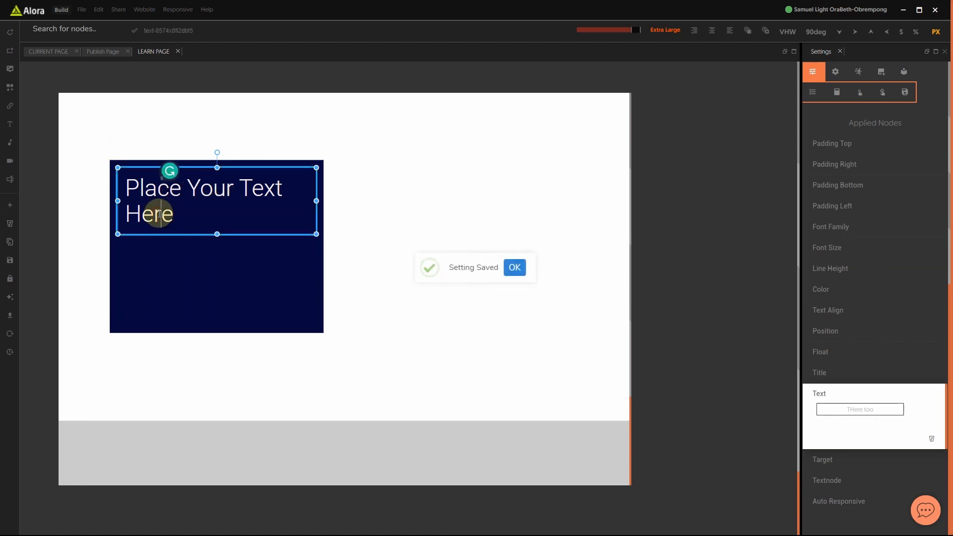
{"action": "triple_click", "coordinate": [159, 213]}
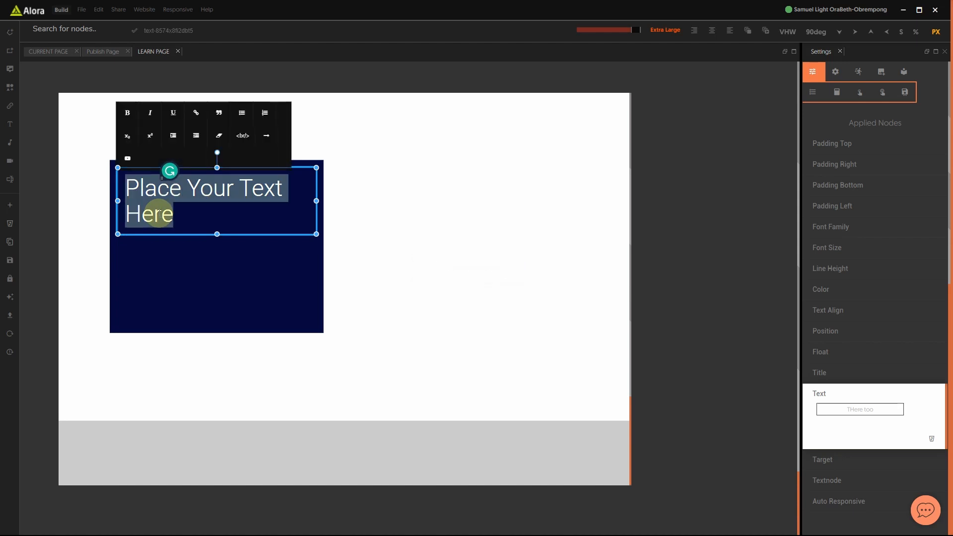
{"action": "type", "text": "Bui"}
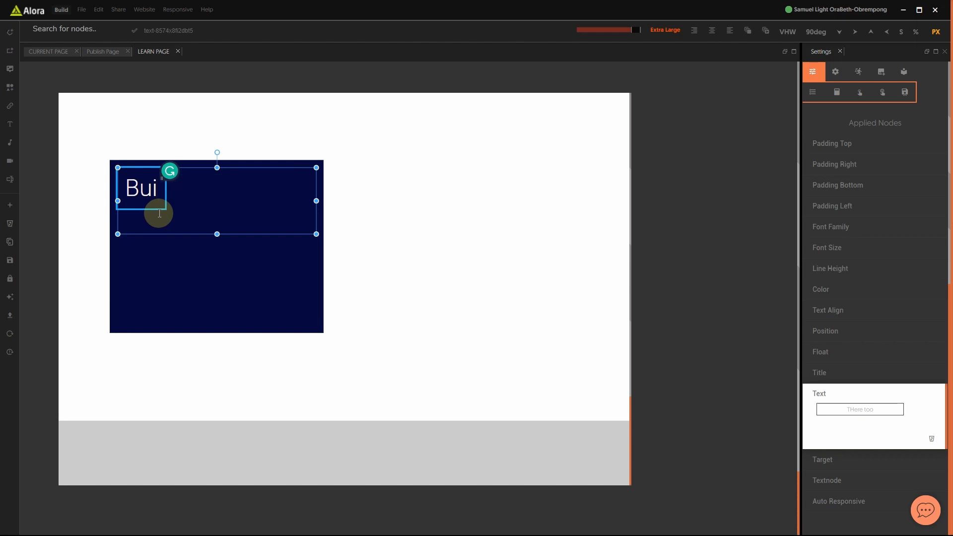
{"action": "type", "text": "lding yo"}
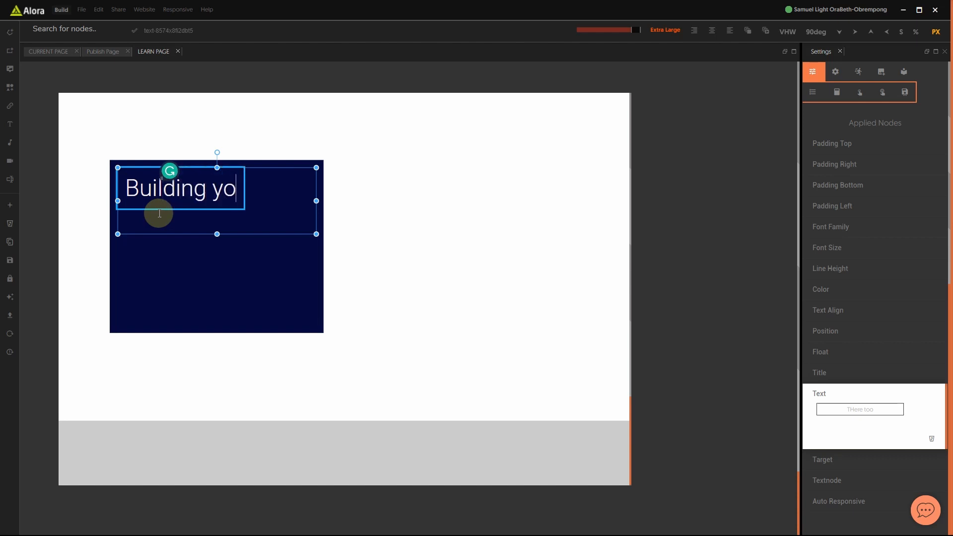
{"action": "type", "text": "ur firs"}
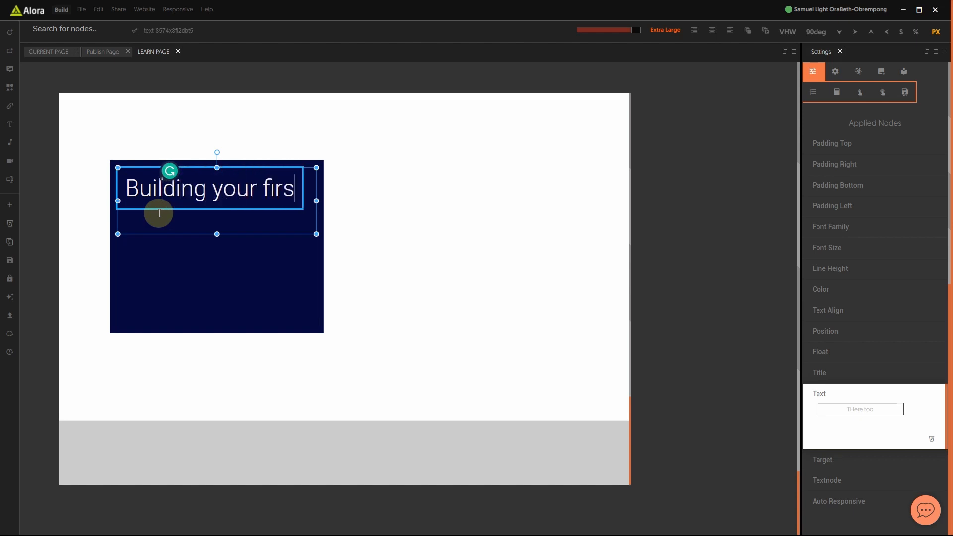
{"action": "type", "text": "t awe"}
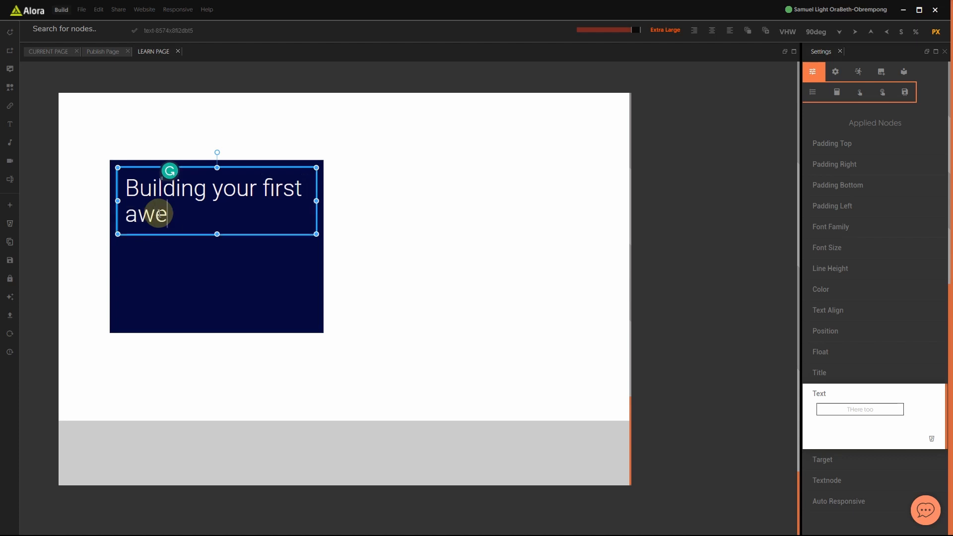
{"action": "type", "text": "some webs"}
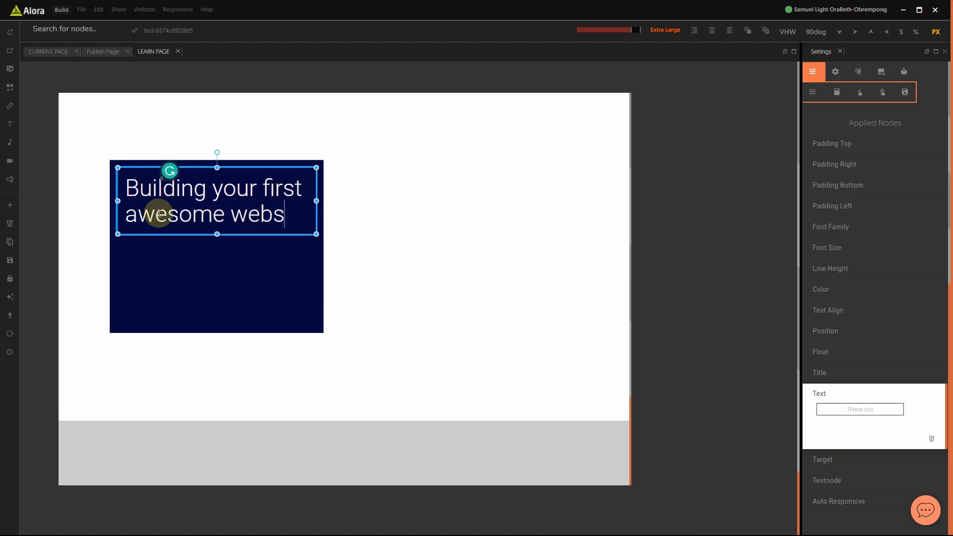
{"action": "type", "text": "ite with"}
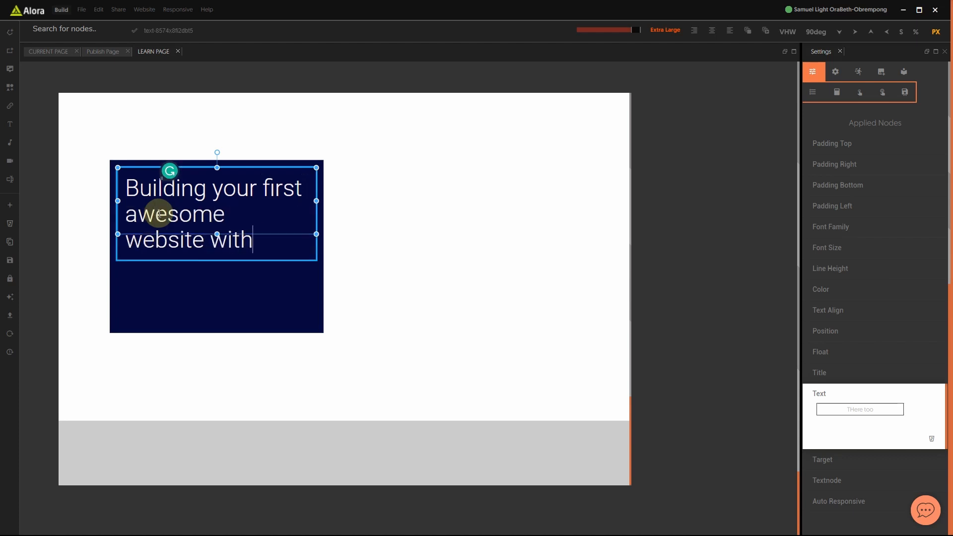
{"action": "type", "text": " Alora"}
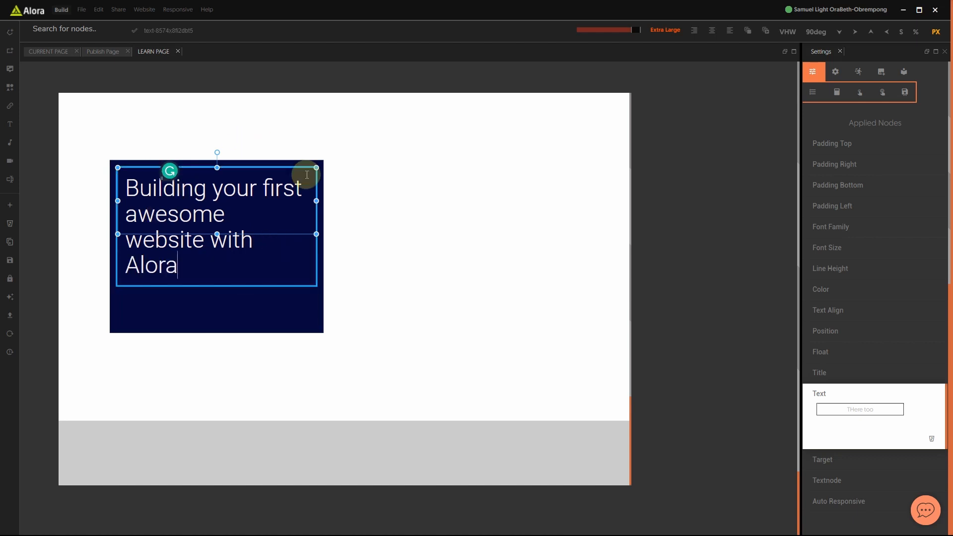
{"action": "left_click", "coordinate": [317, 334]}
- Change the heading text's font family to JuliusSansOne Regular
{"action": "left_click", "coordinate": [228, 210]}
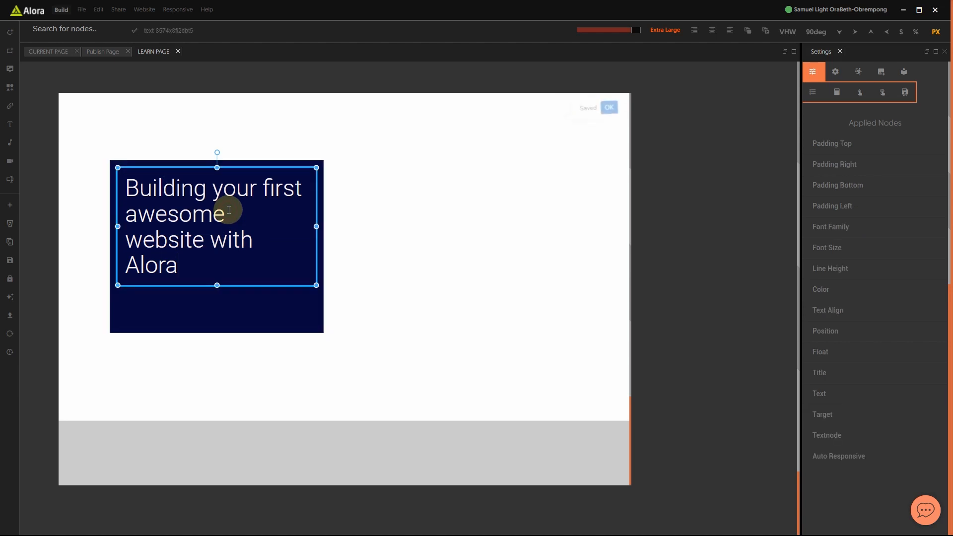
{"action": "left_click", "coordinate": [851, 248]}
{"action": "key", "text": "BackSpace"}
{"action": "type", "text": "j"}
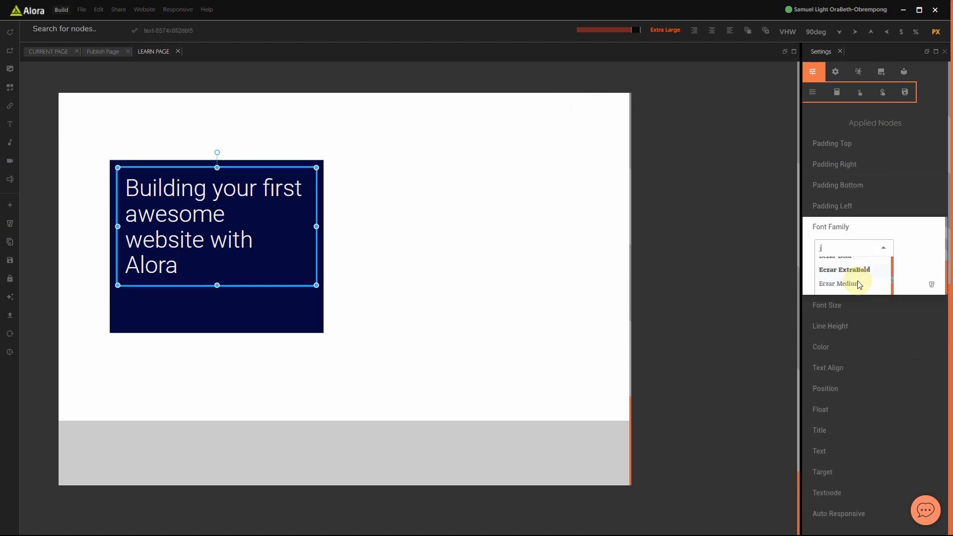
{"action": "type", "text": "u"}
{"action": "left_click", "coordinate": [864, 274]}
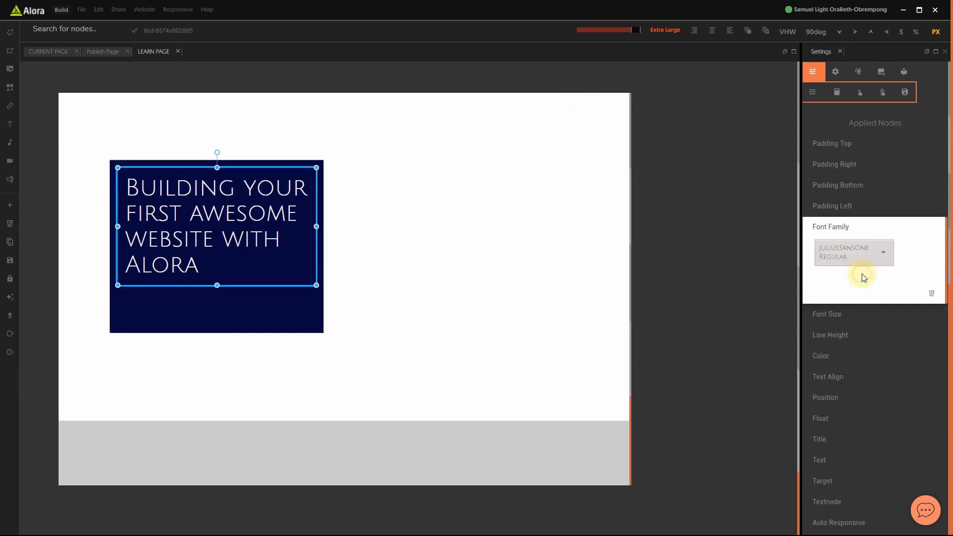
{"action": "left_click", "coordinate": [837, 234]}
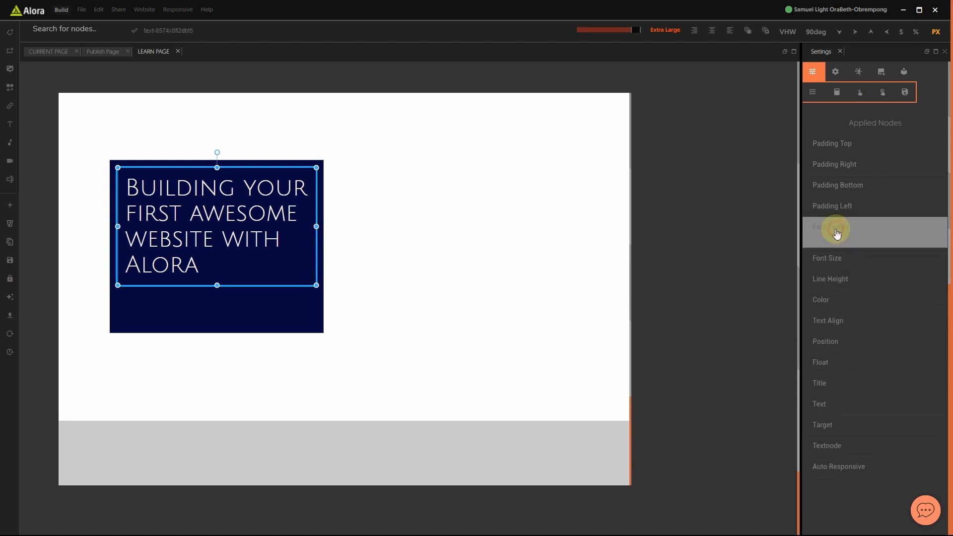
- Tighten the heading text's line height to 60 px
{"action": "left_click", "coordinate": [841, 250]}
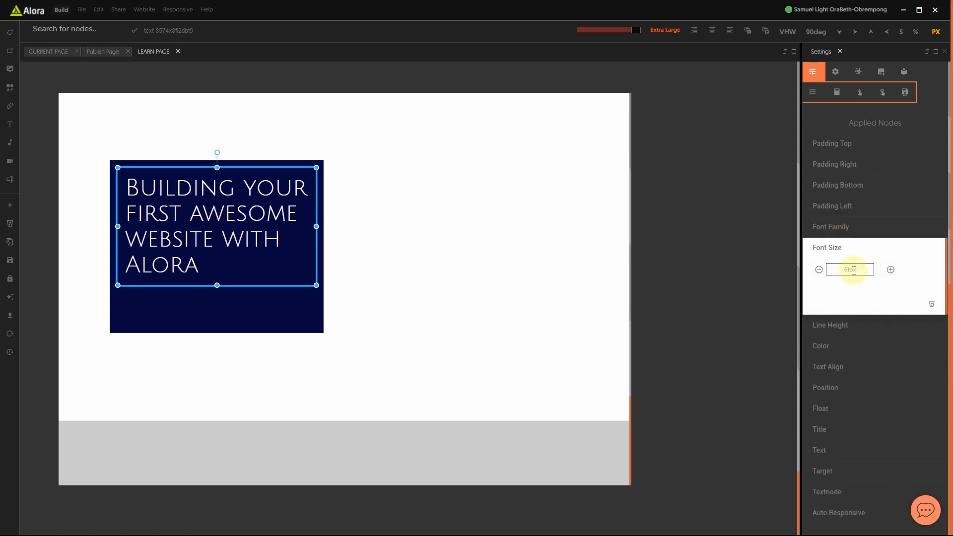
{"action": "left_click", "coordinate": [824, 250]}
{"action": "left_click", "coordinate": [823, 271]}
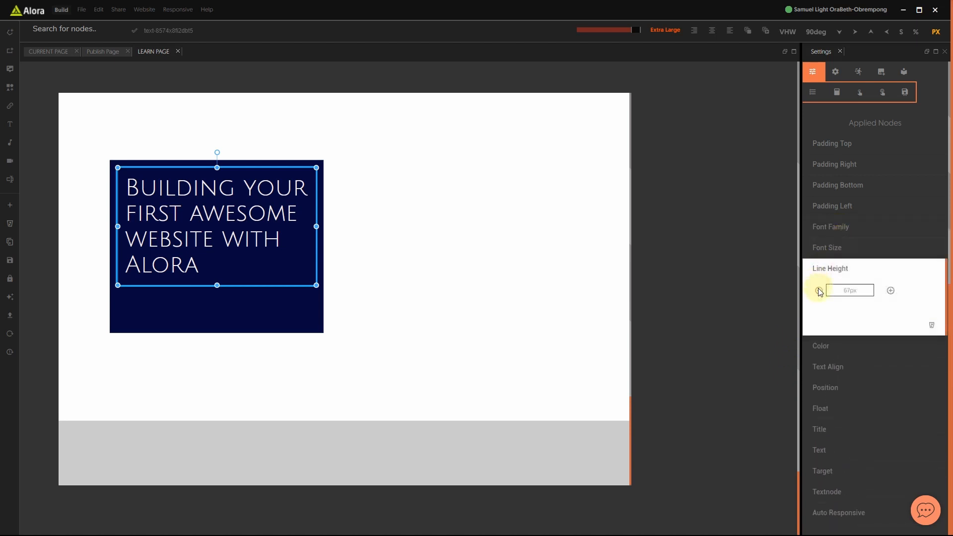
{"action": "left_click", "coordinate": [819, 291]}
{"action": "left_click", "coordinate": [818, 291]}
{"action": "left_click", "coordinate": [819, 291]}
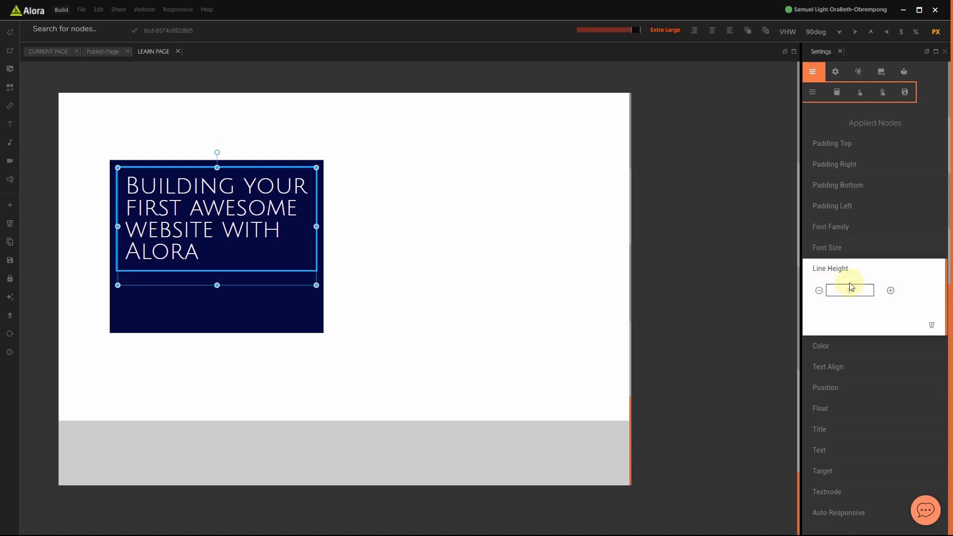
{"action": "left_click", "coordinate": [889, 291]}
{"action": "left_click", "coordinate": [889, 291]}
{"action": "left_click", "coordinate": [819, 291]}
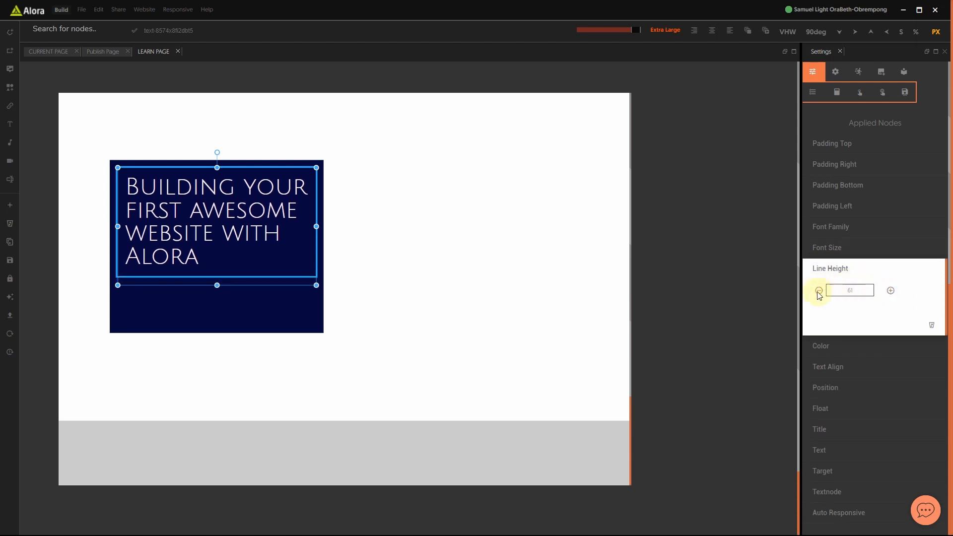
{"action": "left_click", "coordinate": [828, 268]}
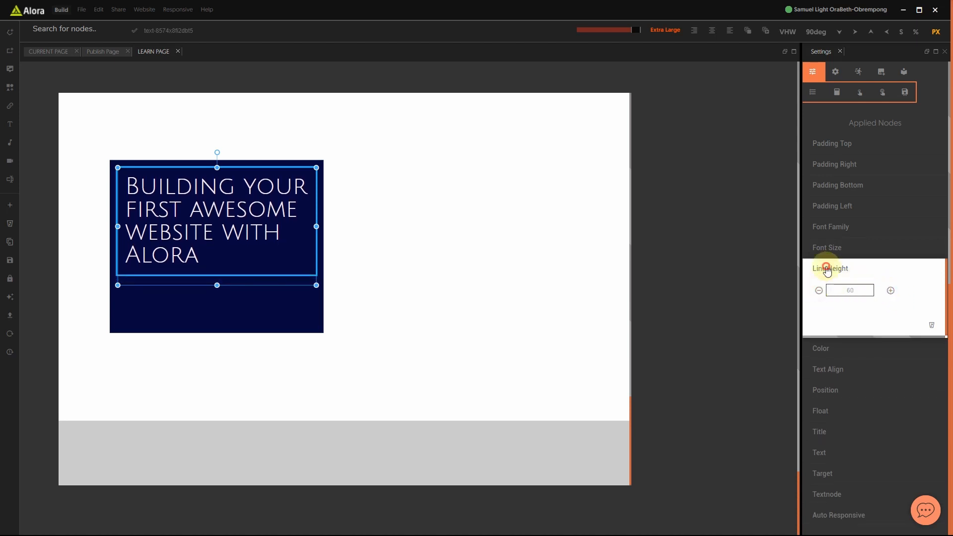
{"action": "left_click", "coordinate": [258, 320]}
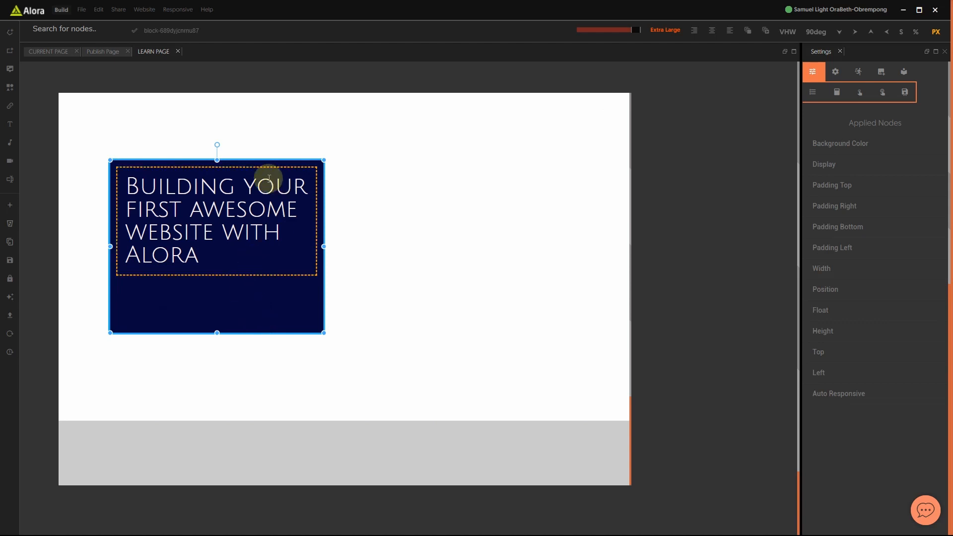
{"action": "left_click", "coordinate": [265, 195]}
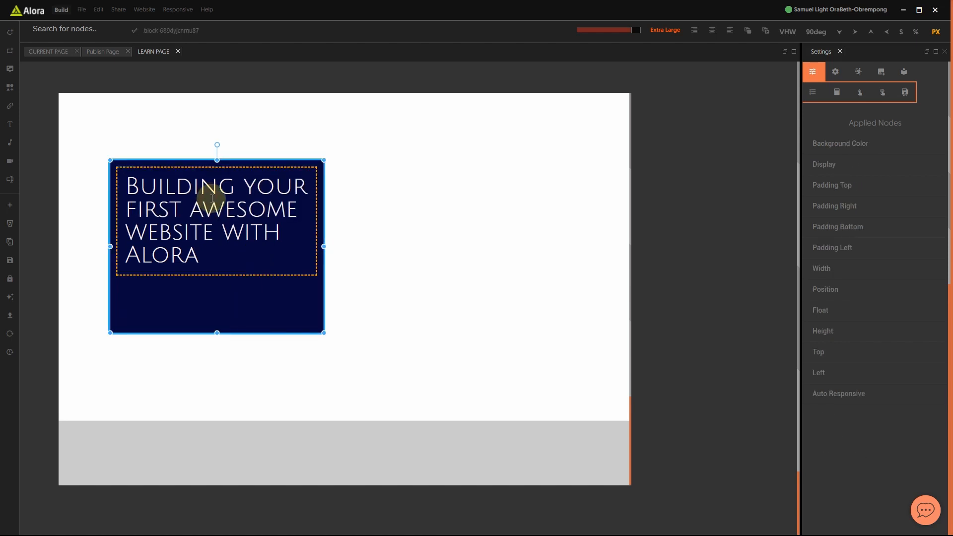
- Move the heading text lower inside the navy block directly on the page
{"action": "left_click", "coordinate": [214, 201]}
{"action": "left_click_drag", "start_coordinate": [217, 196], "coordinate": [218, 228]}
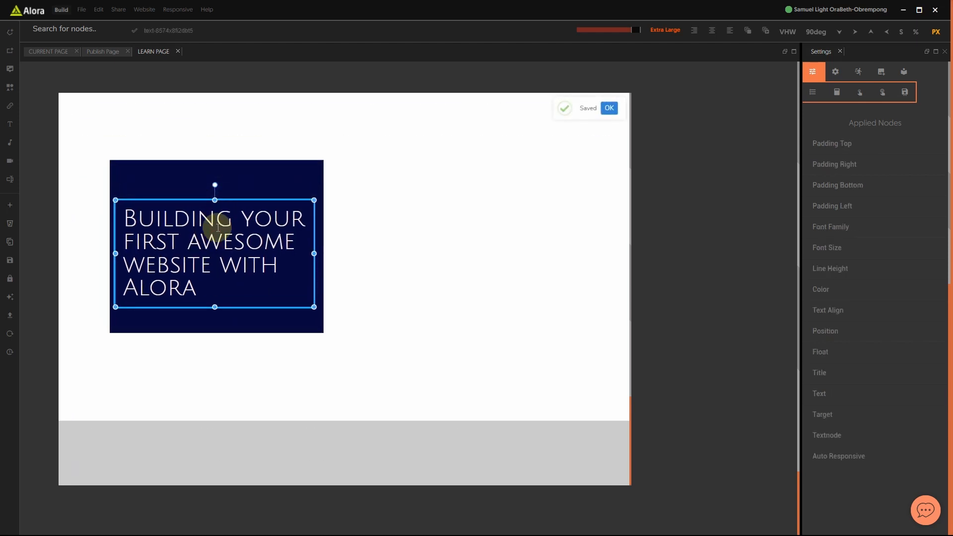
{"action": "left_click", "coordinate": [362, 259]}
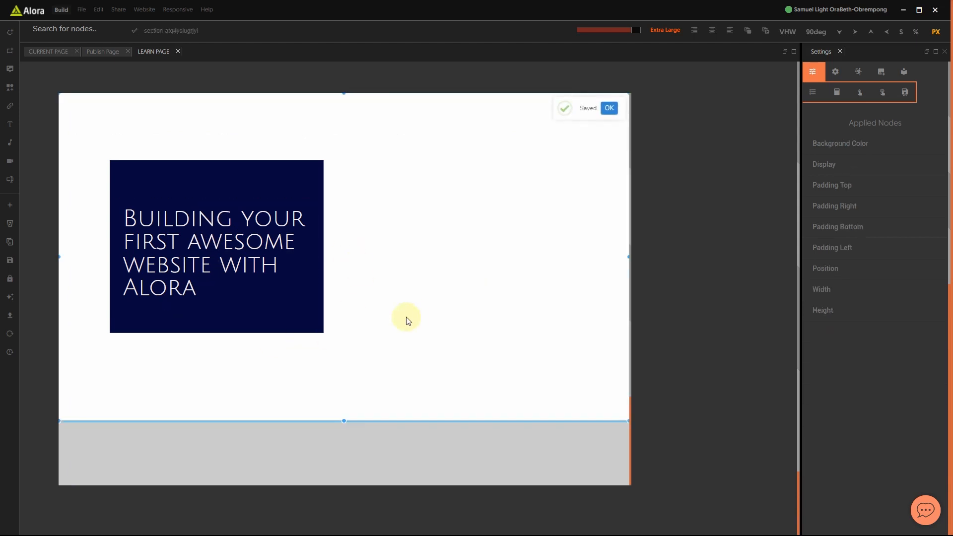
- Enlarge the navy block slightly from its lower corner and nudge the heading text a little lower inside it
{"action": "left_click", "coordinate": [319, 325]}
{"action": "left_click_drag", "start_coordinate": [323, 333], "coordinate": [325, 345]}
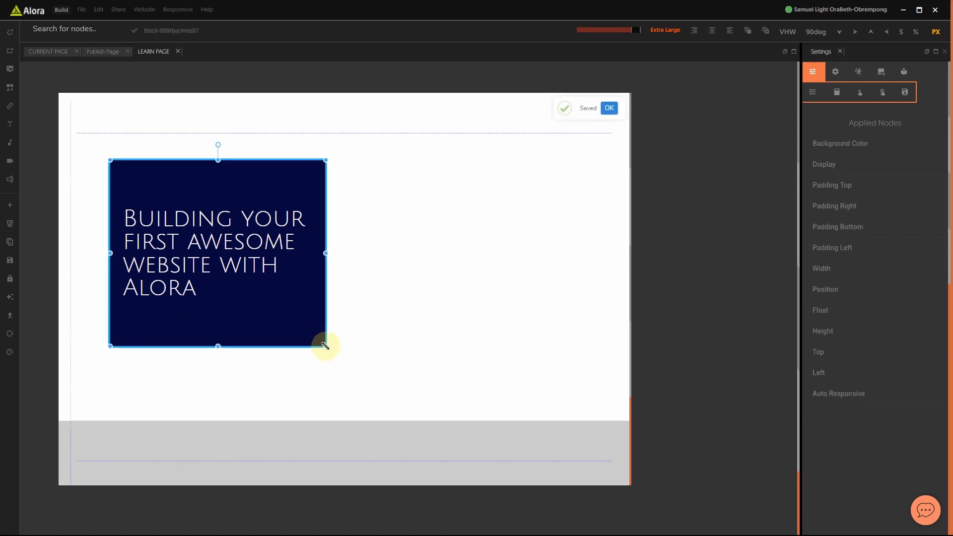
{"action": "left_click", "coordinate": [233, 271]}
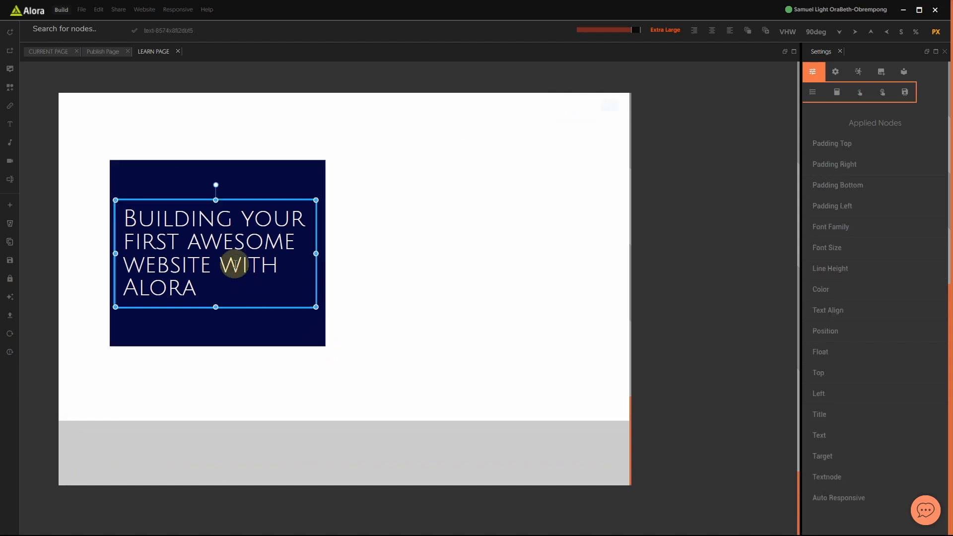
{"action": "left_click", "coordinate": [412, 328]}
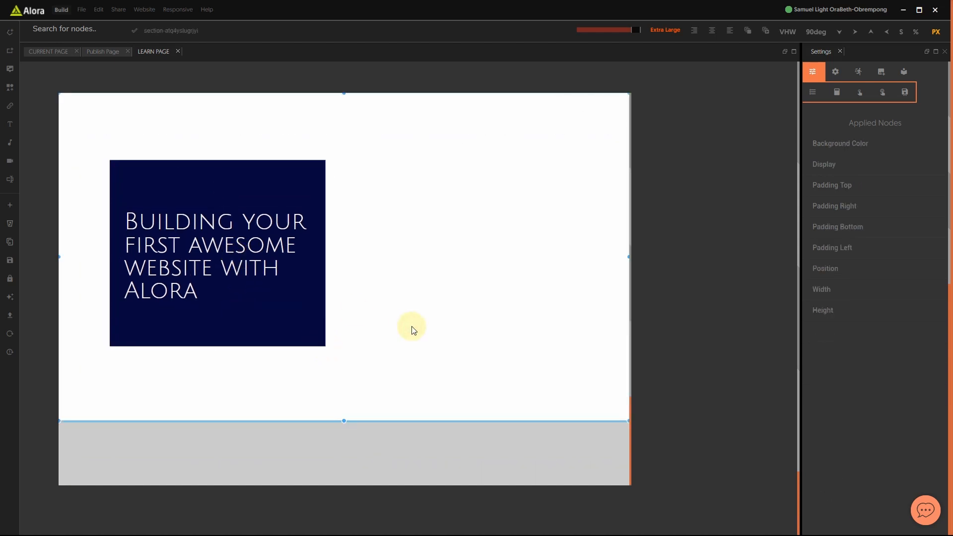
- Delete the heading text's Top and Left properties to return it to its natural position in the navy block
{"action": "left_click", "coordinate": [198, 233]}
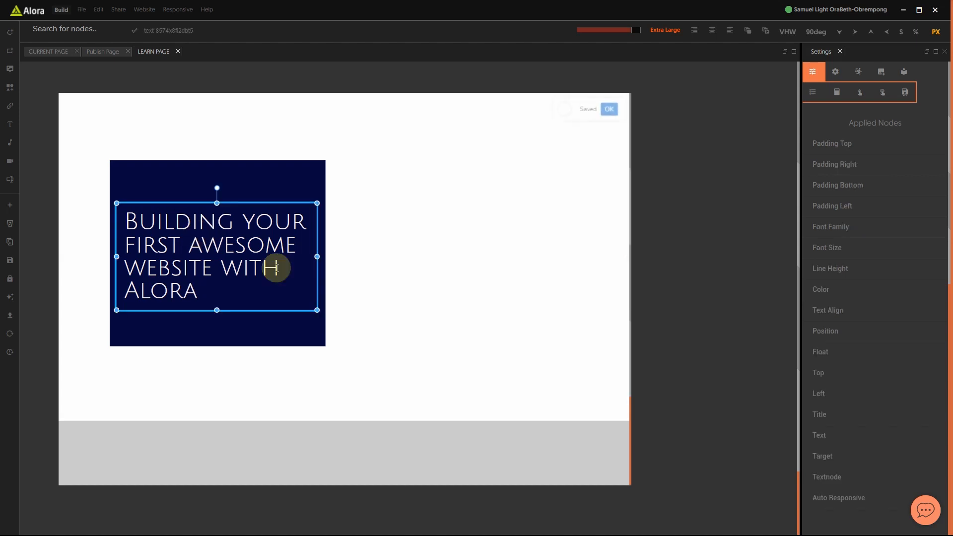
{"action": "left_click", "coordinate": [822, 372]}
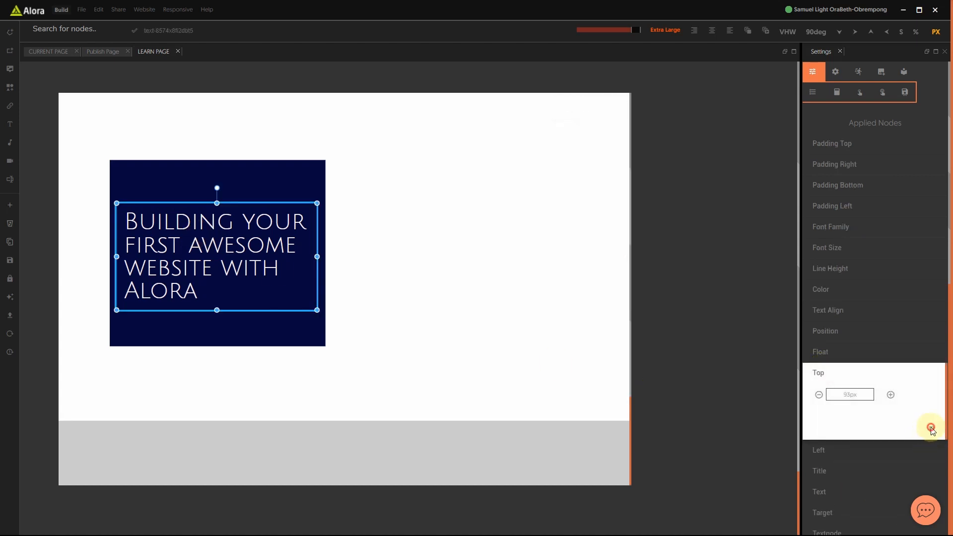
{"action": "left_click", "coordinate": [931, 428]}
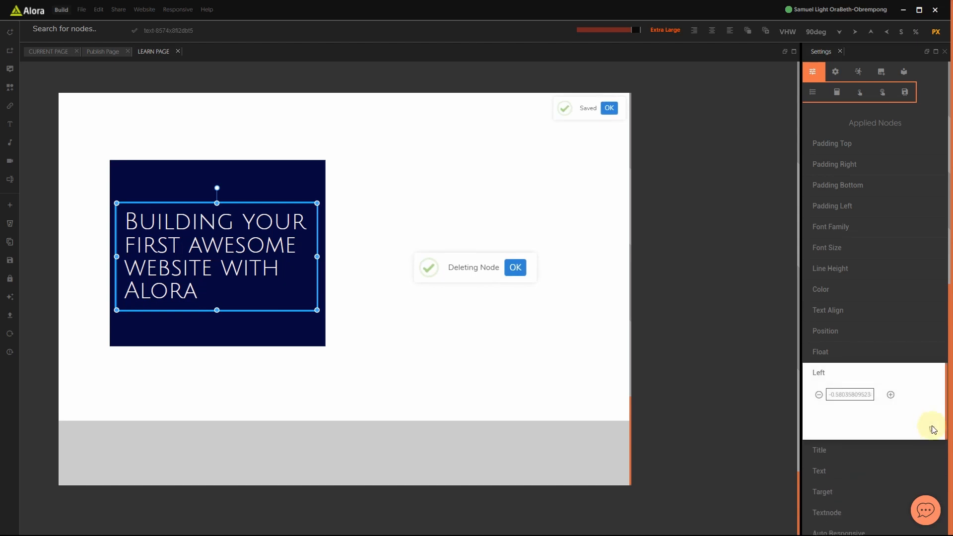
{"action": "left_click", "coordinate": [932, 429]}
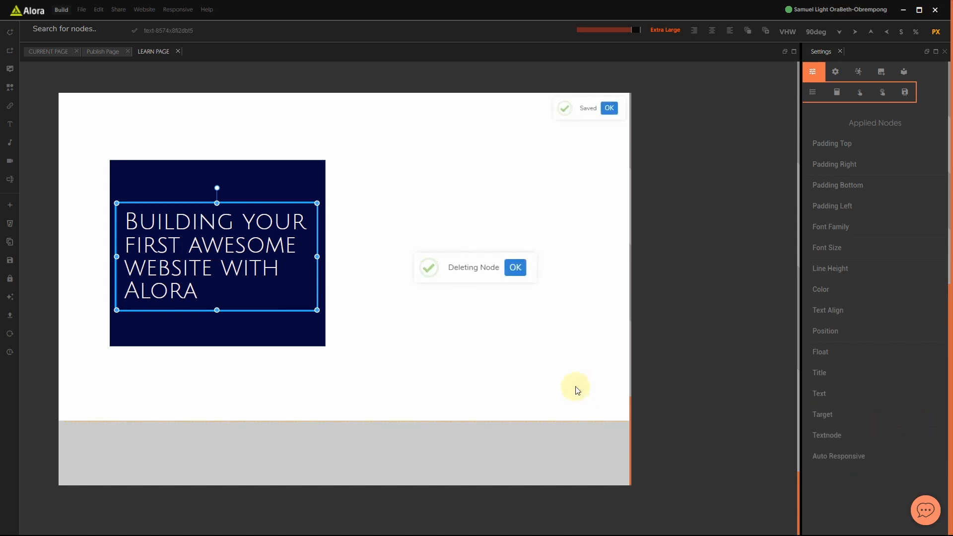
{"action": "left_click", "coordinate": [10, 333]}
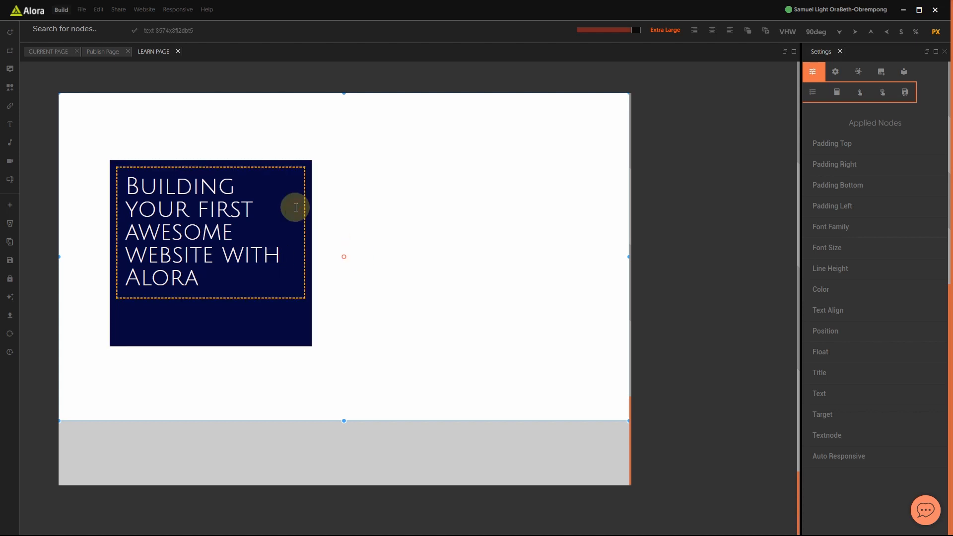
- Search the nodes for "marg" and add a Margin Left property to the heading text
{"action": "left_click", "coordinate": [306, 190]}
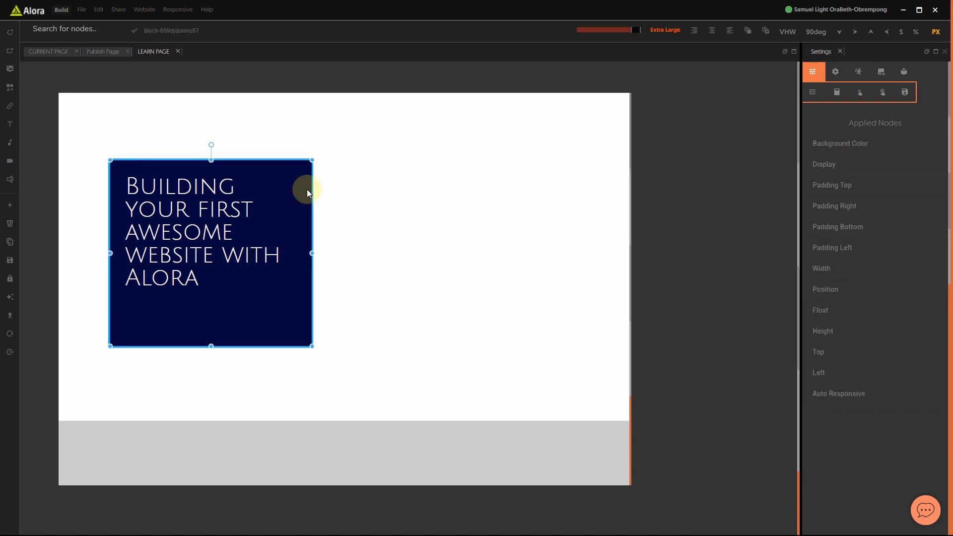
{"action": "left_click", "coordinate": [266, 195]}
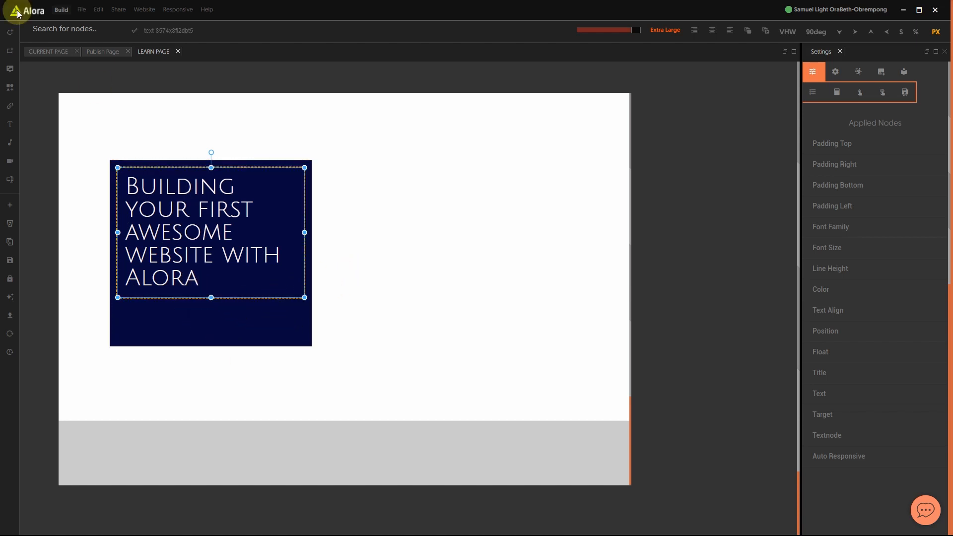
{"action": "left_click", "coordinate": [57, 34]}
{"action": "type", "text": "m"}
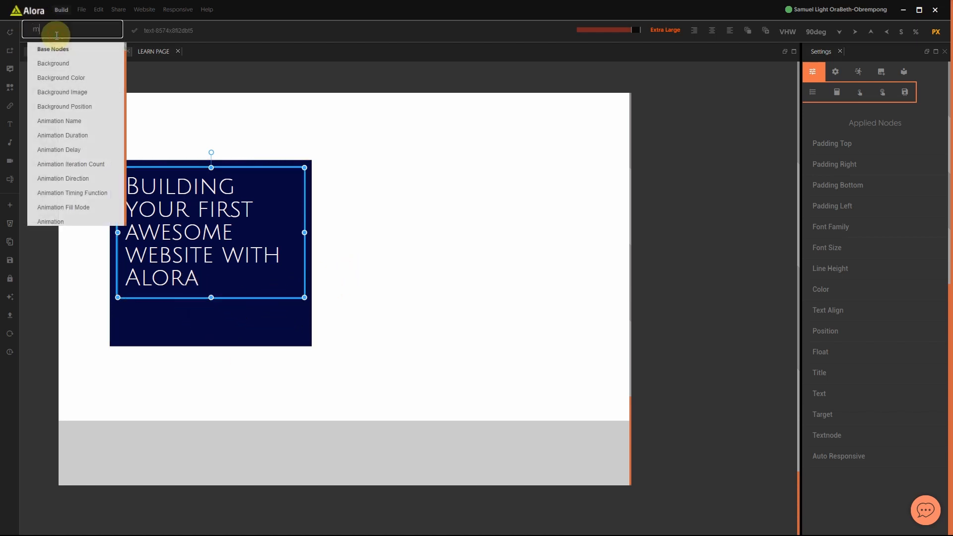
{"action": "type", "text": "arg"}
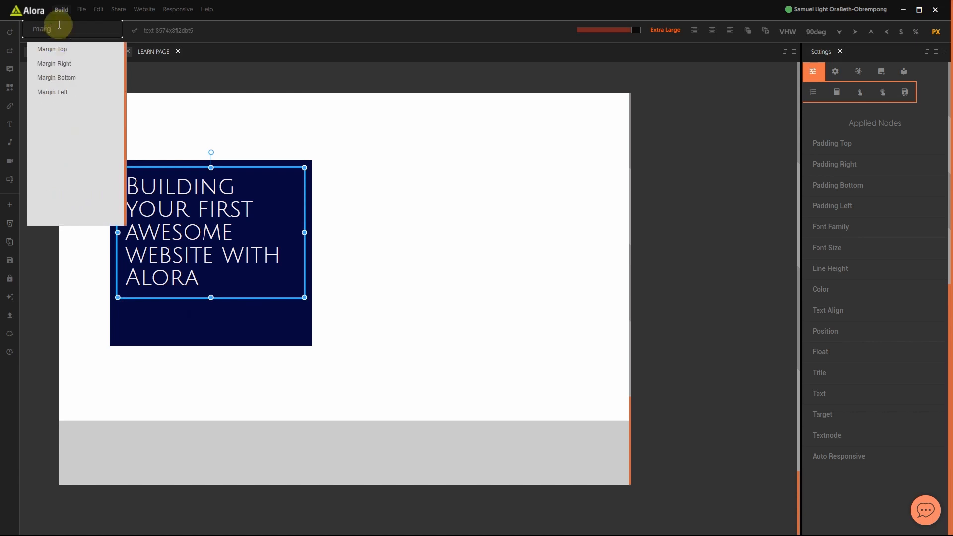
{"action": "left_click", "coordinate": [56, 93]}
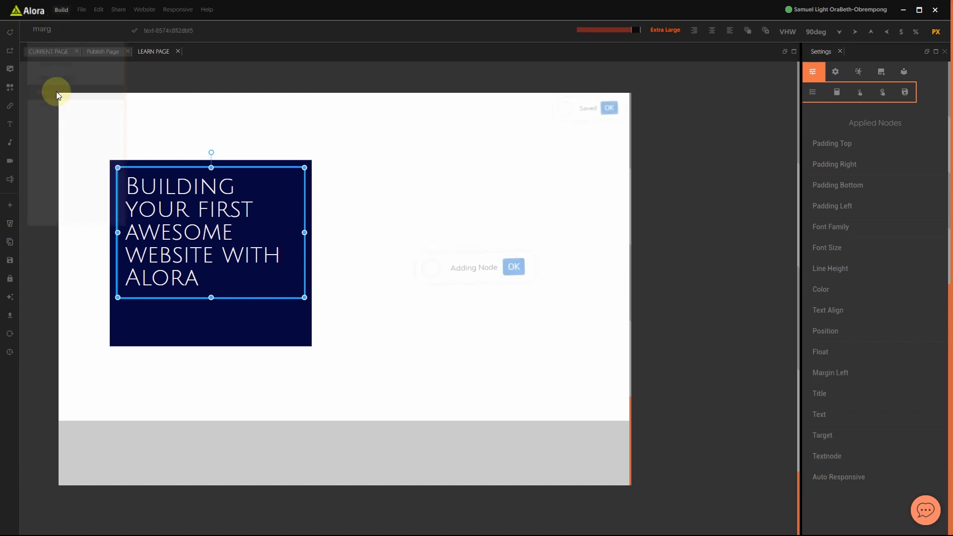
- Raise the heading text's Margin Left to 87
{"action": "left_click", "coordinate": [834, 372]}
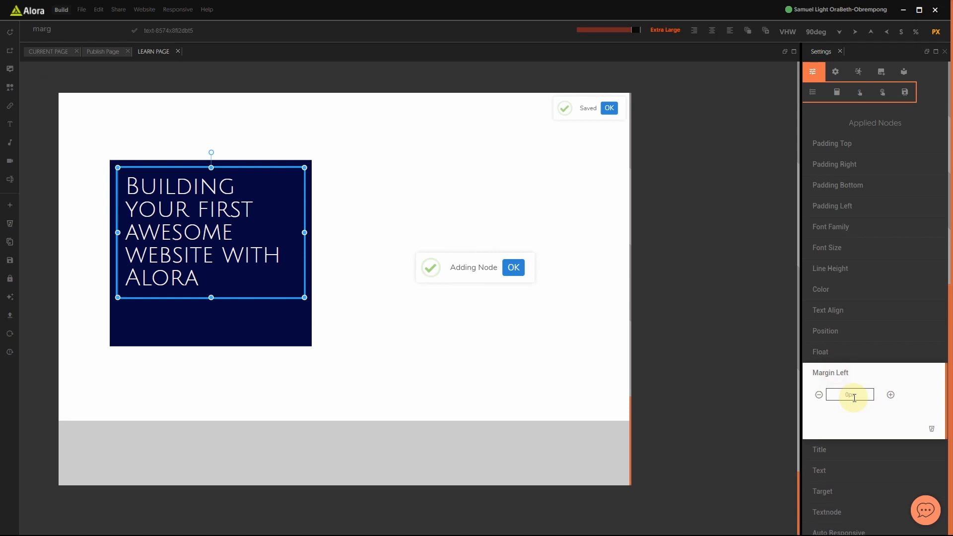
{"action": "left_click", "coordinate": [892, 395]}
{"action": "left_click", "coordinate": [892, 395]}
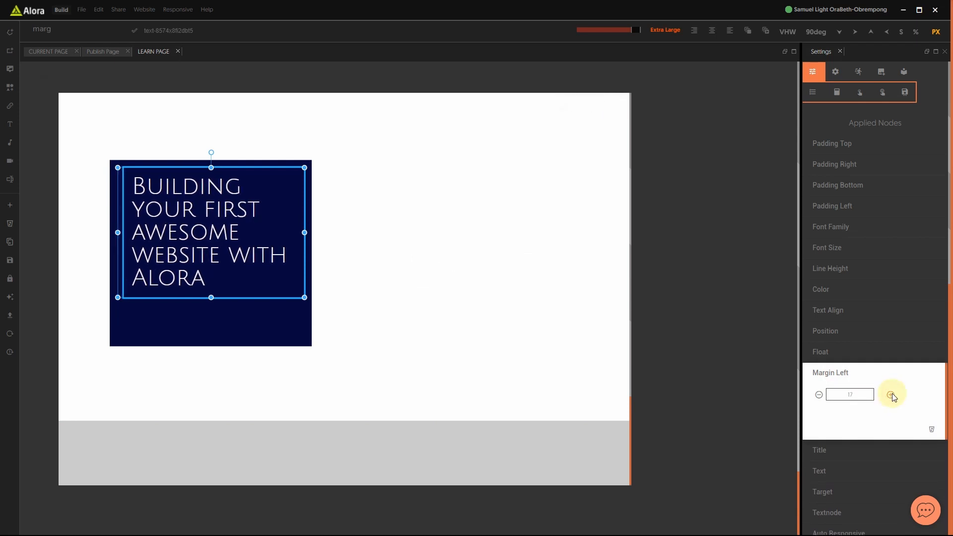
{"action": "left_click", "coordinate": [892, 395]}
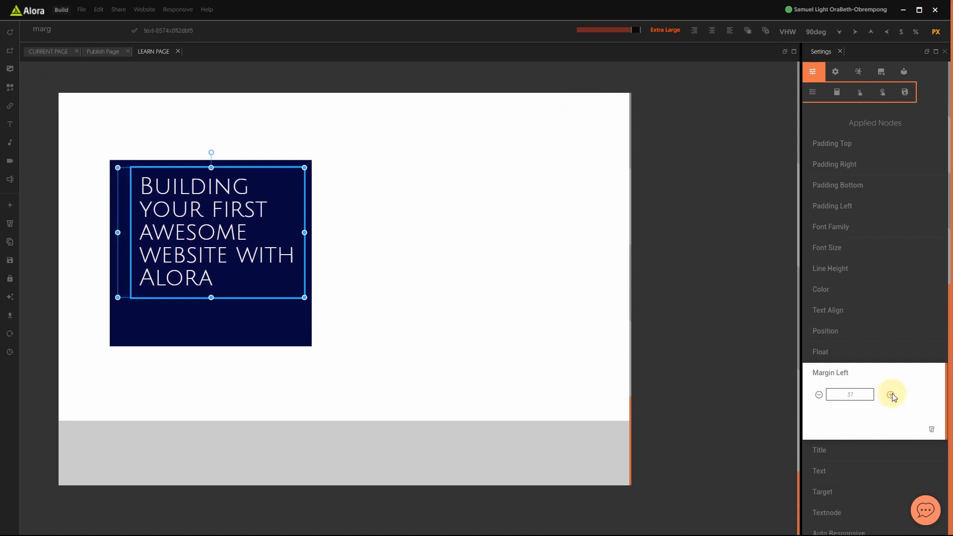
{"action": "left_click", "coordinate": [892, 395]}
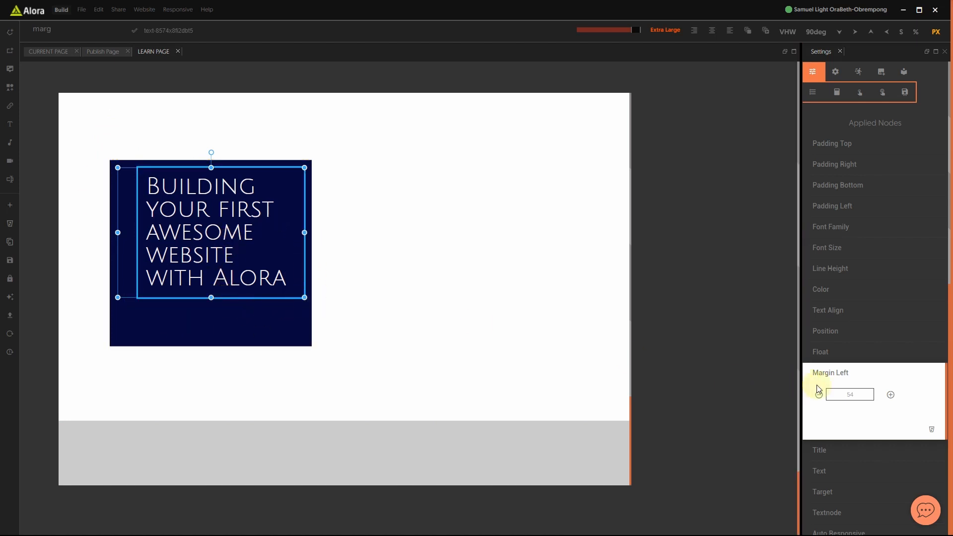
{"action": "left_click_drag", "start_coordinate": [891, 396], "coordinate": [891, 396]}
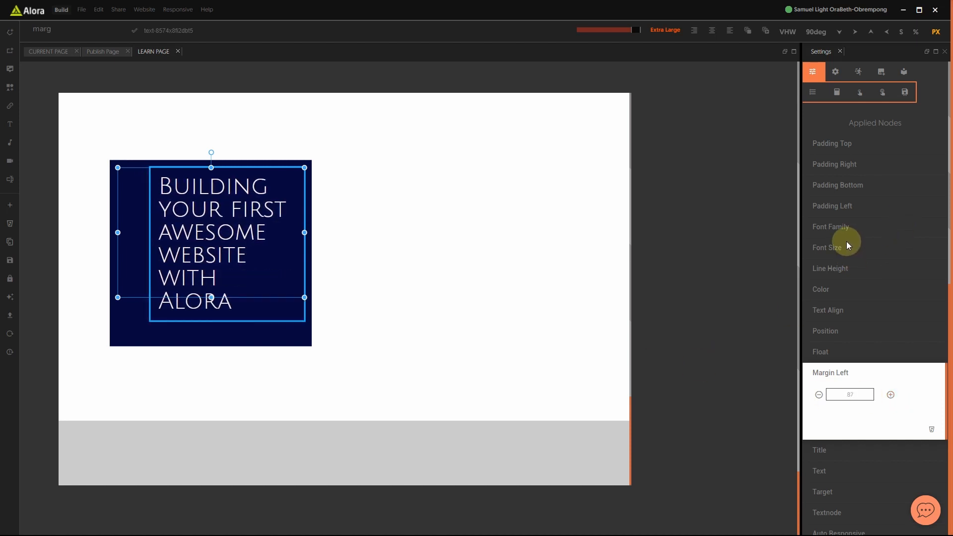
- Try a Padding Left of 50 on the heading text and restore it to 20
{"action": "left_click", "coordinate": [846, 206]}
{"action": "left_click", "coordinate": [892, 227]}
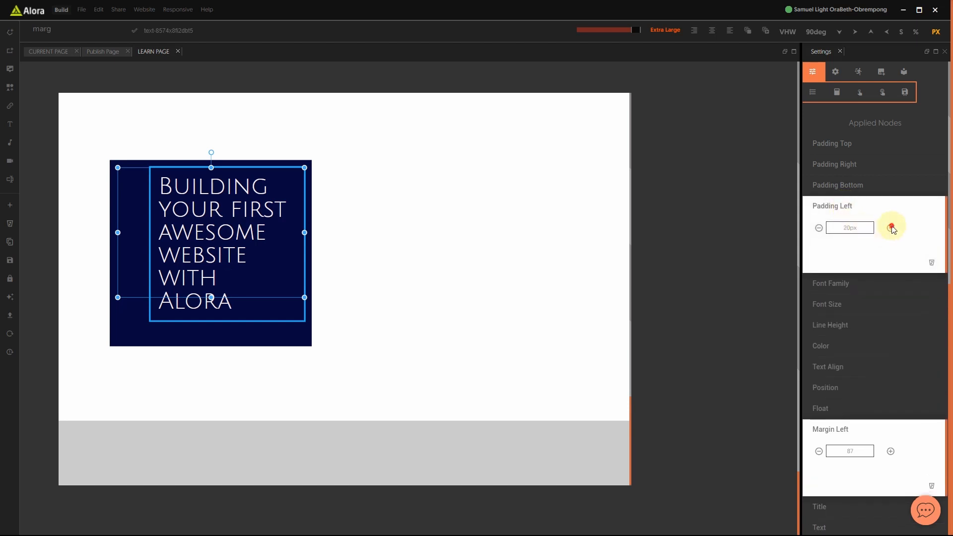
{"action": "left_click_drag", "start_coordinate": [892, 227], "coordinate": [891, 227]}
{"action": "left_click", "coordinate": [150, 167]}
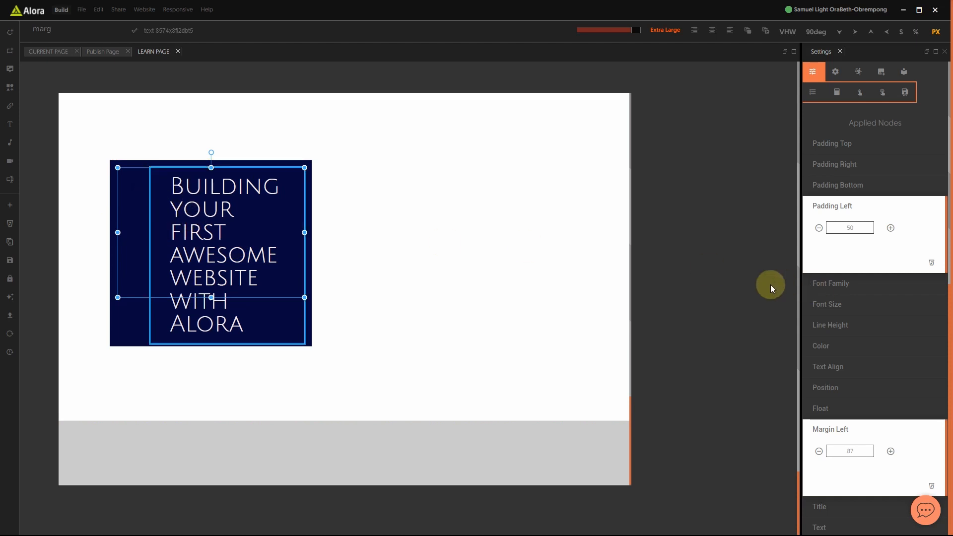
{"action": "left_click_drag", "start_coordinate": [859, 227], "coordinate": [797, 228]}
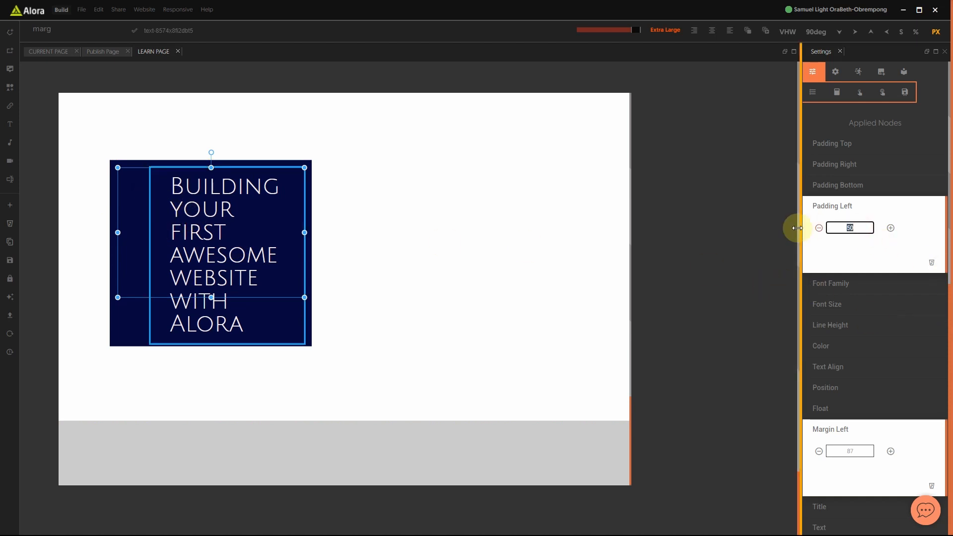
{"action": "type", "text": "20"}
{"action": "left_click", "coordinate": [843, 214]}
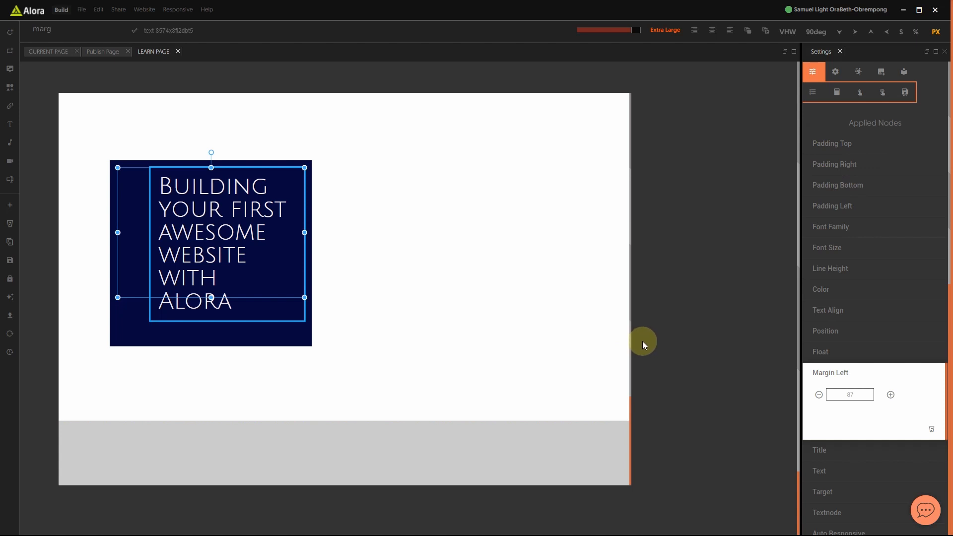
- Set the heading text's Margin Left to 0
{"action": "double_click", "coordinate": [863, 395]}
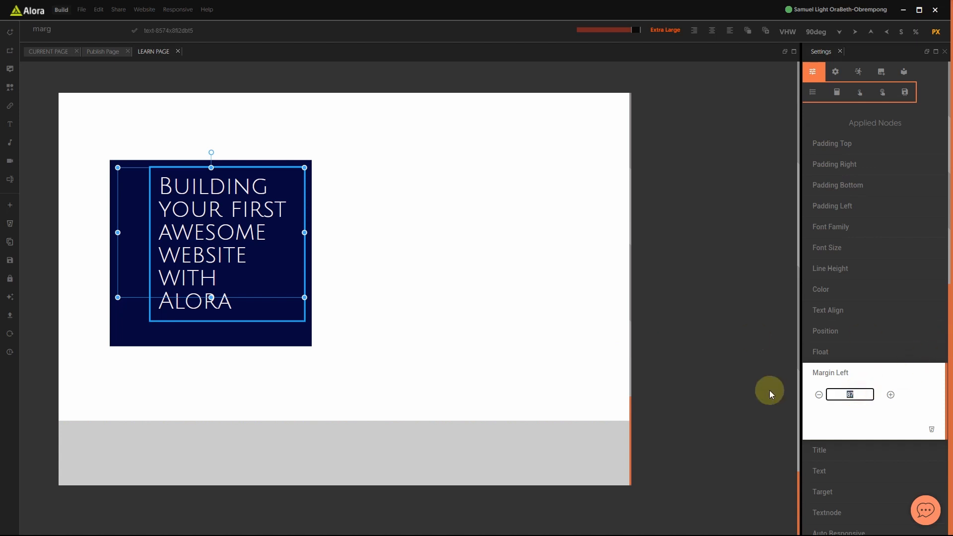
{"action": "type", "text": "0"}
{"action": "left_click", "coordinate": [817, 372]}
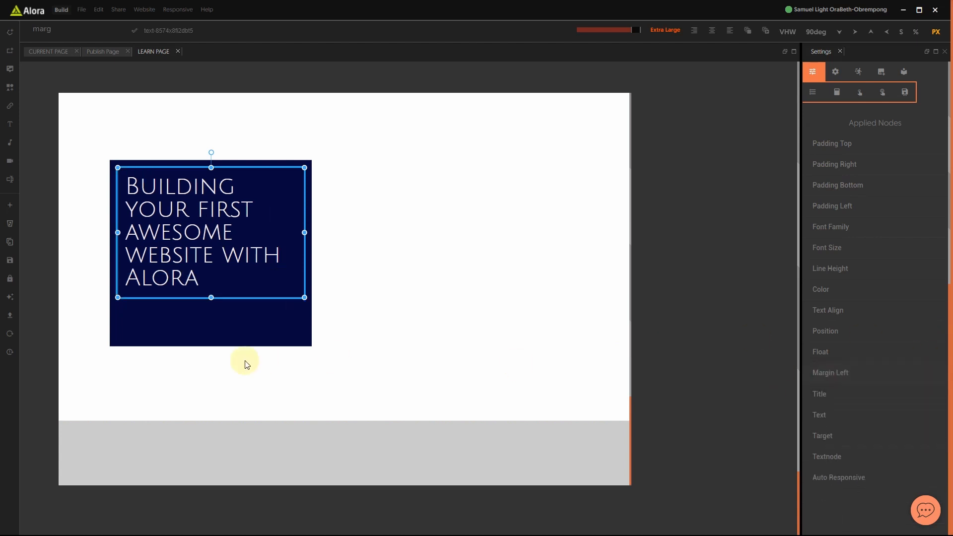
- Add a Margin Top property to the heading text and set it to 90
{"action": "left_click", "coordinate": [260, 325]}
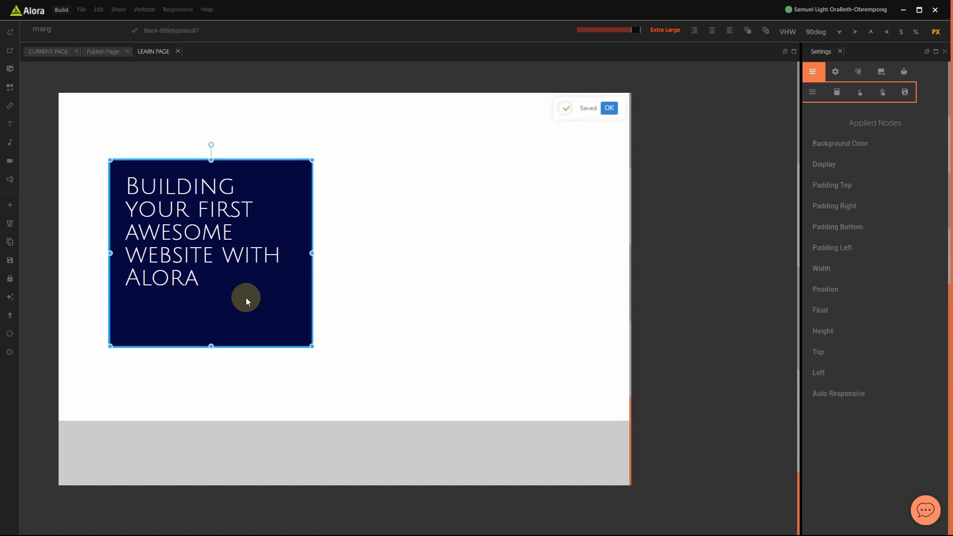
{"action": "left_click", "coordinate": [242, 241]}
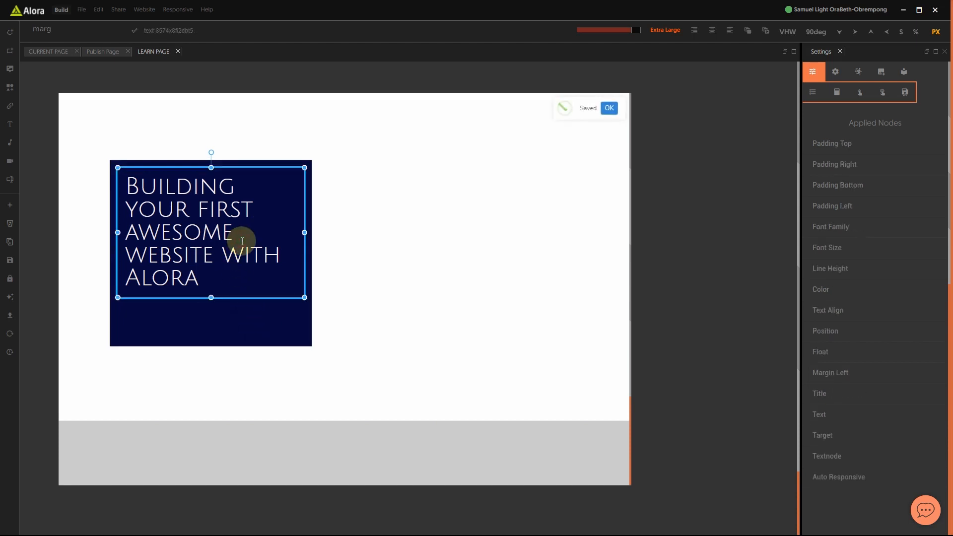
{"action": "left_click", "coordinate": [58, 29]}
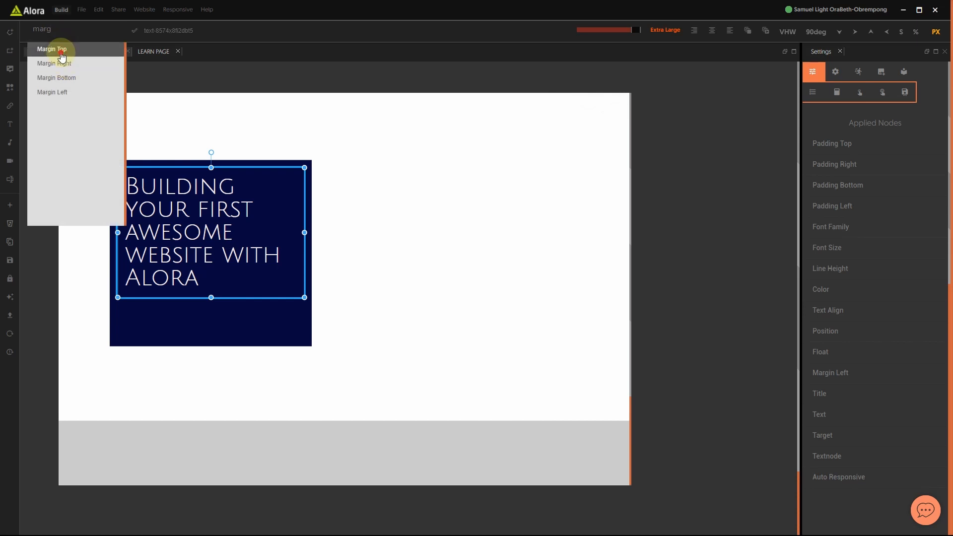
{"action": "left_click", "coordinate": [61, 49]}
{"action": "left_click", "coordinate": [829, 392]}
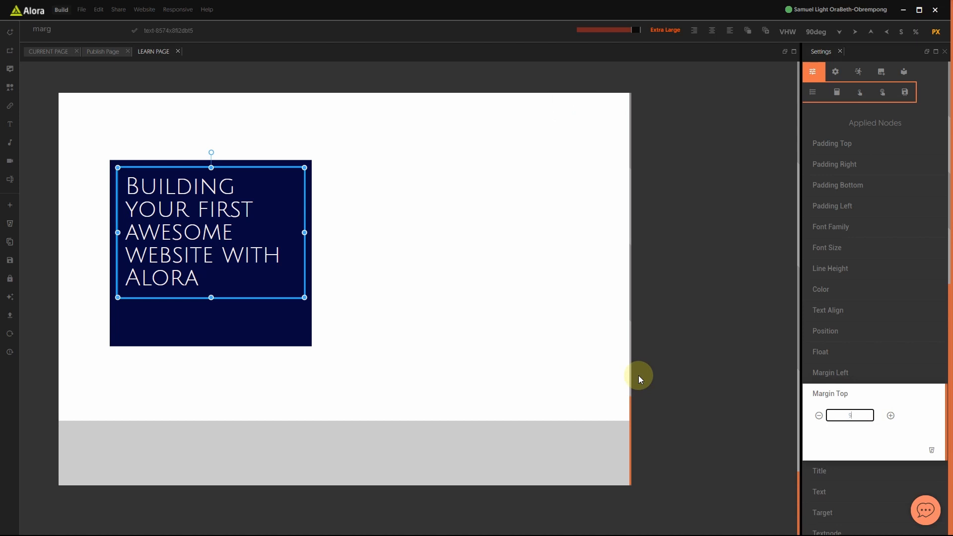
{"action": "left_click", "coordinate": [840, 393]}
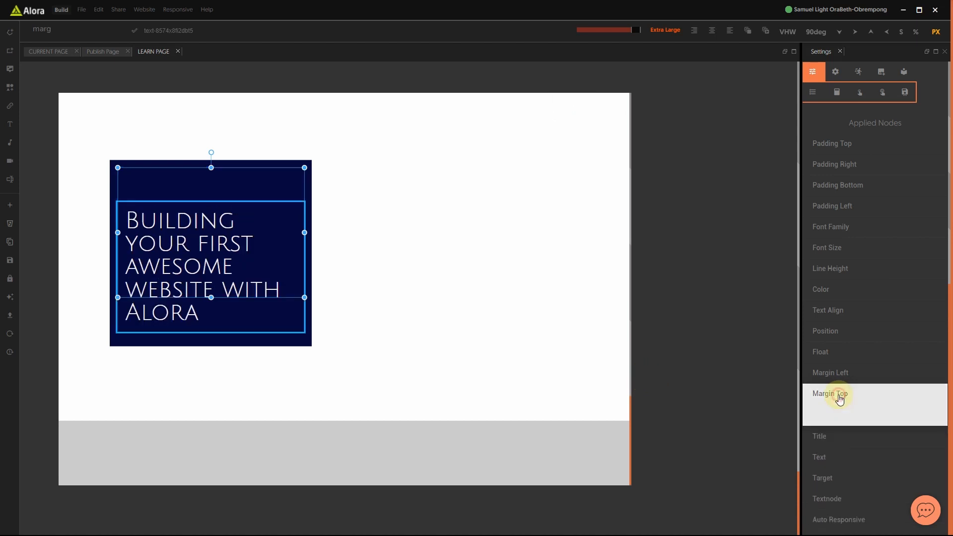
- Reduce the heading text's Margin Top until the text sits roughly centred vertically in the navy block
{"action": "left_click", "coordinate": [851, 395]}
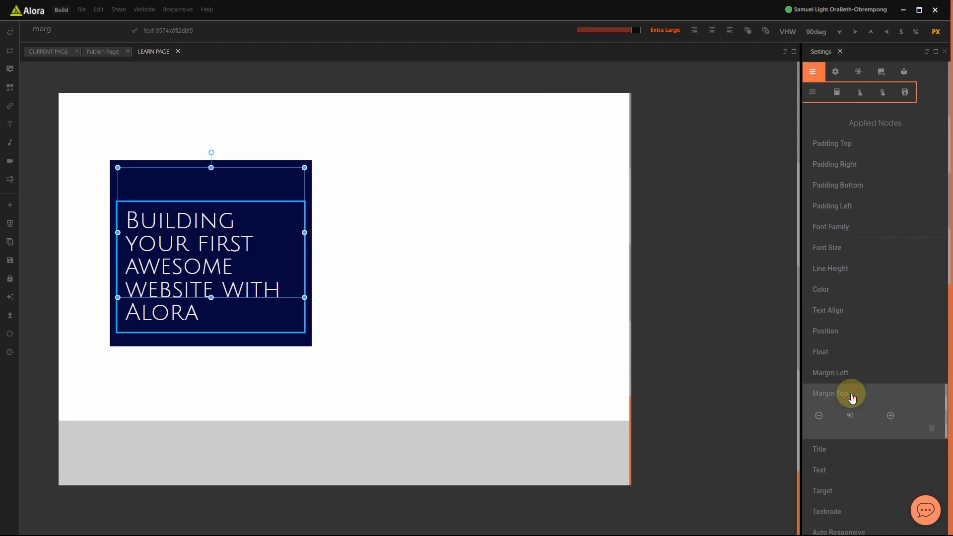
{"action": "left_click", "coordinate": [819, 415]}
{"action": "left_click_drag", "start_coordinate": [820, 418], "coordinate": [820, 419]}
{"action": "left_click", "coordinate": [401, 358]}
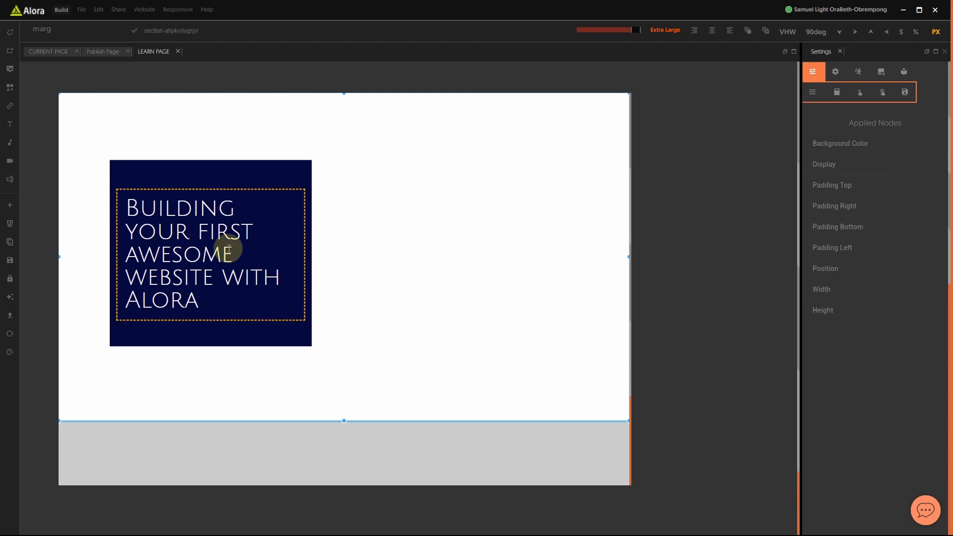
{"action": "left_click", "coordinate": [305, 342]}
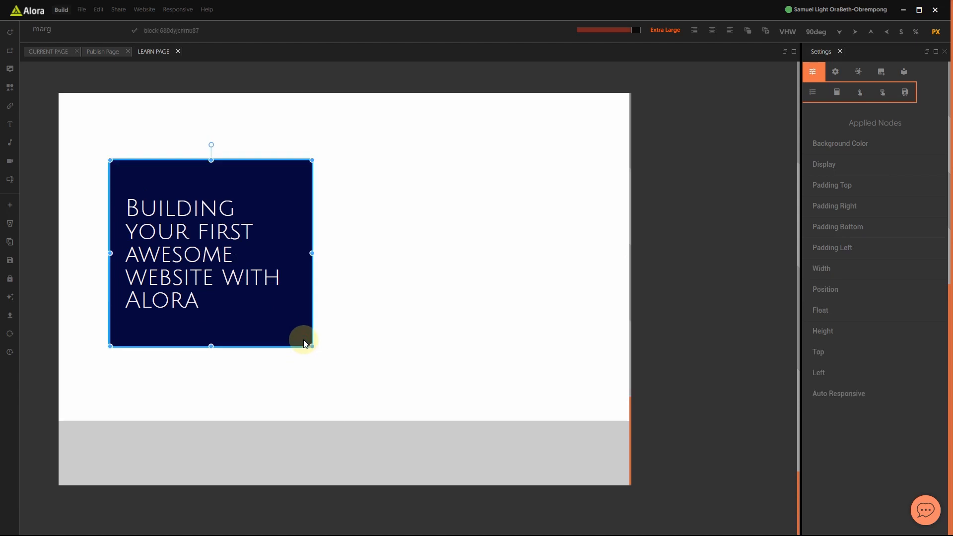
{"action": "left_click", "coordinate": [459, 352]}
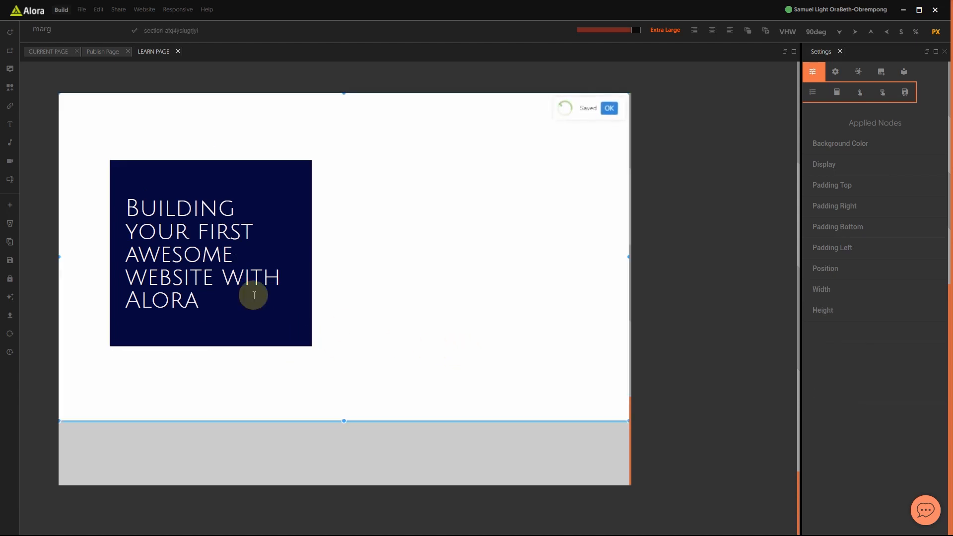
- Add an image element to the white section and try to delete it
{"action": "left_click", "coordinate": [10, 69]}
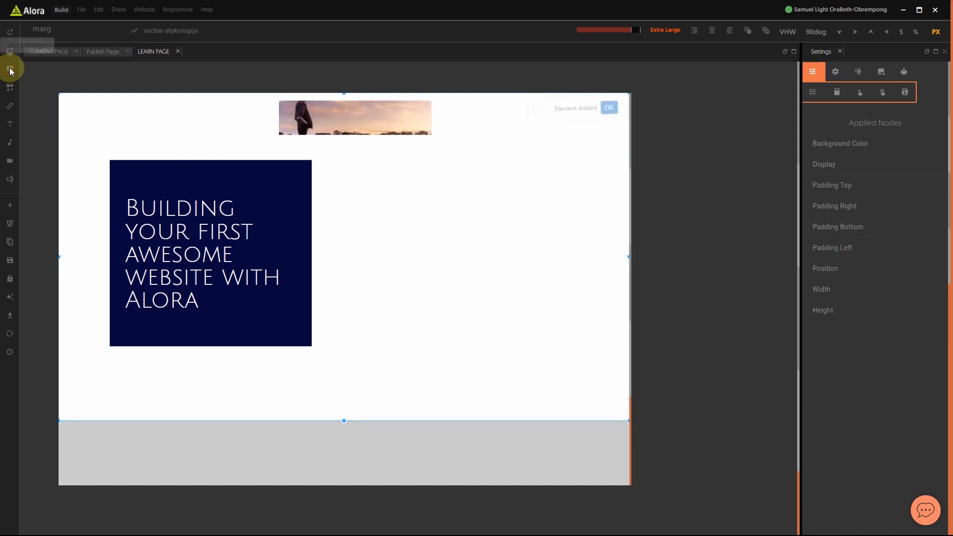
{"action": "left_click", "coordinate": [376, 119]}
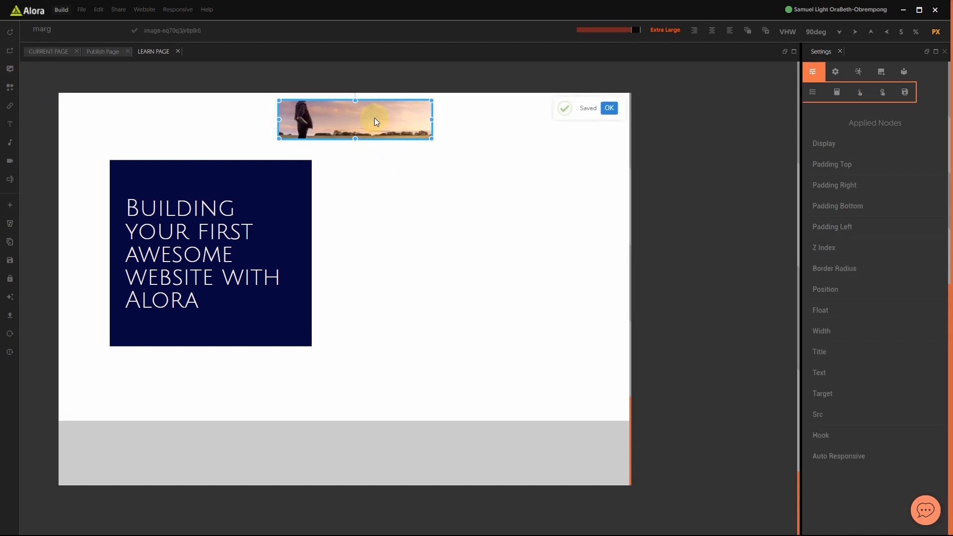
{"action": "key", "text": "Delete"}
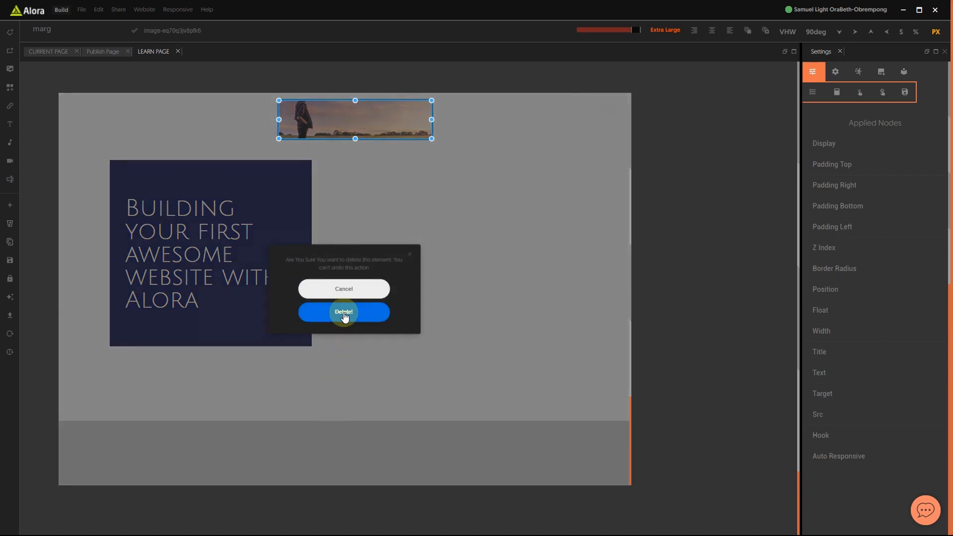
{"action": "left_click", "coordinate": [345, 316]}
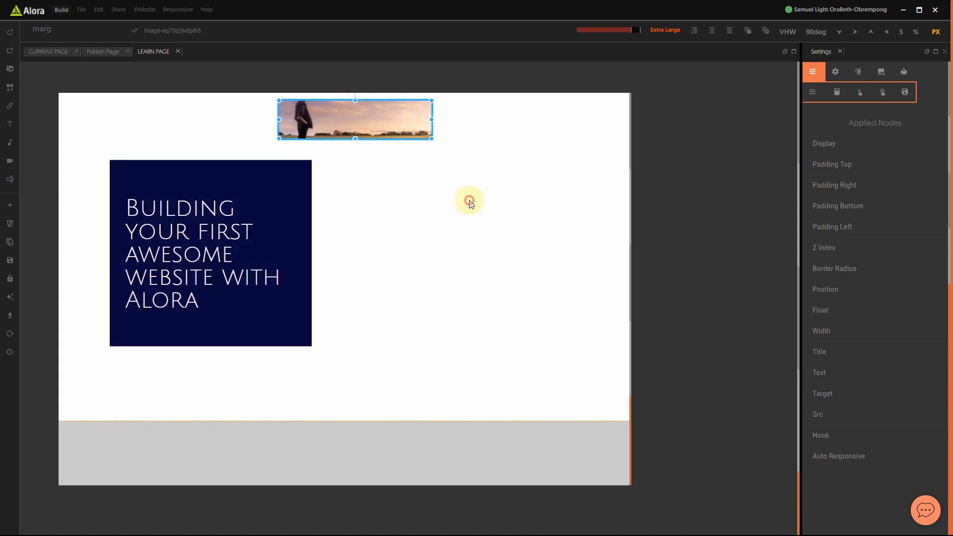
- Move the sunset image directly against the navy block's right side, level with the block's top edge
{"action": "left_click", "coordinate": [469, 201]}
{"action": "left_click", "coordinate": [338, 120]}
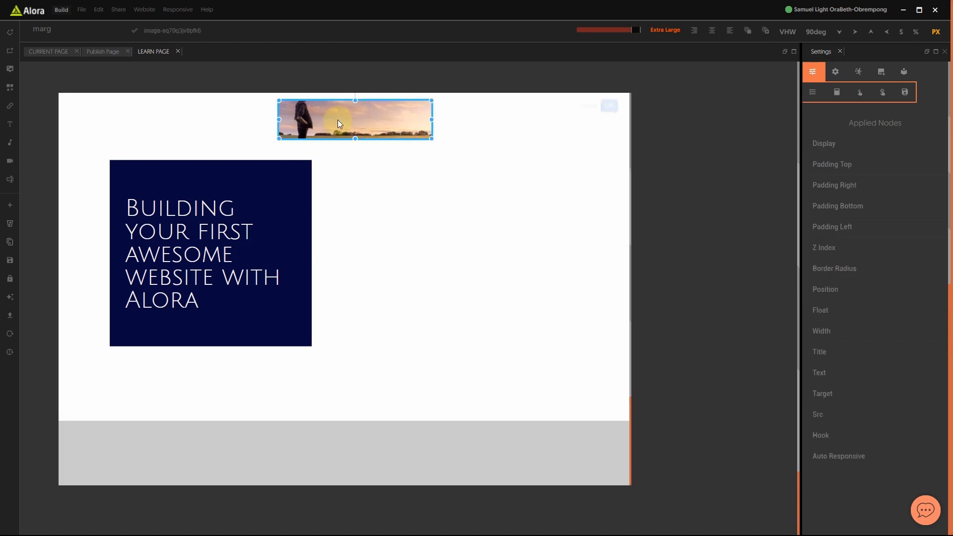
{"action": "left_click_drag", "start_coordinate": [337, 120], "coordinate": [374, 178]}
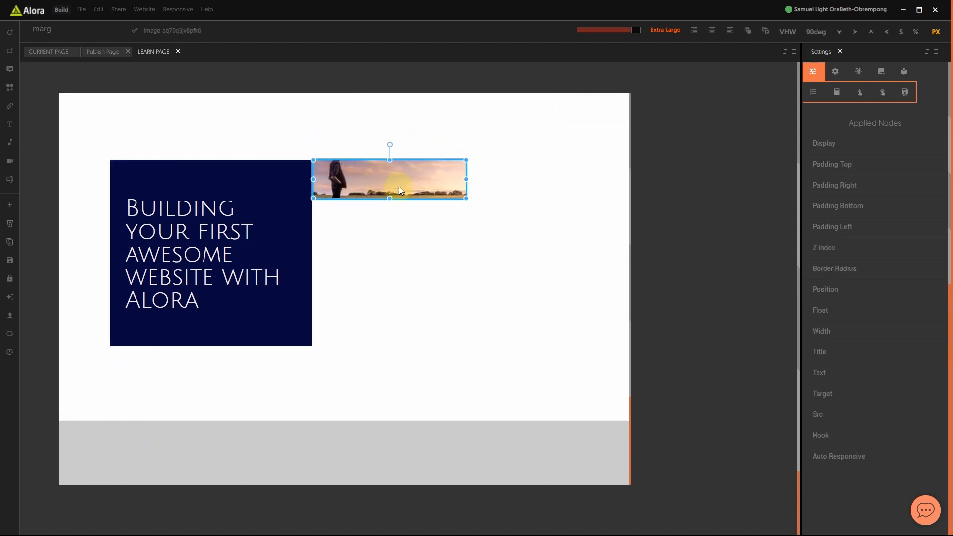
- Replace the image with the greenhouse photo of a man holding a plant, sized to match the navy block's height
{"action": "left_click", "coordinate": [881, 73]}
{"action": "scroll", "coordinate": [932, 230], "scroll_direction": "down", "scroll_amount": 5}
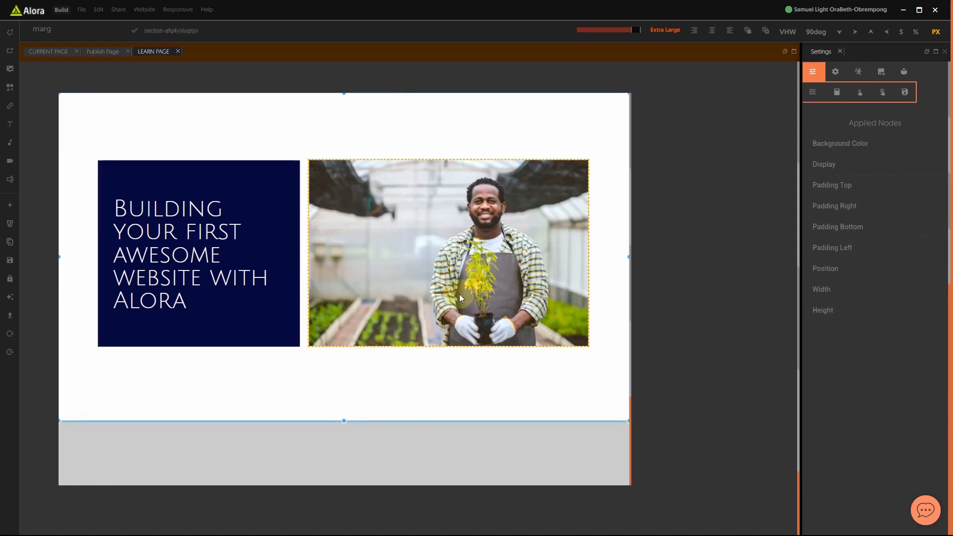
{"action": "left_click", "coordinate": [474, 395]}
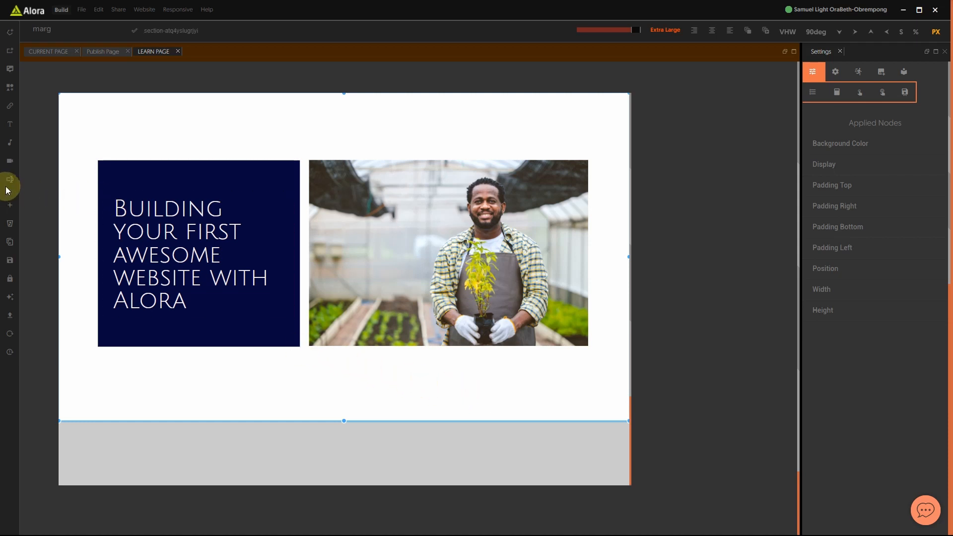
- Add a text element to the section and move it into the white area below the block and photo
{"action": "left_click", "coordinate": [10, 124]}
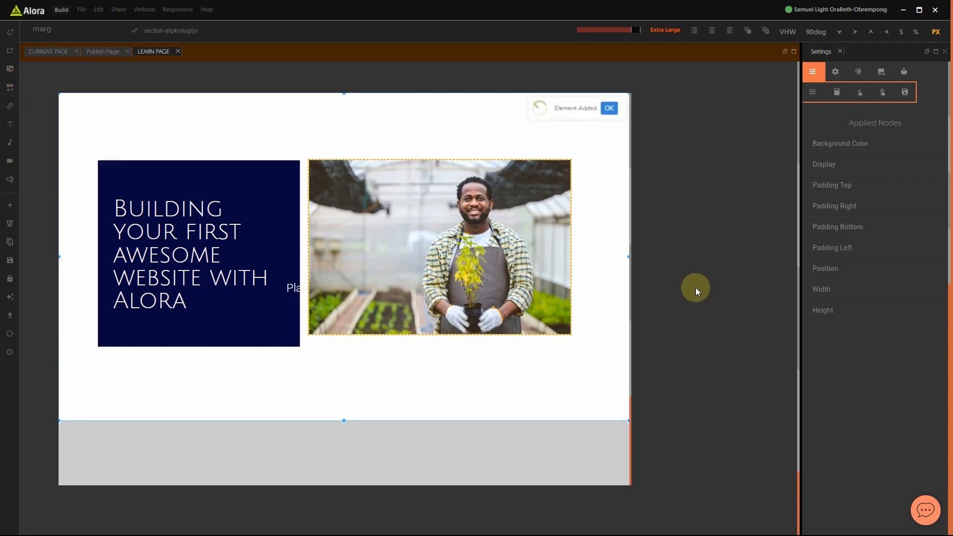
{"action": "left_click", "coordinate": [295, 289]}
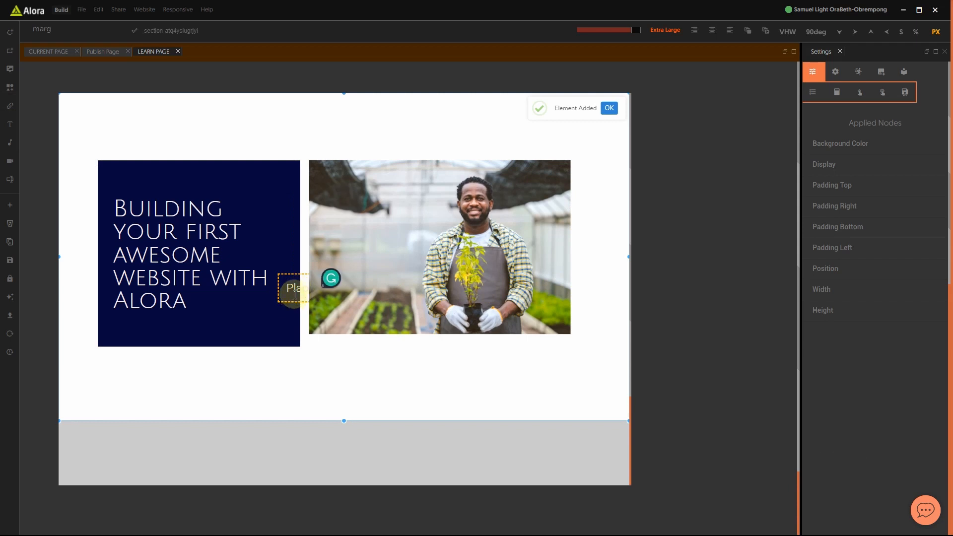
{"action": "left_click_drag", "start_coordinate": [294, 289], "coordinate": [296, 386]}
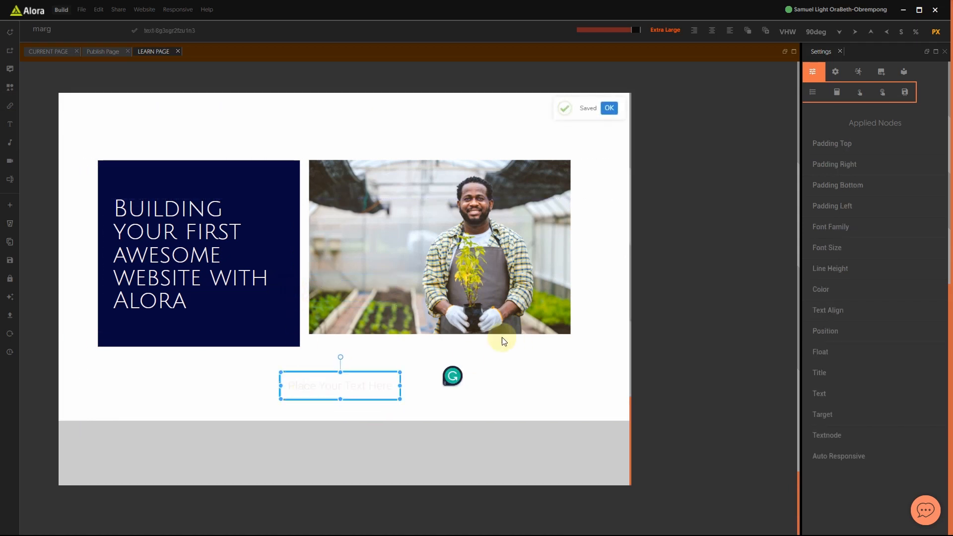
- Enlarge the greenhouse photo from its lower corner until its bottom edge lines up with the navy block
{"action": "left_click", "coordinate": [573, 334]}
{"action": "left_click_drag", "start_coordinate": [574, 334], "coordinate": [588, 352]}
{"action": "left_click", "coordinate": [573, 375]}
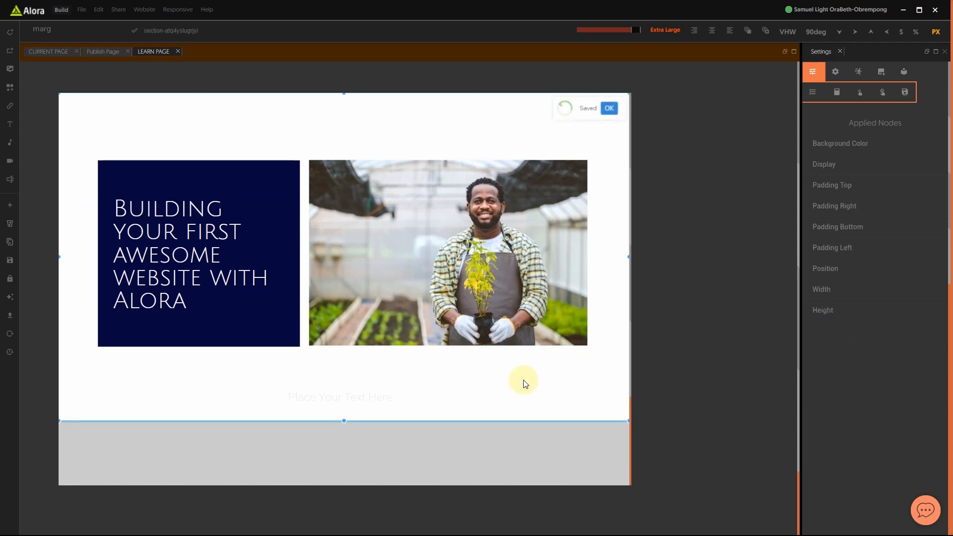
- Extend the section's bottom edge downward to add more white space below the placeholder text
{"action": "left_click", "coordinate": [358, 396]}
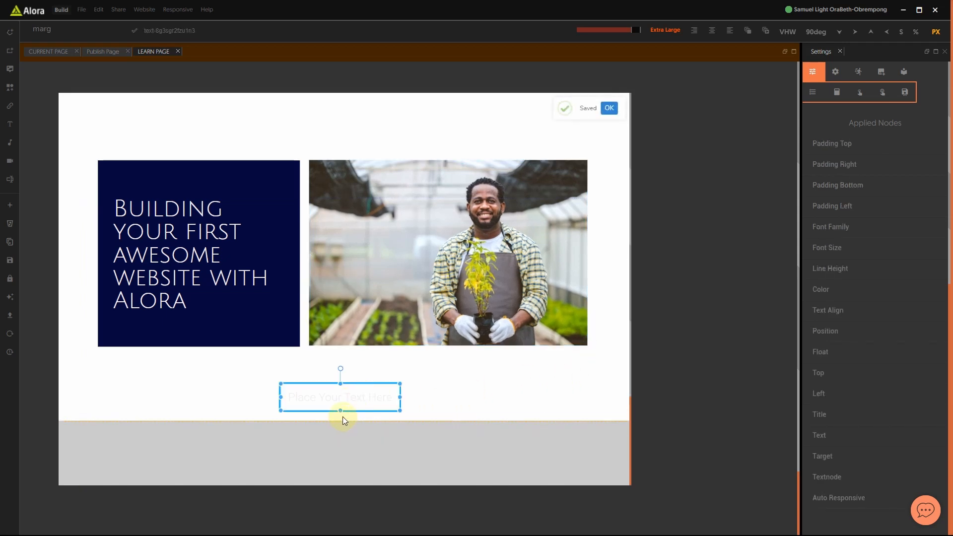
{"action": "left_click", "coordinate": [532, 390]}
{"action": "scroll", "coordinate": [357, 303], "scroll_direction": "down", "scroll_amount": 3}
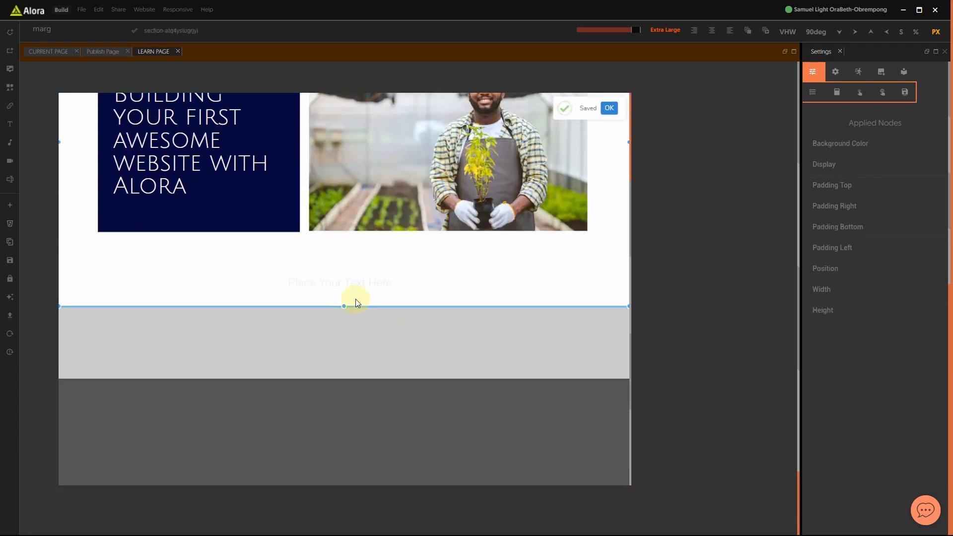
{"action": "left_click_drag", "start_coordinate": [343, 306], "coordinate": [347, 382]}
- Set the placeholder text's Color to black (#000000)
{"action": "left_click", "coordinate": [355, 394]}
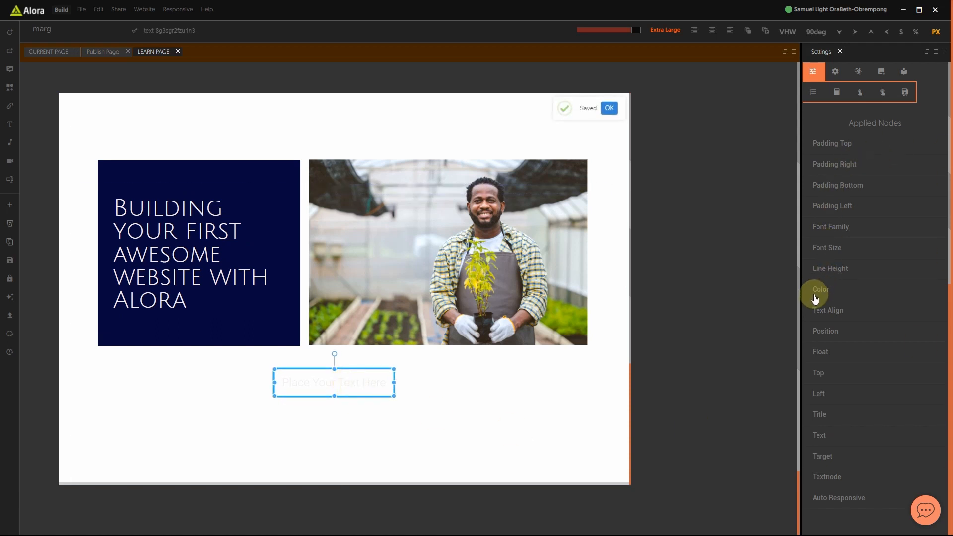
{"action": "left_click", "coordinate": [832, 293]}
{"action": "left_click", "coordinate": [827, 304]}
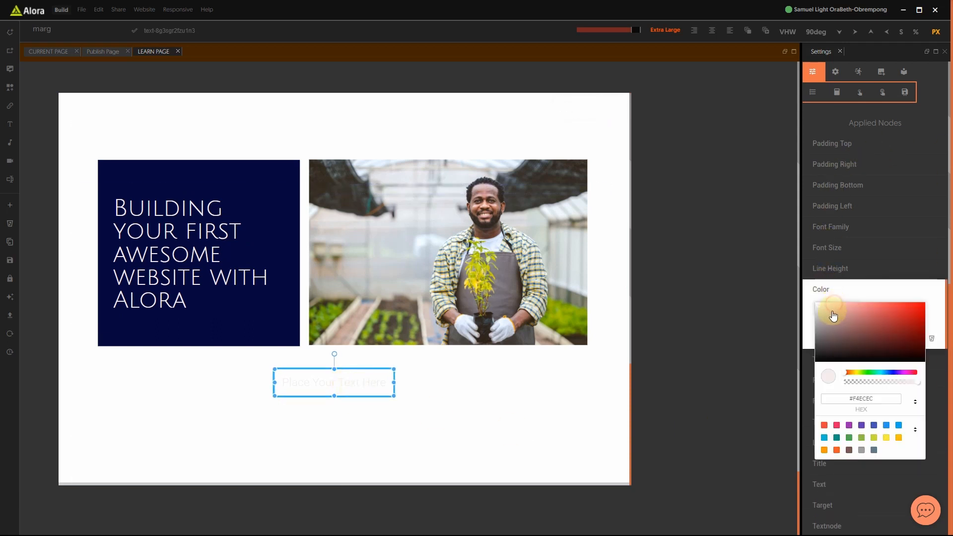
{"action": "left_click_drag", "start_coordinate": [834, 315], "coordinate": [819, 364]}
{"action": "left_click", "coordinate": [840, 297]}
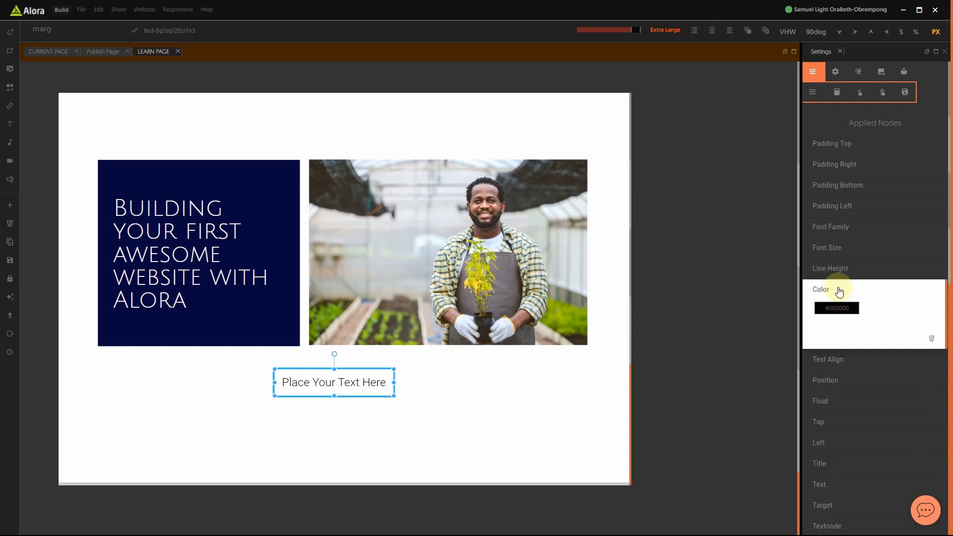
{"action": "left_click", "coordinate": [826, 290]}
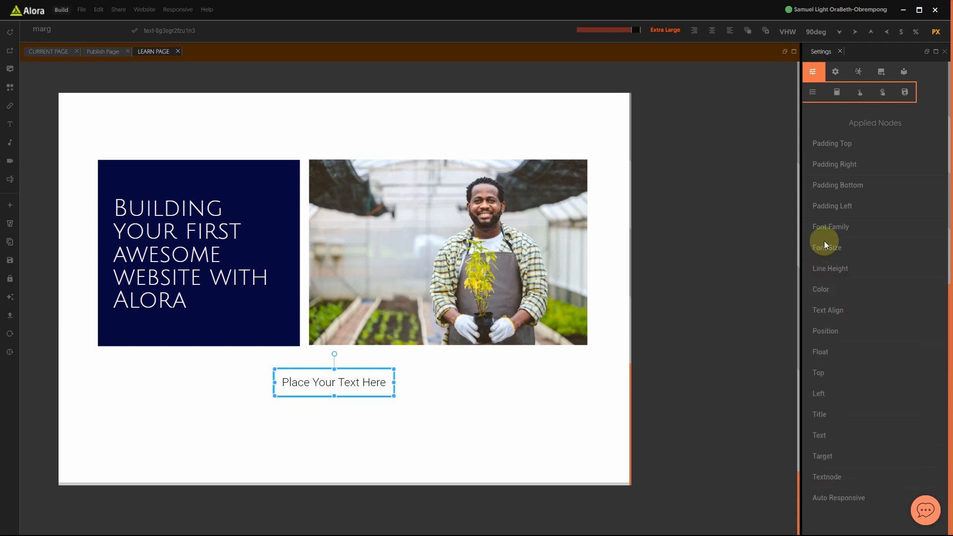
- Replace the placeholder text with "Build websites is easy and very simple"
{"action": "right_click", "coordinate": [341, 382]}
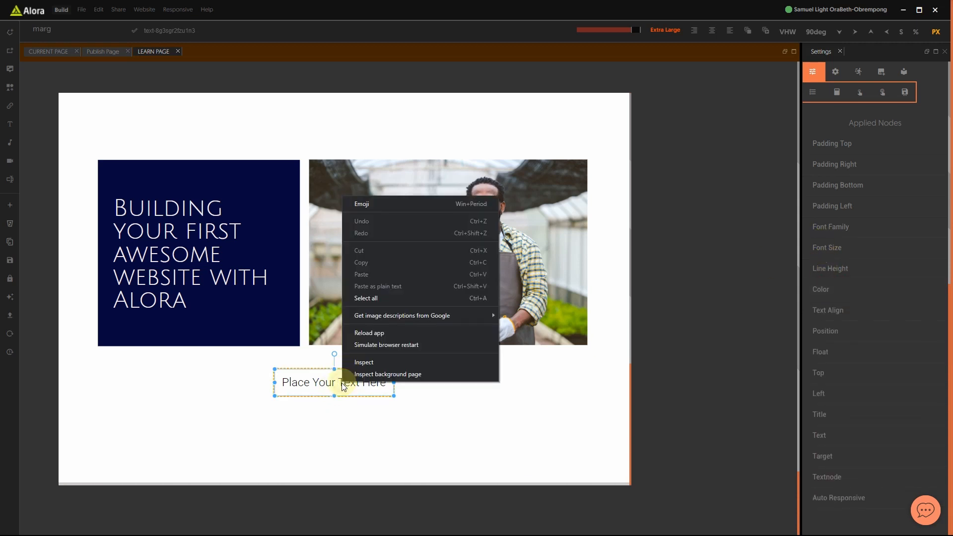
{"action": "left_click", "coordinate": [342, 383]}
{"action": "key", "text": "ctrl+a"}
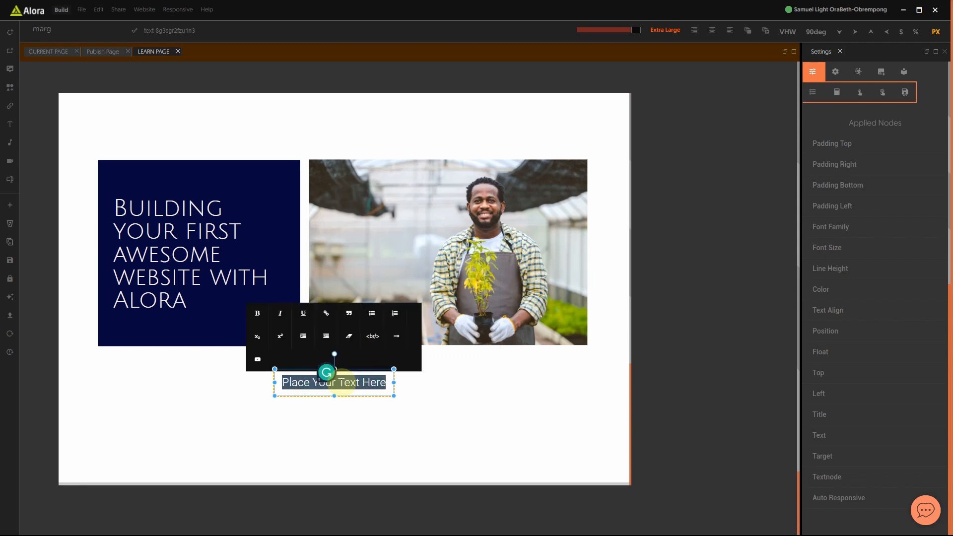
{"action": "key", "text": "BackSpace"}
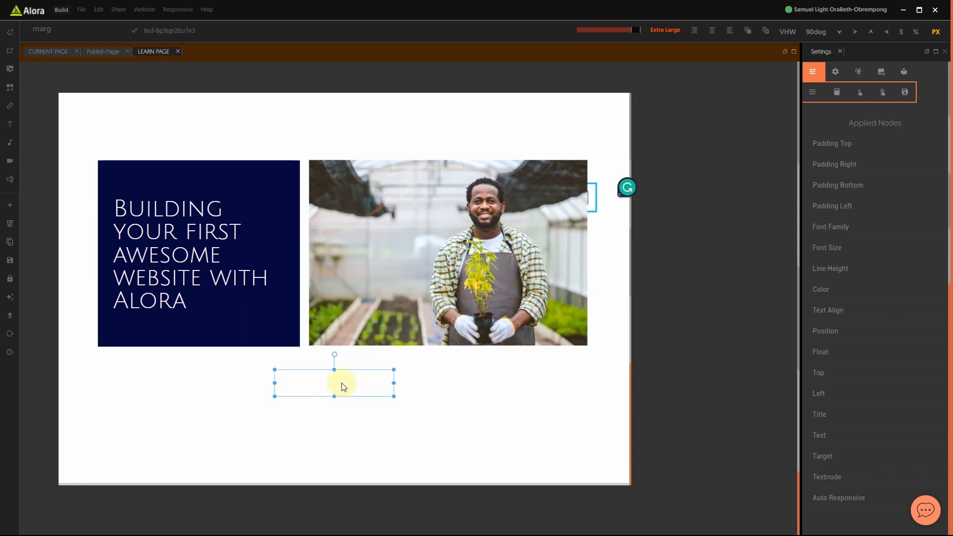
{"action": "type", "text": "Build websites i"}
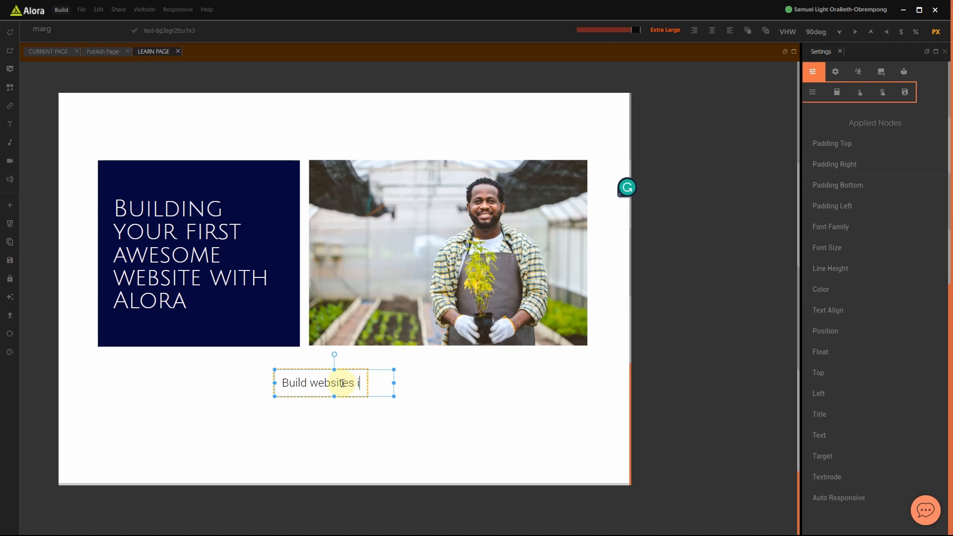
{"action": "type", "text": "s easy and very simple"}
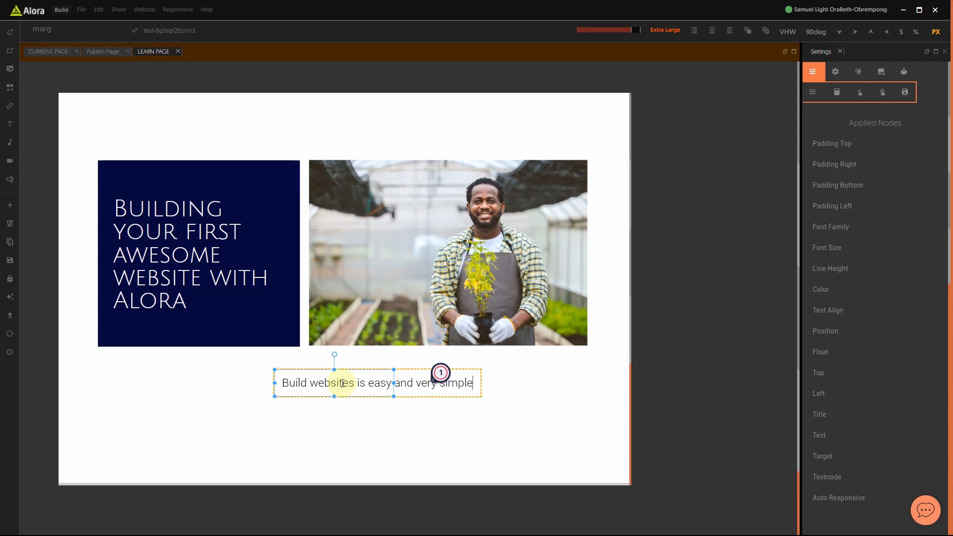
- Add a second line reading "with Alora Web Editor" to the caption text
{"action": "key", "text": "Return"}
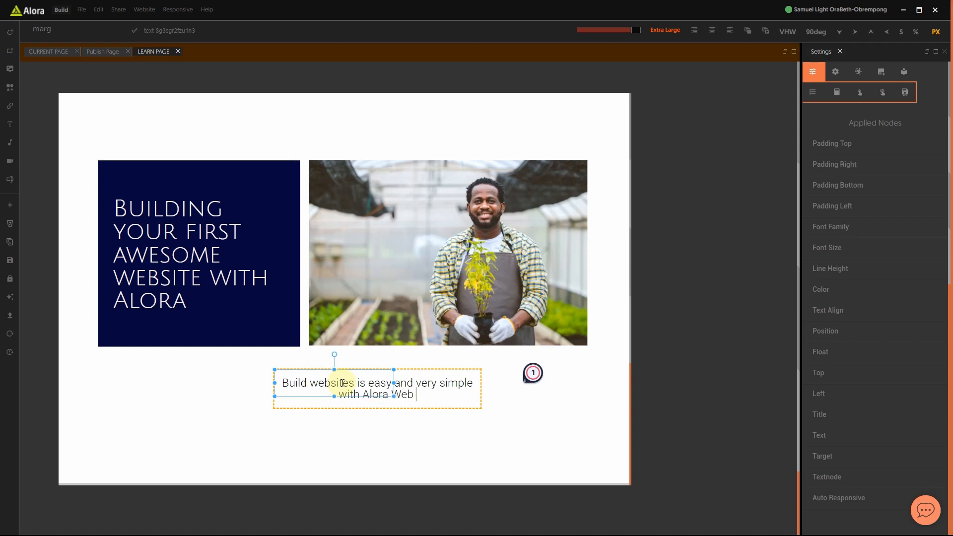
{"action": "type", "text": "with Alora Web Ediotr"}
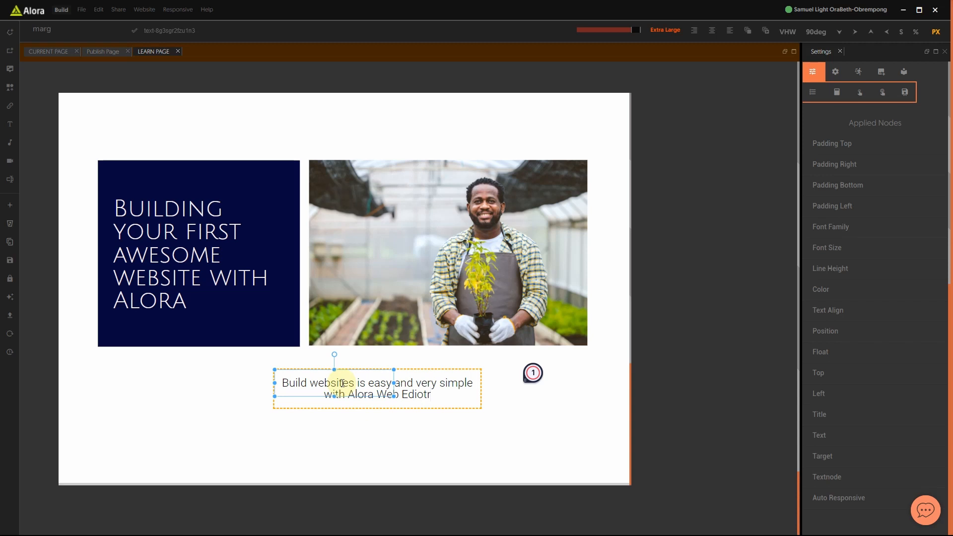
{"action": "key", "text": "BackSpace"}
{"action": "key", "text": "BackSpace"}
{"action": "key", "text": "BackSpace"}
{"action": "type", "text": "tor"}
{"action": "left_click", "coordinate": [494, 397]}
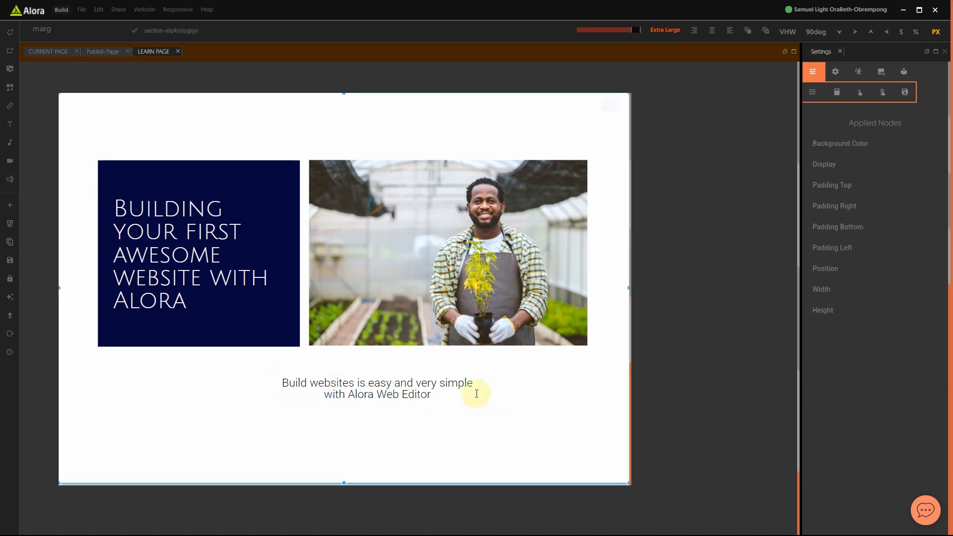
- Move the caption left, closer to the section's middle, and set its Line Height to 39
{"action": "left_click_drag", "start_coordinate": [412, 386], "coordinate": [360, 386]}
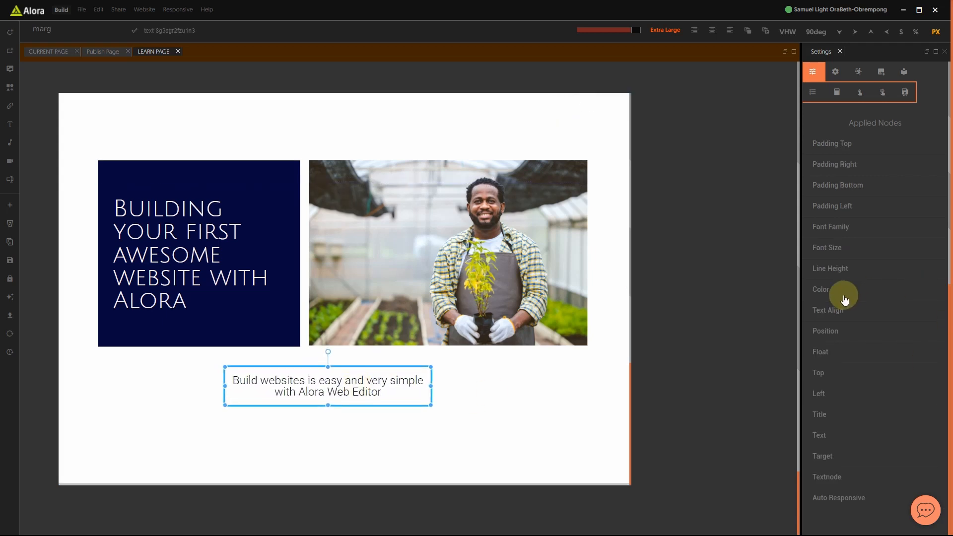
{"action": "left_click", "coordinate": [830, 268]}
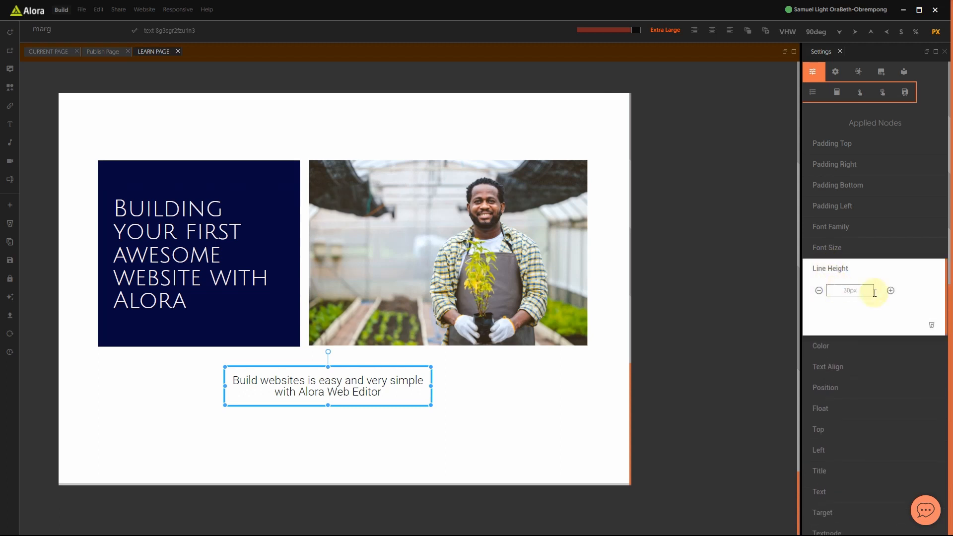
{"action": "left_click", "coordinate": [891, 291]}
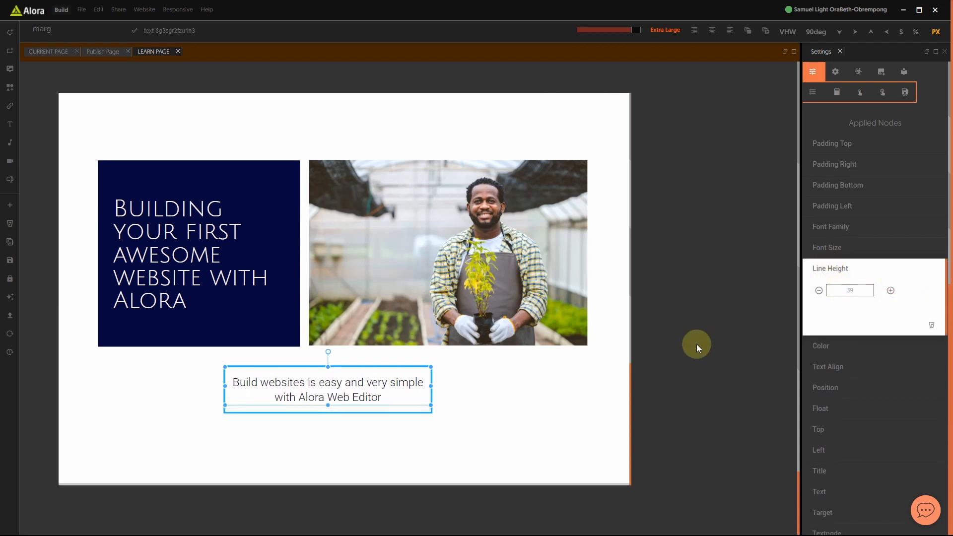
{"action": "left_click", "coordinate": [844, 268]}
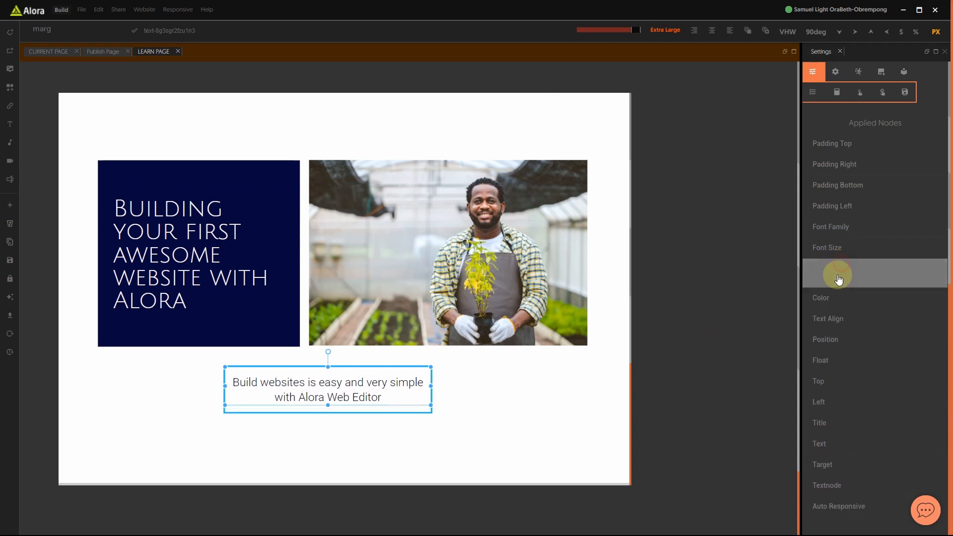
{"action": "left_click", "coordinate": [610, 385]}
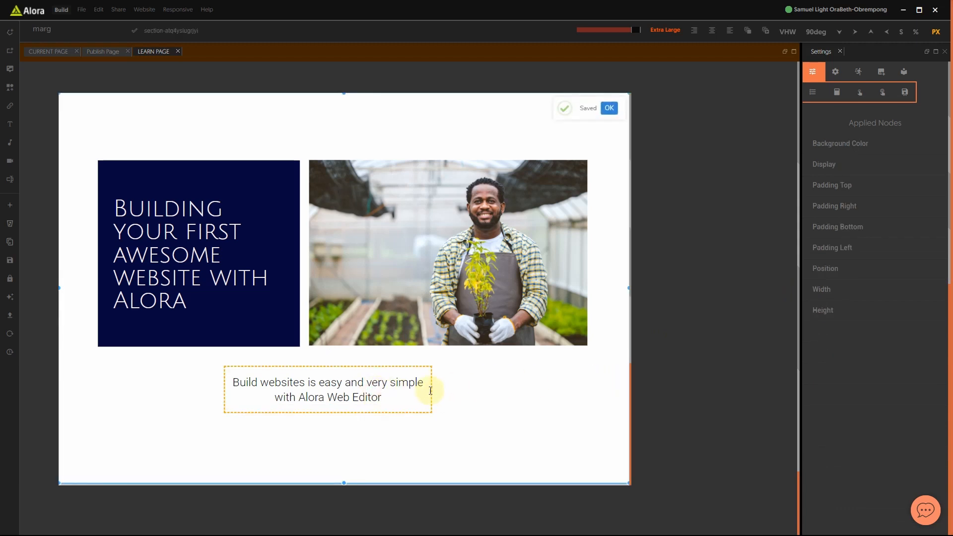
- Widen the caption's text box slightly by extending its right edge
{"action": "left_click", "coordinate": [430, 390]}
{"action": "left_click_drag", "start_coordinate": [430, 389], "coordinate": [454, 388]}
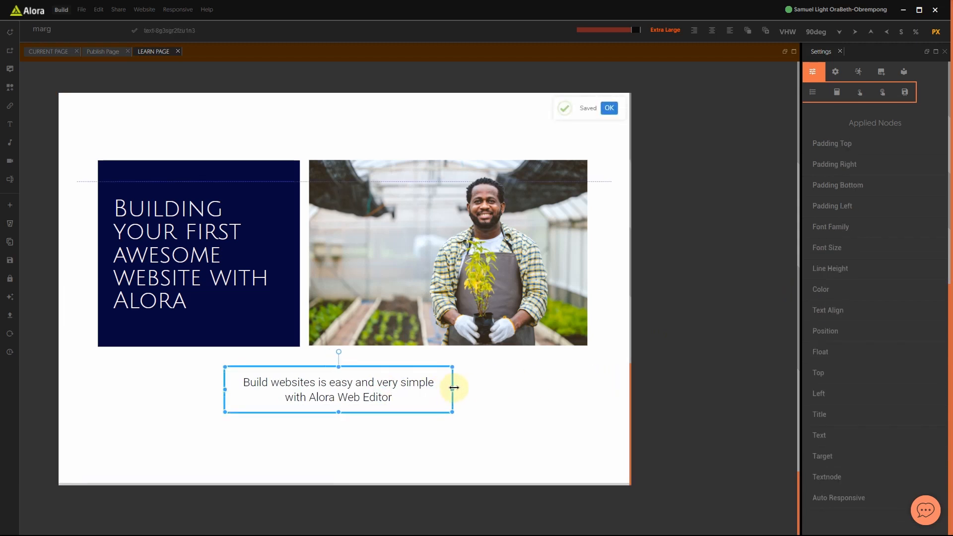
{"action": "left_click", "coordinate": [500, 404]}
- Set the caption text box's width to 40 percent, and restore the measurement unit to PX
{"action": "left_click", "coordinate": [388, 394]}
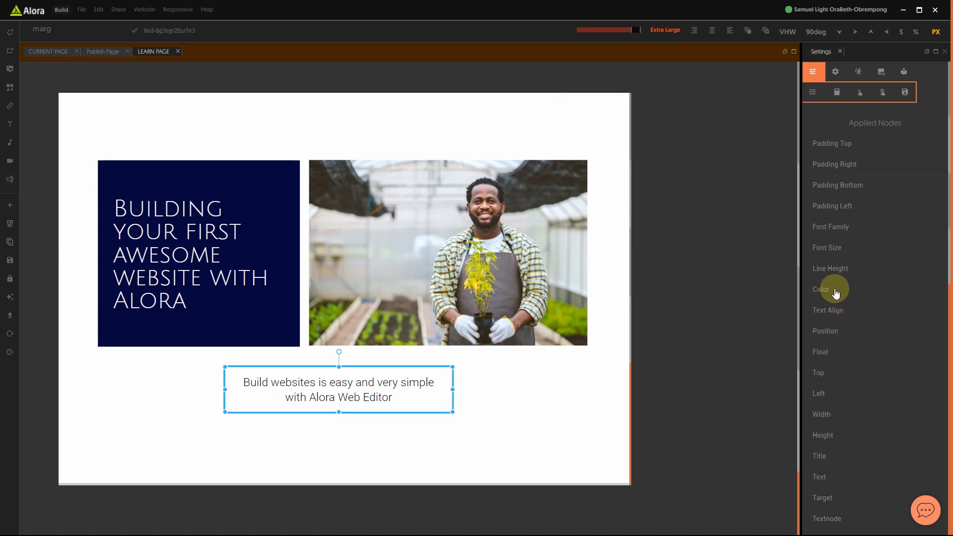
{"action": "scroll", "coordinate": [836, 288], "scroll_direction": "down", "scroll_amount": 3}
{"action": "left_click", "coordinate": [825, 267]}
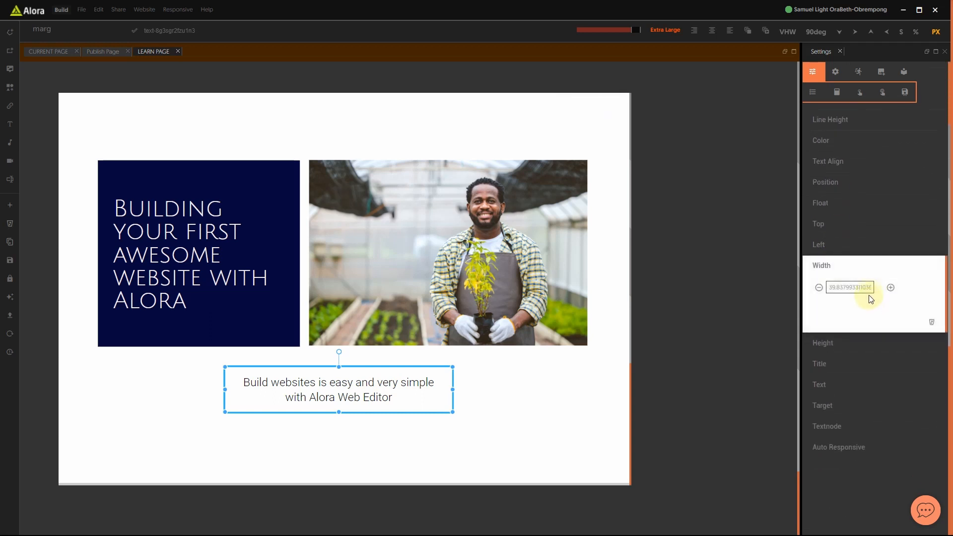
{"action": "double_click", "coordinate": [865, 288]}
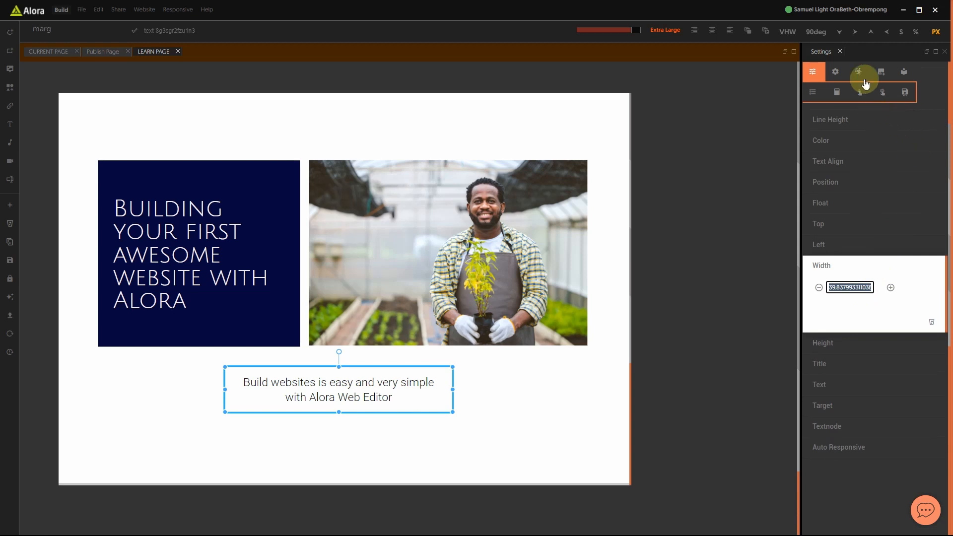
{"action": "left_click", "coordinate": [919, 32]}
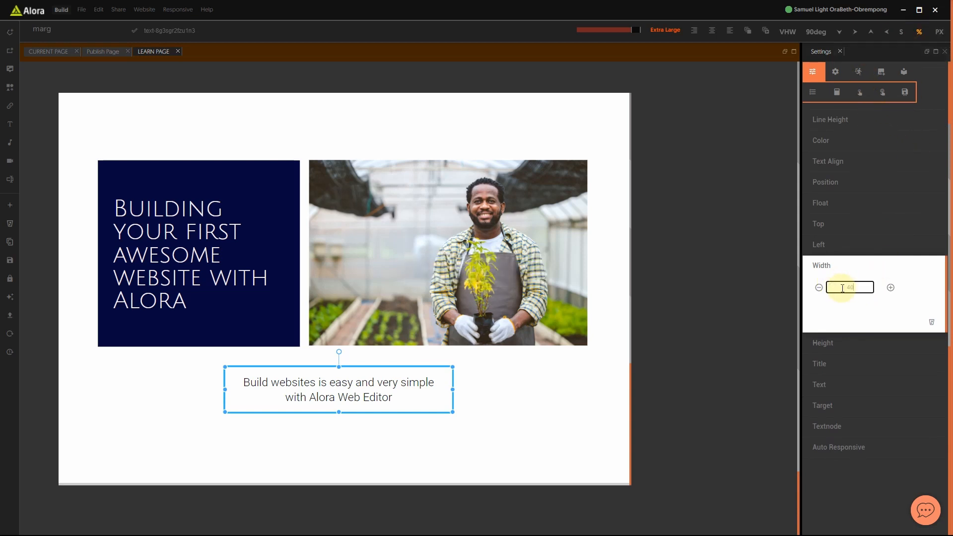
{"action": "left_click", "coordinate": [846, 268]}
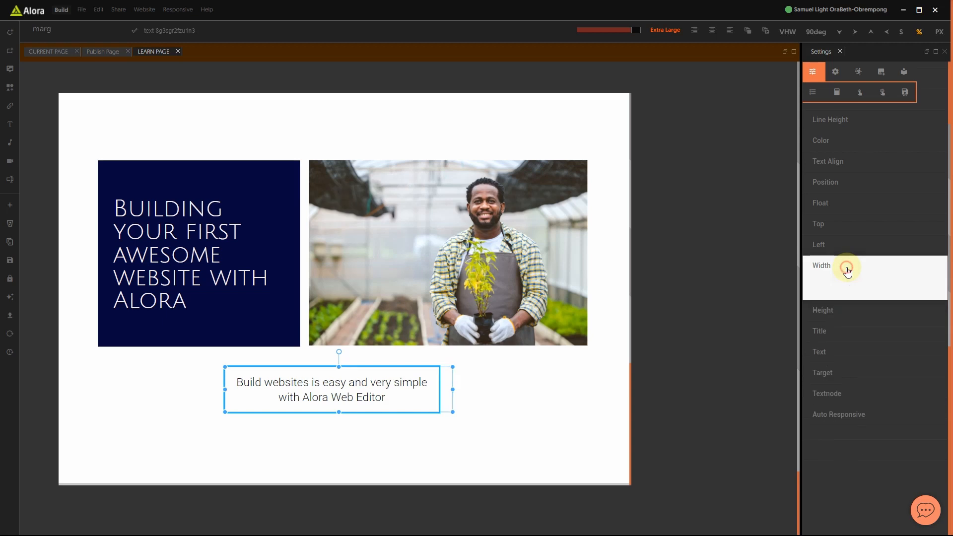
{"action": "left_click", "coordinate": [937, 31]}
{"action": "left_click", "coordinate": [584, 404]}
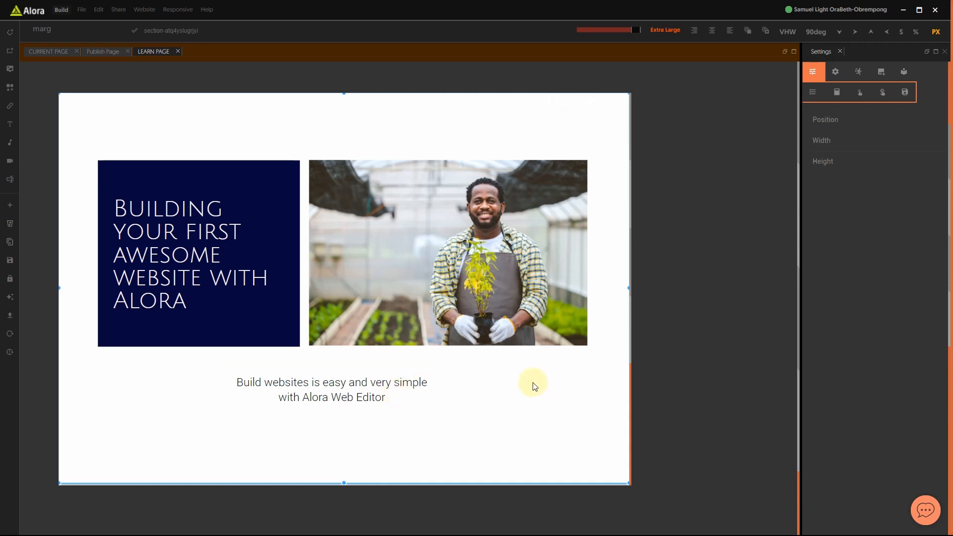
- Nudge the caption text box slightly to the right beneath the heading block and photo
{"action": "scroll", "coordinate": [484, 375], "scroll_direction": "down", "scroll_amount": 4}
{"action": "scroll", "coordinate": [485, 380], "scroll_direction": "up", "scroll_amount": 4}
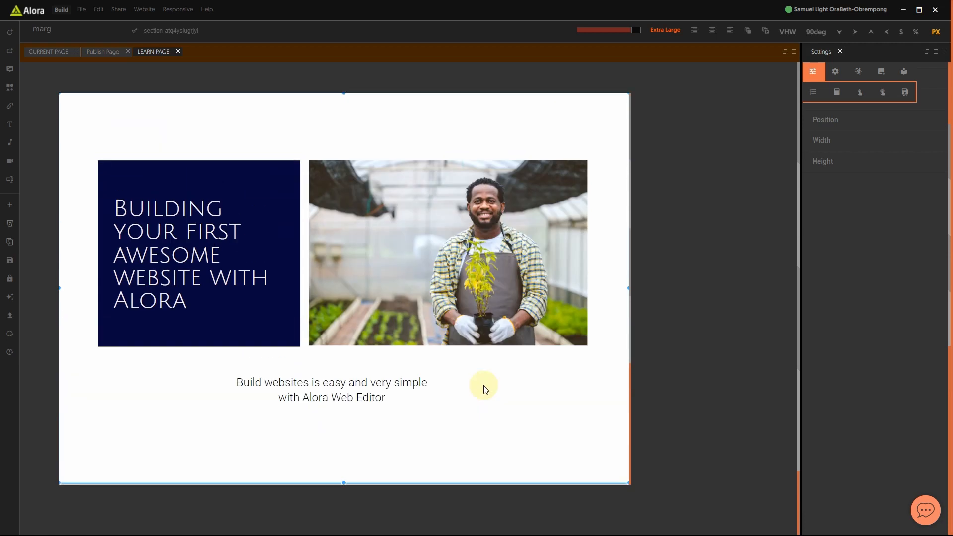
{"action": "scroll", "coordinate": [461, 416], "scroll_direction": "down", "scroll_amount": 1}
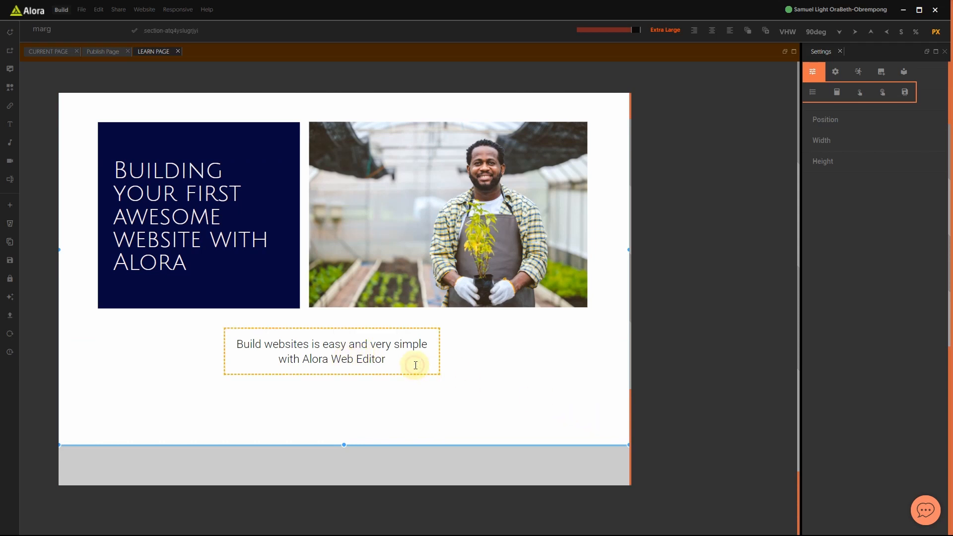
{"action": "left_click", "coordinate": [228, 334]}
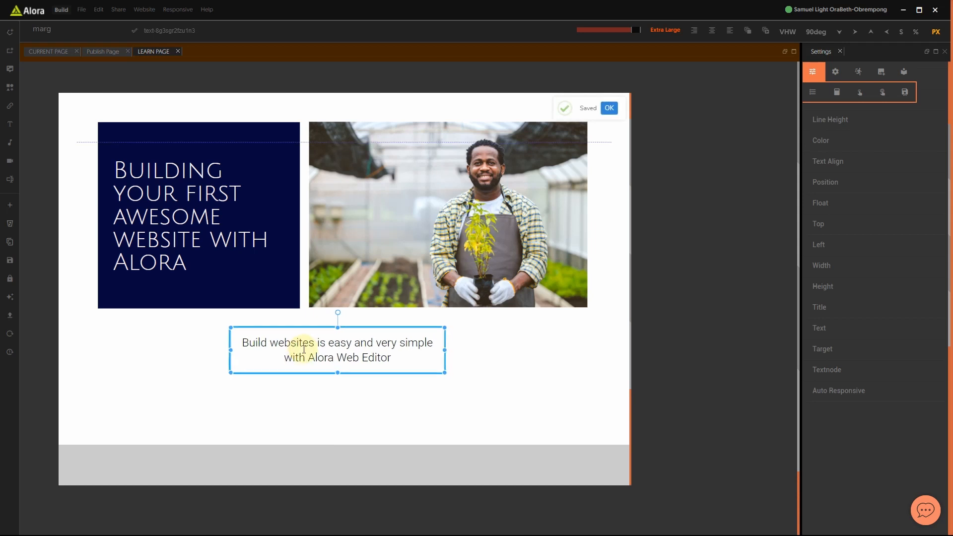
{"action": "left_click", "coordinate": [499, 419]}
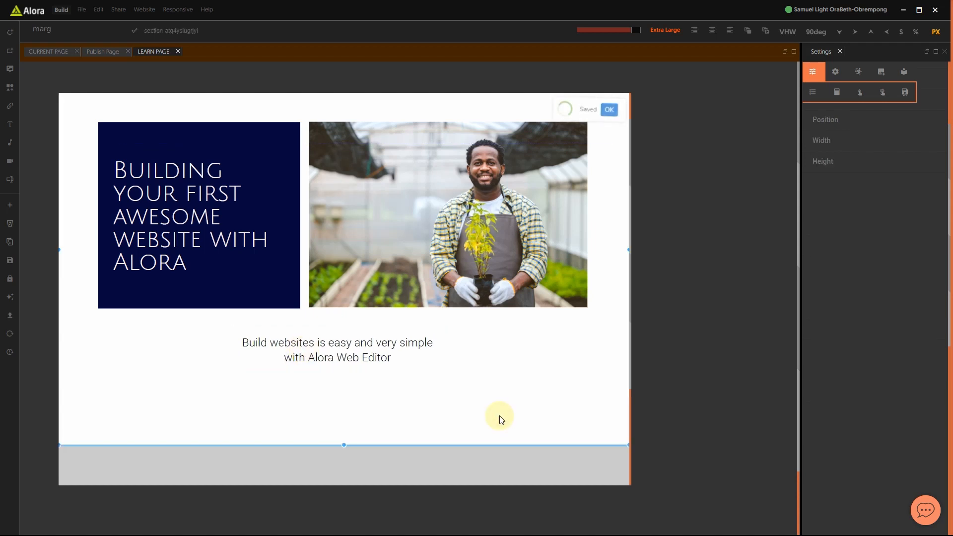
{"action": "scroll", "coordinate": [500, 418], "scroll_direction": "down", "scroll_amount": 3}
{"action": "scroll", "coordinate": [496, 412], "scroll_direction": "up", "scroll_amount": 4}
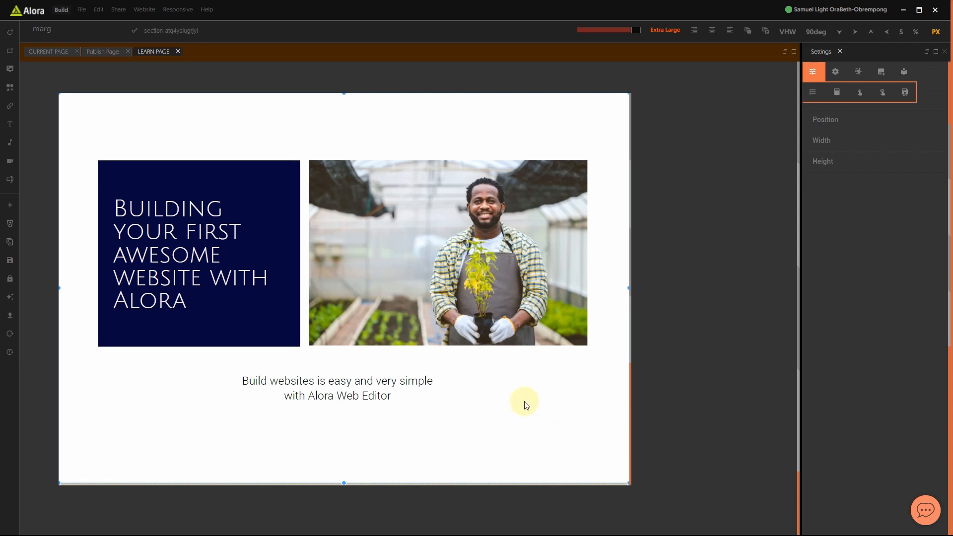
{"action": "scroll", "coordinate": [528, 402], "scroll_direction": "down", "scroll_amount": 4}
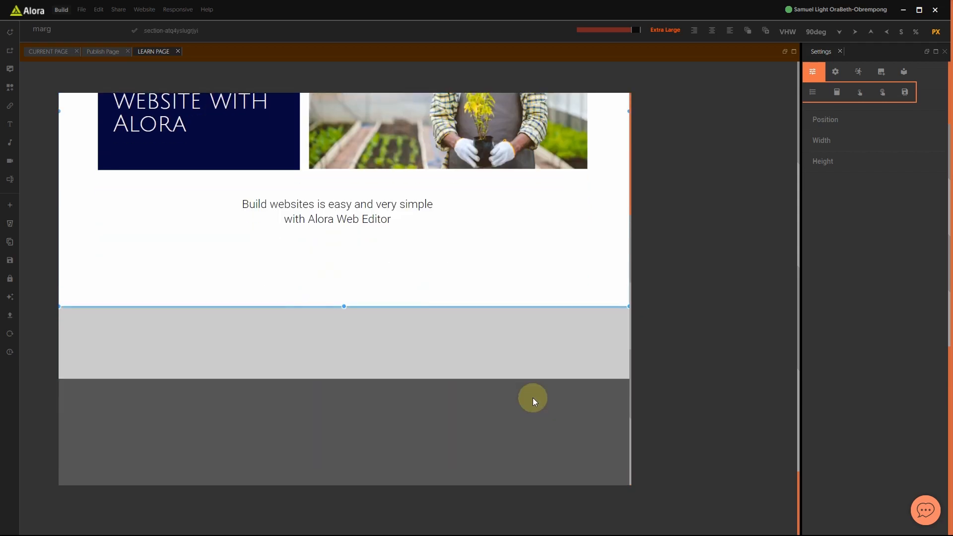
{"action": "scroll", "coordinate": [531, 400], "scroll_direction": "up", "scroll_amount": 3}
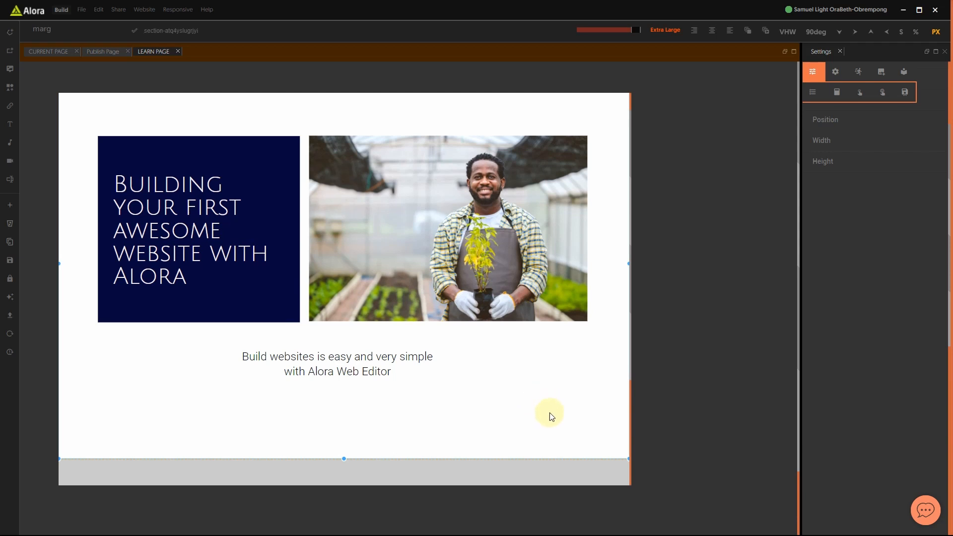
{"action": "scroll", "coordinate": [563, 430], "scroll_direction": "up", "scroll_amount": 1}
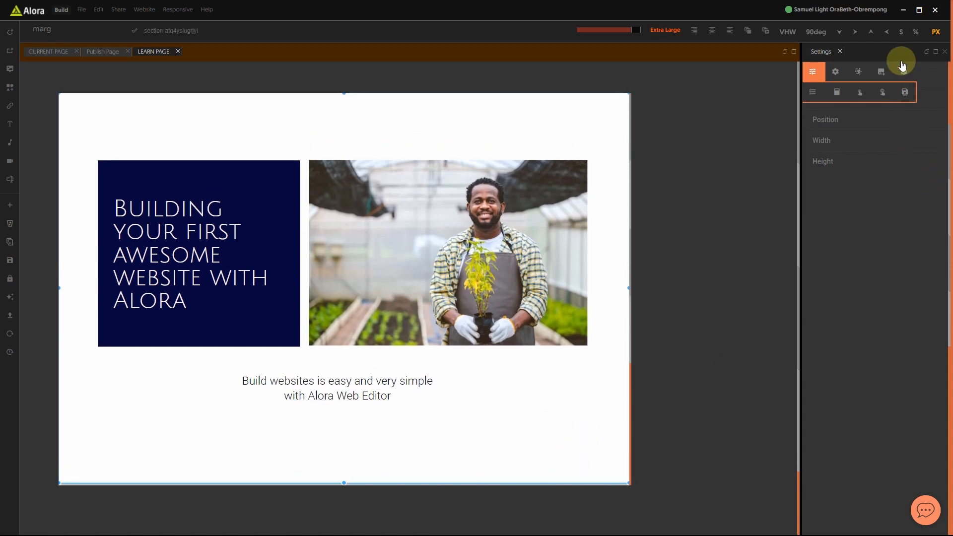
- Apply the Hero-Flowers template from the Starter Pack to the section and look over its content down to the counters
{"action": "left_click", "coordinate": [904, 72]}
{"action": "scroll", "coordinate": [863, 302], "scroll_direction": "down", "scroll_amount": 15}
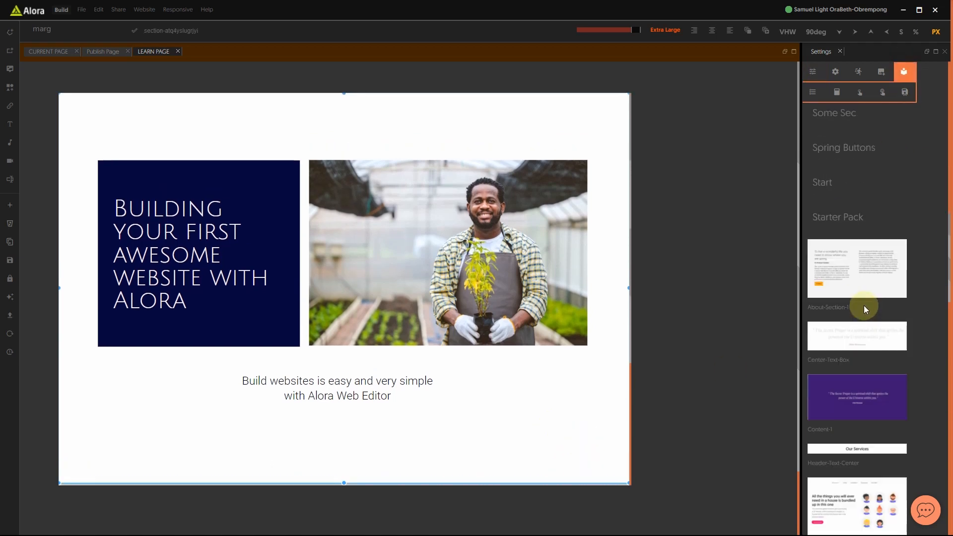
{"action": "scroll", "coordinate": [863, 308], "scroll_direction": "down", "scroll_amount": 4}
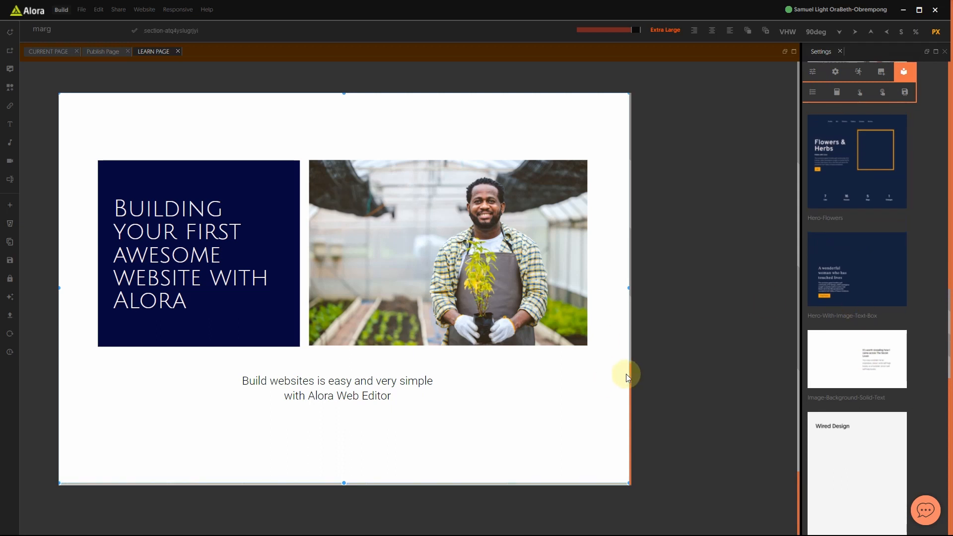
{"action": "scroll", "coordinate": [617, 387], "scroll_direction": "down", "scroll_amount": 3}
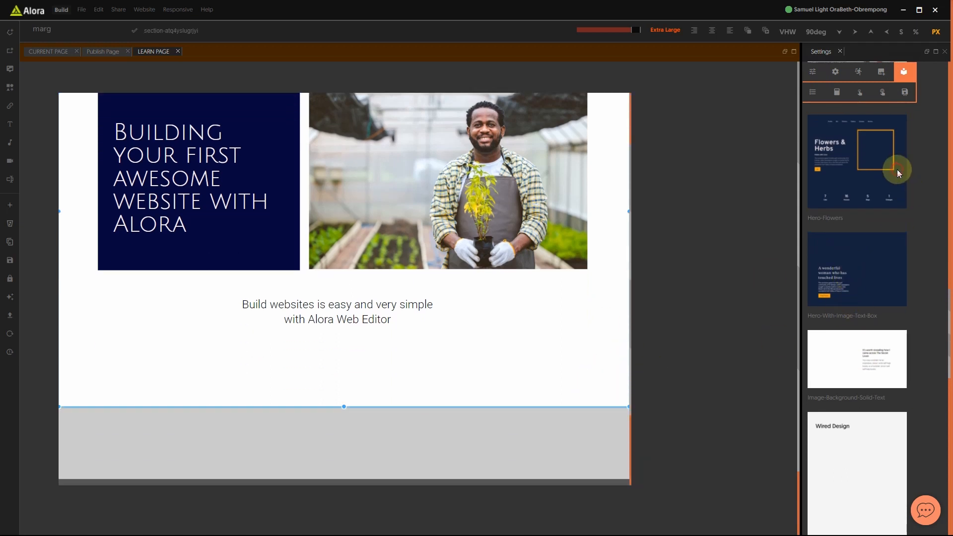
{"action": "left_click", "coordinate": [896, 172]}
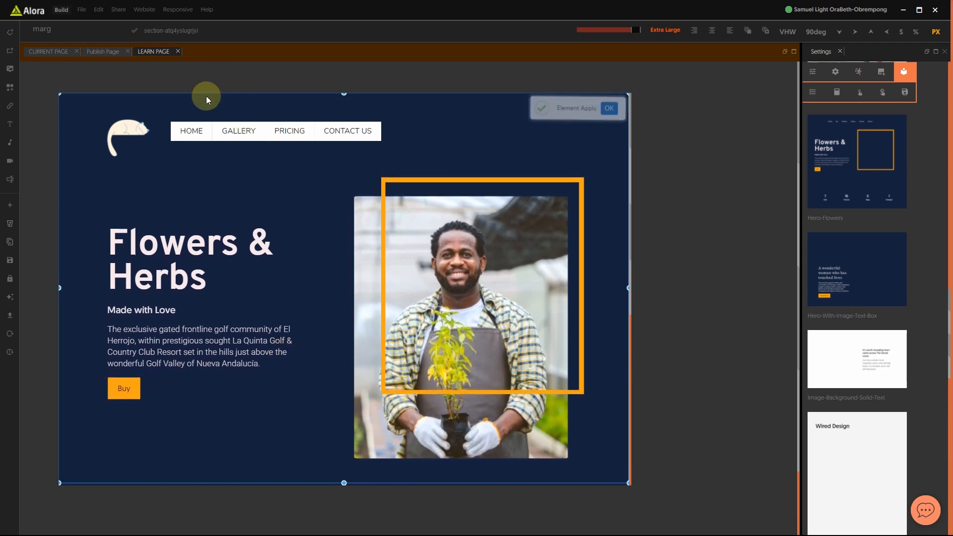
{"action": "left_click", "coordinate": [187, 133]}
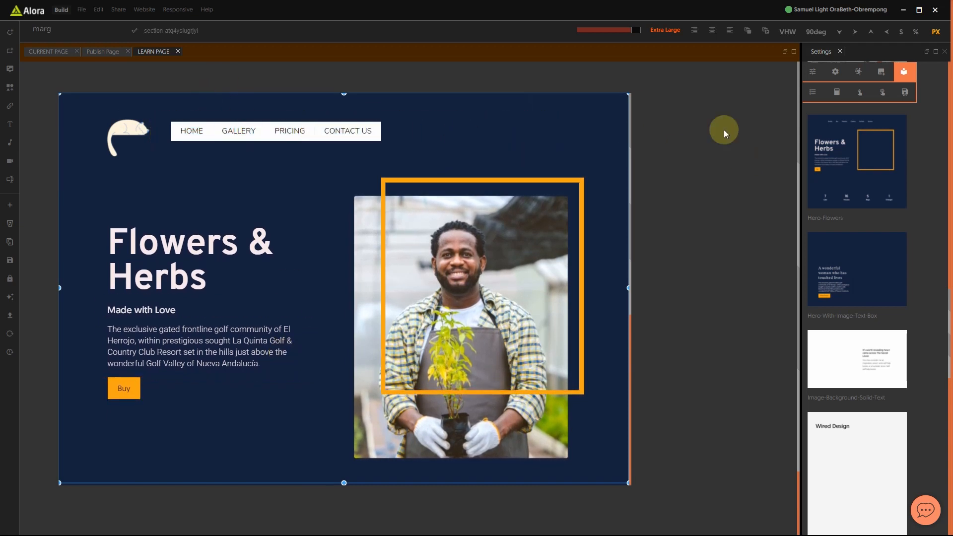
{"action": "scroll", "coordinate": [547, 272], "scroll_direction": "down", "scroll_amount": 5}
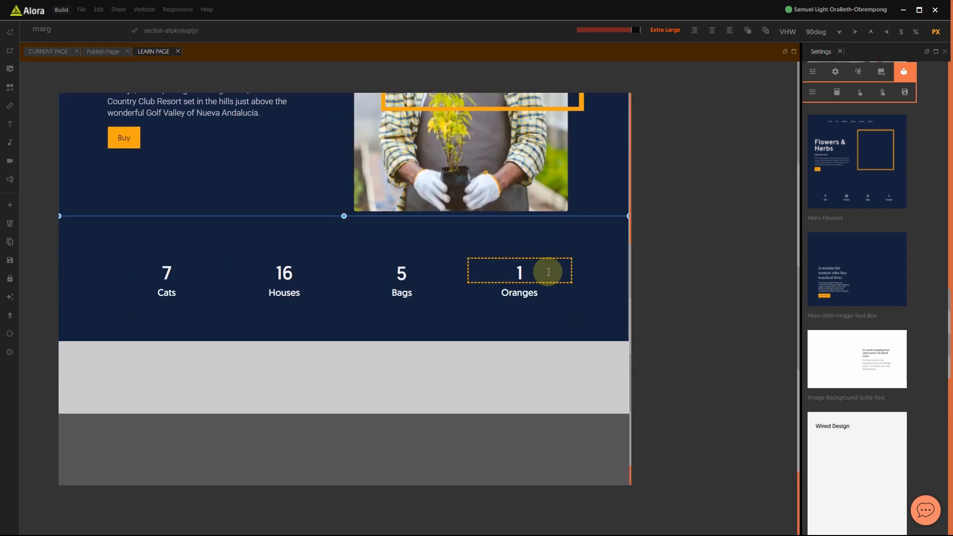
{"action": "scroll", "coordinate": [548, 272], "scroll_direction": "up", "scroll_amount": 5}
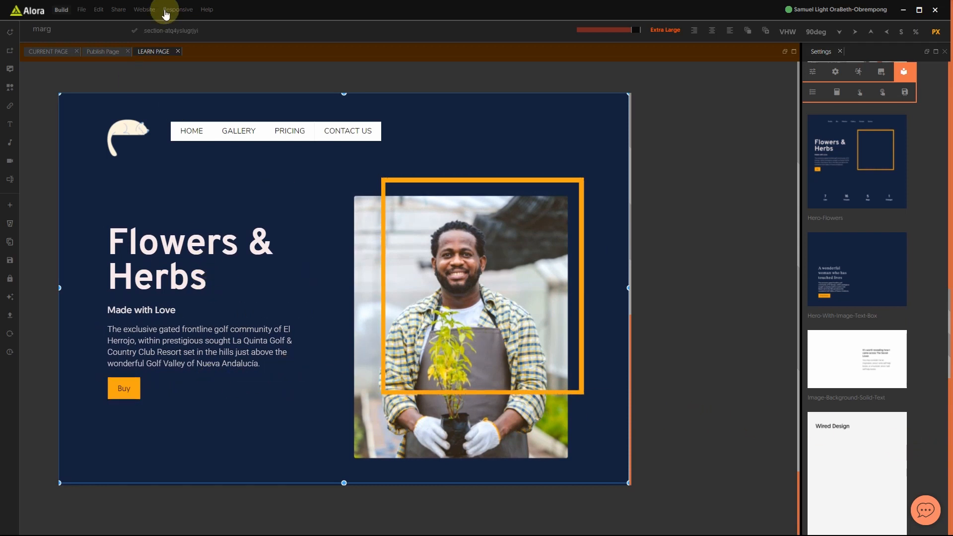
- Preview the hero section at the Tablet Landscape screen size and look through its layout
{"action": "left_click", "coordinate": [144, 9]}
{"action": "left_click", "coordinate": [177, 9]}
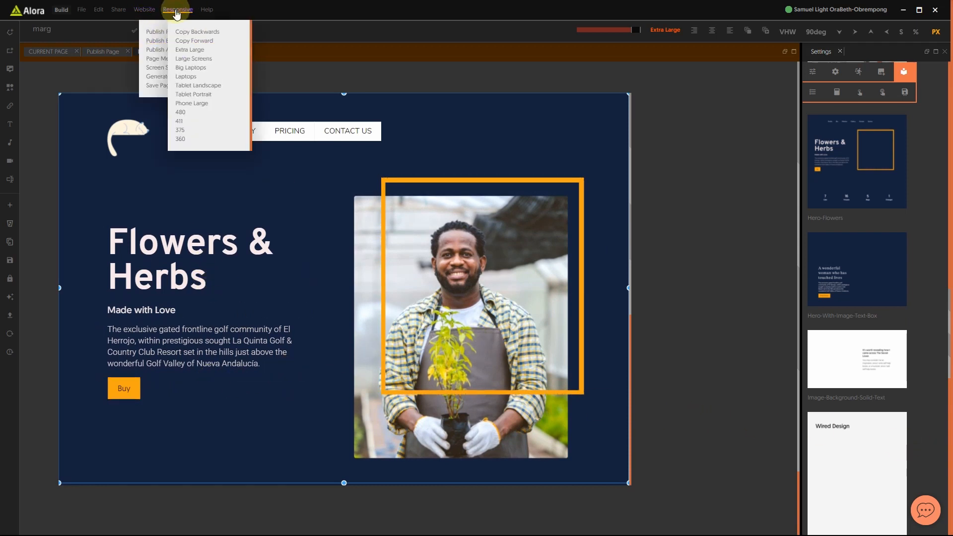
{"action": "left_click", "coordinate": [193, 88]}
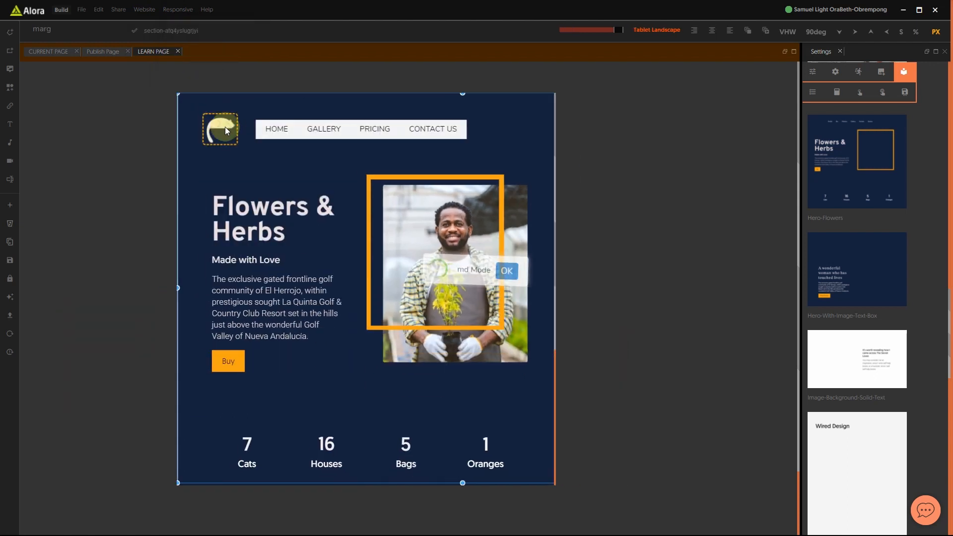
{"action": "scroll", "coordinate": [406, 260], "scroll_direction": "down", "scroll_amount": 4}
{"action": "scroll", "coordinate": [406, 260], "scroll_direction": "up", "scroll_amount": 3}
{"action": "scroll", "coordinate": [404, 257], "scroll_direction": "up", "scroll_amount": 1}
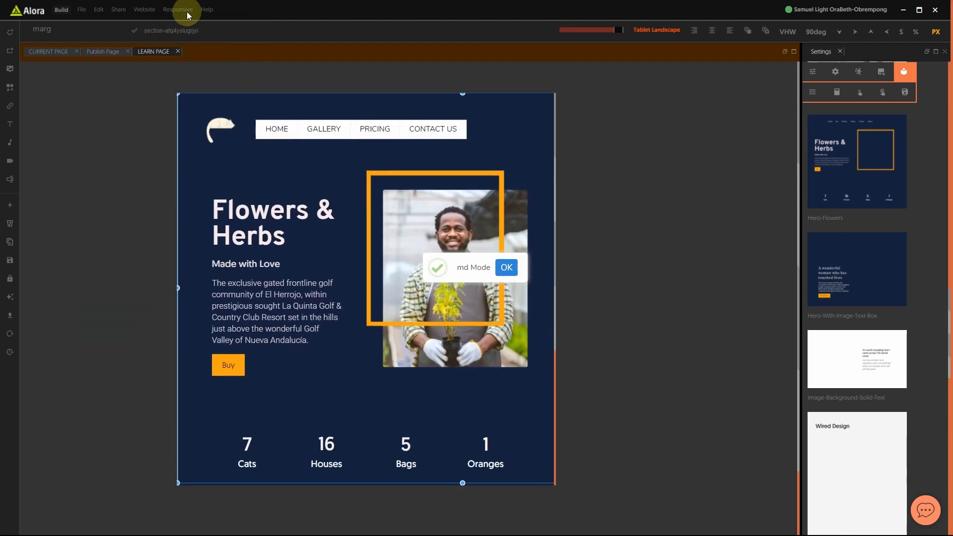
- Check the hero section at the 480 screen size, with the navigation collapsed to its menu icon, down to the counters
{"action": "left_click", "coordinate": [177, 9]}
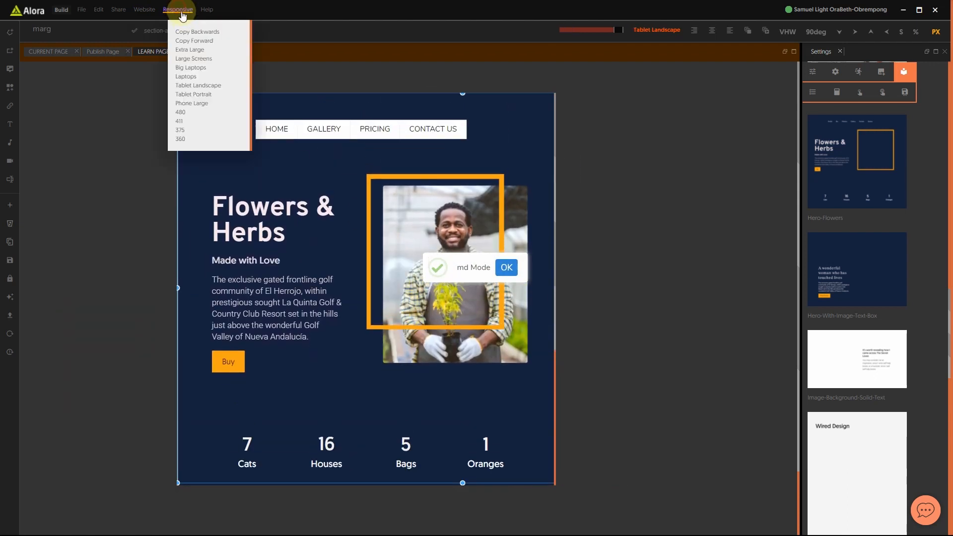
{"action": "left_click", "coordinate": [180, 112]}
{"action": "scroll", "coordinate": [421, 259], "scroll_direction": "down", "scroll_amount": 3}
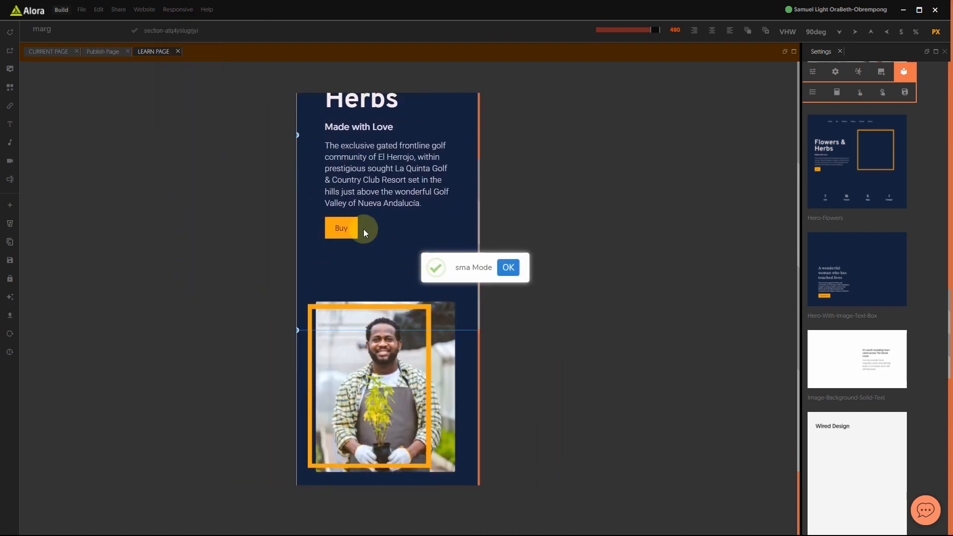
{"action": "scroll", "coordinate": [364, 228], "scroll_direction": "up", "scroll_amount": 3}
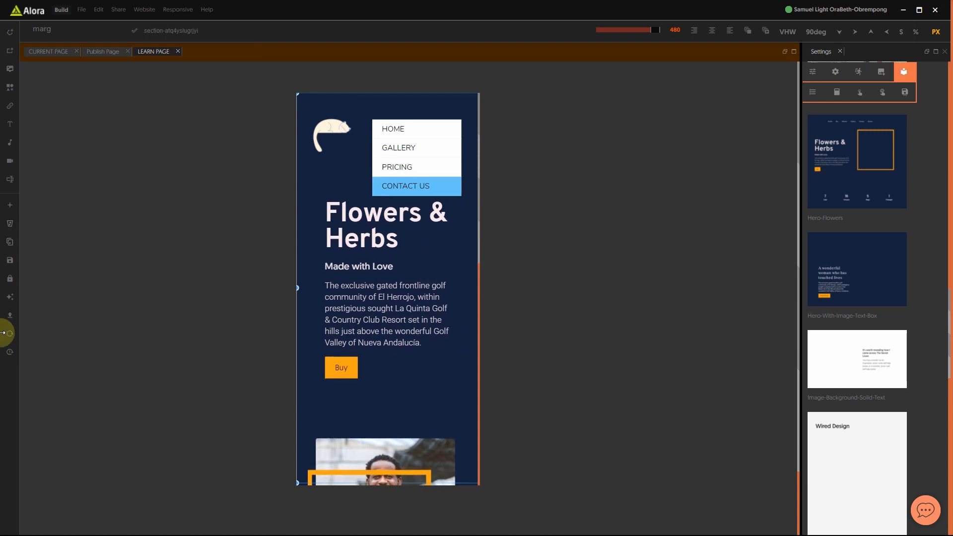
{"action": "left_click", "coordinate": [10, 333]}
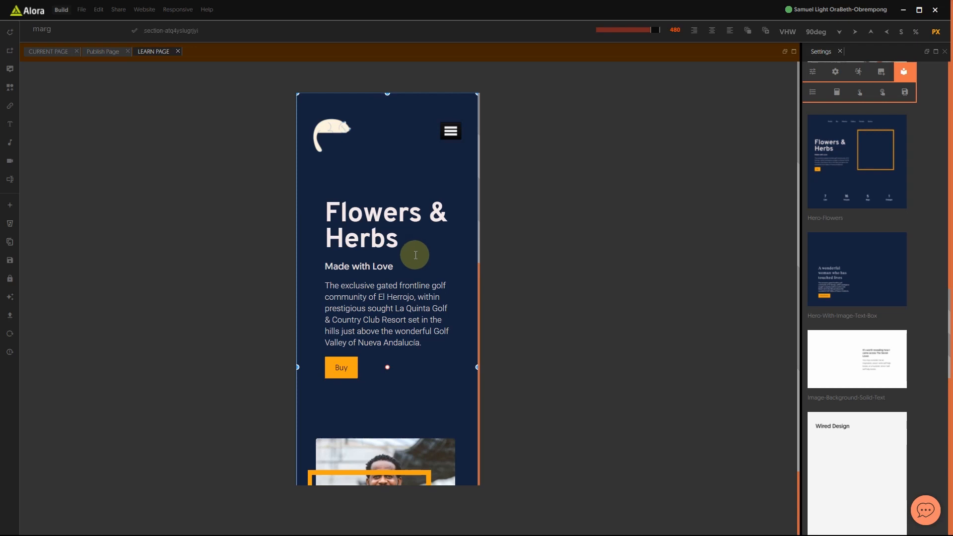
{"action": "scroll", "coordinate": [417, 253], "scroll_direction": "down", "scroll_amount": 10}
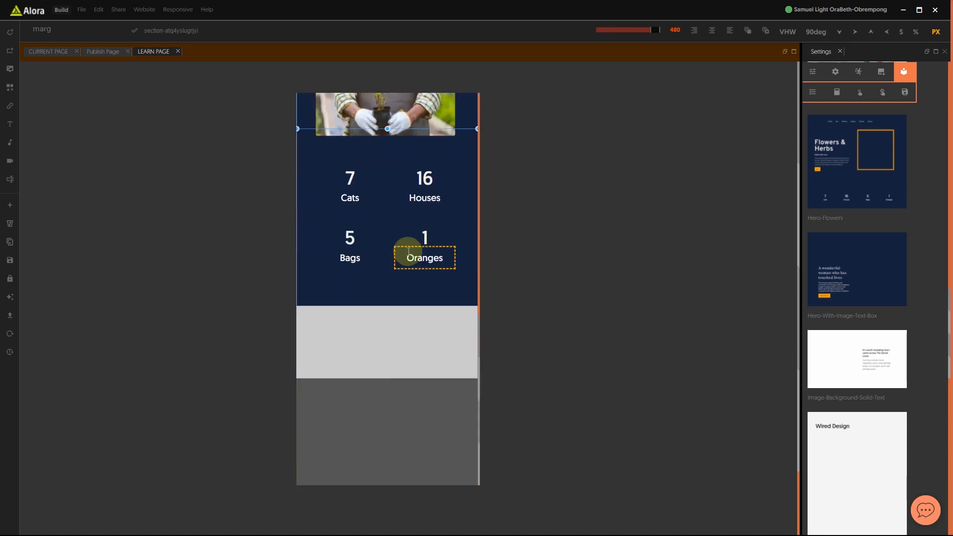
{"action": "scroll", "coordinate": [453, 279], "scroll_direction": "up", "scroll_amount": 5}
{"action": "scroll", "coordinate": [453, 280], "scroll_direction": "up", "scroll_amount": 3}
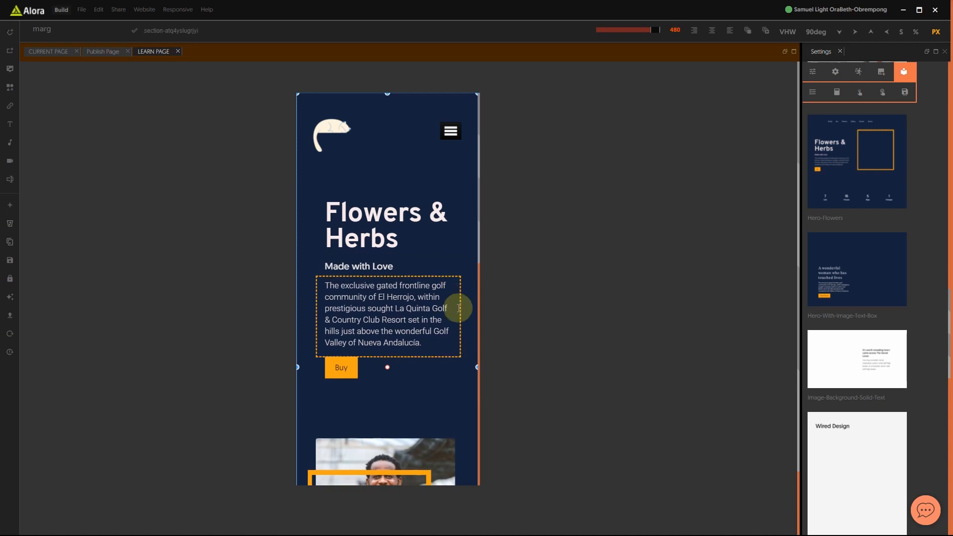
- Return the page to the Extra Large screen size and review the hero section and its counters
{"action": "left_click", "coordinate": [178, 9]}
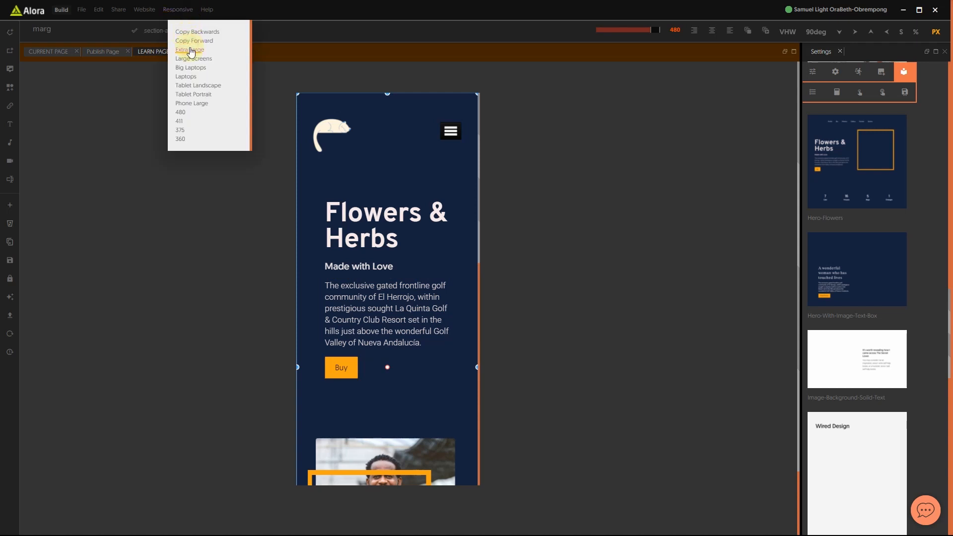
{"action": "left_click", "coordinate": [191, 50]}
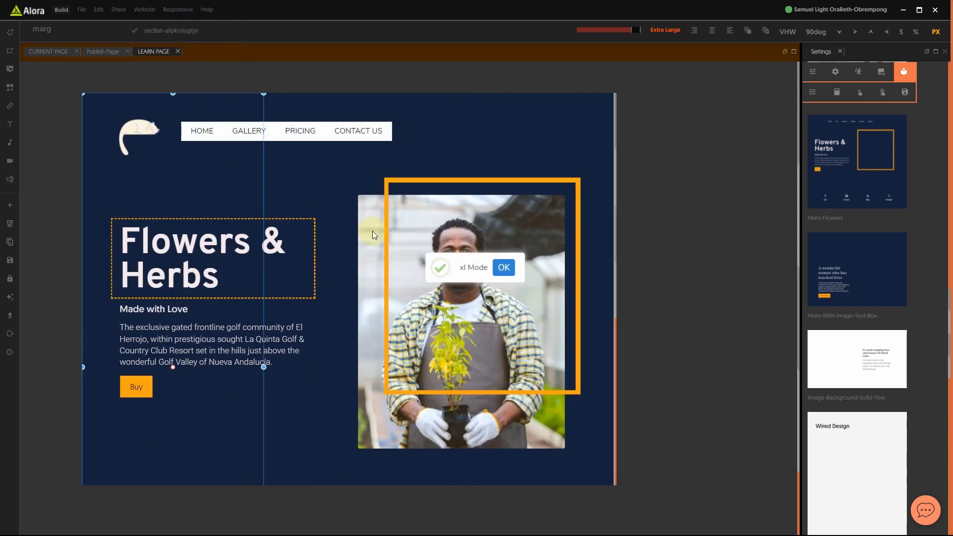
{"action": "scroll", "coordinate": [382, 230], "scroll_direction": "down", "scroll_amount": 5}
{"action": "scroll", "coordinate": [415, 217], "scroll_direction": "up", "scroll_amount": 4}
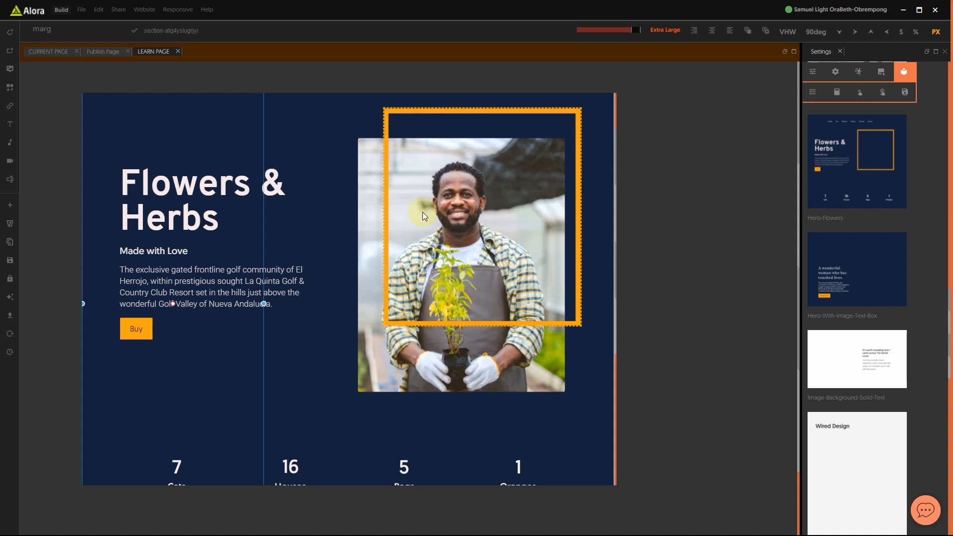
{"action": "scroll", "coordinate": [187, 304], "scroll_direction": "down", "scroll_amount": 3}
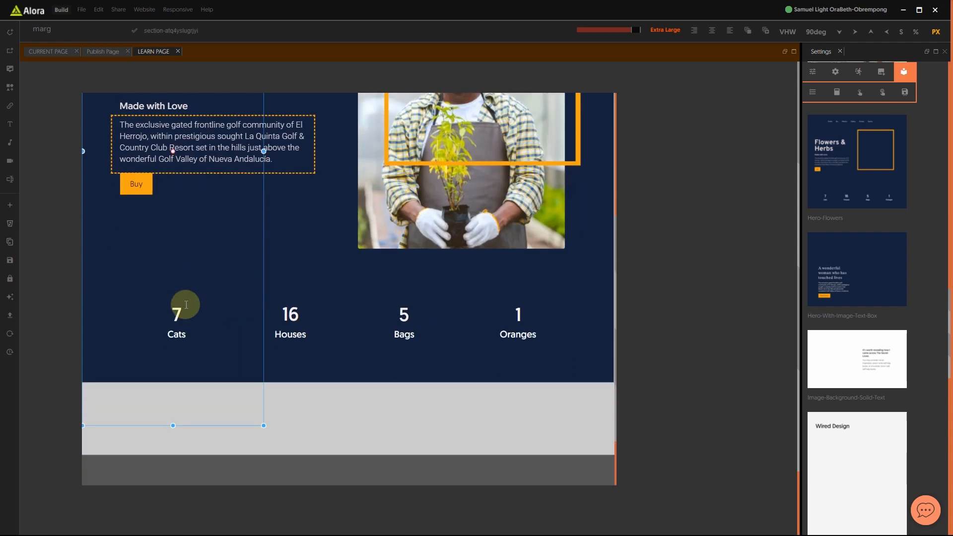
{"action": "scroll", "coordinate": [196, 304], "scroll_direction": "up", "scroll_amount": 4}
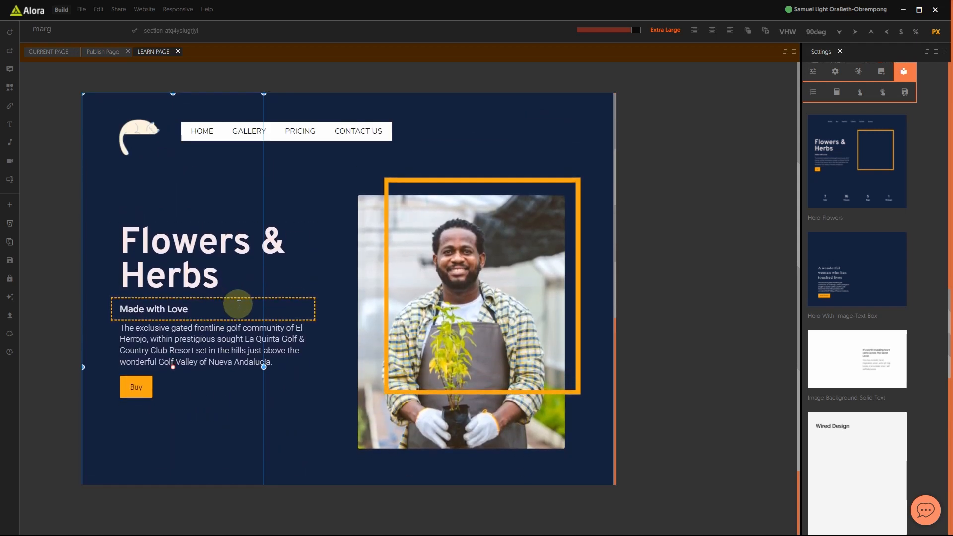
- Delete the orange outline frame and the photo of the man holding a plant from the hero section
{"action": "left_click", "coordinate": [575, 184]}
{"action": "key", "text": "Delete"}
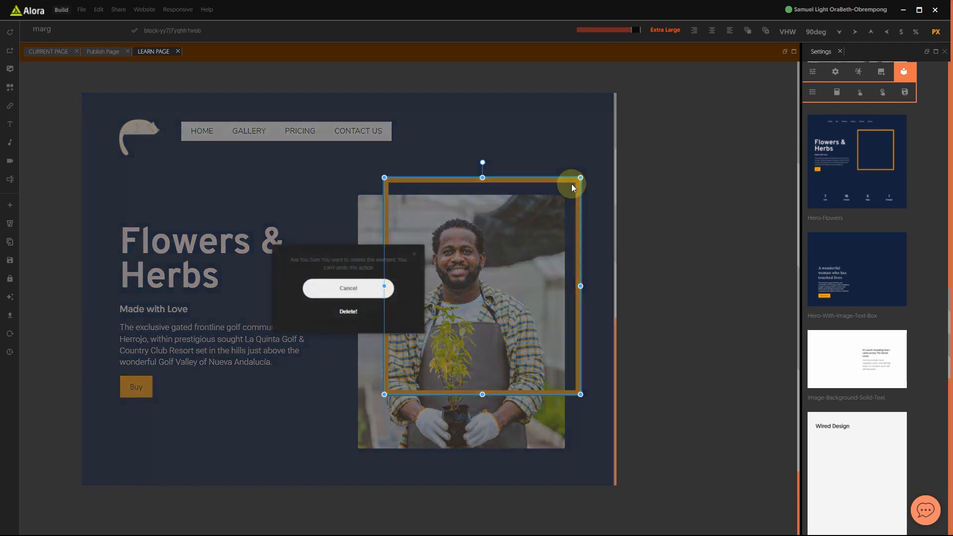
{"action": "left_click", "coordinate": [357, 313]}
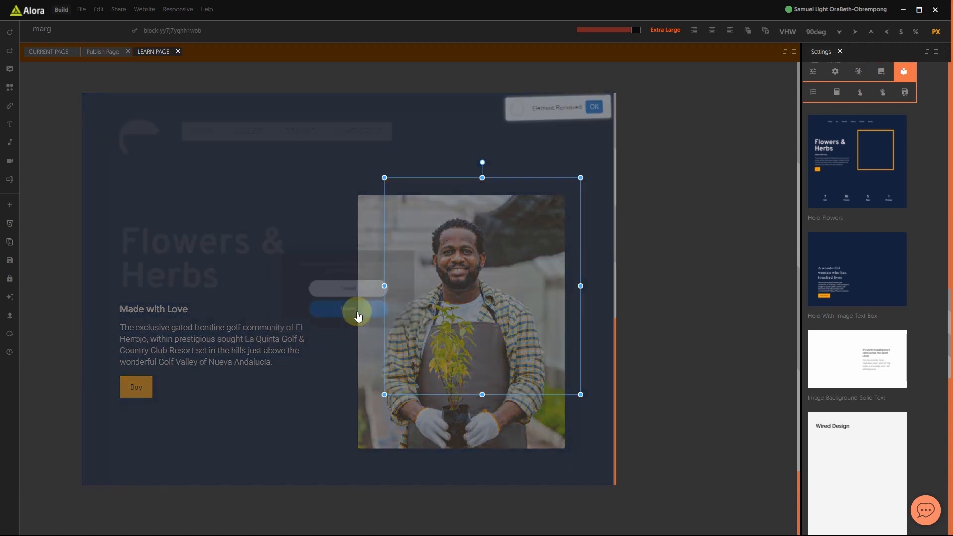
{"action": "scroll", "coordinate": [469, 313], "scroll_direction": "down", "scroll_amount": 3}
{"action": "left_click", "coordinate": [361, 260]}
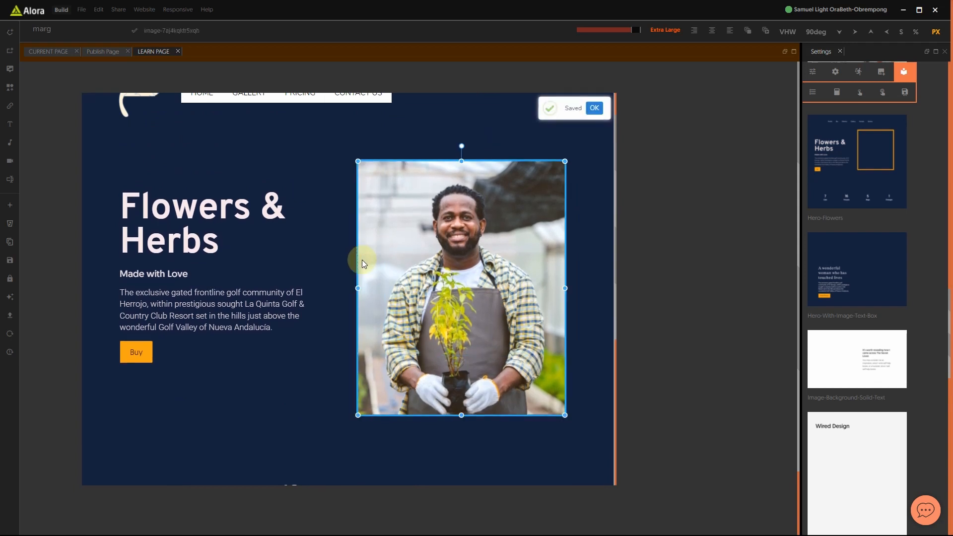
{"action": "key", "text": "Delete"}
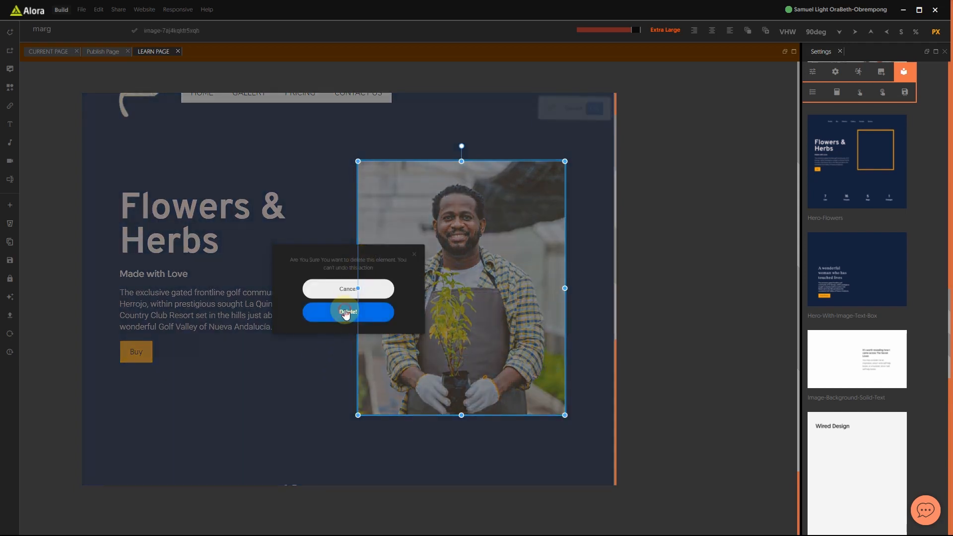
{"action": "left_click", "coordinate": [344, 313]}
{"action": "scroll", "coordinate": [338, 292], "scroll_direction": "up", "scroll_amount": 1}
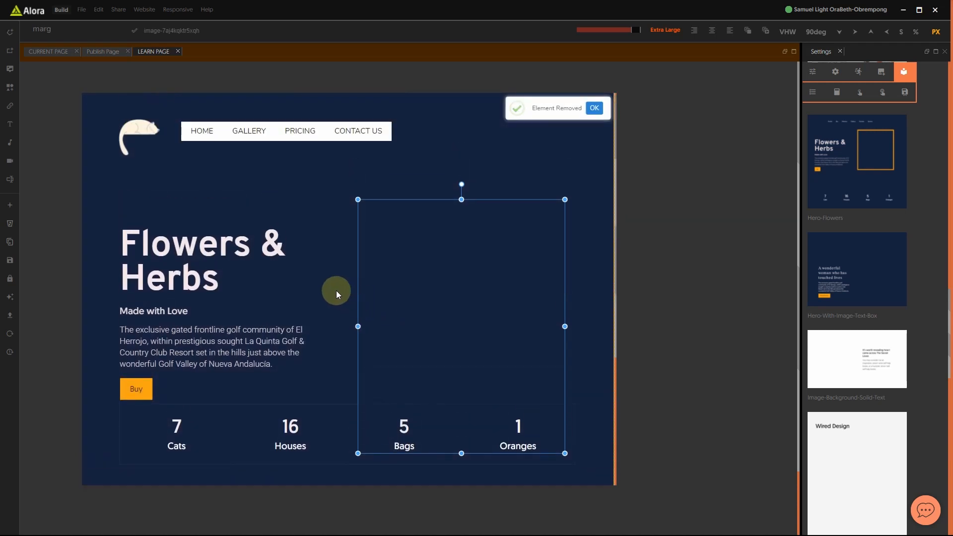
- Delete the Cats and Houses counters from the hero section
{"action": "left_click", "coordinate": [578, 421]}
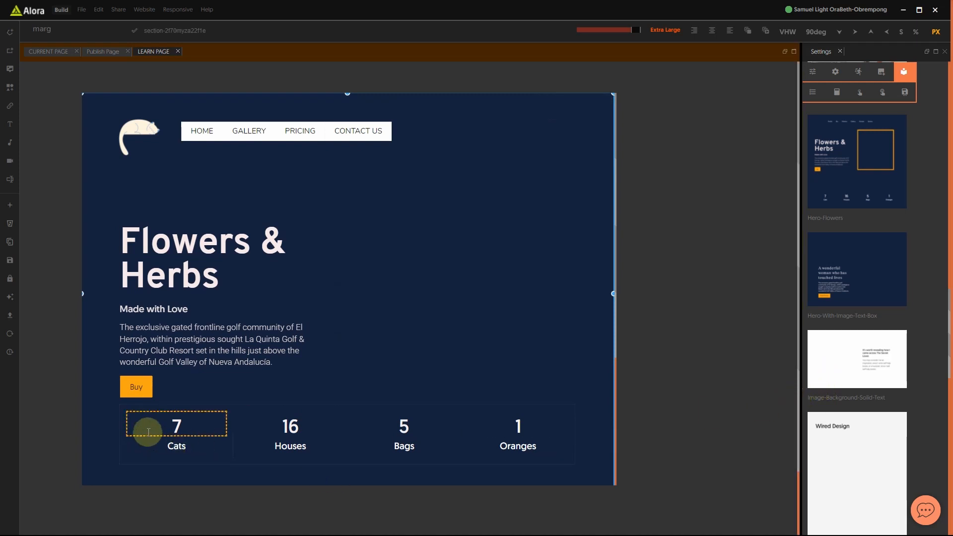
{"action": "left_click", "coordinate": [124, 409]}
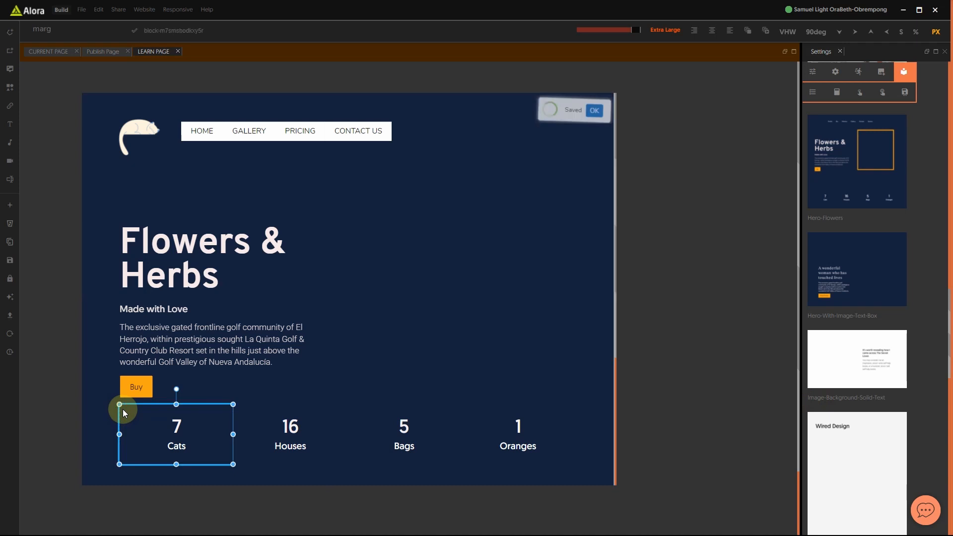
{"action": "key", "text": "Delete"}
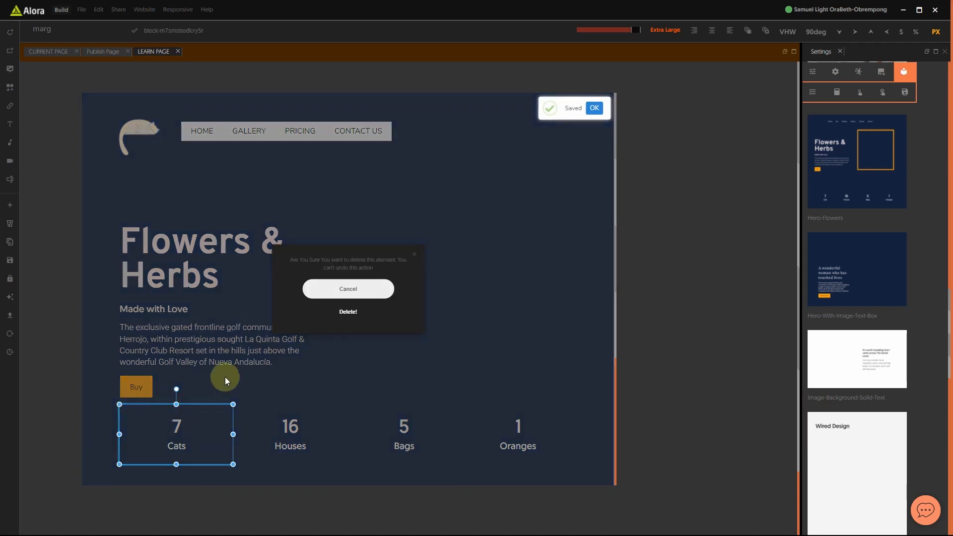
{"action": "left_click", "coordinate": [349, 311]}
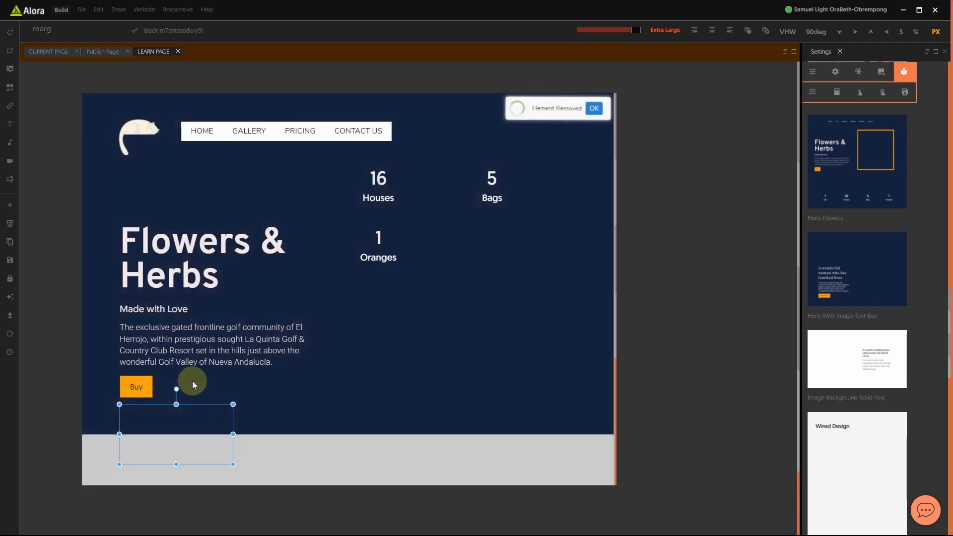
{"action": "left_click", "coordinate": [343, 404]}
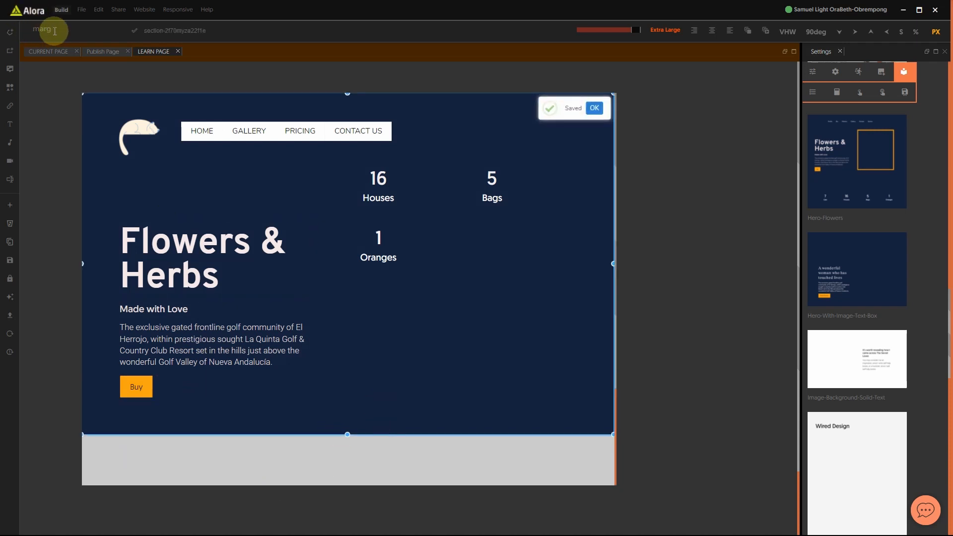
{"action": "left_click", "coordinate": [425, 213]}
{"action": "key", "text": "Delete"}
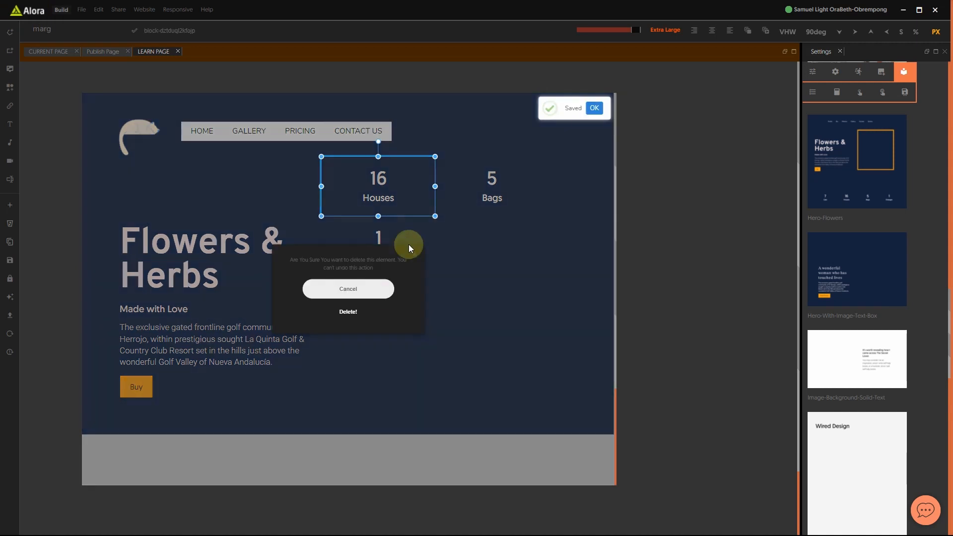
{"action": "left_click", "coordinate": [371, 305]}
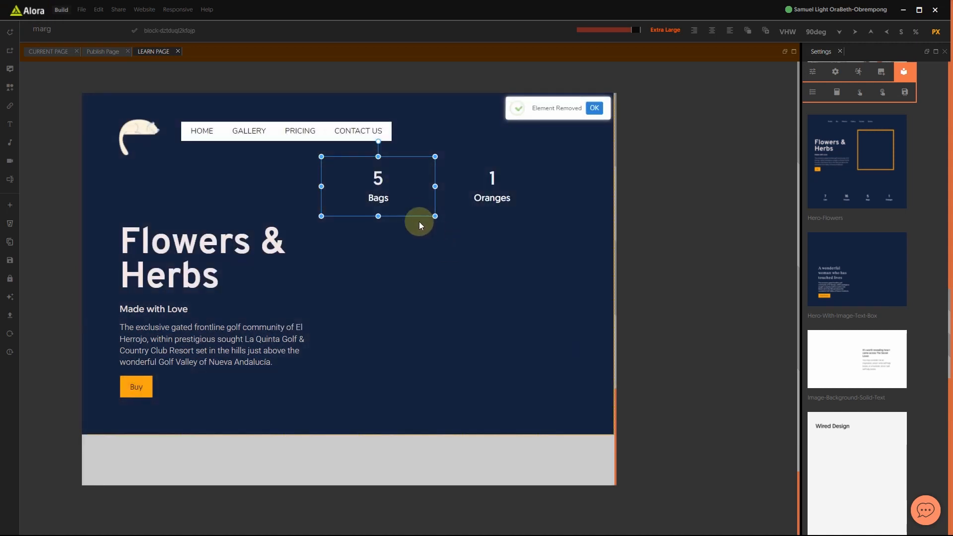
- Remove the Bags and Oranges counter blocks from the hero section
{"action": "left_click", "coordinate": [416, 209]}
{"action": "key", "text": "Delete"}
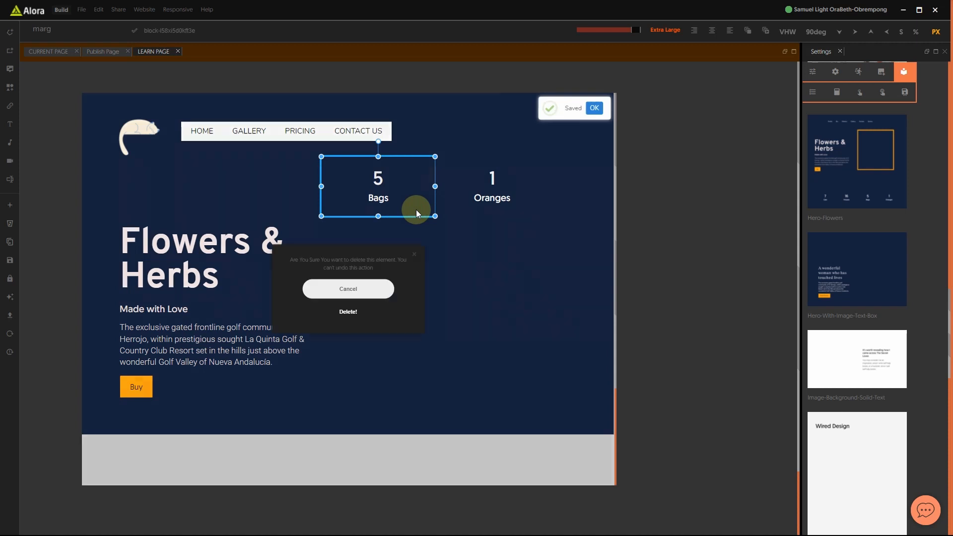
{"action": "left_click", "coordinate": [358, 311]}
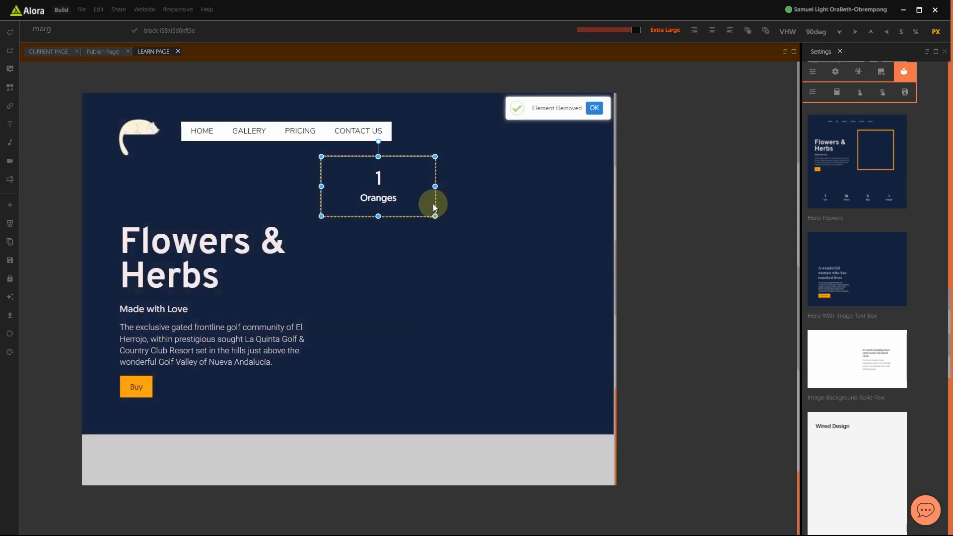
{"action": "left_click", "coordinate": [432, 203]}
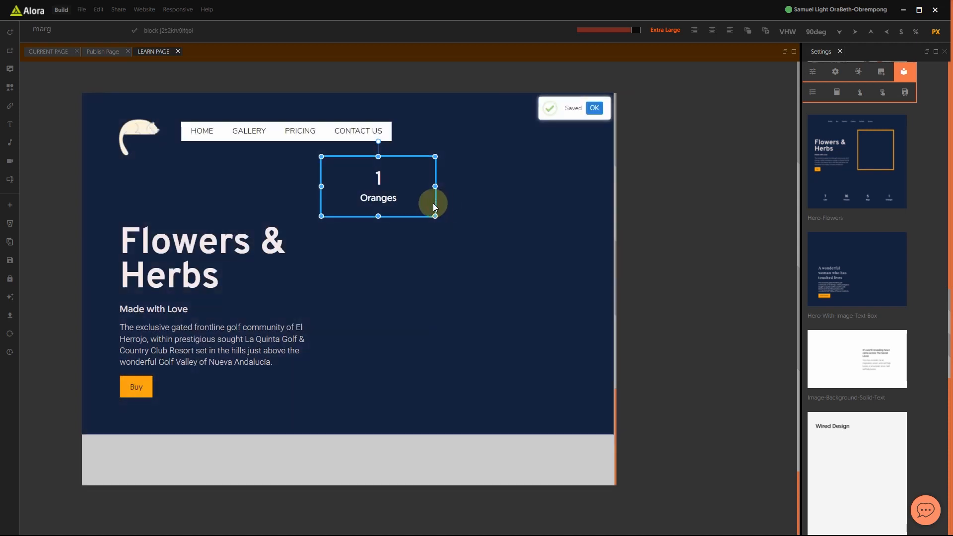
{"action": "key", "text": "Delete"}
{"action": "left_click", "coordinate": [360, 310]}
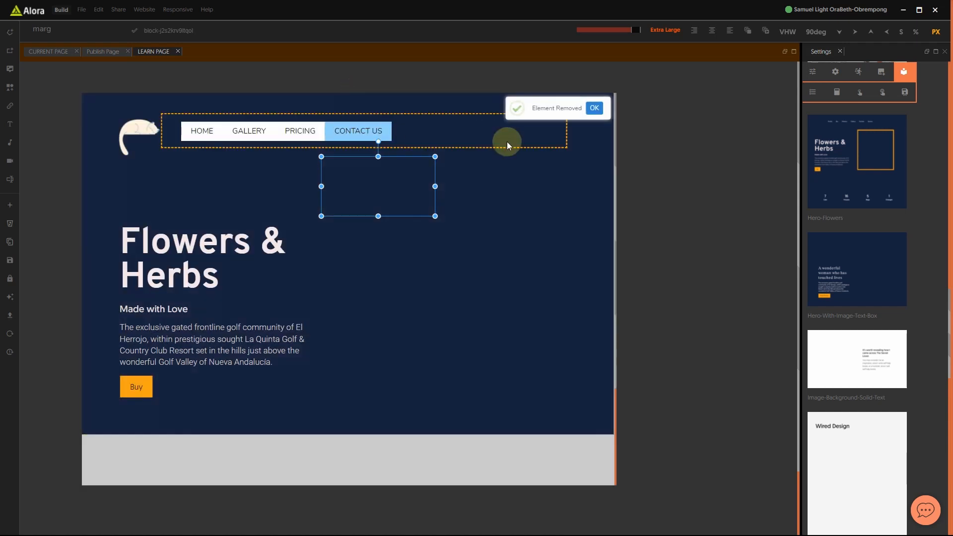
- Set Text Align to right on the block holding the navigation menu
{"action": "left_click", "coordinate": [506, 142]}
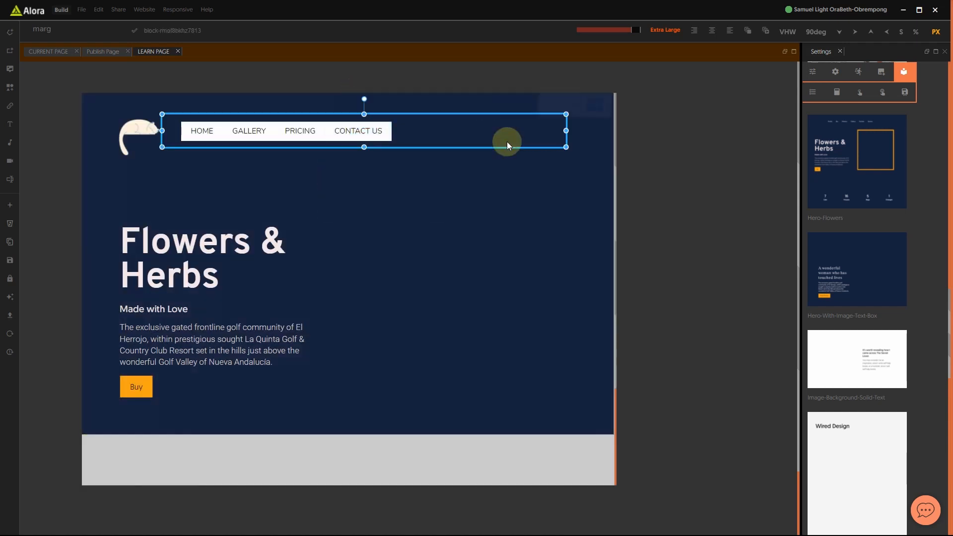
{"action": "left_click", "coordinate": [62, 29]}
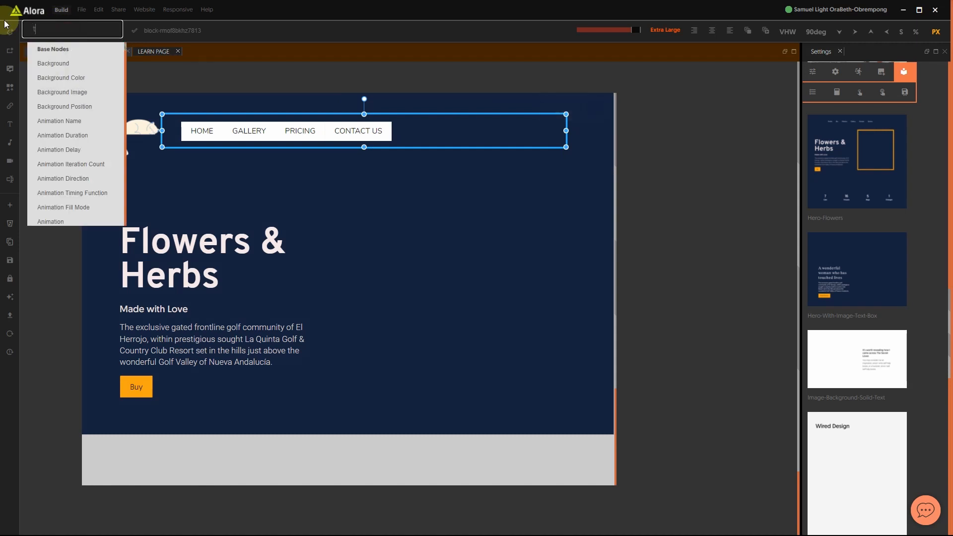
{"action": "type", "text": "tex"}
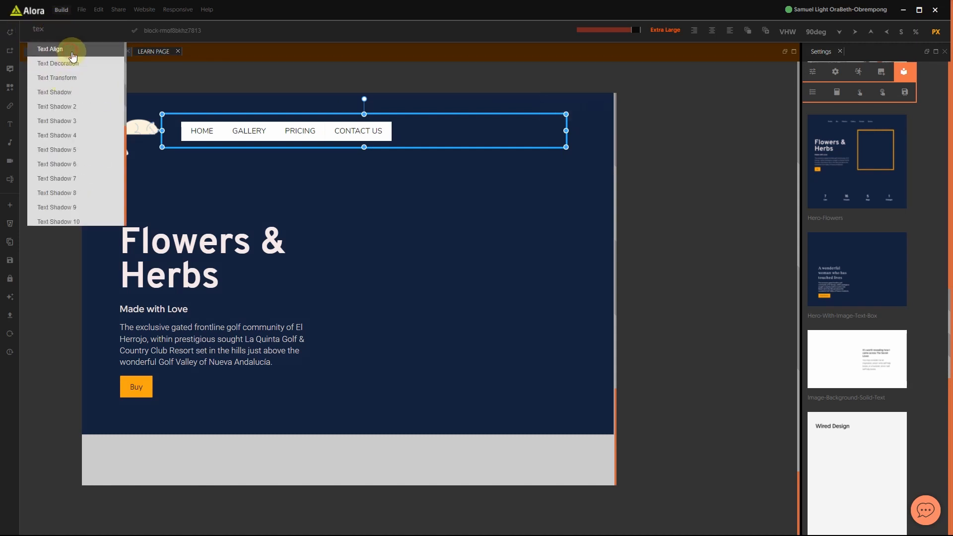
{"action": "left_click", "coordinate": [73, 56]}
{"action": "left_click", "coordinate": [812, 71]}
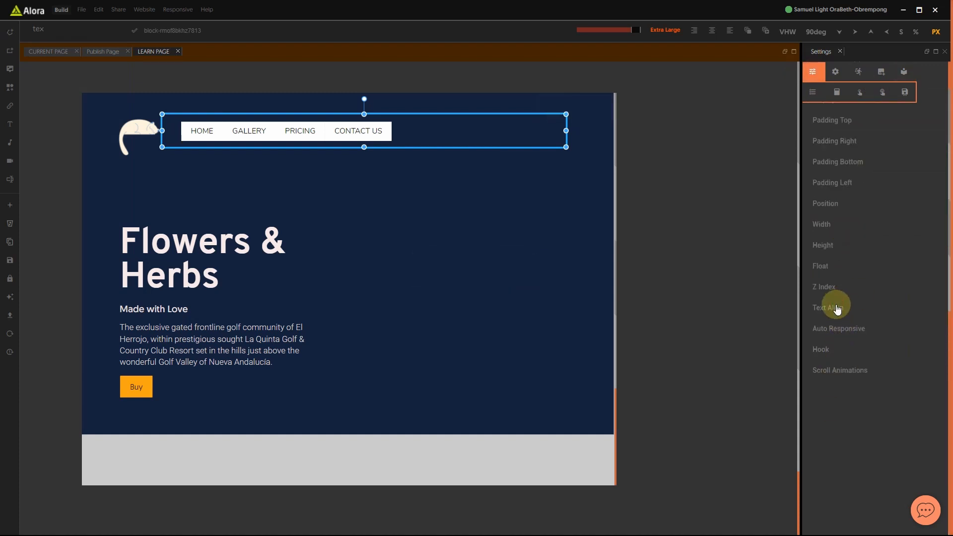
{"action": "left_click", "coordinate": [837, 308]}
{"action": "left_click", "coordinate": [836, 327]}
{"action": "scroll", "coordinate": [846, 359], "scroll_direction": "down", "scroll_amount": 1}
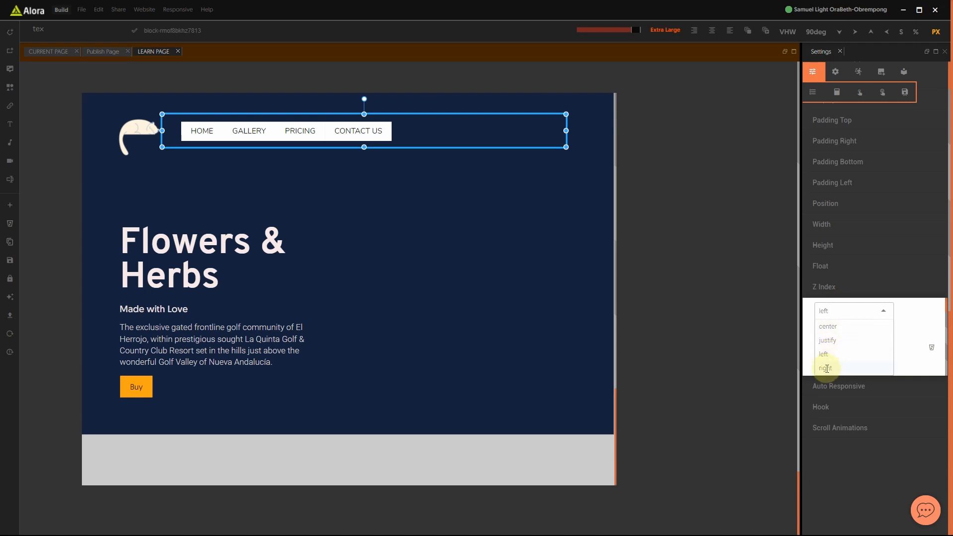
{"action": "left_click", "coordinate": [826, 368]}
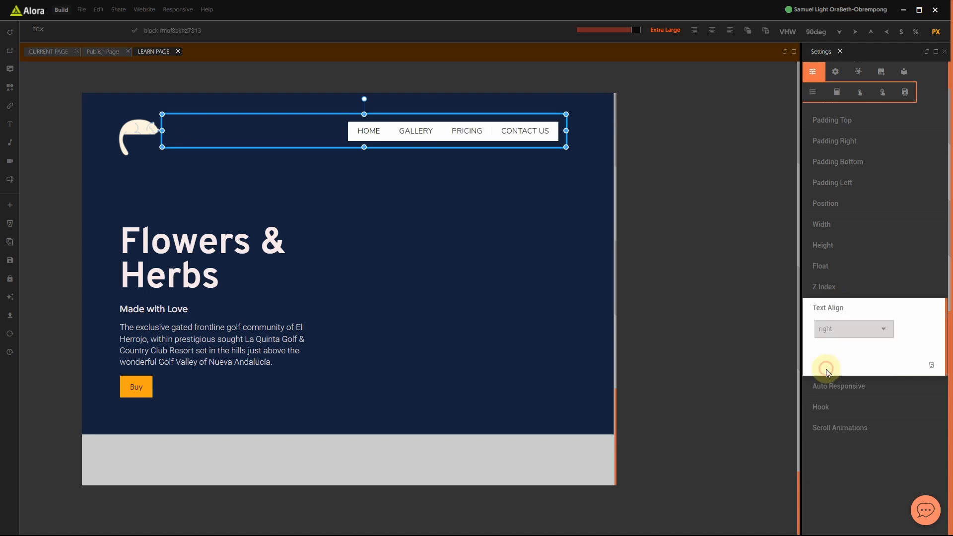
- Widen the navigation menu block so its right side extends closer to the section's edge
{"action": "left_click", "coordinate": [602, 401]}
{"action": "left_click", "coordinate": [559, 146]}
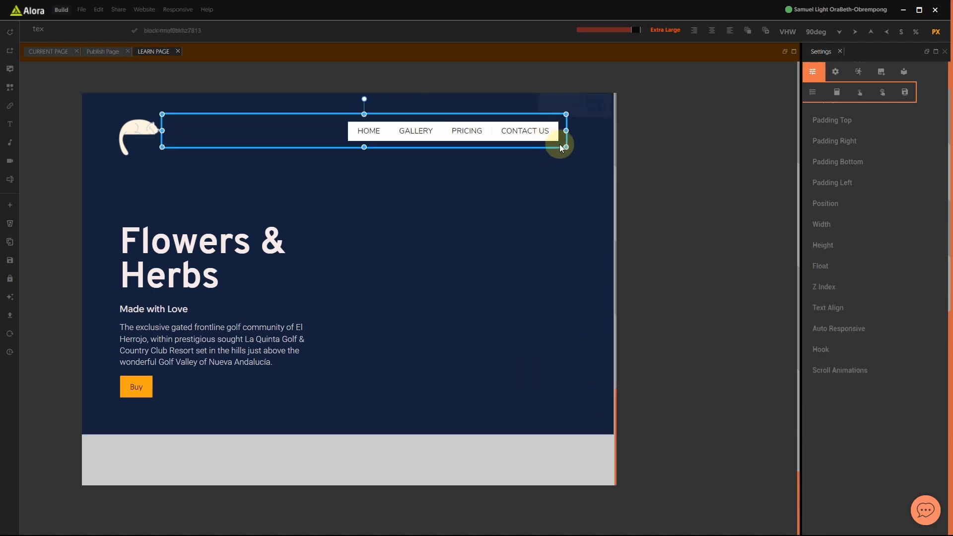
{"action": "left_click_drag", "start_coordinate": [569, 130], "coordinate": [596, 130]}
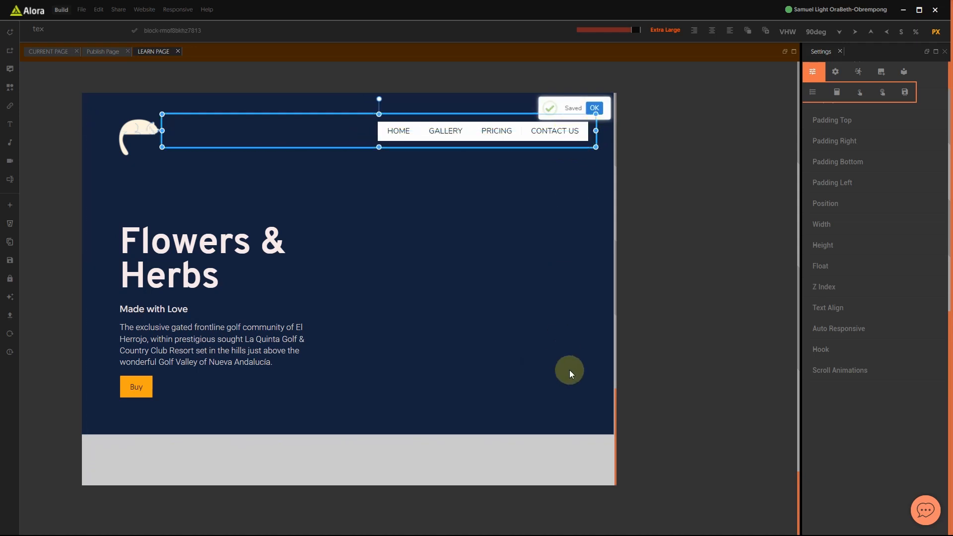
- Add a Background Image property to the whole hero section
{"action": "left_click", "coordinate": [570, 386]}
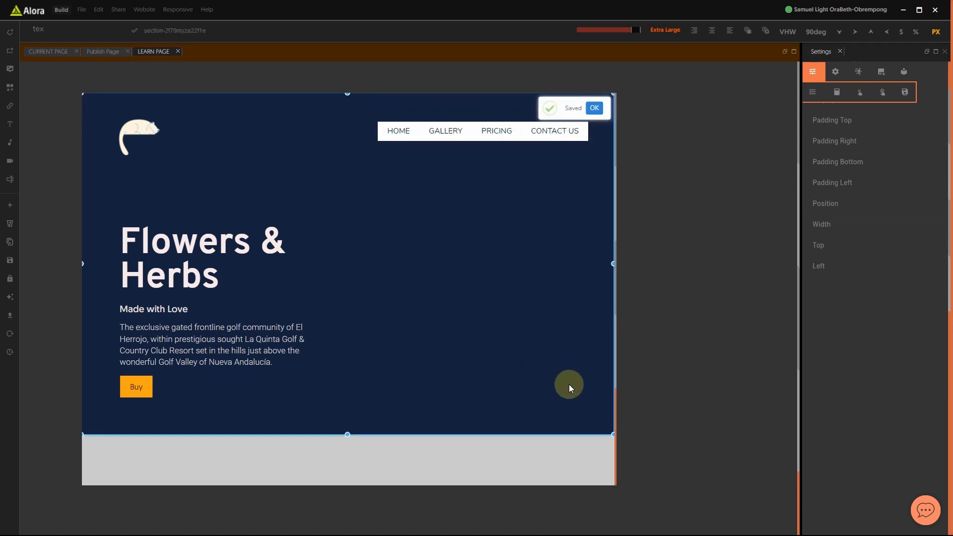
{"action": "left_click", "coordinate": [49, 28]}
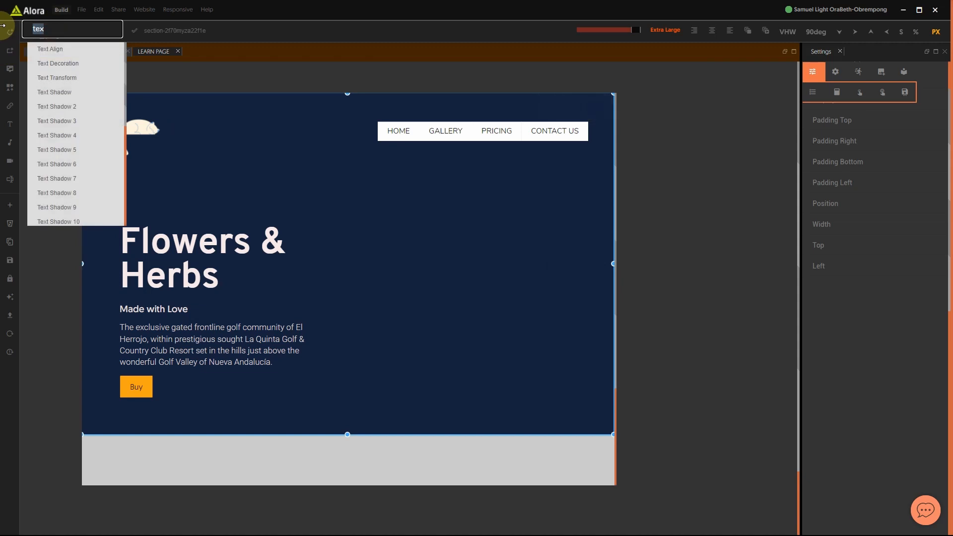
{"action": "type", "text": "back"}
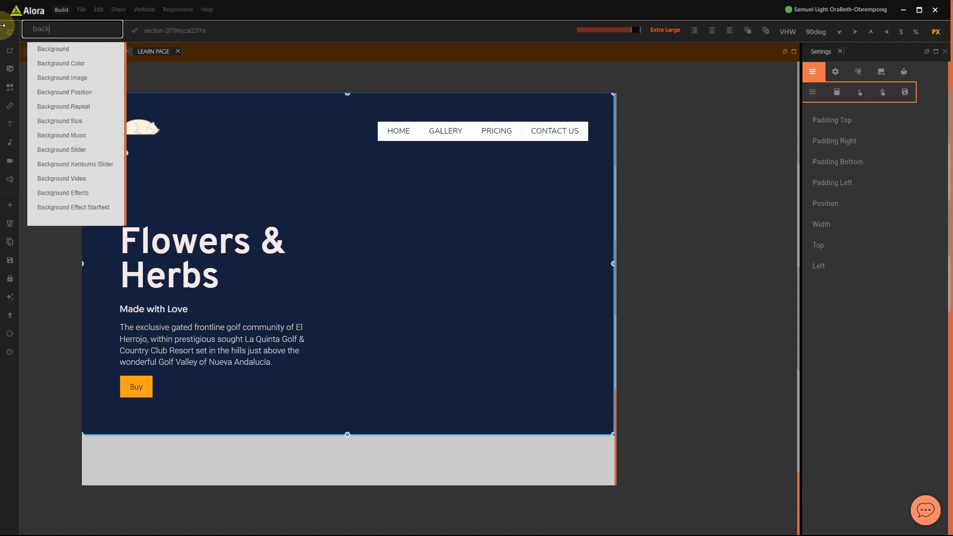
{"action": "left_click", "coordinate": [72, 80]}
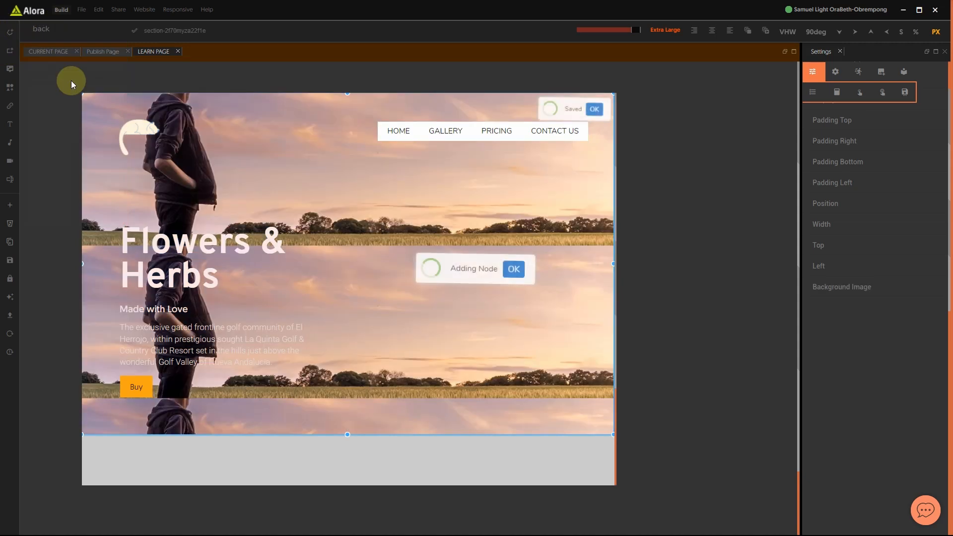
- Add the Background Position, Background Repeat and Background Size properties to the hero section
{"action": "left_click", "coordinate": [98, 31]}
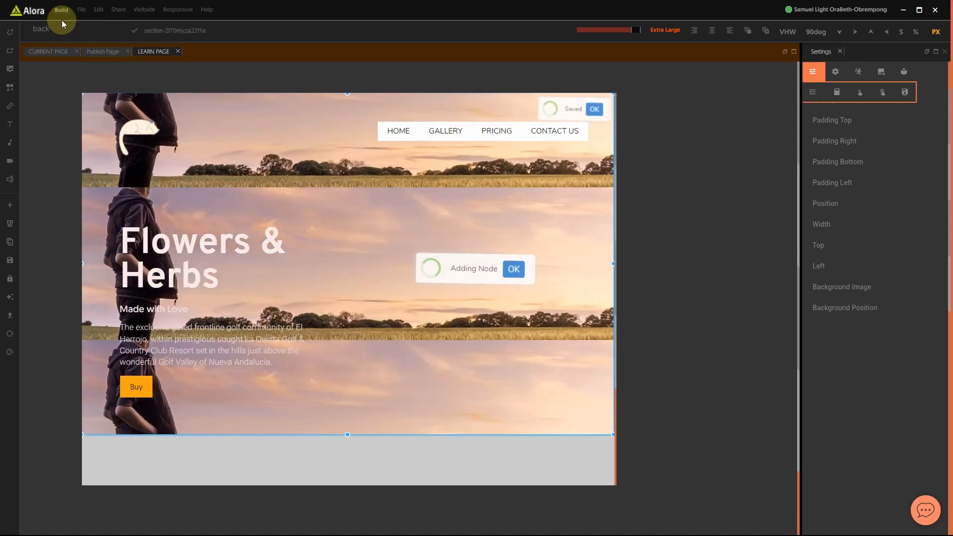
{"action": "left_click", "coordinate": [64, 29]}
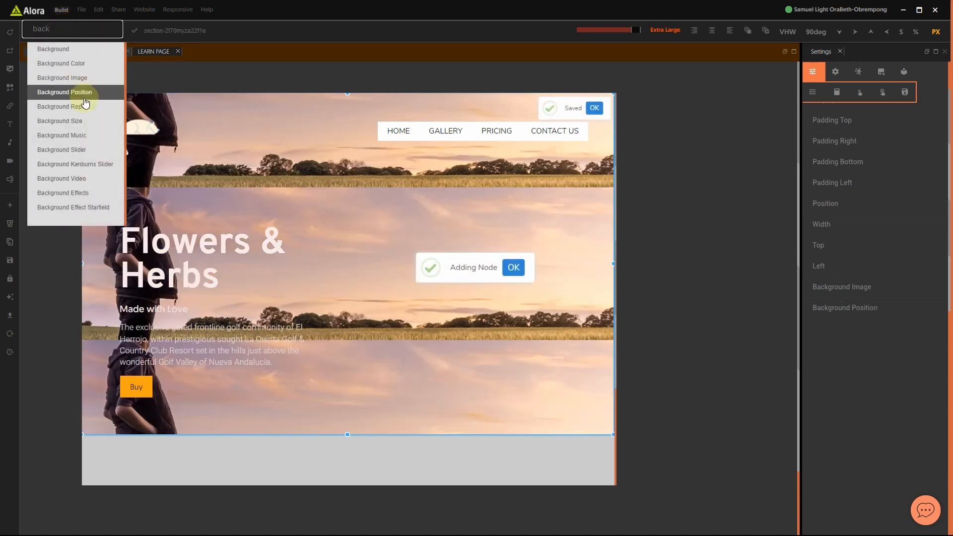
{"action": "left_click", "coordinate": [85, 97]}
{"action": "left_click", "coordinate": [82, 106]}
{"action": "left_click", "coordinate": [65, 29]}
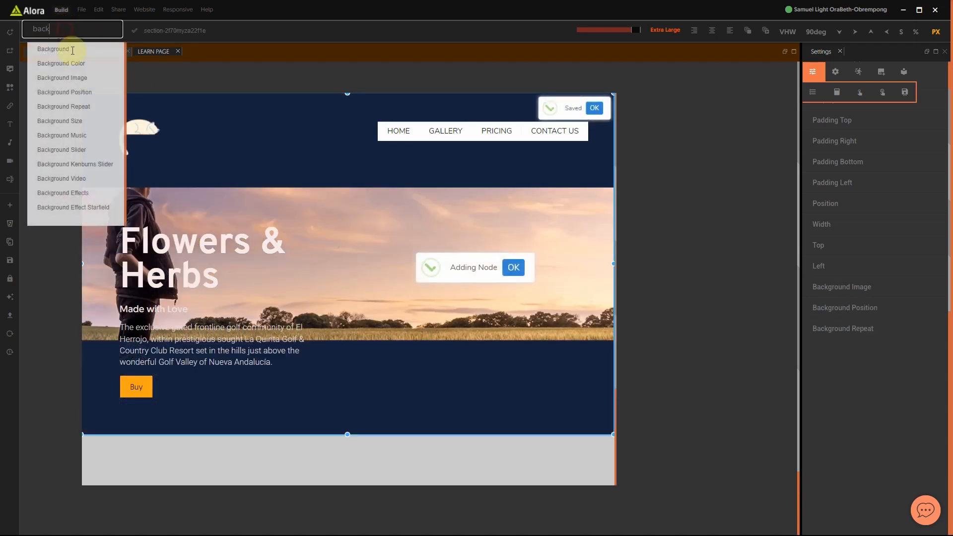
{"action": "left_click", "coordinate": [85, 126]}
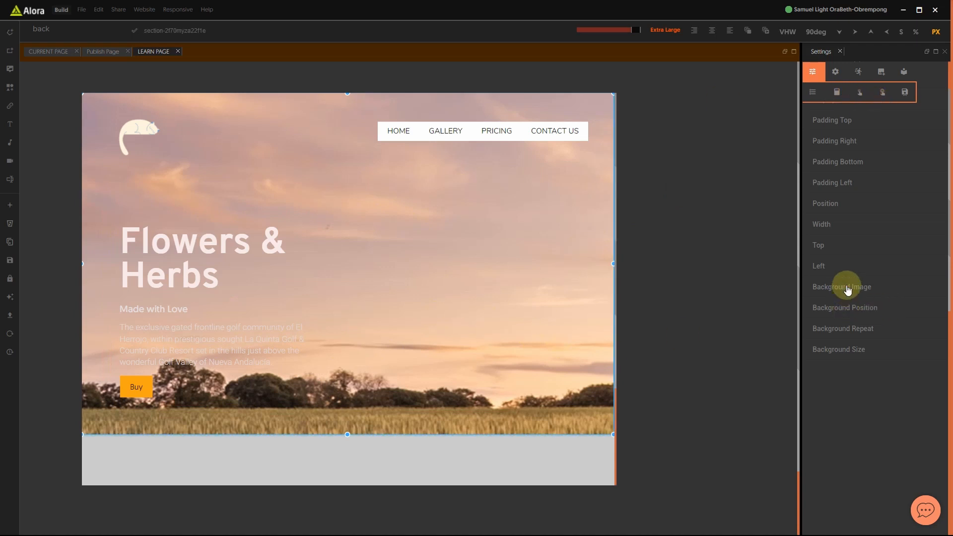
- Replace the section's background image, trying the grey stone photo and the strawberry granola and honey photo
{"action": "left_click", "coordinate": [843, 286]}
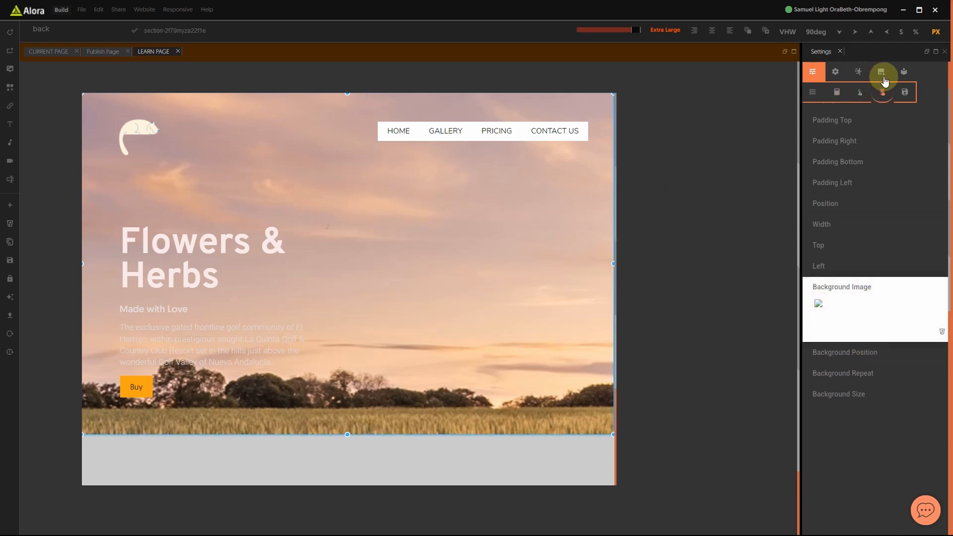
{"action": "left_click", "coordinate": [882, 73]}
{"action": "left_click", "coordinate": [861, 209]}
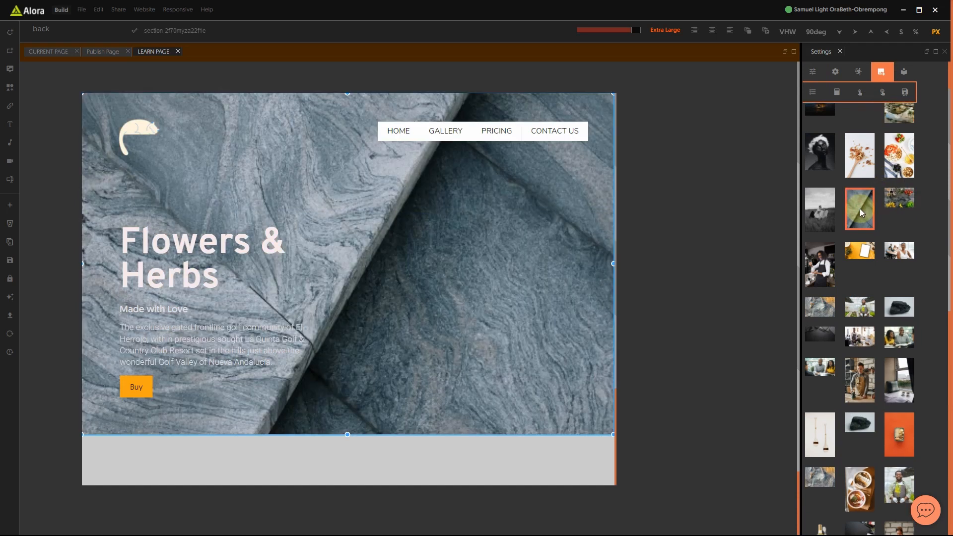
{"action": "left_click", "coordinate": [900, 171]}
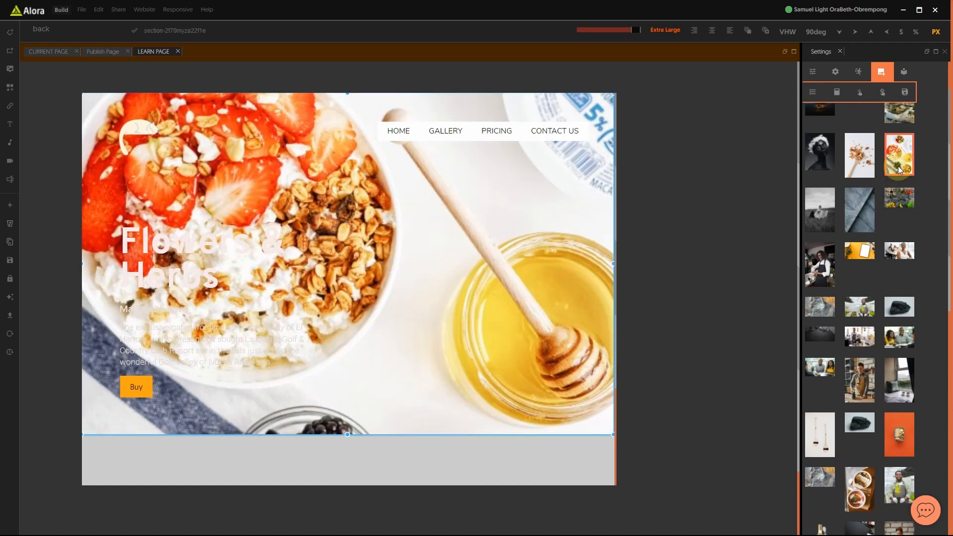
- Replace the hero section's background image, trying several portrait photos and settling on the woman looking sideways against a maroon backdrop
{"action": "left_click", "coordinate": [827, 166]}
{"action": "scroll", "coordinate": [854, 312], "scroll_direction": "down", "scroll_amount": 4}
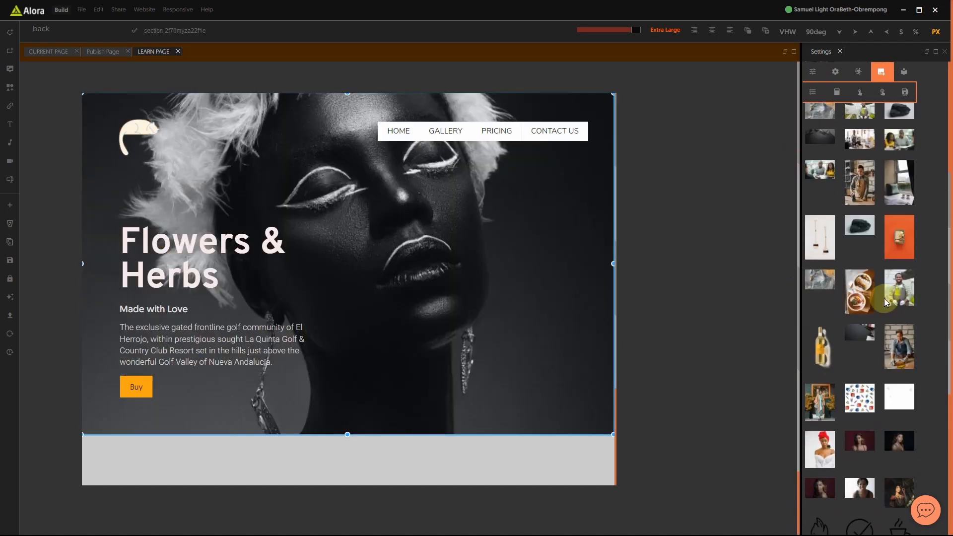
{"action": "left_click", "coordinate": [902, 229]}
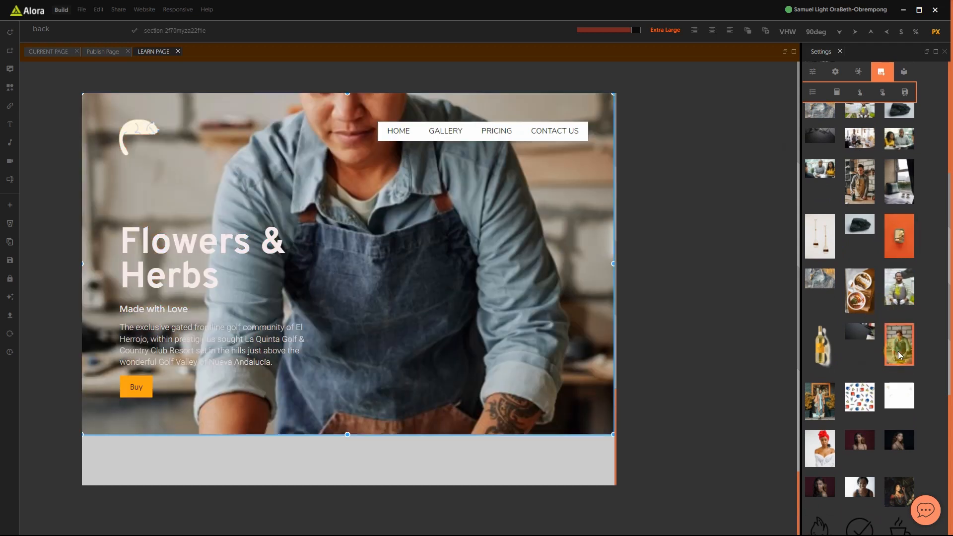
{"action": "left_click", "coordinate": [897, 352]}
{"action": "scroll", "coordinate": [886, 322], "scroll_direction": "down", "scroll_amount": 4}
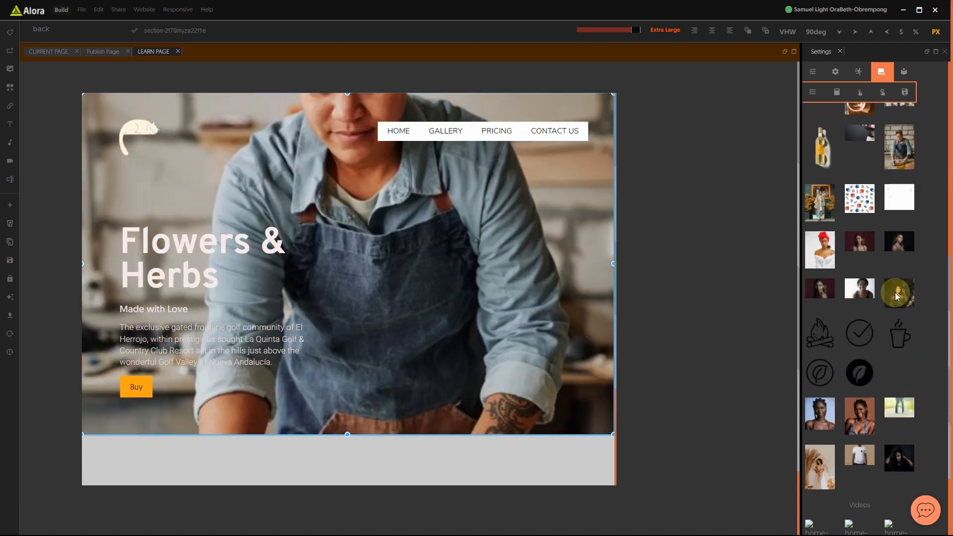
{"action": "left_click", "coordinate": [902, 234]}
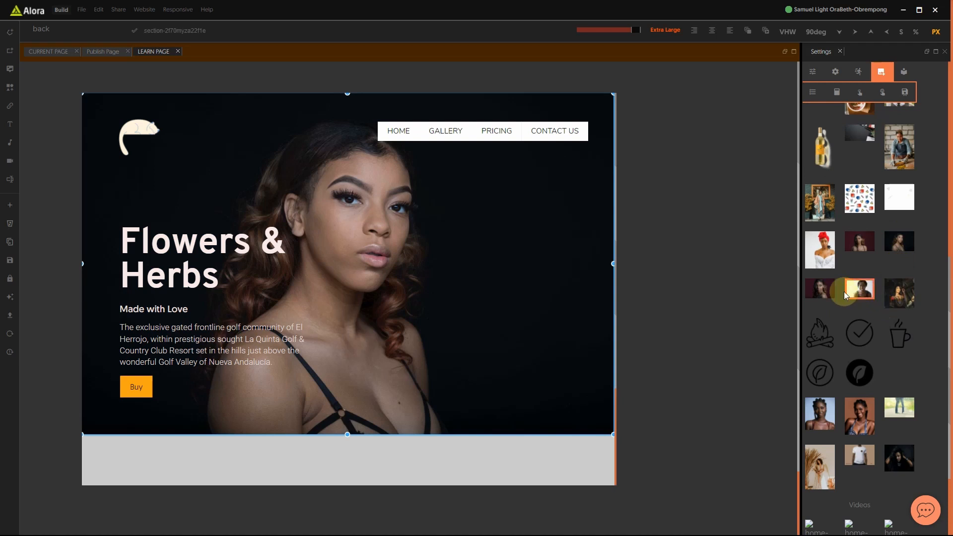
{"action": "left_click", "coordinate": [823, 292]}
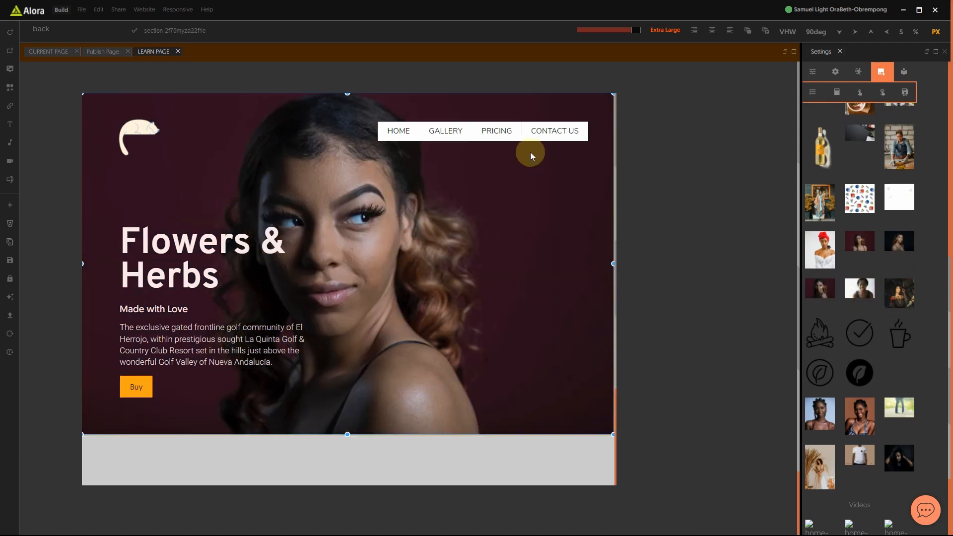
- Preview the hero section at the 480 responsive size with its collapsed menu, and return to the Extra Large size
{"action": "left_click", "coordinate": [339, 141]}
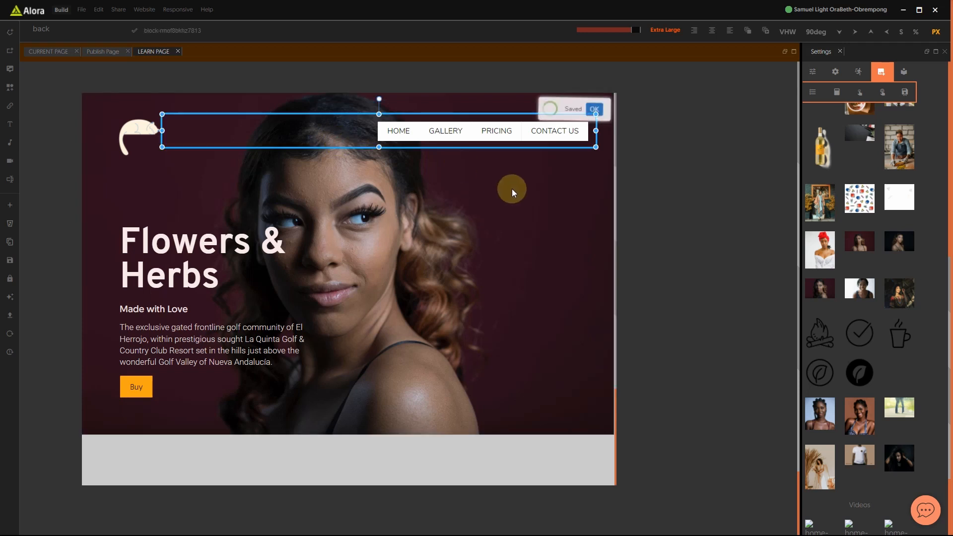
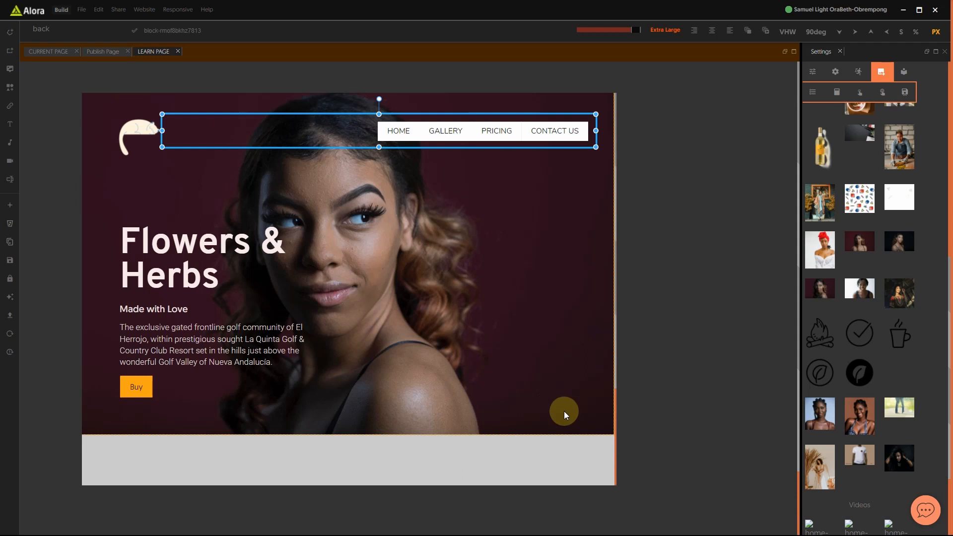
{"action": "left_click", "coordinate": [567, 422]}
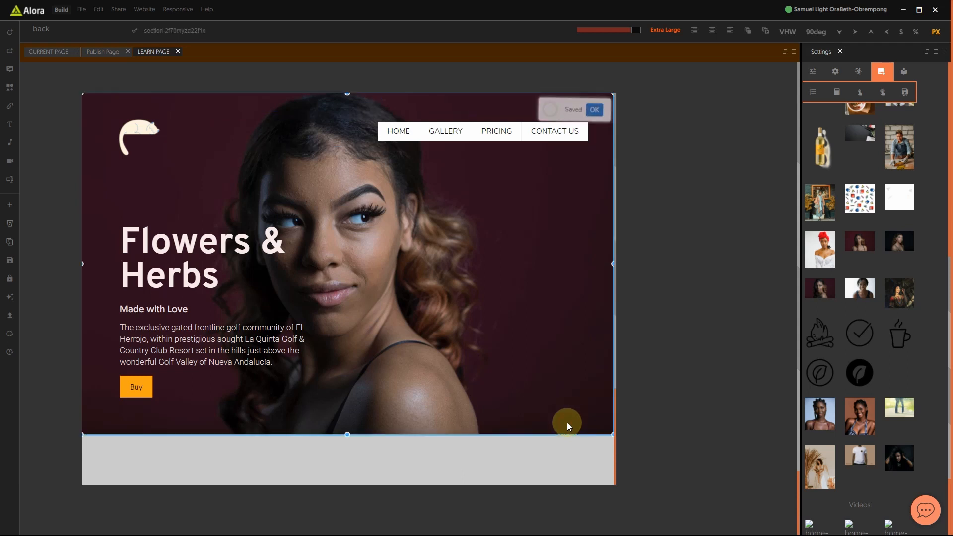
{"action": "left_click", "coordinate": [180, 12]}
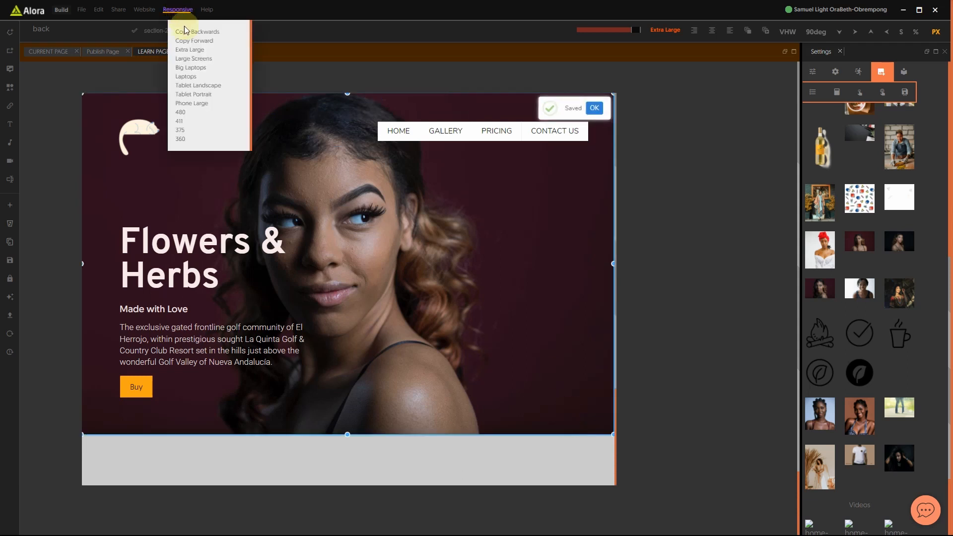
{"action": "left_click", "coordinate": [181, 114]}
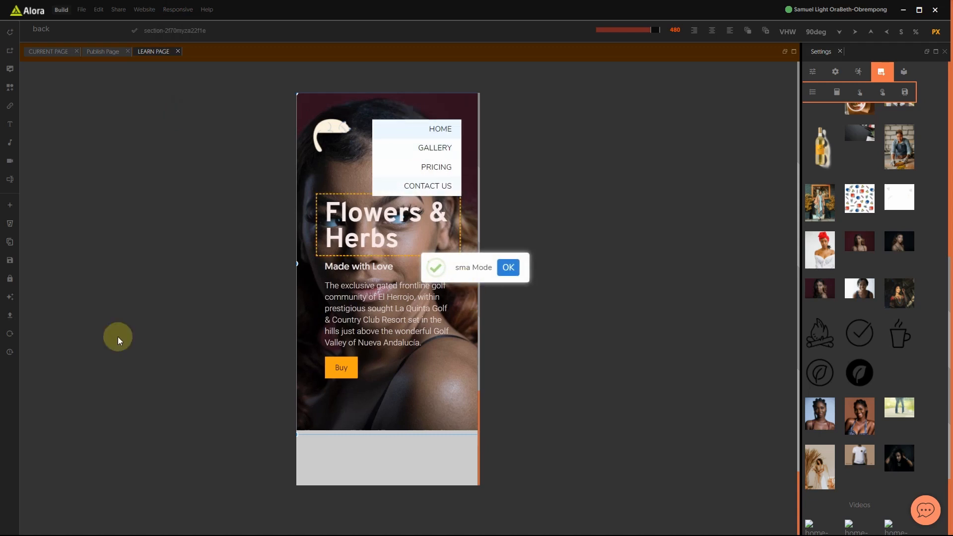
{"action": "left_click", "coordinate": [10, 334]}
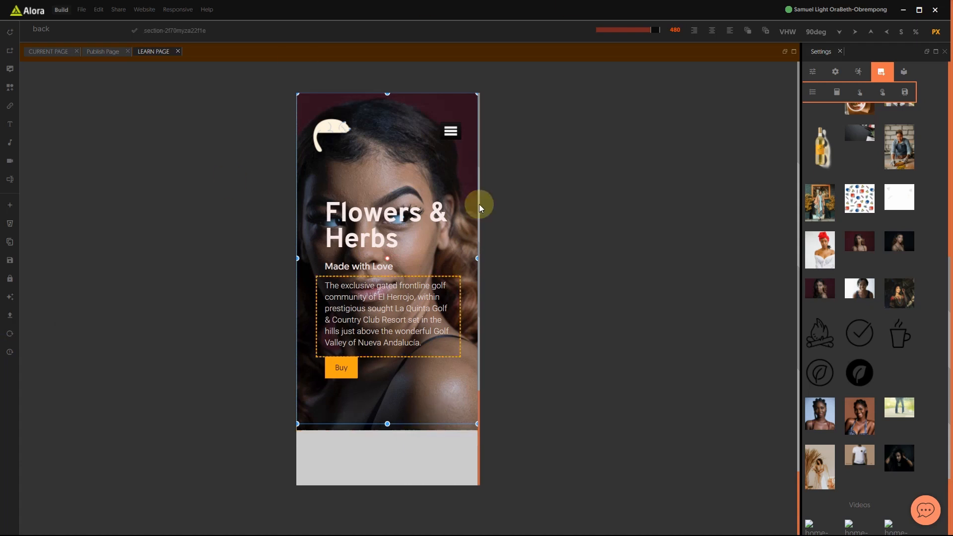
{"action": "left_click", "coordinate": [465, 368]}
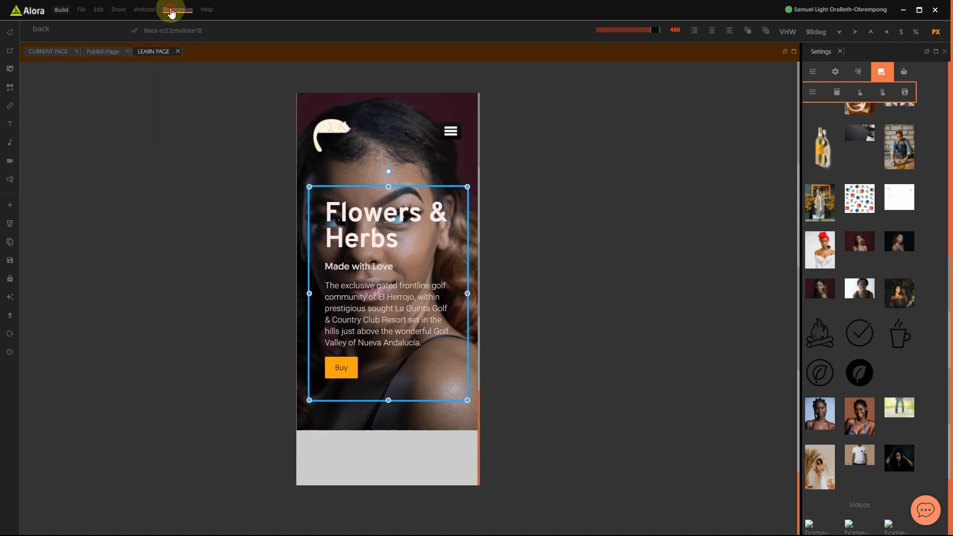
{"action": "left_click", "coordinate": [170, 10]}
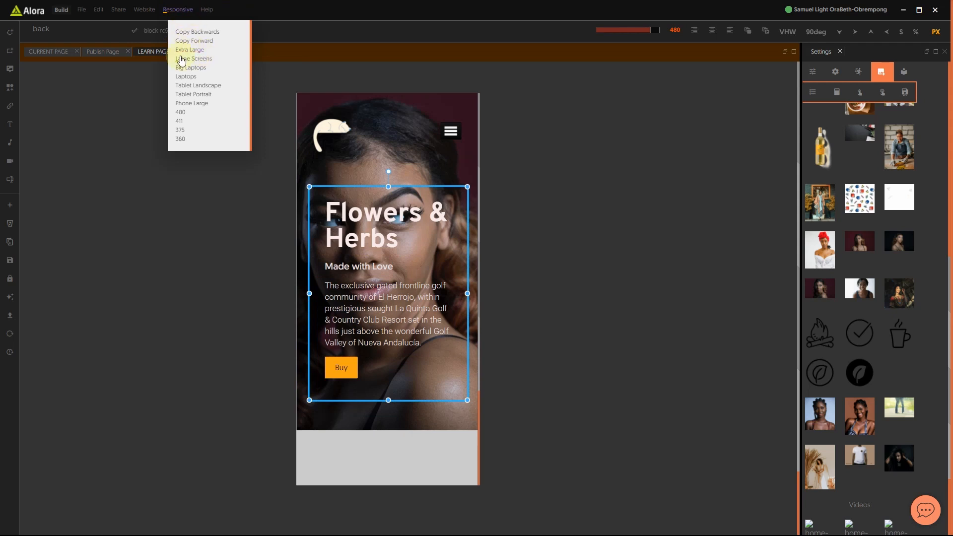
{"action": "left_click", "coordinate": [182, 51]}
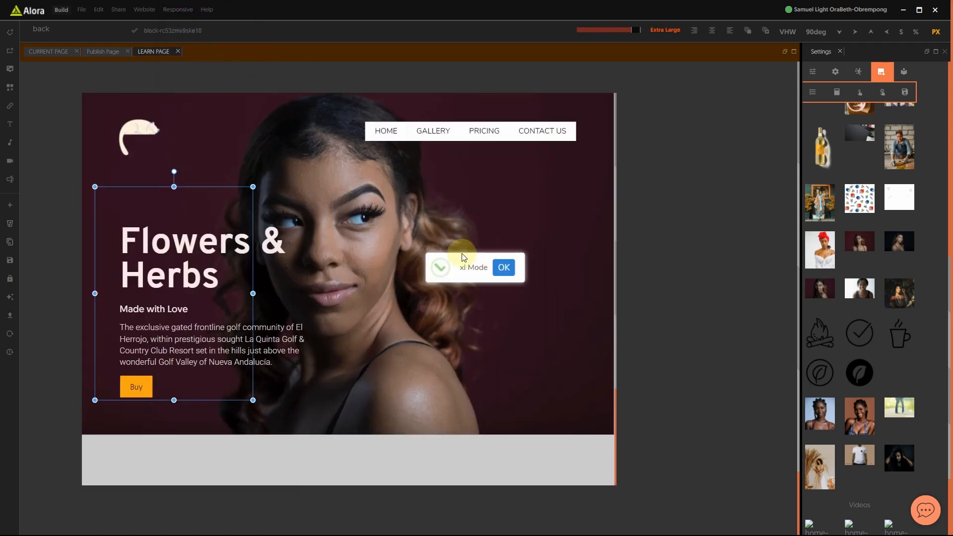
- Apply the Services-1 template to the empty section below the hero
{"action": "left_click", "coordinate": [576, 417]}
{"action": "scroll", "coordinate": [576, 412], "scroll_direction": "down", "scroll_amount": 2}
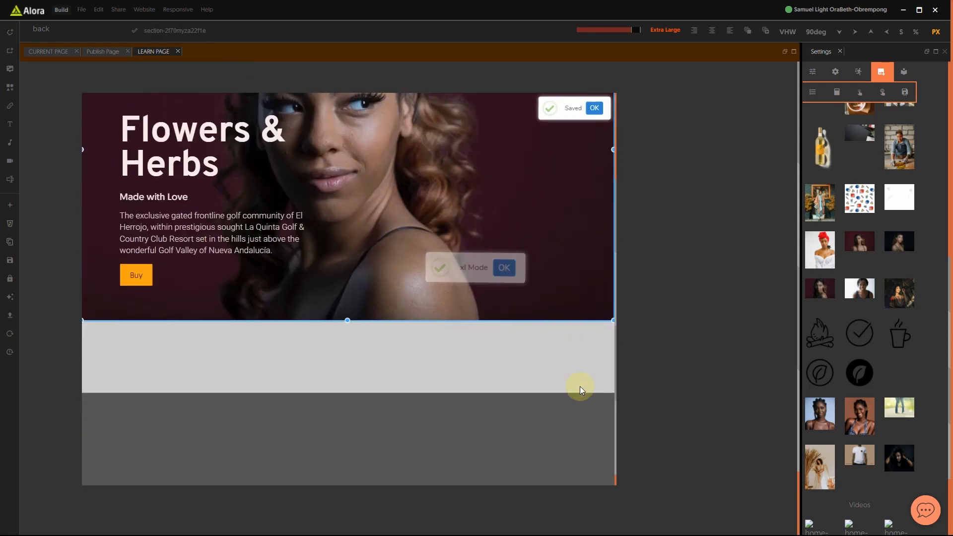
{"action": "left_click", "coordinate": [560, 335]}
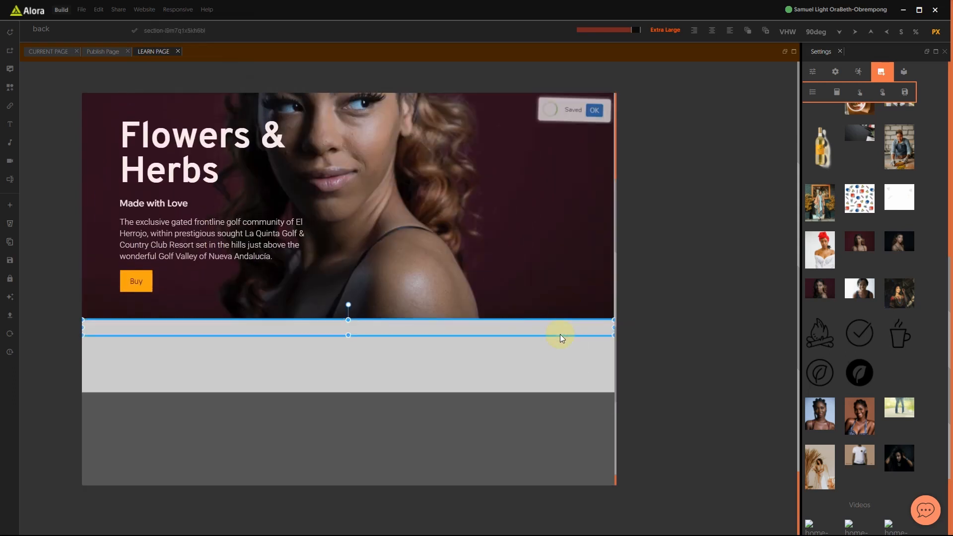
{"action": "left_click", "coordinate": [904, 71]}
{"action": "scroll", "coordinate": [839, 389], "scroll_direction": "down", "scroll_amount": 15}
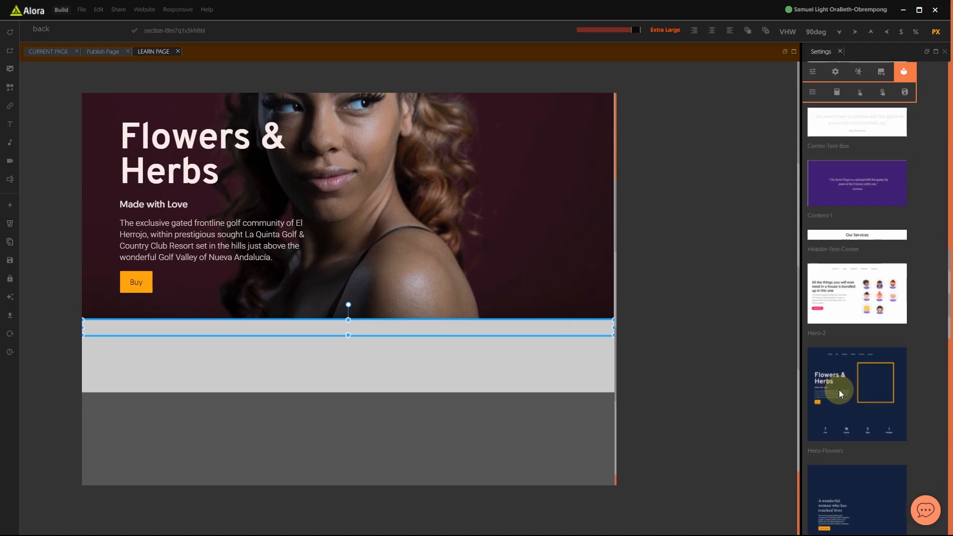
{"action": "scroll", "coordinate": [838, 389], "scroll_direction": "down", "scroll_amount": 8}
{"action": "scroll", "coordinate": [839, 389], "scroll_direction": "down", "scroll_amount": 6}
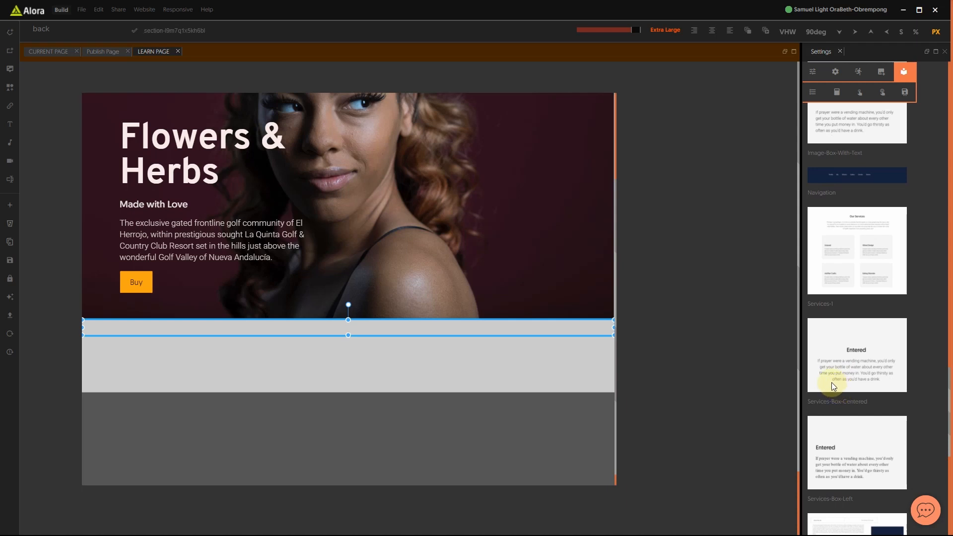
{"action": "left_click", "coordinate": [841, 267]}
{"action": "scroll", "coordinate": [418, 207], "scroll_direction": "down", "scroll_amount": 5}
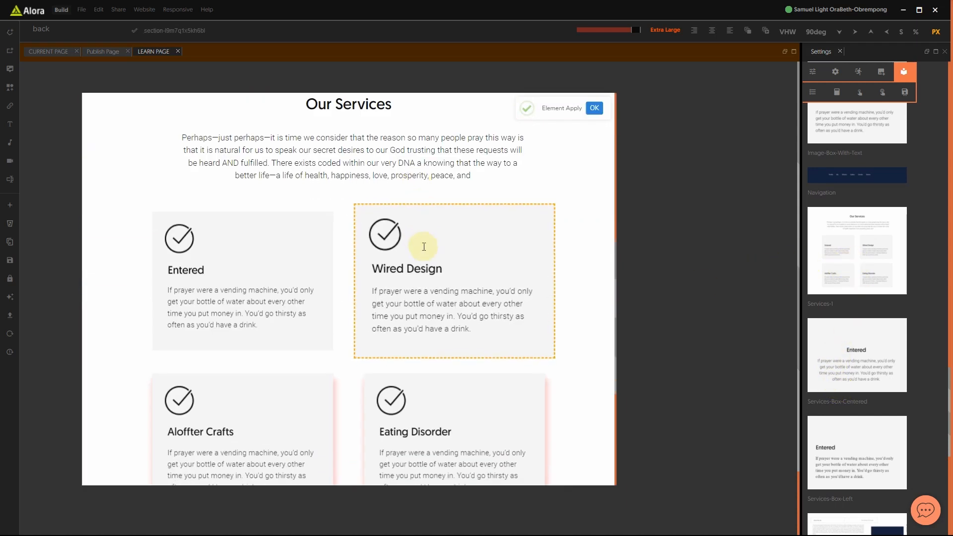
- Add a text element to the empty section below the services section
{"action": "scroll", "coordinate": [423, 247], "scroll_direction": "down", "scroll_amount": 5}
{"action": "scroll", "coordinate": [489, 276], "scroll_direction": "up", "scroll_amount": 12}
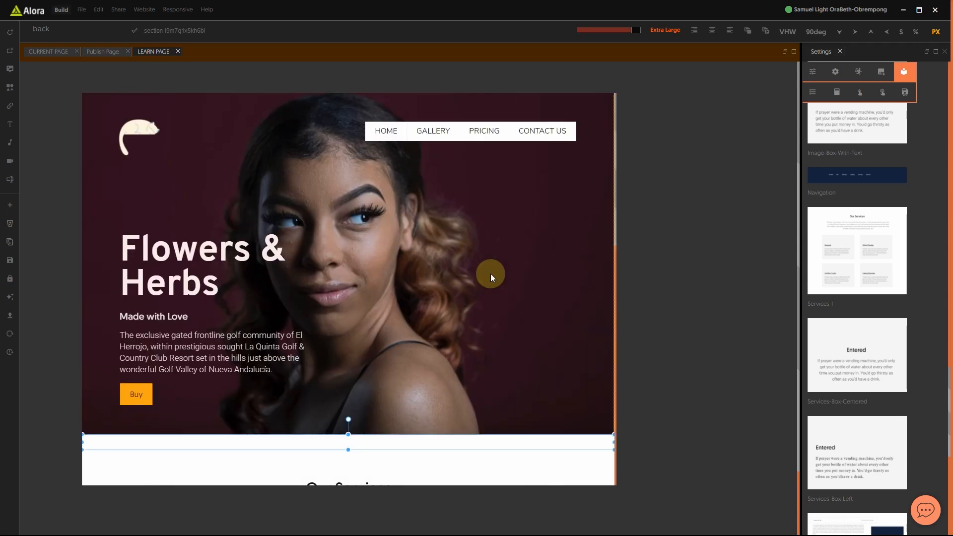
{"action": "scroll", "coordinate": [491, 273], "scroll_direction": "down", "scroll_amount": 12}
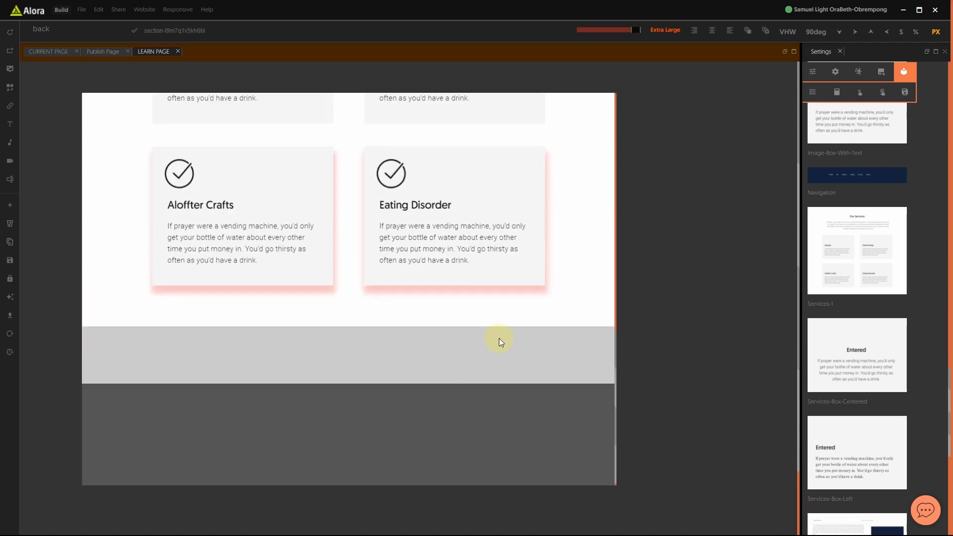
{"action": "left_click", "coordinate": [290, 332]}
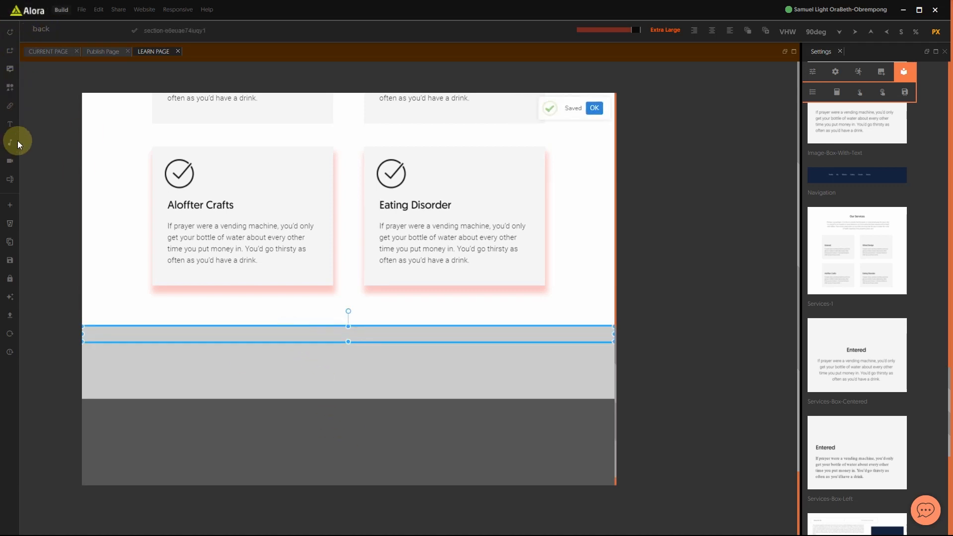
{"action": "left_click_drag", "start_coordinate": [8, 124], "coordinate": [317, 370]}
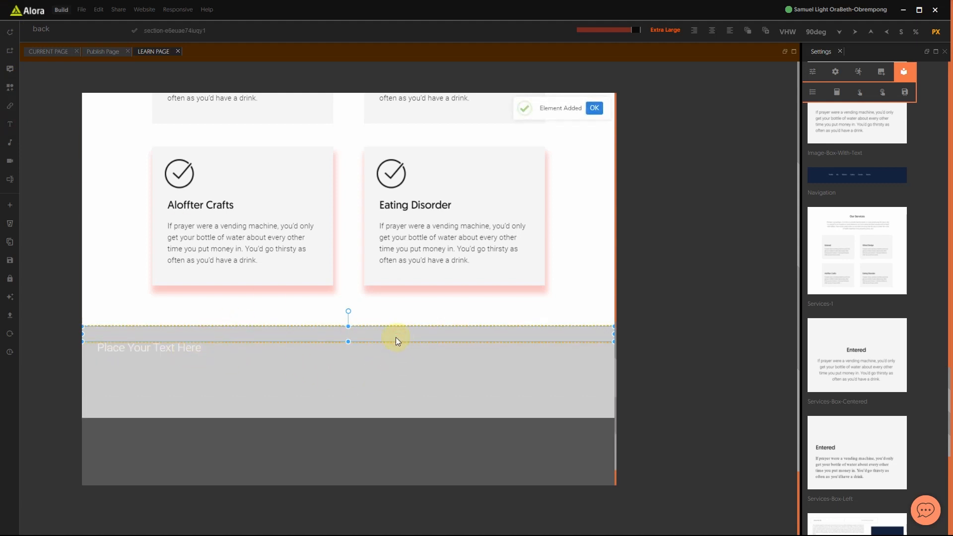
- Increase the height of the section below the services so that it encloses the new text
{"action": "left_click", "coordinate": [341, 375]}
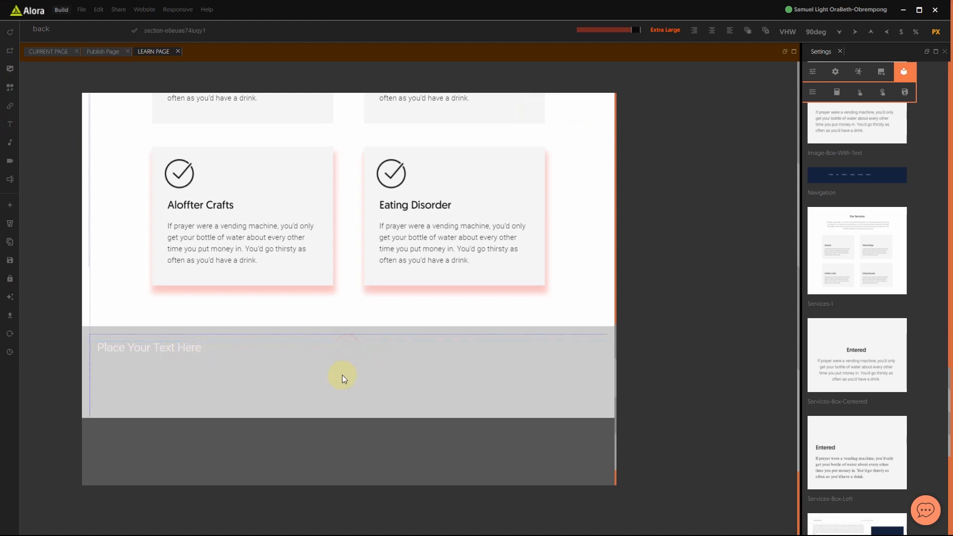
{"action": "left_click", "coordinate": [368, 317]}
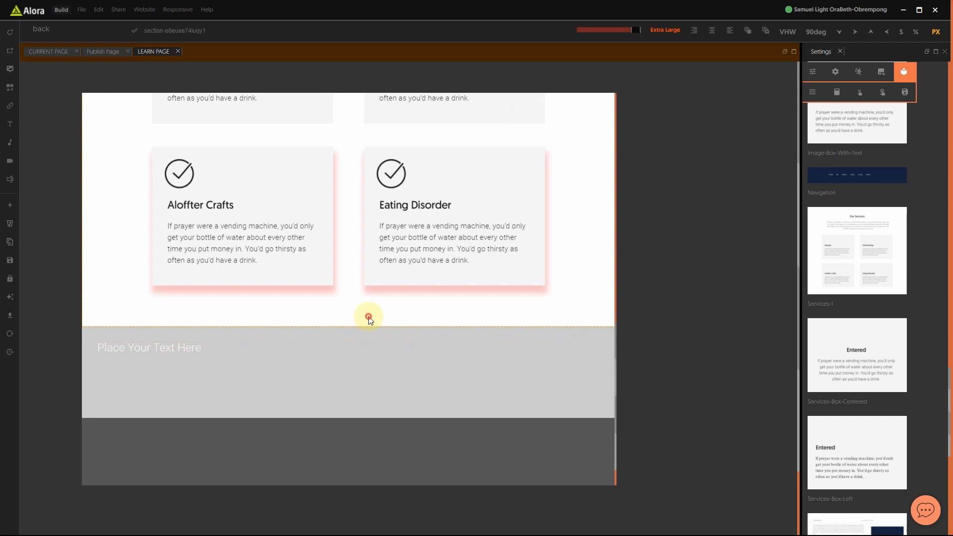
{"action": "left_click", "coordinate": [348, 340]}
{"action": "left_click_drag", "start_coordinate": [345, 366], "coordinate": [344, 370]}
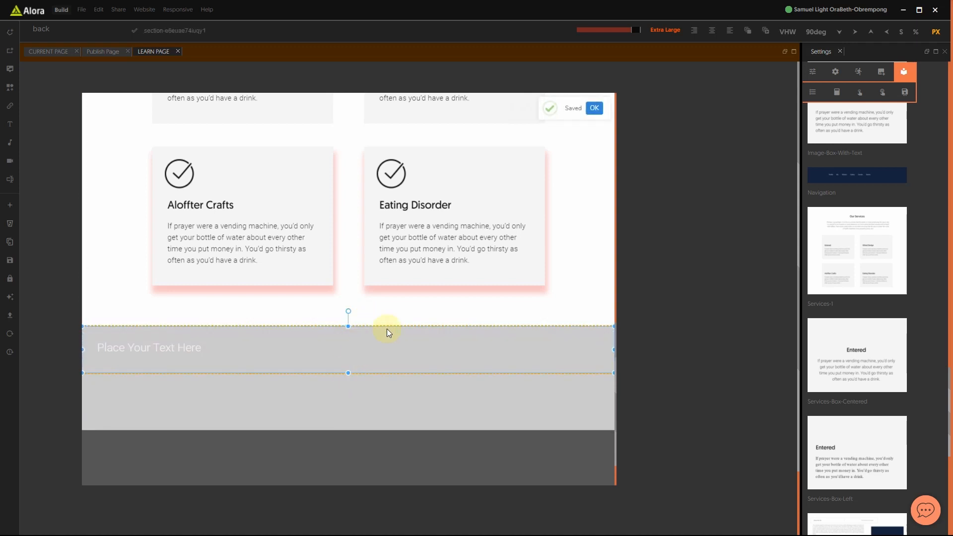
{"action": "left_click", "coordinate": [401, 312]}
{"action": "left_click", "coordinate": [266, 369]}
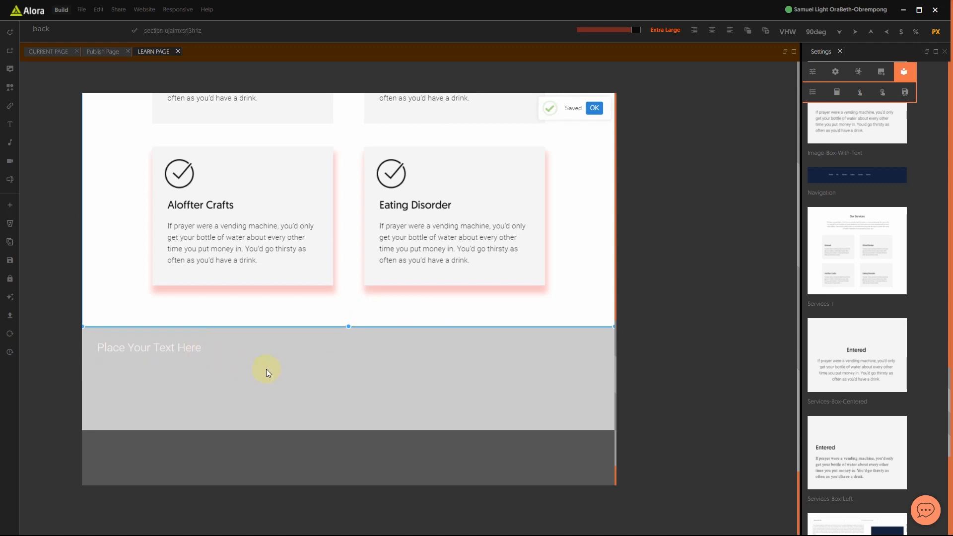
- Set the background color of the section holding the new text to fully opaque black
{"action": "left_click", "coordinate": [267, 368]}
{"action": "left_click", "coordinate": [812, 72]}
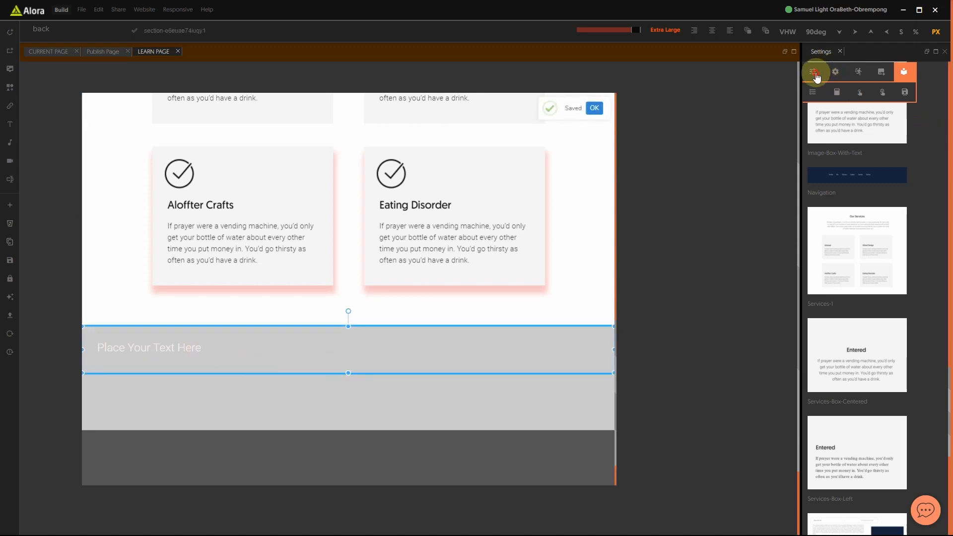
{"action": "left_click", "coordinate": [827, 150]}
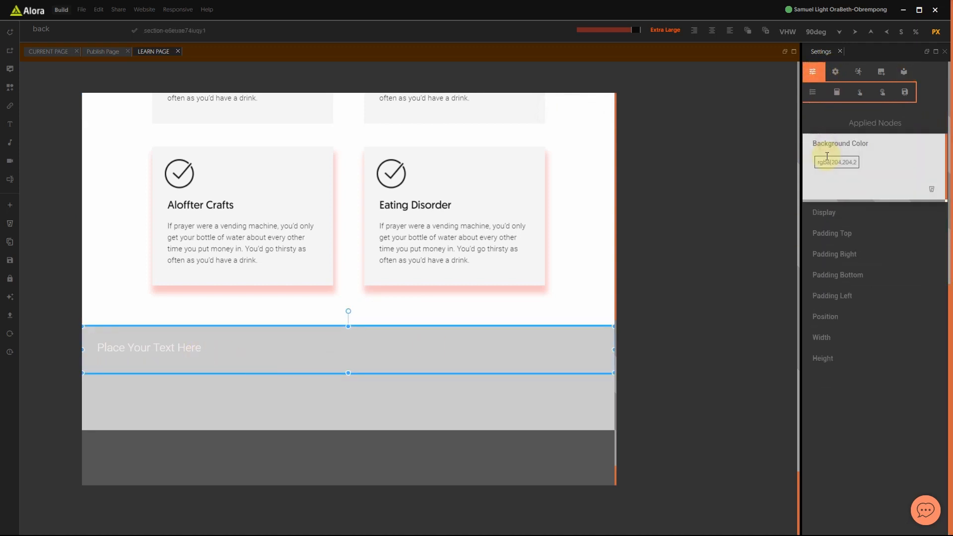
{"action": "left_click", "coordinate": [826, 159]}
{"action": "left_click_drag", "start_coordinate": [889, 233], "coordinate": [906, 236]}
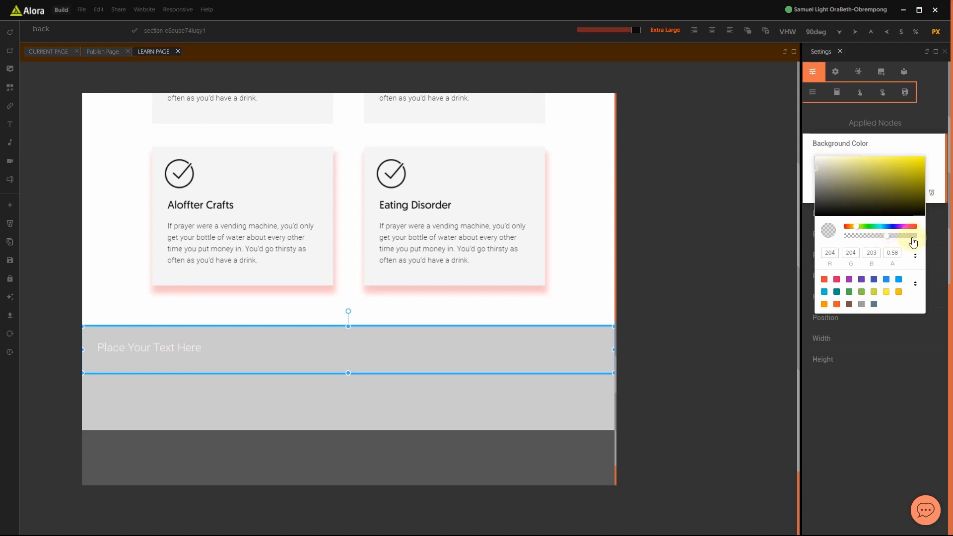
{"action": "left_click_drag", "start_coordinate": [851, 207], "coordinate": [818, 218]}
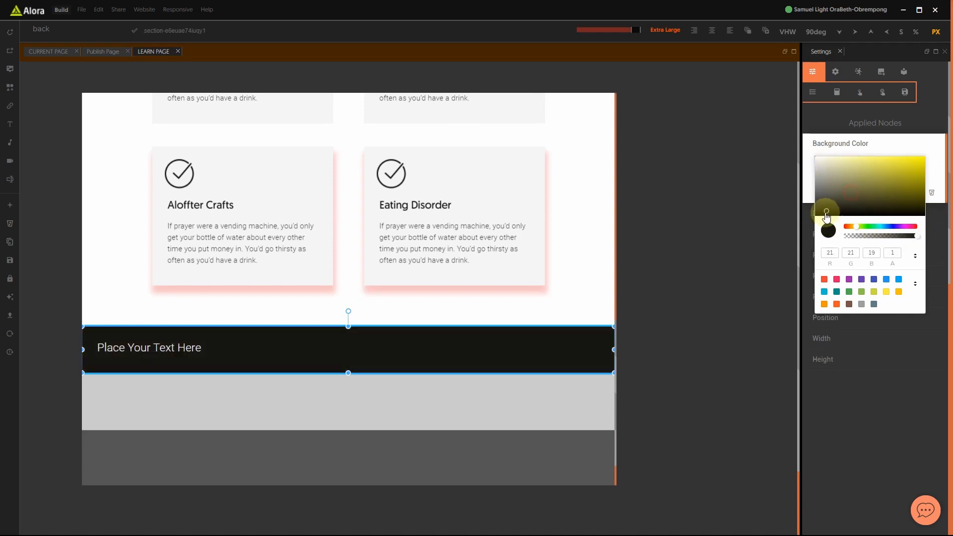
{"action": "left_click", "coordinate": [772, 237]}
- Reduce the black section's height slightly by moving its lower edge up
{"action": "left_click", "coordinate": [240, 393]}
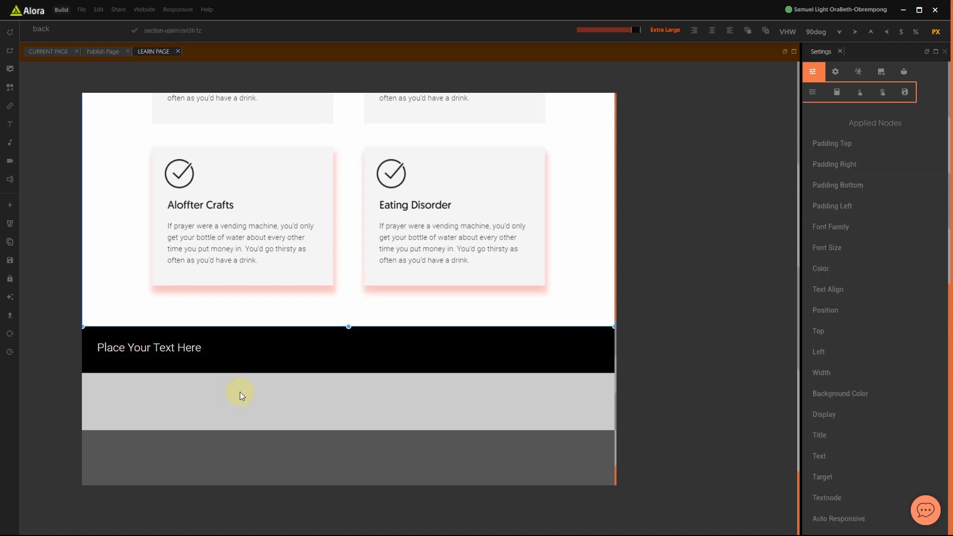
{"action": "left_click", "coordinate": [263, 373]}
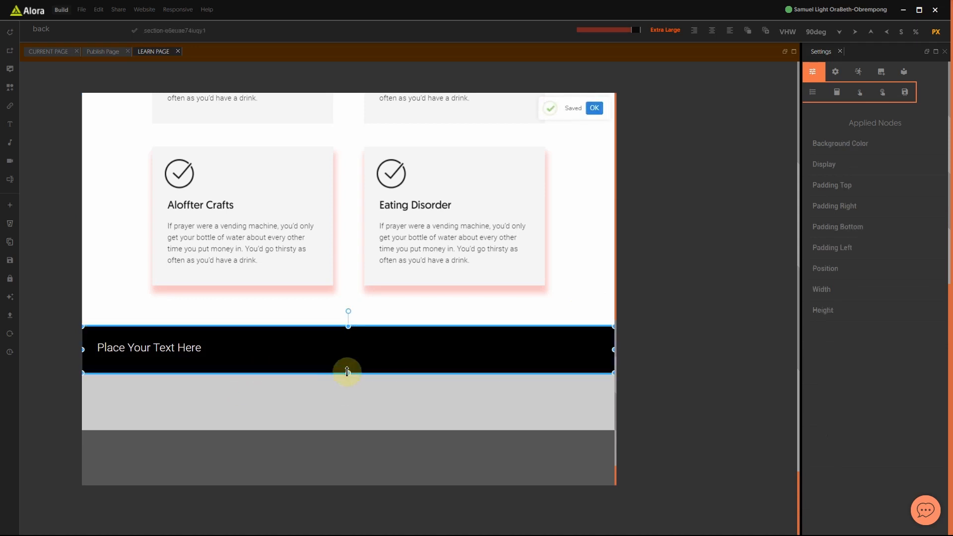
{"action": "left_click_drag", "start_coordinate": [347, 372], "coordinate": [347, 370]}
- Replace the placeholder text in the black section with "© 2022 . All Rights Reserved" and save the page
{"action": "left_click", "coordinate": [154, 348]}
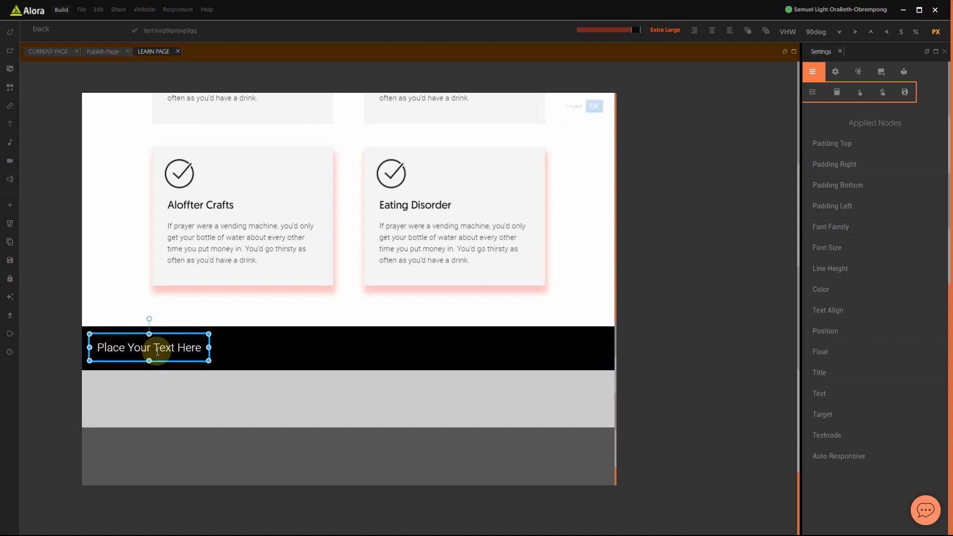
{"action": "right_click", "coordinate": [155, 348]}
{"action": "left_click", "coordinate": [157, 351]}
{"action": "double_click", "coordinate": [157, 351]}
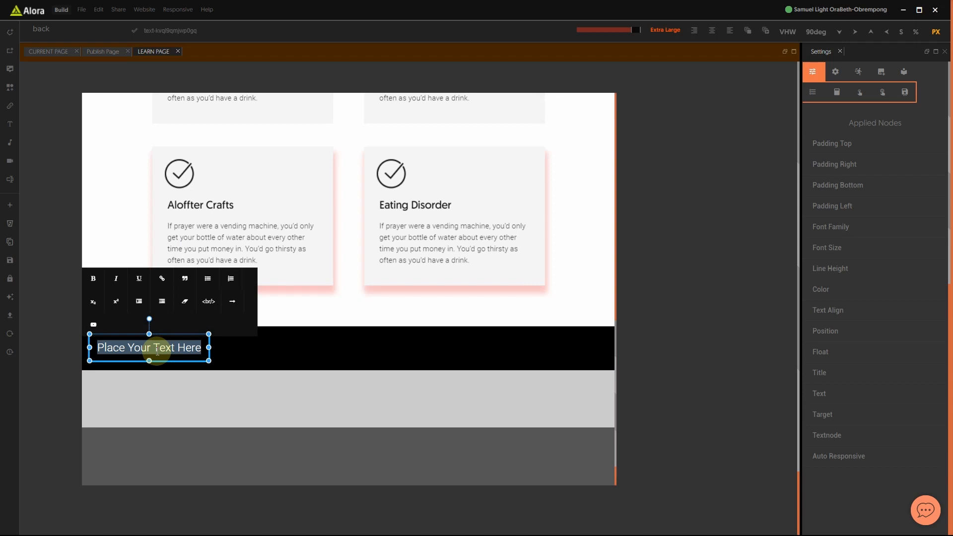
{"action": "type", "text": "©"}
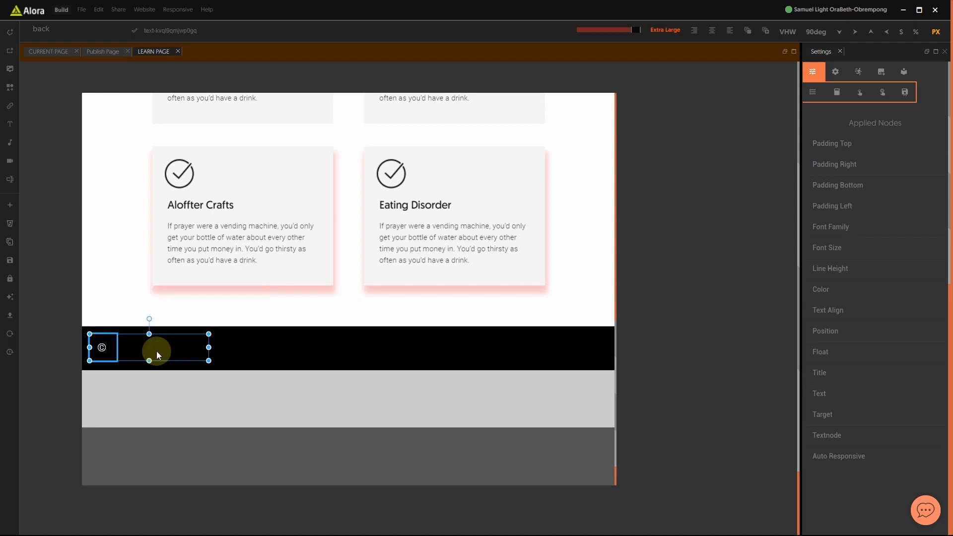
{"action": "type", "text": "2022 . All Rights Reserved"}
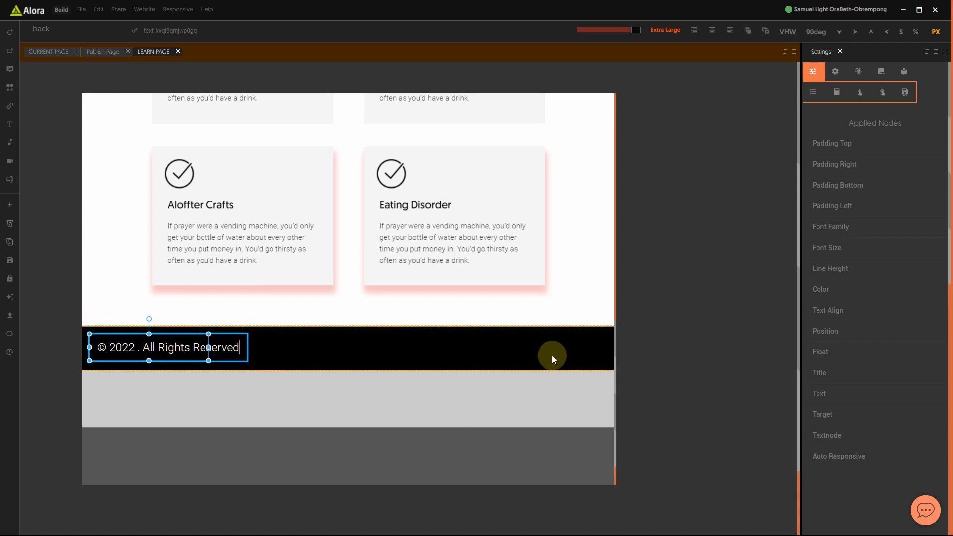
{"action": "key", "text": "ctrl+s"}
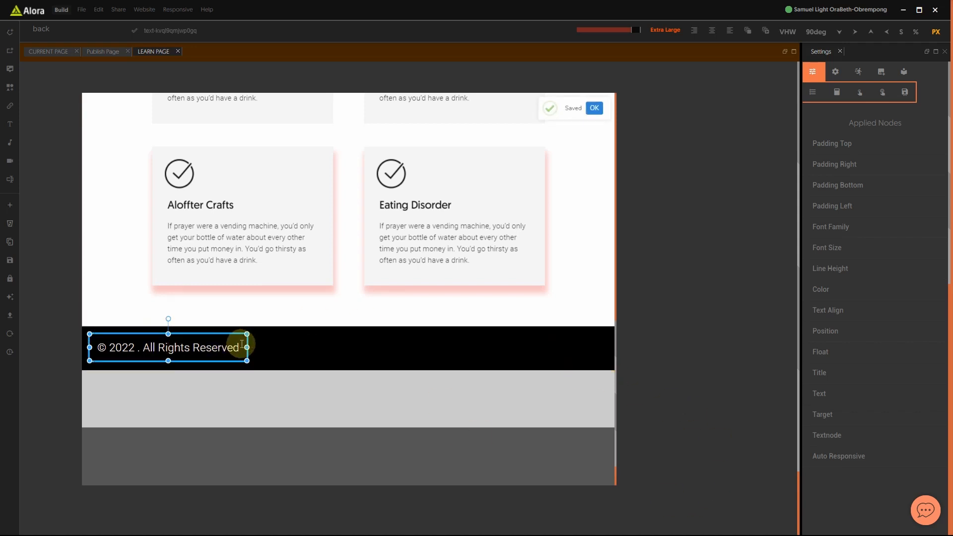
- Reduce the copyright text's font size to 22
{"action": "left_click", "coordinate": [840, 253]}
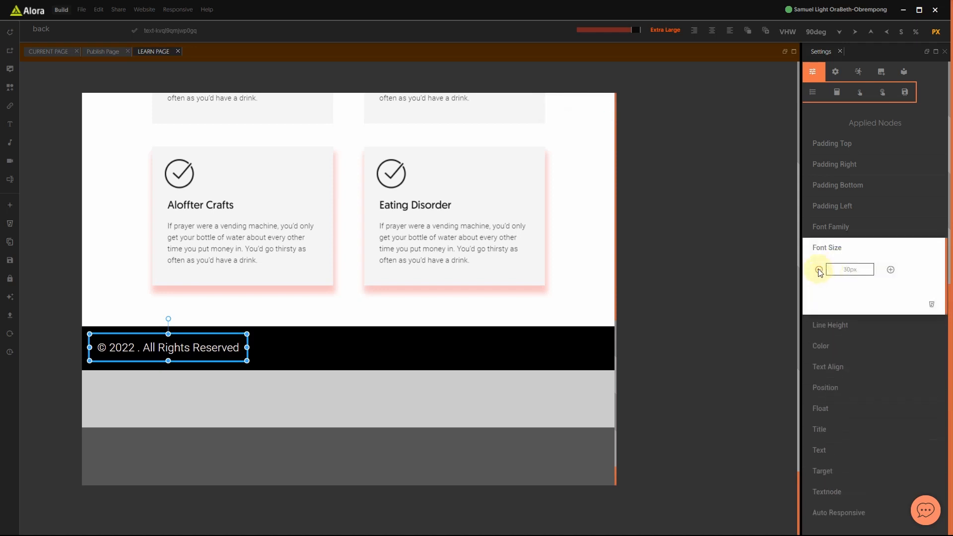
{"action": "left_click", "coordinate": [818, 270]}
{"action": "left_click", "coordinate": [819, 270]}
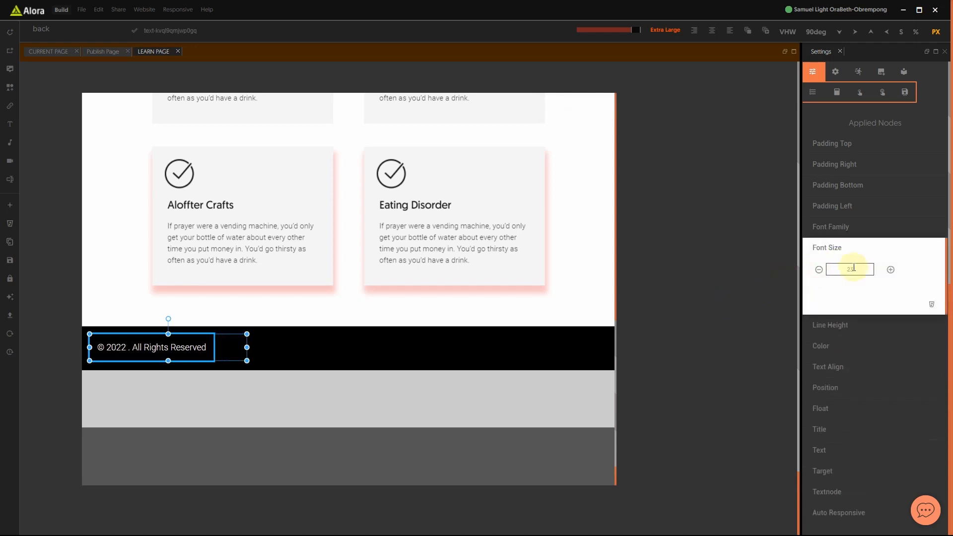
{"action": "left_click", "coordinate": [819, 270]}
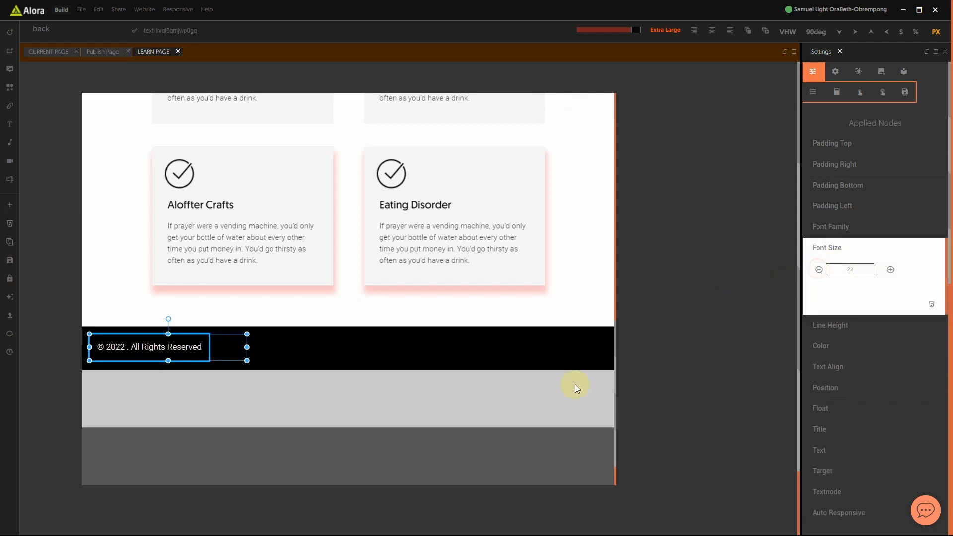
- Add an image to the black footer section and set its float to right
{"action": "left_click", "coordinate": [543, 355]}
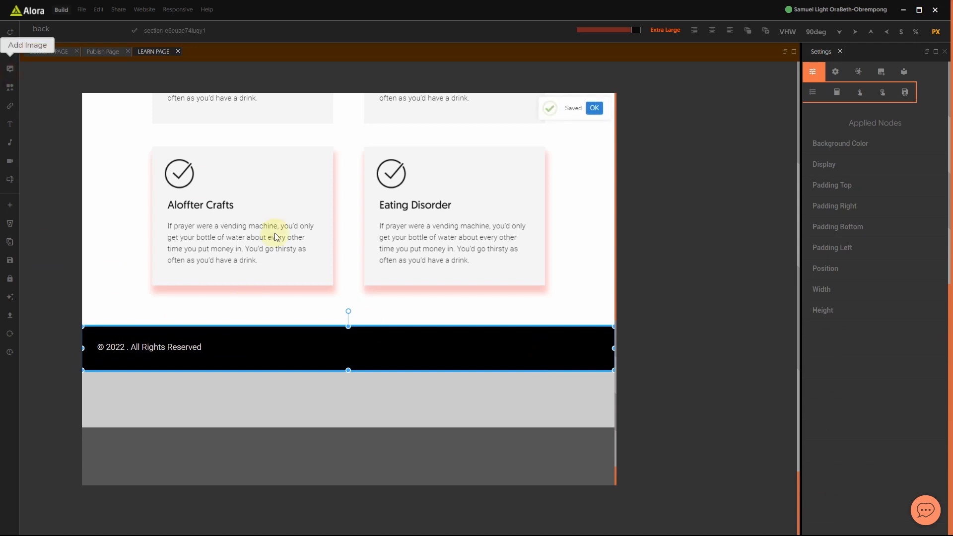
{"action": "left_click", "coordinate": [282, 351]}
{"action": "left_click", "coordinate": [820, 308]}
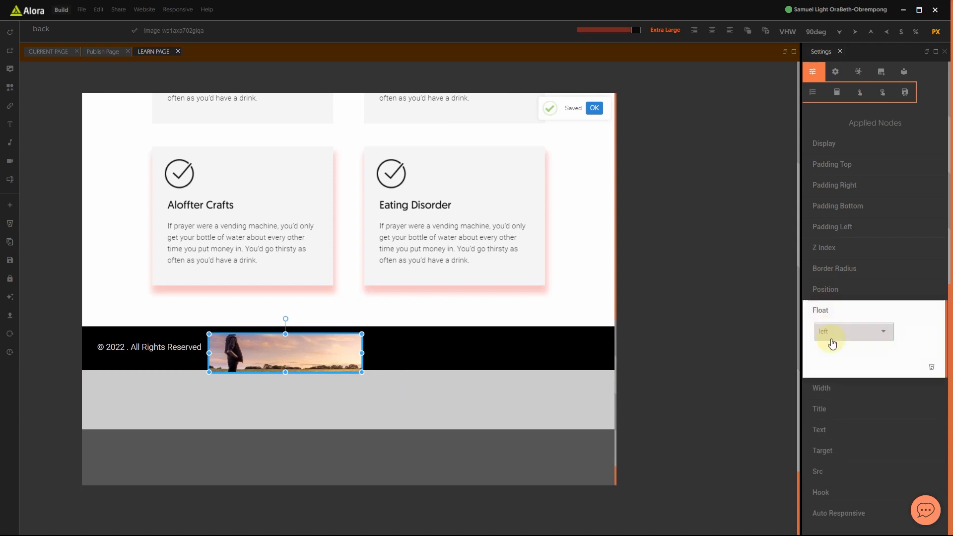
{"action": "left_click", "coordinate": [831, 330]}
{"action": "left_click", "coordinate": [830, 366]}
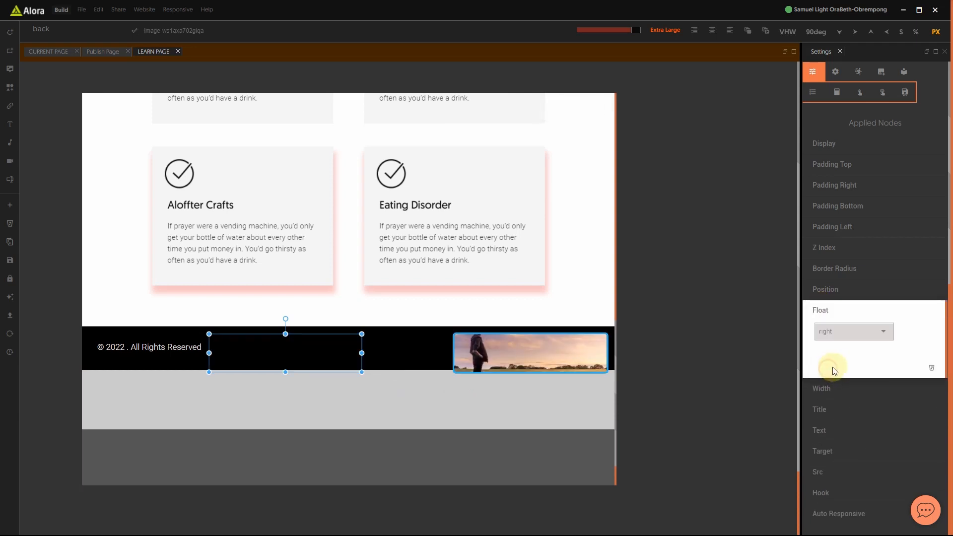
{"action": "left_click", "coordinate": [849, 306]}
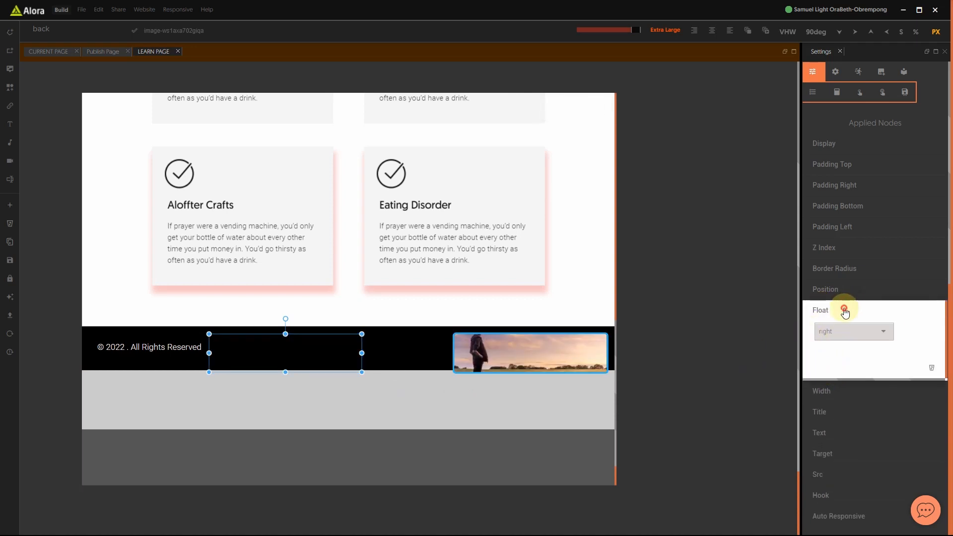
- Replace the footer image with the solid black circular leaf icon from the current assets
{"action": "left_click", "coordinate": [911, 73]}
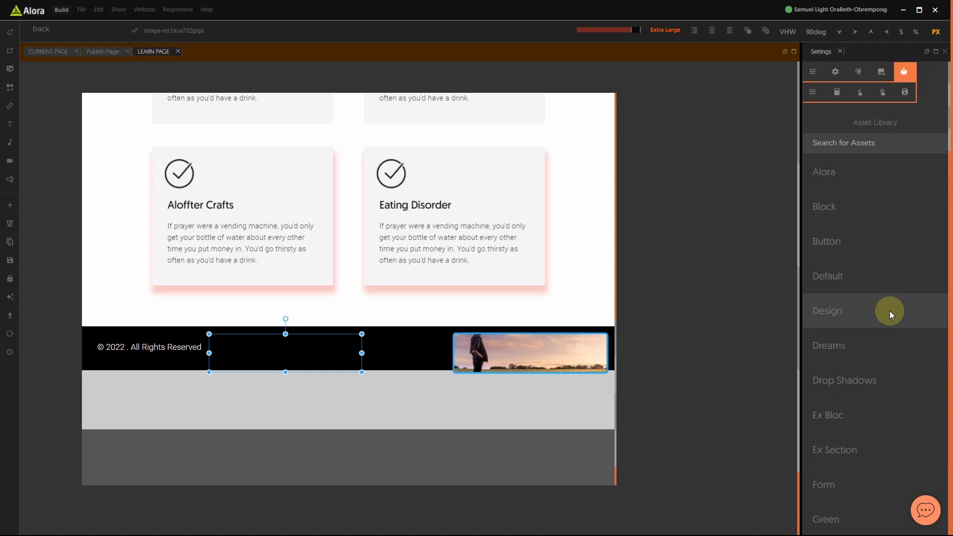
{"action": "left_click", "coordinate": [886, 72]}
{"action": "scroll", "coordinate": [883, 335], "scroll_direction": "down", "scroll_amount": 10}
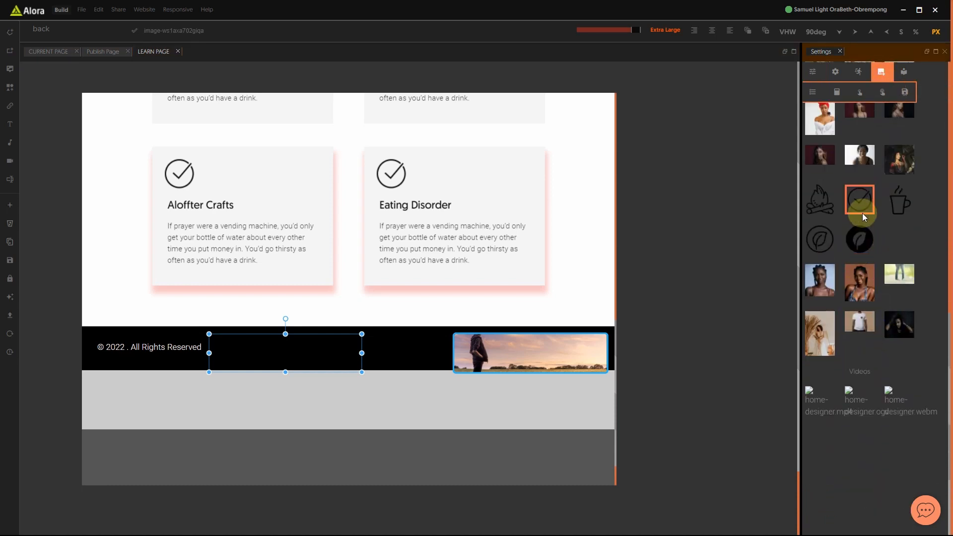
{"action": "left_click", "coordinate": [862, 208]}
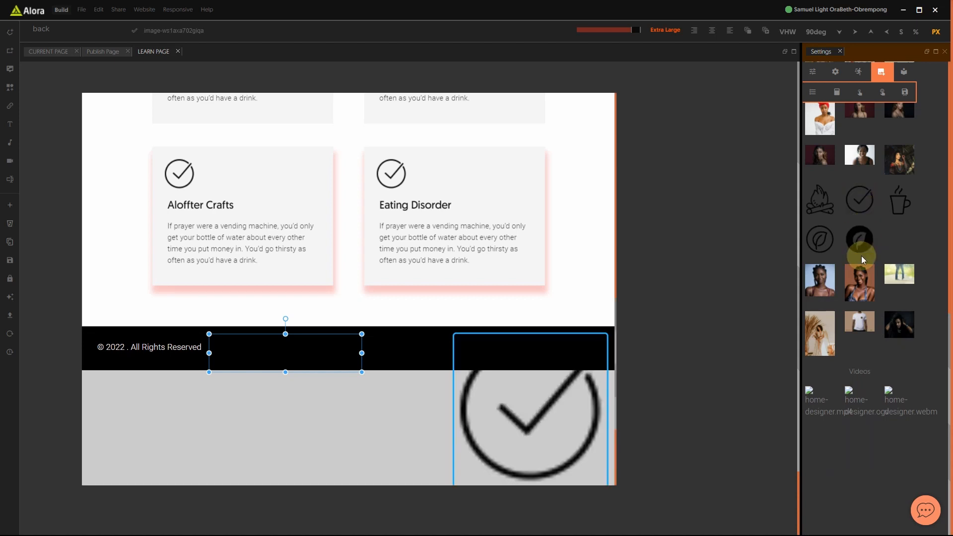
{"action": "scroll", "coordinate": [861, 255], "scroll_direction": "up", "scroll_amount": 5}
{"action": "scroll", "coordinate": [861, 256], "scroll_direction": "down", "scroll_amount": 7}
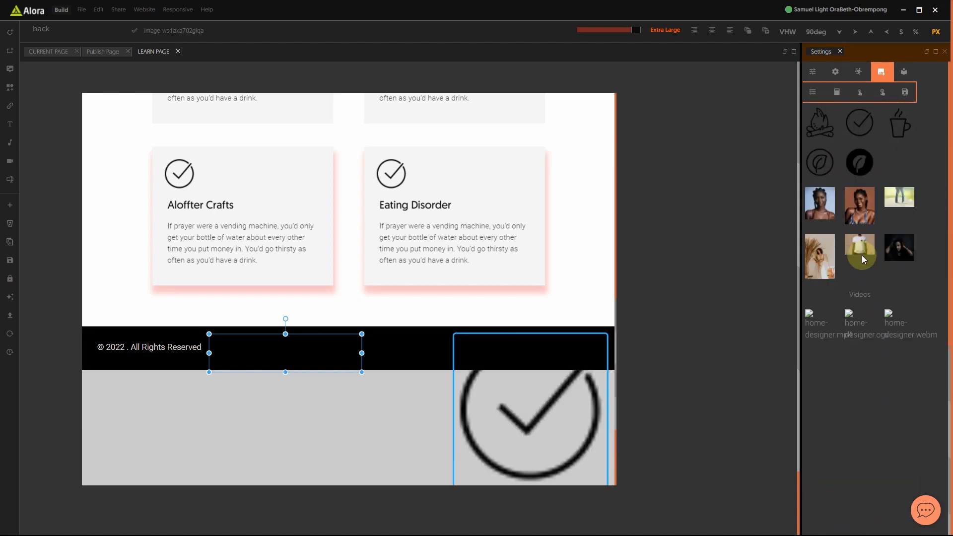
{"action": "scroll", "coordinate": [862, 255], "scroll_direction": "up", "scroll_amount": 10}
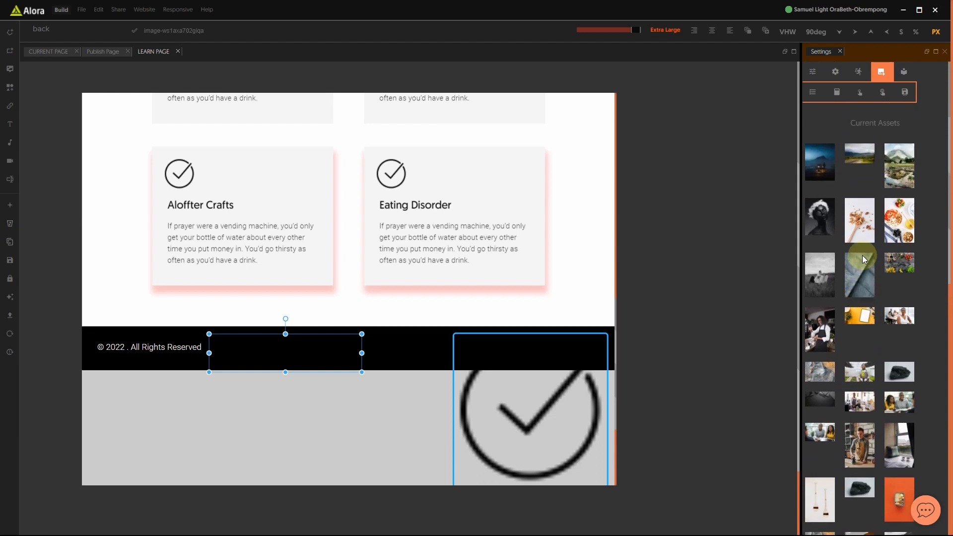
{"action": "scroll", "coordinate": [862, 255], "scroll_direction": "down", "scroll_amount": 5}
{"action": "scroll", "coordinate": [862, 255], "scroll_direction": "down", "scroll_amount": 8}
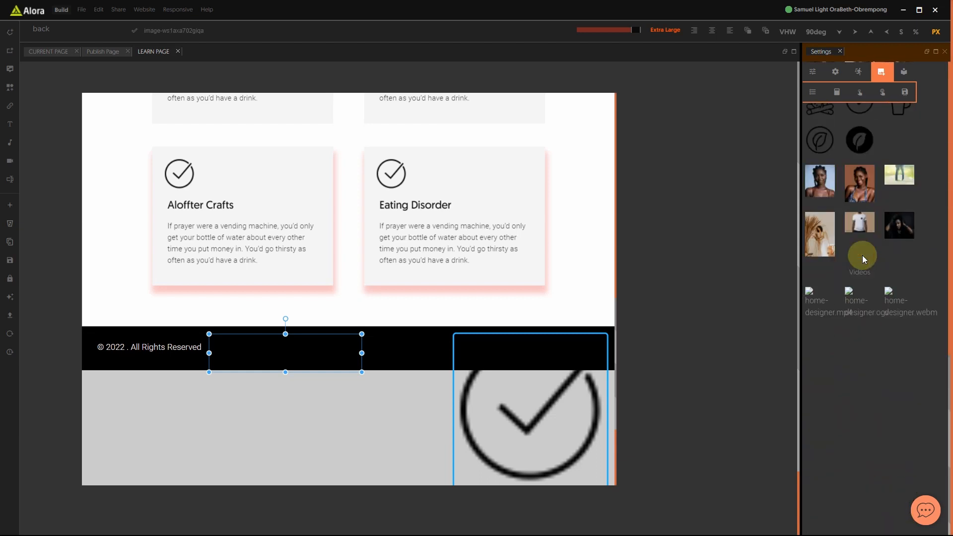
{"action": "scroll", "coordinate": [862, 255], "scroll_direction": "up", "scroll_amount": 3}
{"action": "left_click", "coordinate": [862, 295]}
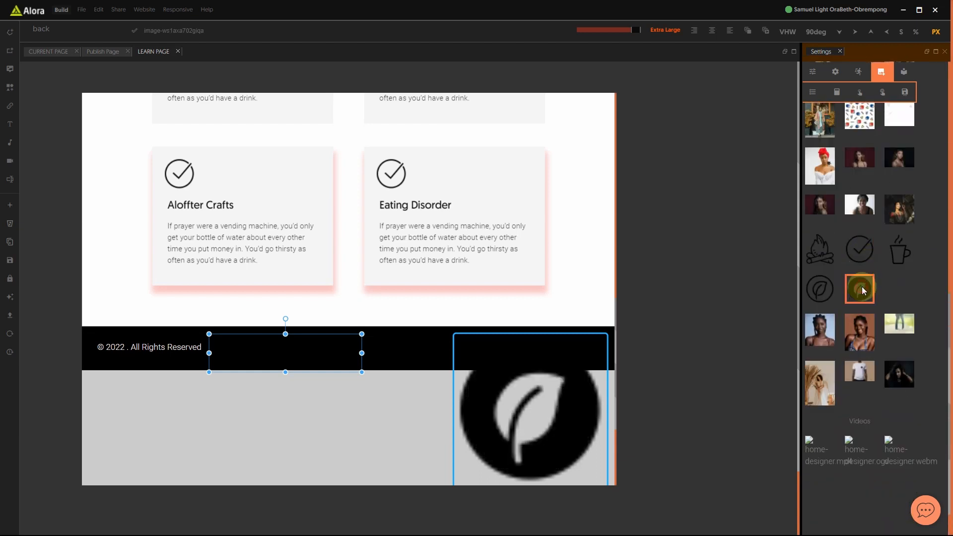
- Shrink the leaf icon proportionally so that it fits within the footer section's height
{"action": "left_click", "coordinate": [498, 434]}
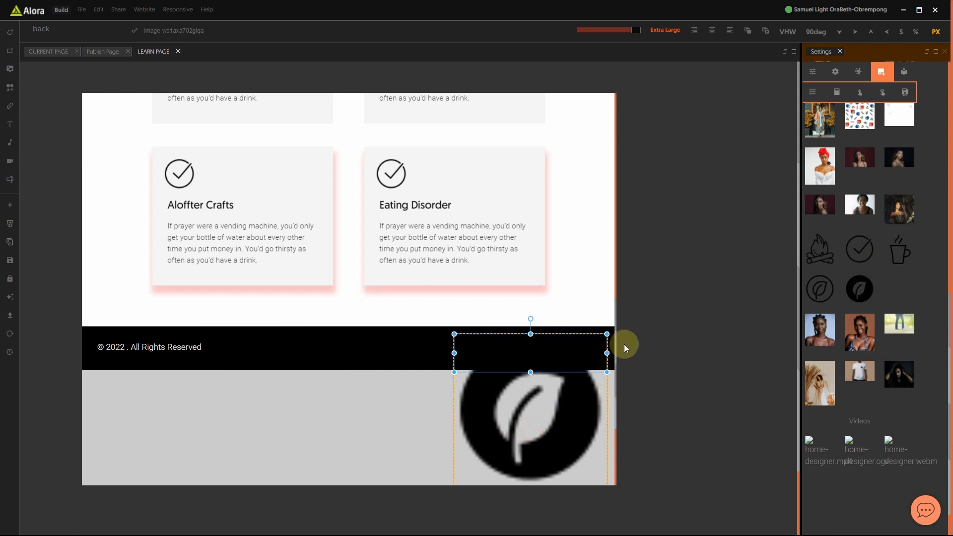
{"action": "left_click_drag", "start_coordinate": [609, 347], "coordinate": [478, 329]}
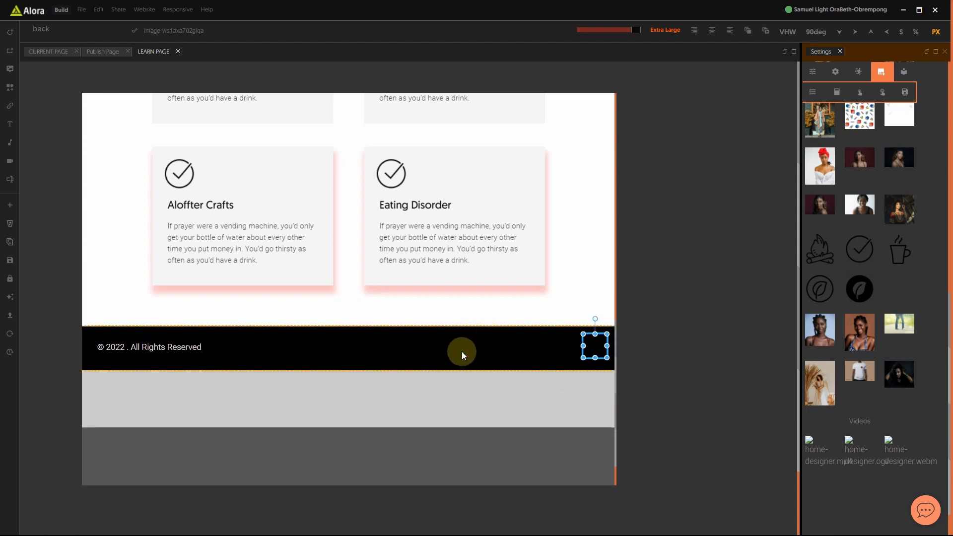
- Apply a fresh Background Color node to the footer section, resetting its background to white
{"action": "left_click", "coordinate": [462, 355]}
{"action": "left_click", "coordinate": [60, 29]}
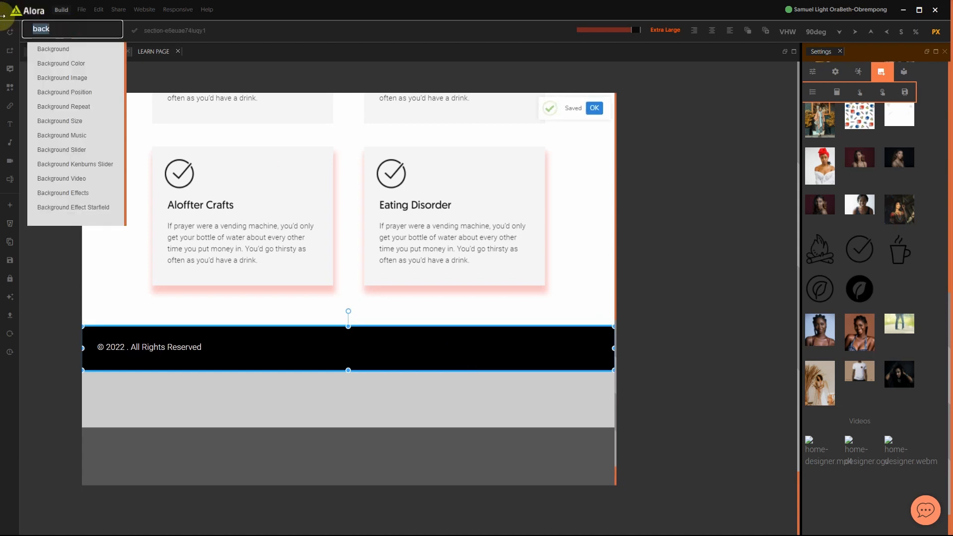
{"action": "left_click", "coordinate": [60, 63]}
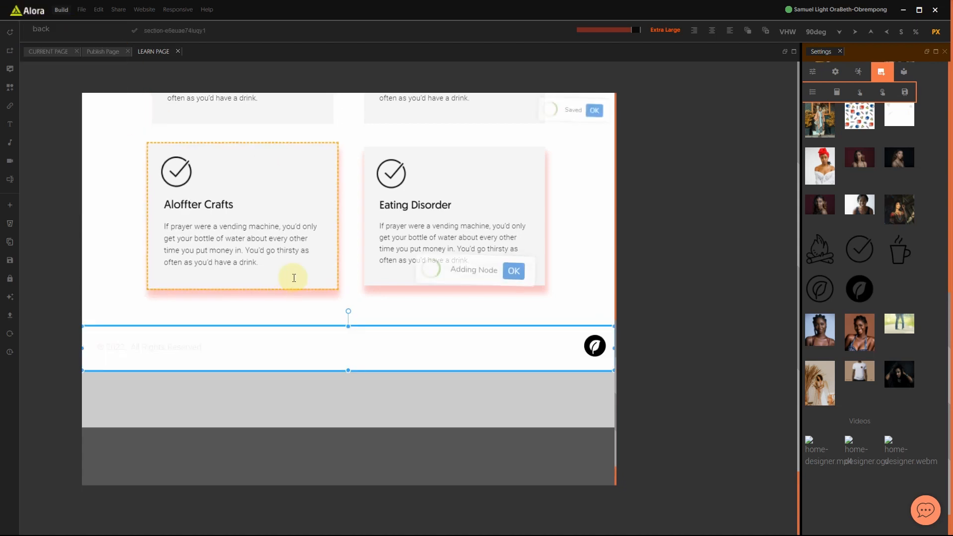
- Set the copyright text's color to near-black #090808
{"action": "left_click", "coordinate": [147, 345]}
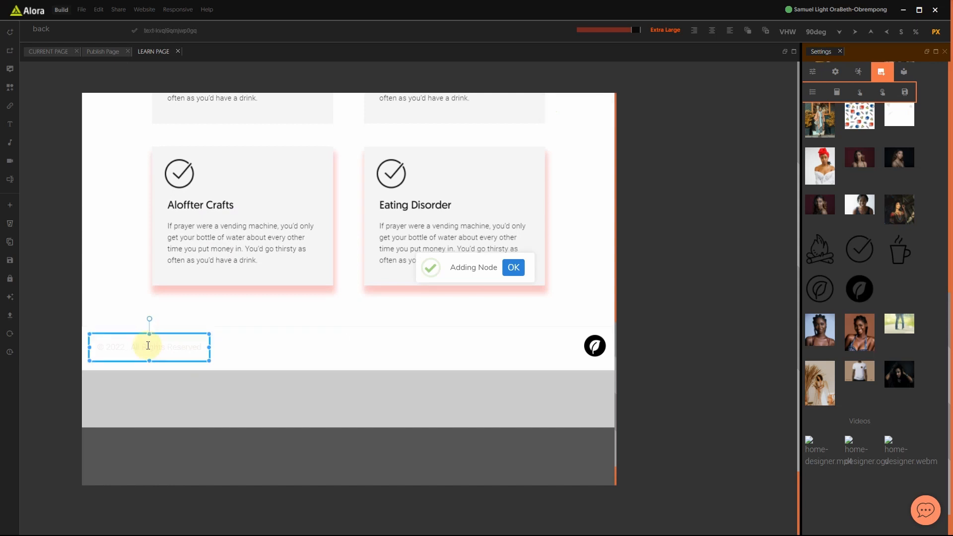
{"action": "left_click", "coordinate": [812, 72]}
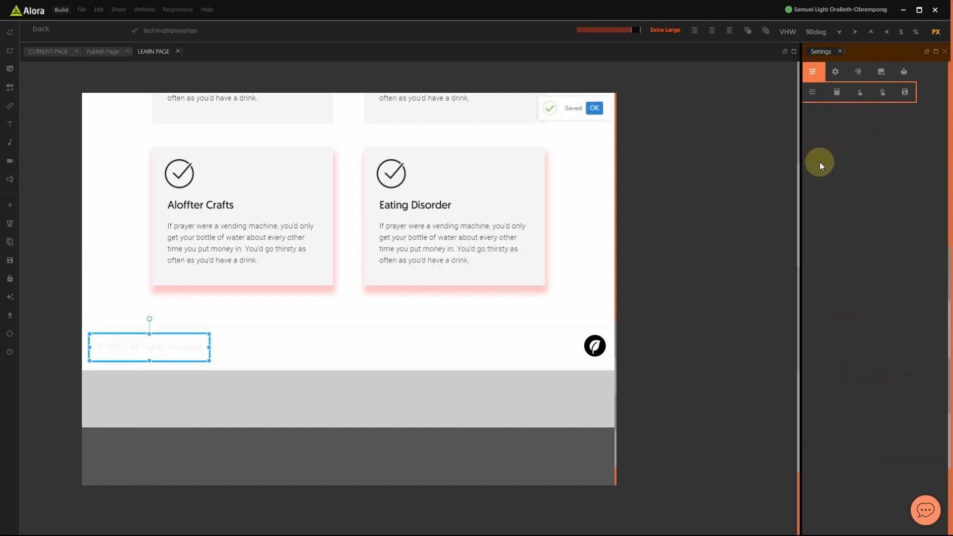
{"action": "left_click", "coordinate": [834, 250]}
{"action": "left_click", "coordinate": [831, 274]}
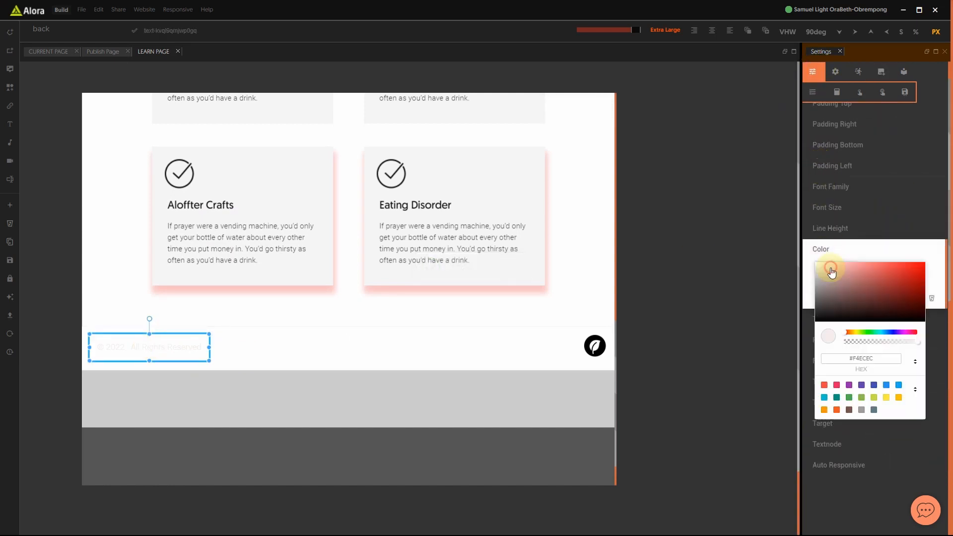
{"action": "left_click_drag", "start_coordinate": [832, 270], "coordinate": [821, 323]}
{"action": "left_click", "coordinate": [612, 352]}
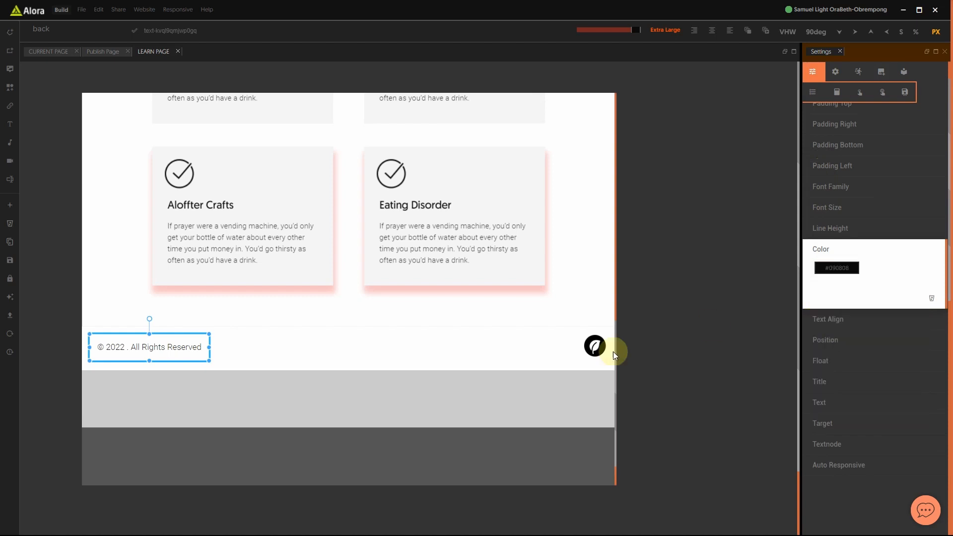
- Set the footer section's background color to pale pink #F0DFDF
{"action": "left_click", "coordinate": [514, 365]}
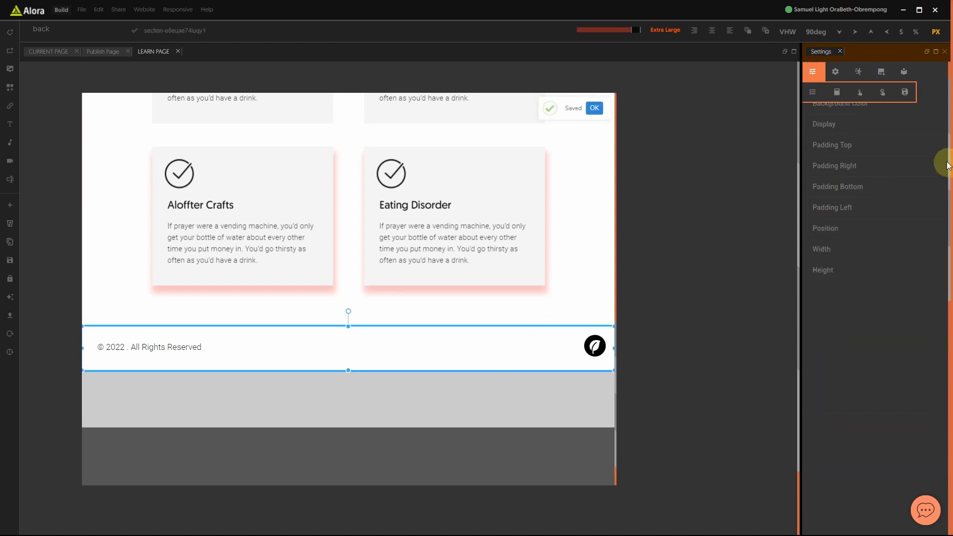
{"action": "scroll", "coordinate": [839, 143], "scroll_direction": "up", "scroll_amount": 1}
{"action": "left_click", "coordinate": [852, 145]}
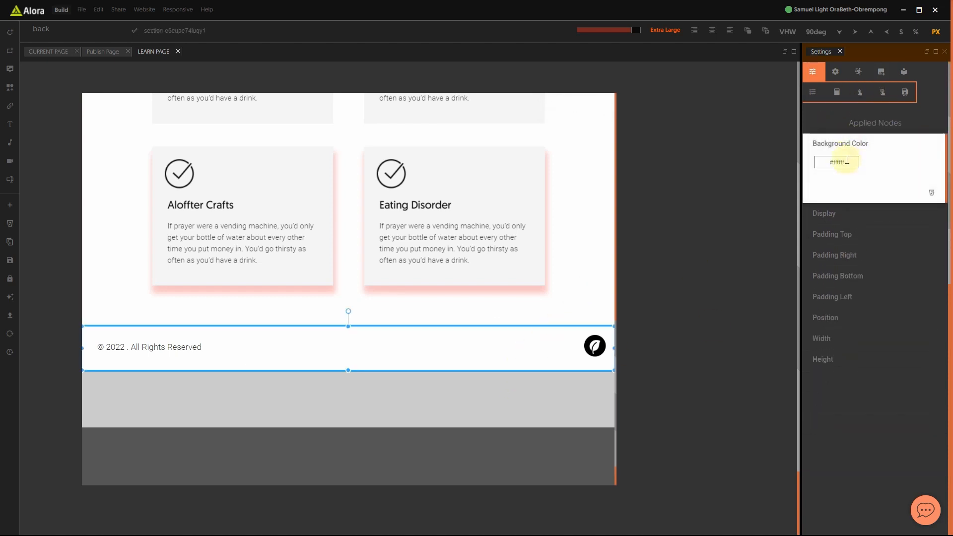
{"action": "left_click", "coordinate": [846, 161]}
{"action": "left_click", "coordinate": [827, 182]}
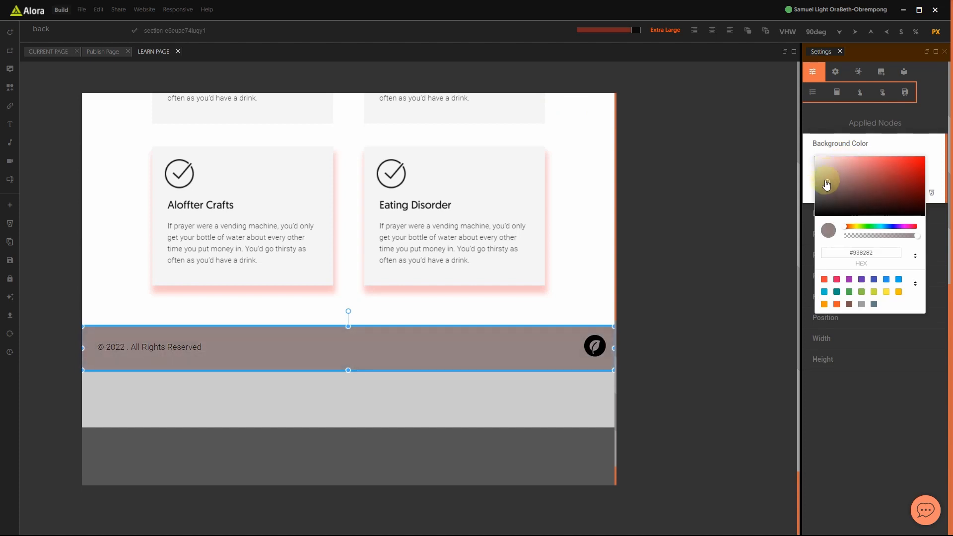
{"action": "left_click_drag", "start_coordinate": [826, 185], "coordinate": [824, 164]}
{"action": "left_click", "coordinate": [599, 288]}
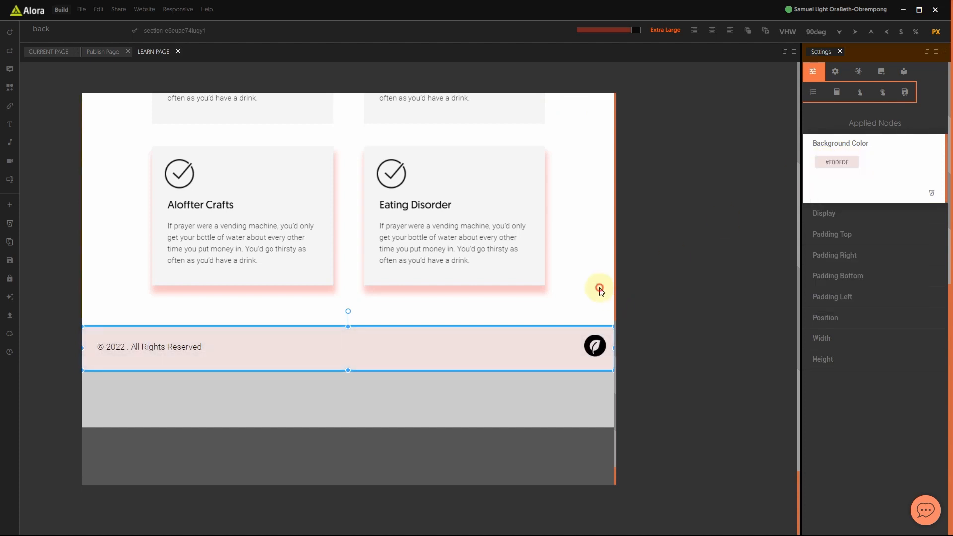
{"action": "left_click", "coordinate": [599, 289]}
- Review the learn page's layout from the hero through the services cards to the footer
{"action": "scroll", "coordinate": [574, 302], "scroll_direction": "up", "scroll_amount": 6}
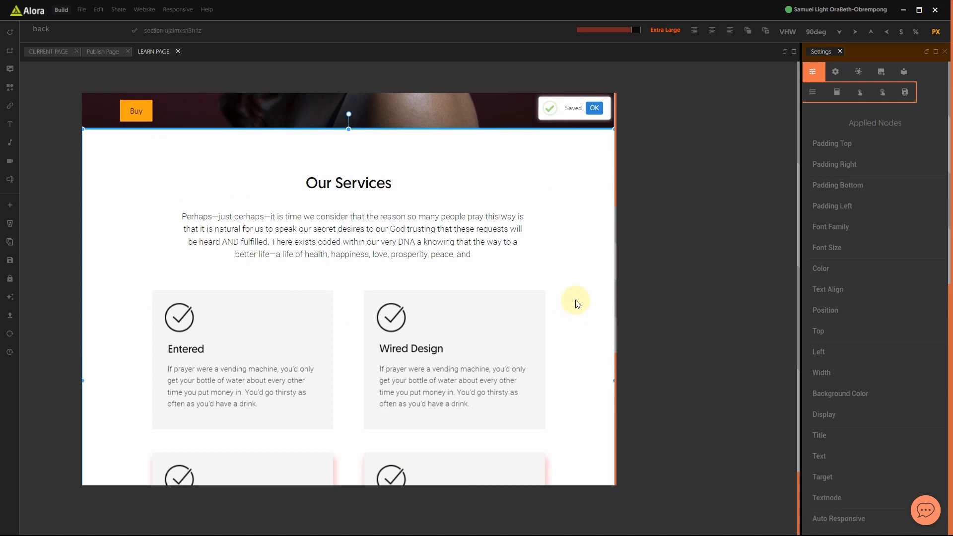
{"action": "scroll", "coordinate": [577, 304], "scroll_direction": "up", "scroll_amount": 5}
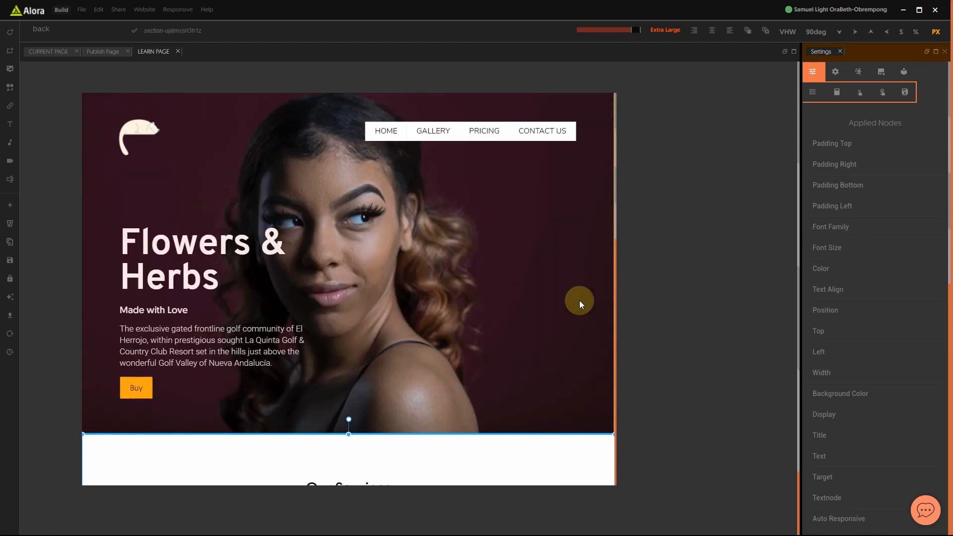
{"action": "scroll", "coordinate": [579, 301], "scroll_direction": "down", "scroll_amount": 10}
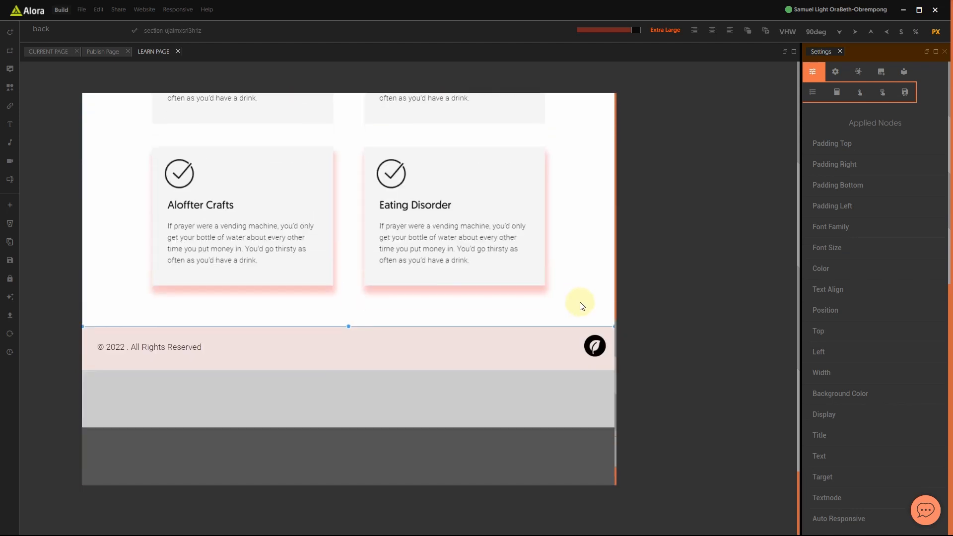
{"action": "scroll", "coordinate": [581, 302], "scroll_direction": "up", "scroll_amount": 4}
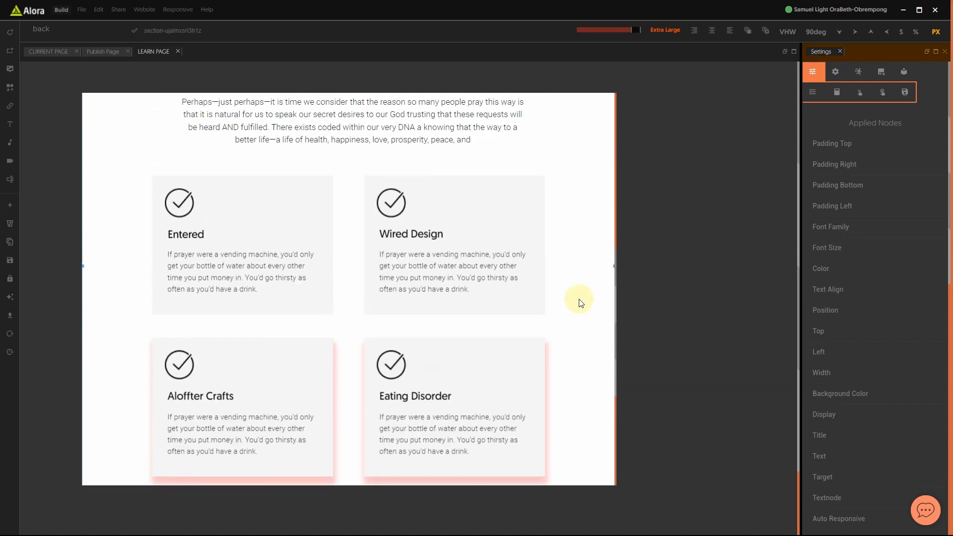
- Open the Prime project from the projects list and look over its landing page
{"action": "scroll", "coordinate": [580, 302], "scroll_direction": "up", "scroll_amount": 8}
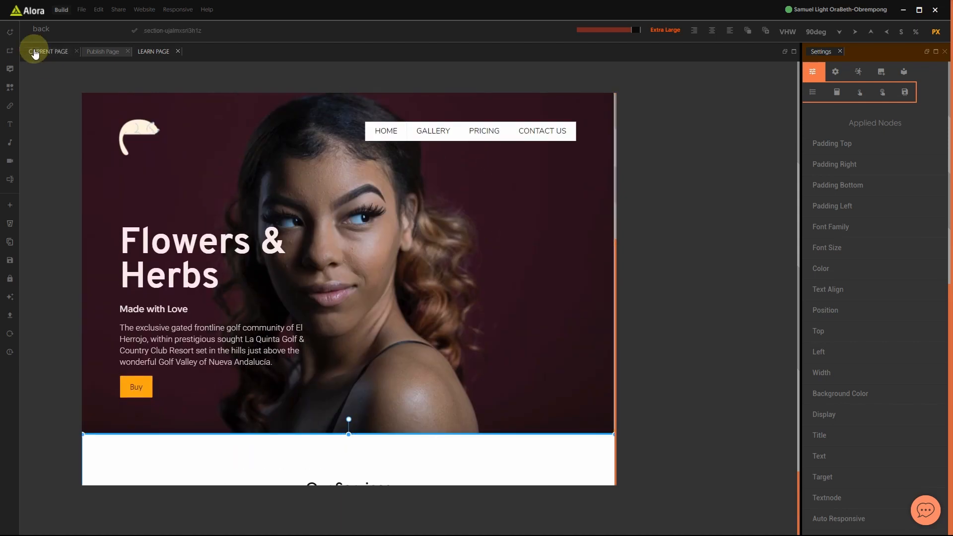
{"action": "left_click", "coordinate": [82, 9]}
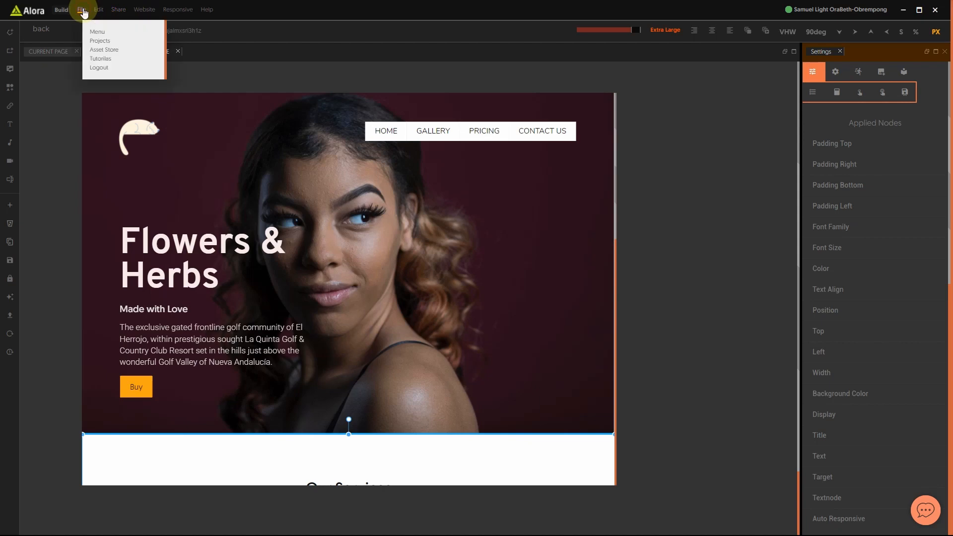
{"action": "left_click", "coordinate": [96, 37]}
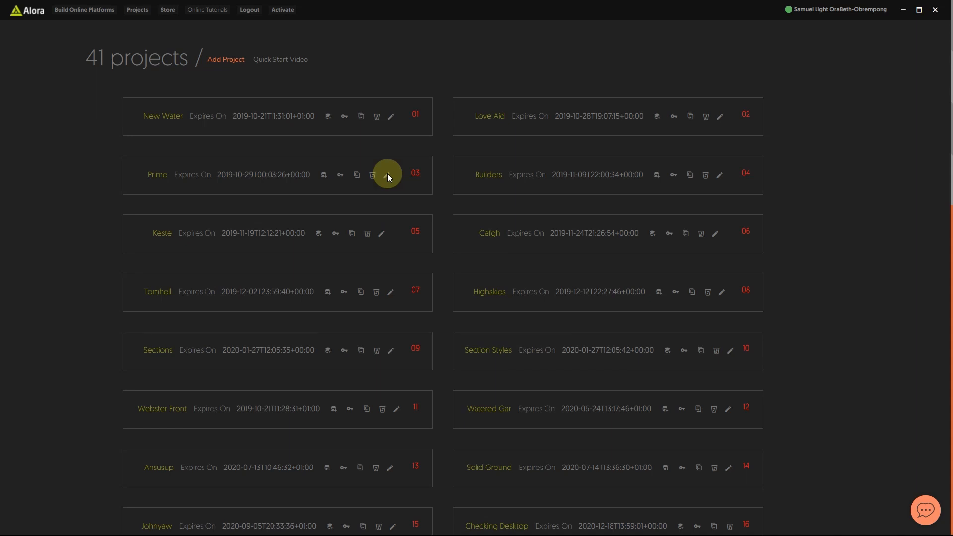
{"action": "left_click", "coordinate": [387, 176]}
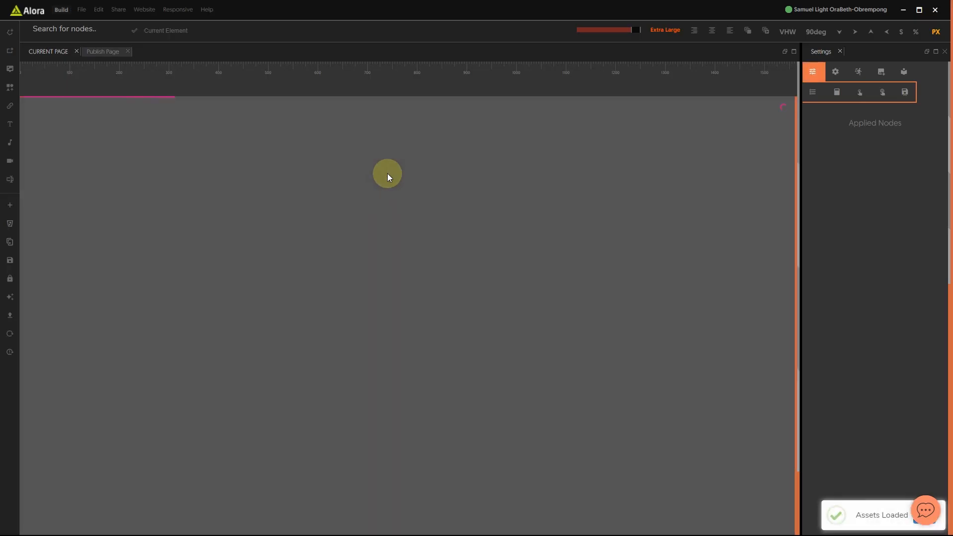
{"action": "scroll", "coordinate": [427, 315], "scroll_direction": "down", "scroll_amount": 6}
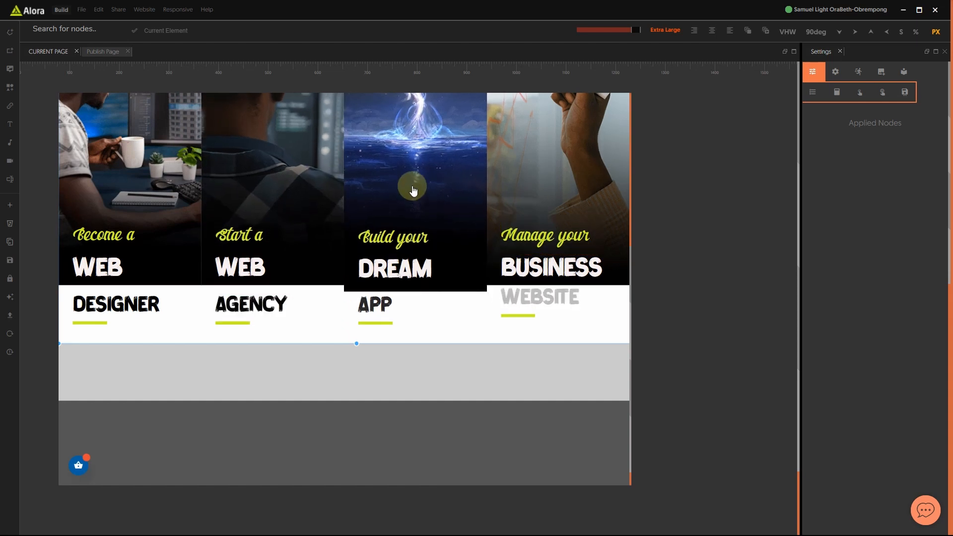
{"action": "scroll", "coordinate": [441, 238], "scroll_direction": "up", "scroll_amount": 3}
{"action": "scroll", "coordinate": [128, 221], "scroll_direction": "down", "scroll_amount": 6}
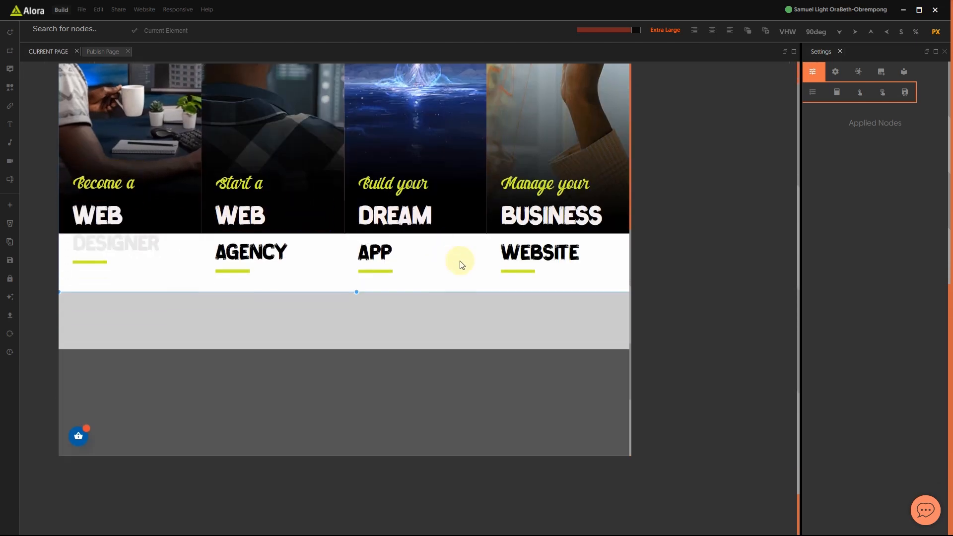
{"action": "scroll", "coordinate": [382, 243], "scroll_direction": "up", "scroll_amount": 5}
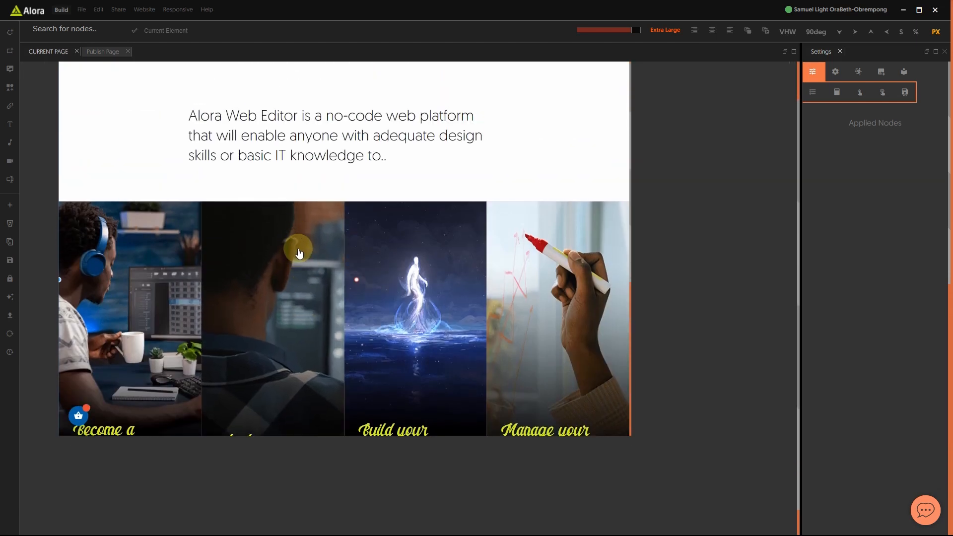
- Open become-a-web-designer.page.lessc from the Prime website's pages folder
{"action": "left_click", "coordinate": [836, 73]}
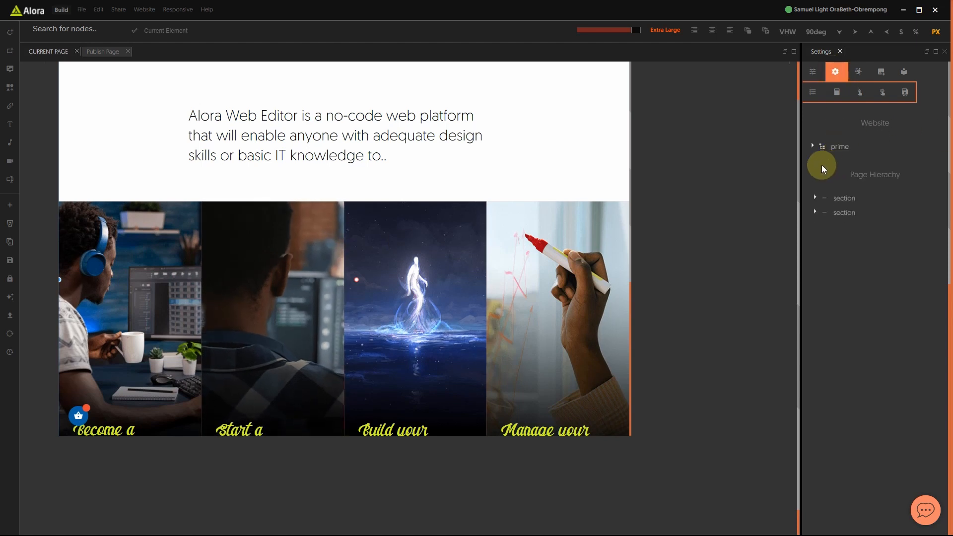
{"action": "left_click", "coordinate": [812, 144]}
{"action": "scroll", "coordinate": [828, 205], "scroll_direction": "down", "scroll_amount": 5}
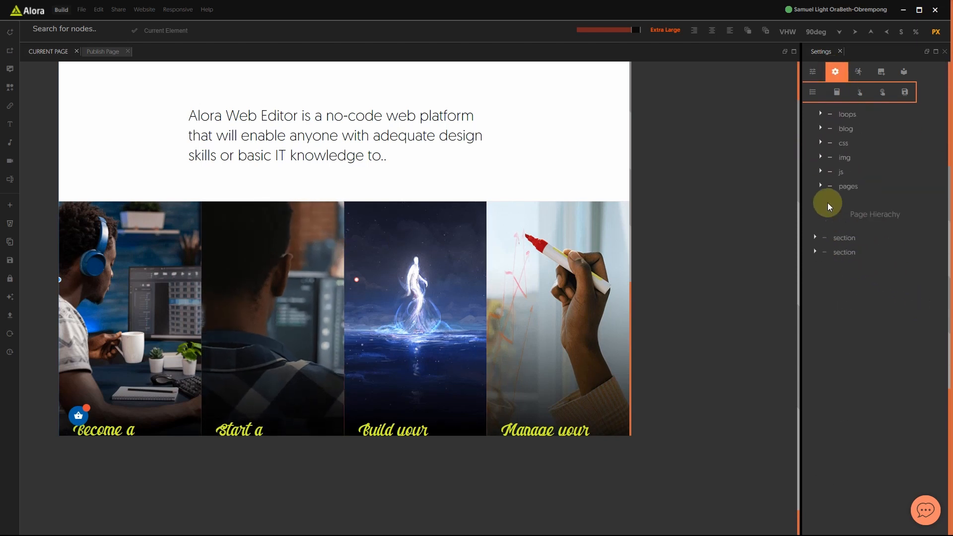
{"action": "left_click", "coordinate": [820, 184]}
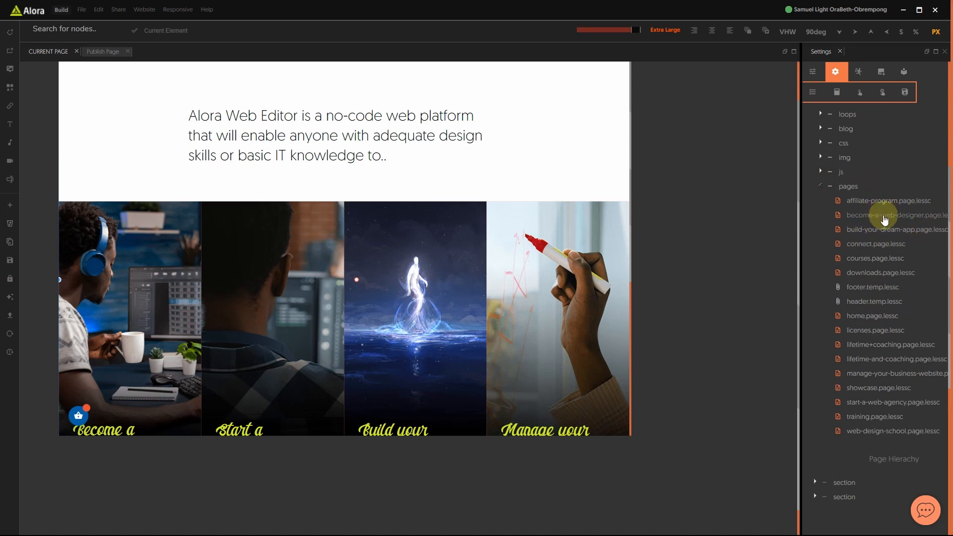
{"action": "left_click", "coordinate": [884, 217]}
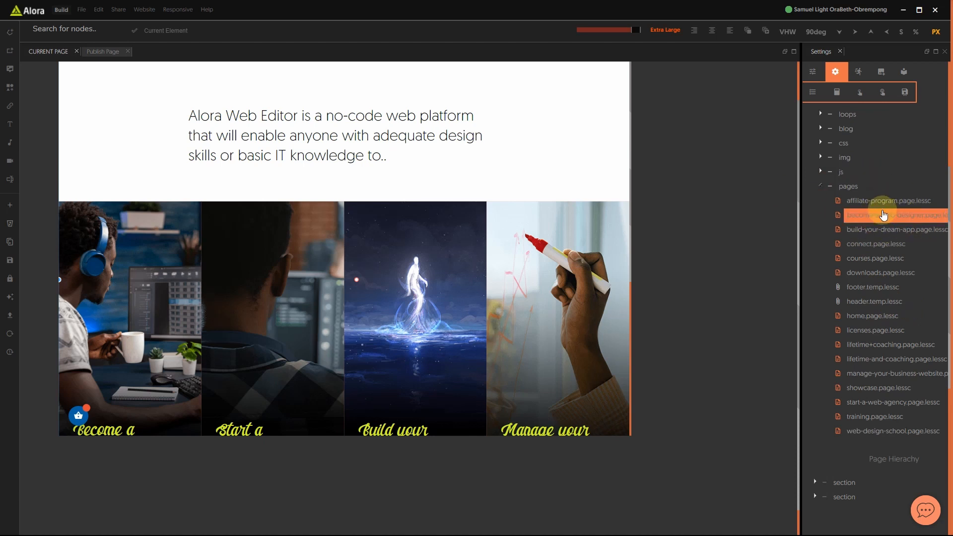
{"action": "double_click", "coordinate": [879, 221]}
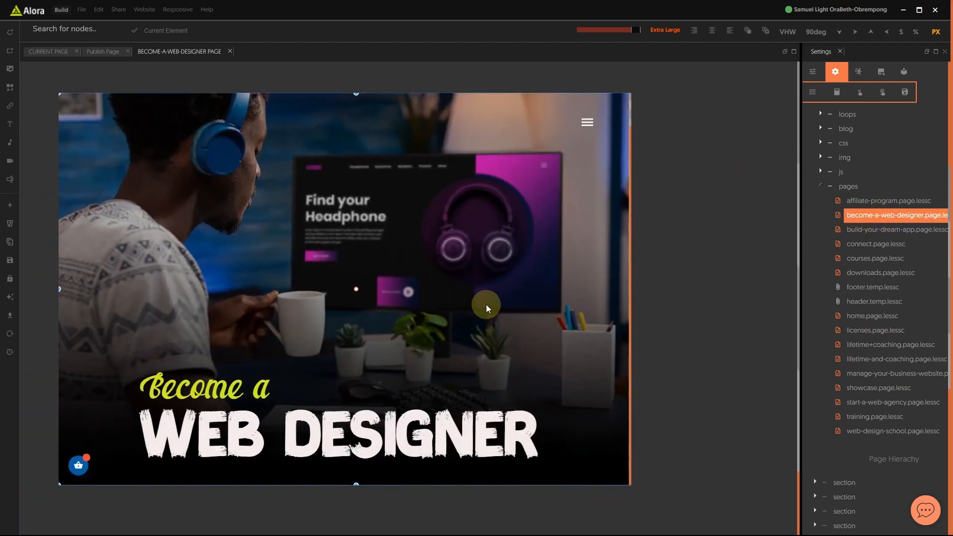
- Check the web designer page's navigation menu, close it, and review the page from hero to footer
{"action": "left_click", "coordinate": [587, 121]}
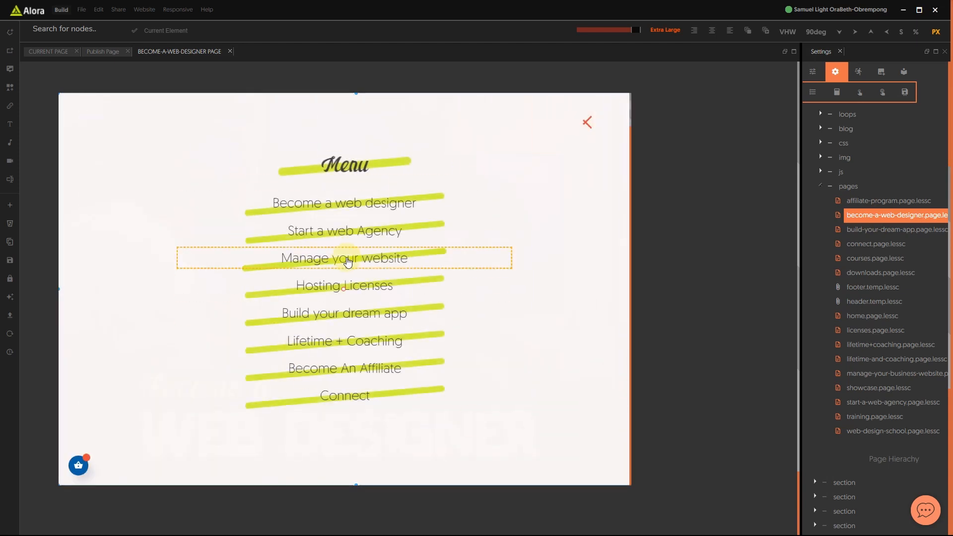
{"action": "left_click", "coordinate": [588, 122]}
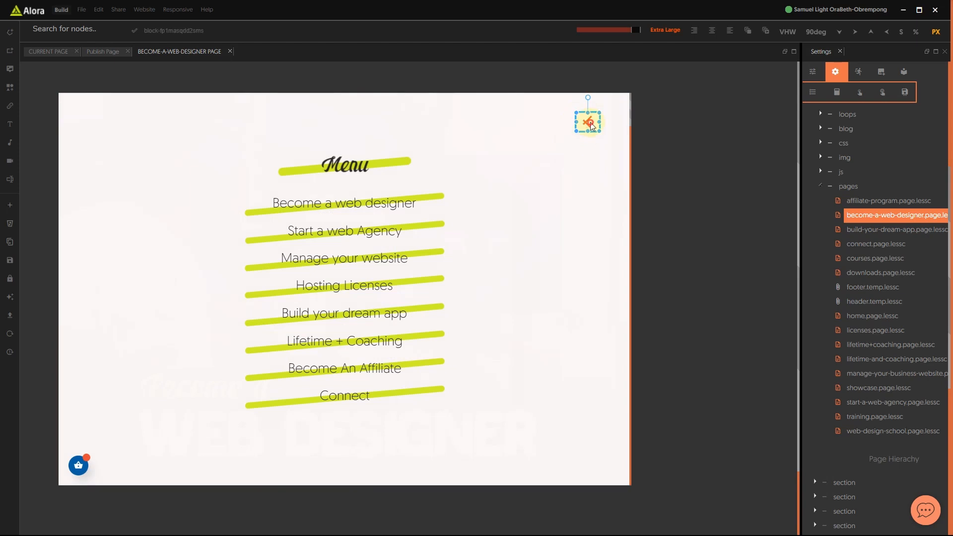
{"action": "scroll", "coordinate": [442, 210], "scroll_direction": "down", "scroll_amount": 5}
{"action": "scroll", "coordinate": [442, 209], "scroll_direction": "down", "scroll_amount": 10}
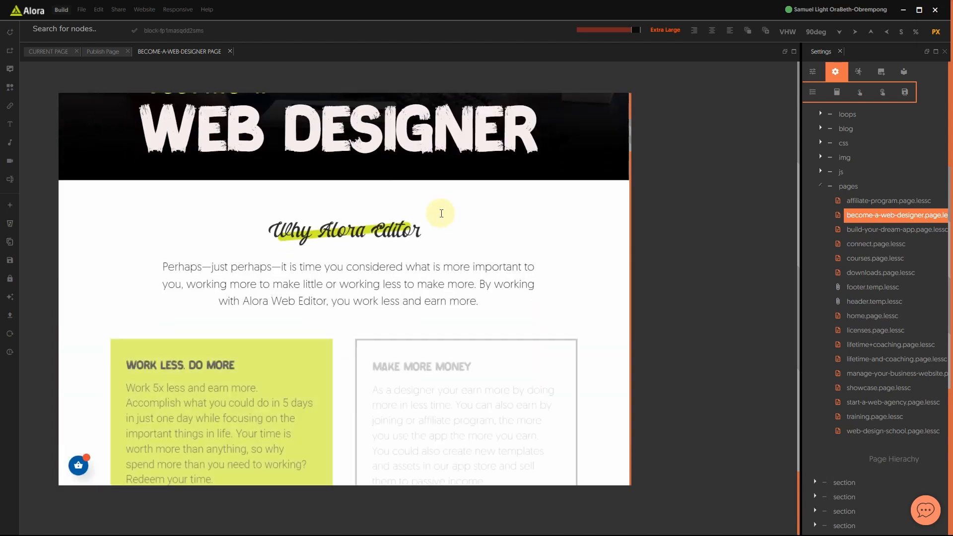
{"action": "scroll", "coordinate": [443, 223], "scroll_direction": "down", "scroll_amount": 10}
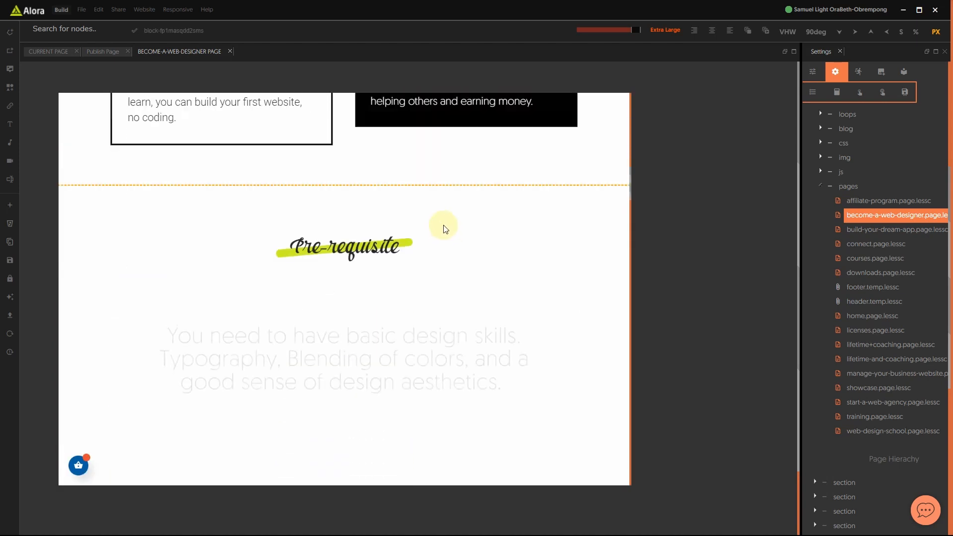
{"action": "scroll", "coordinate": [445, 223], "scroll_direction": "down", "scroll_amount": 10}
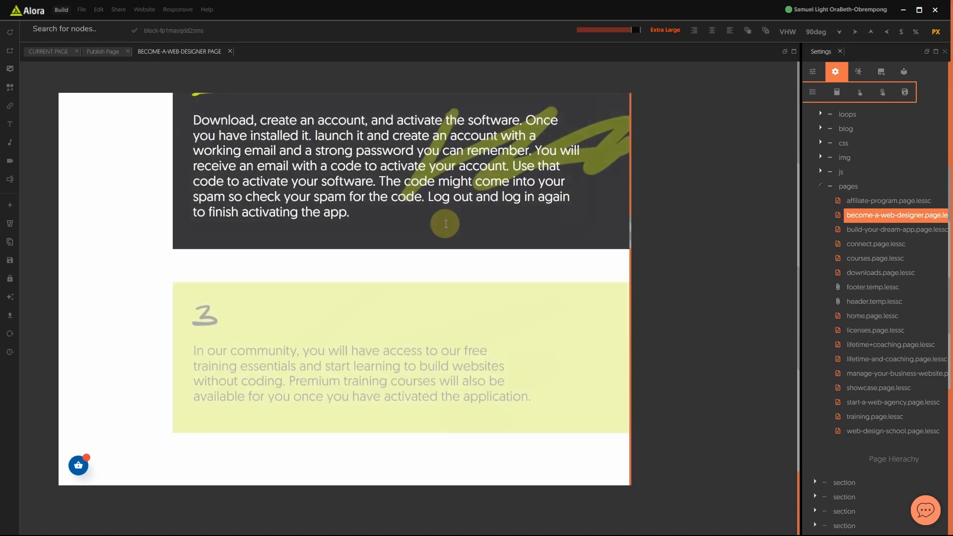
{"action": "scroll", "coordinate": [446, 215], "scroll_direction": "down", "scroll_amount": 10}
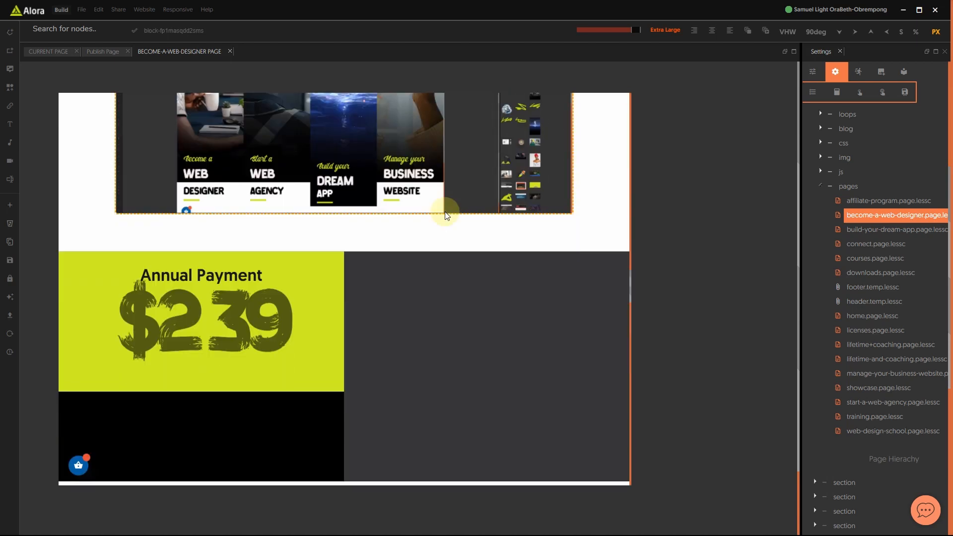
{"action": "scroll", "coordinate": [446, 216], "scroll_direction": "down", "scroll_amount": 10}
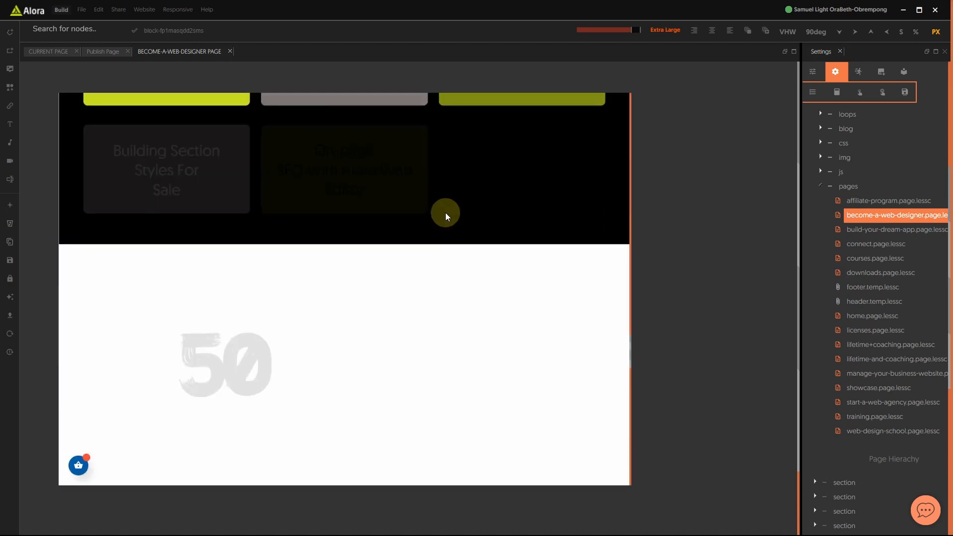
{"action": "scroll", "coordinate": [448, 215], "scroll_direction": "down", "scroll_amount": 10}
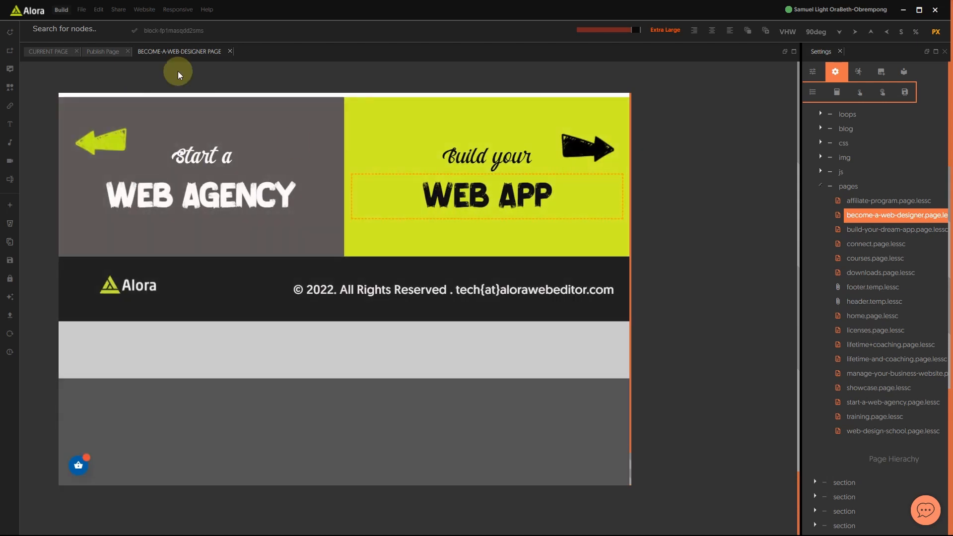
- Preview the web designer page in Phone Large mode up to its hero, and return to Extra Large mode
{"action": "left_click", "coordinate": [178, 10]}
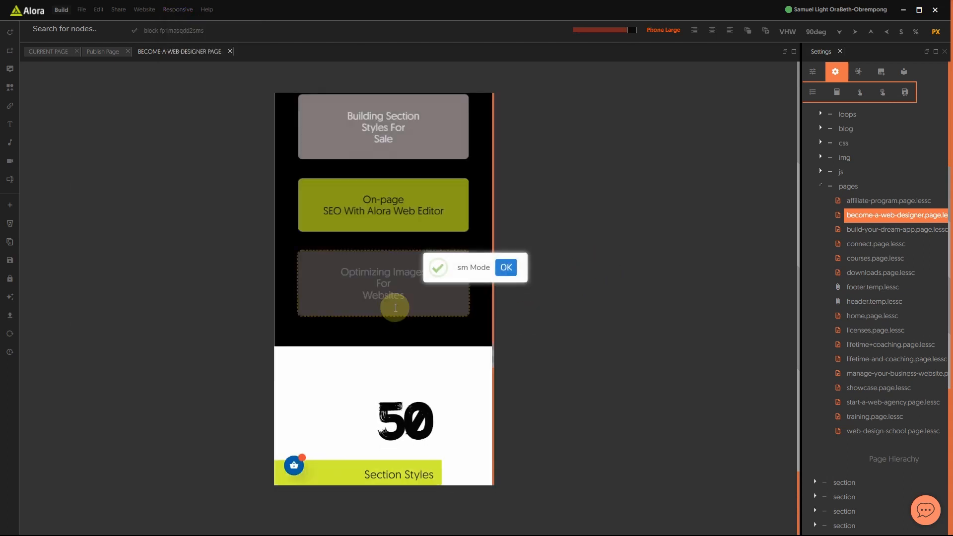
{"action": "scroll", "coordinate": [424, 304], "scroll_direction": "up", "scroll_amount": 15}
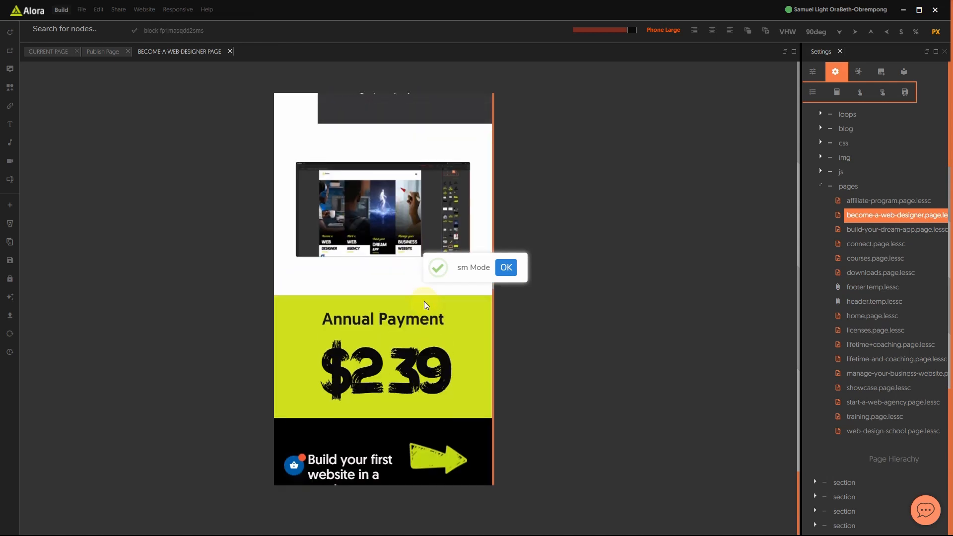
{"action": "scroll", "coordinate": [425, 300], "scroll_direction": "up", "scroll_amount": 15}
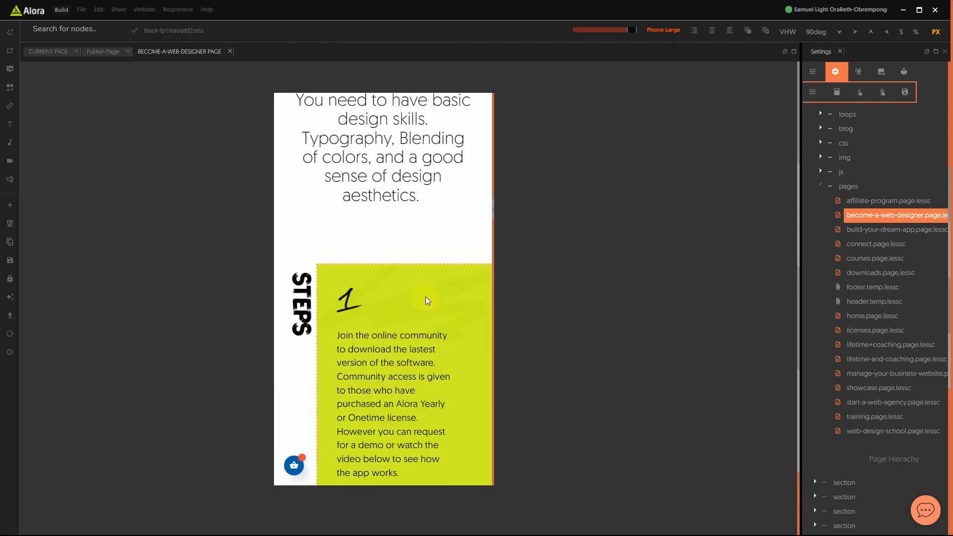
{"action": "scroll", "coordinate": [427, 298], "scroll_direction": "up", "scroll_amount": 15}
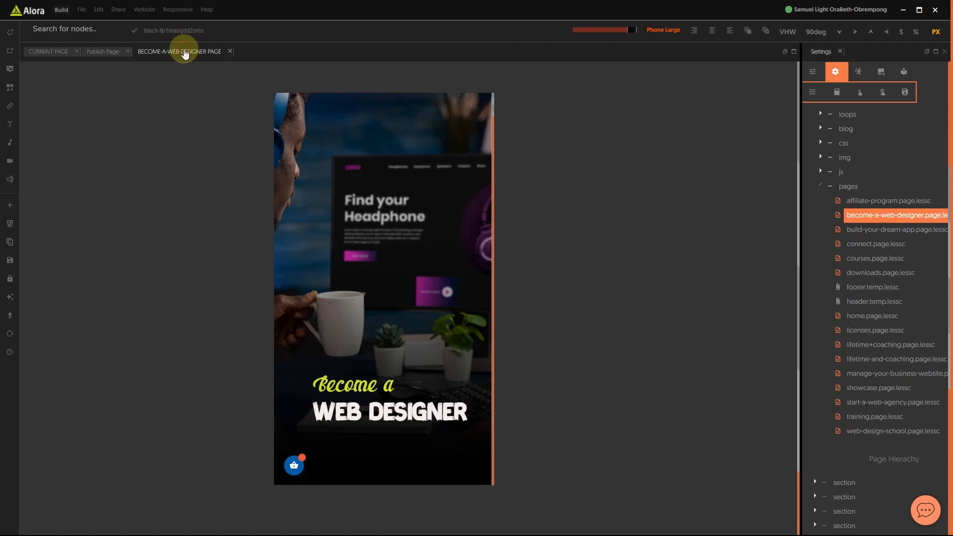
{"action": "left_click", "coordinate": [179, 10]}
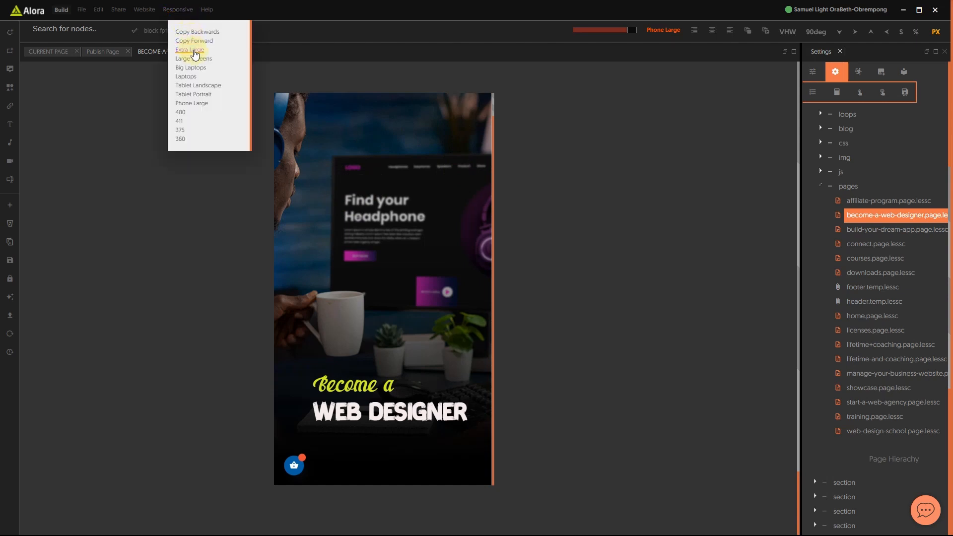
{"action": "left_click", "coordinate": [194, 51]}
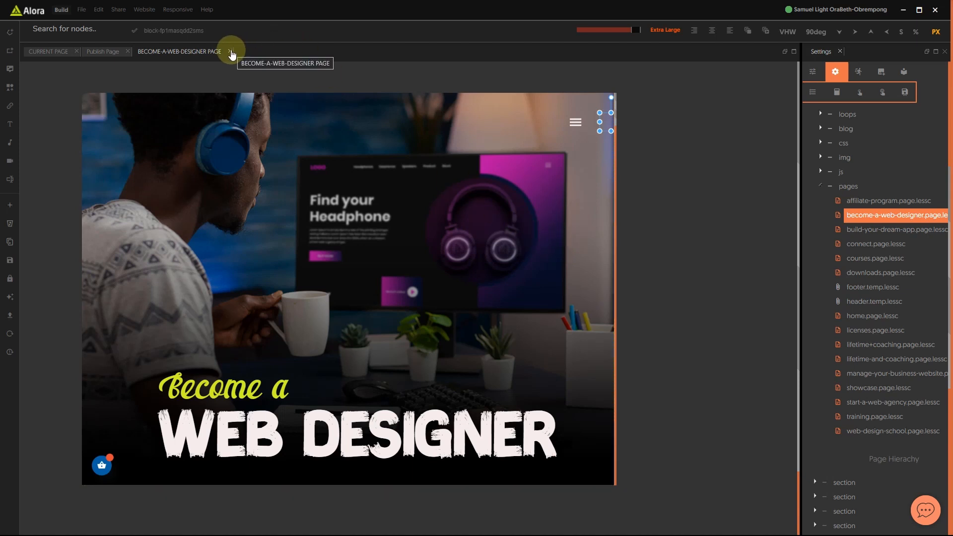
- Close the become-a-web-designer page and return to the projects list
{"action": "left_click", "coordinate": [231, 51]}
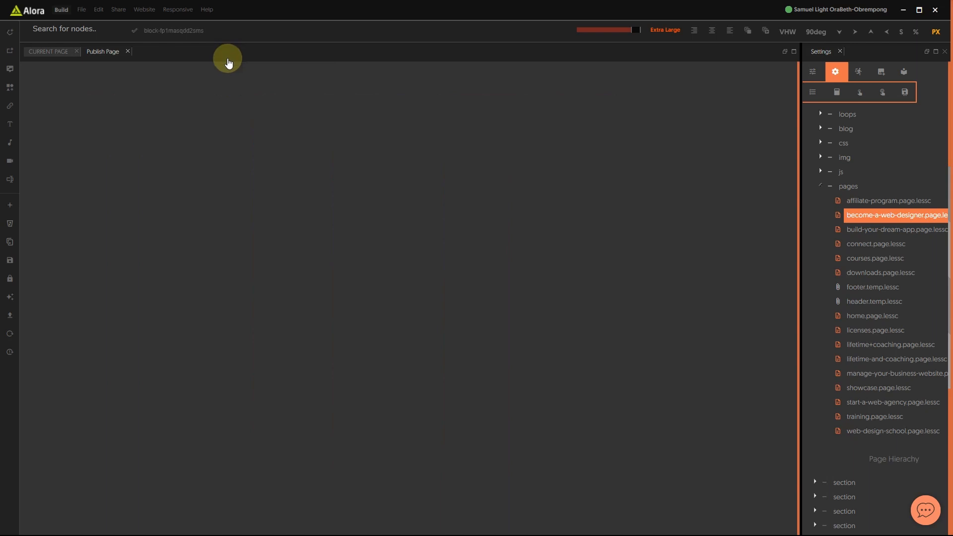
{"action": "left_click", "coordinate": [44, 49]}
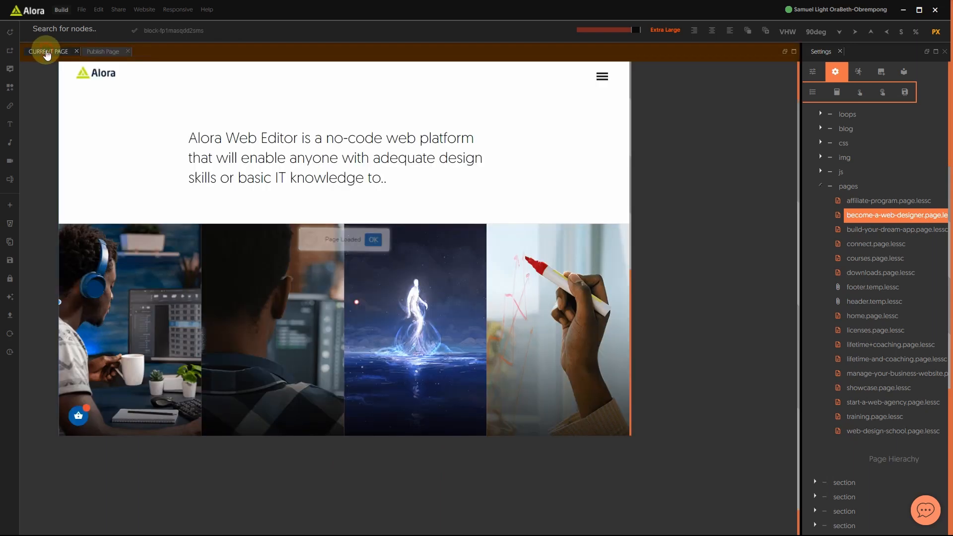
{"action": "left_click", "coordinate": [85, 11]}
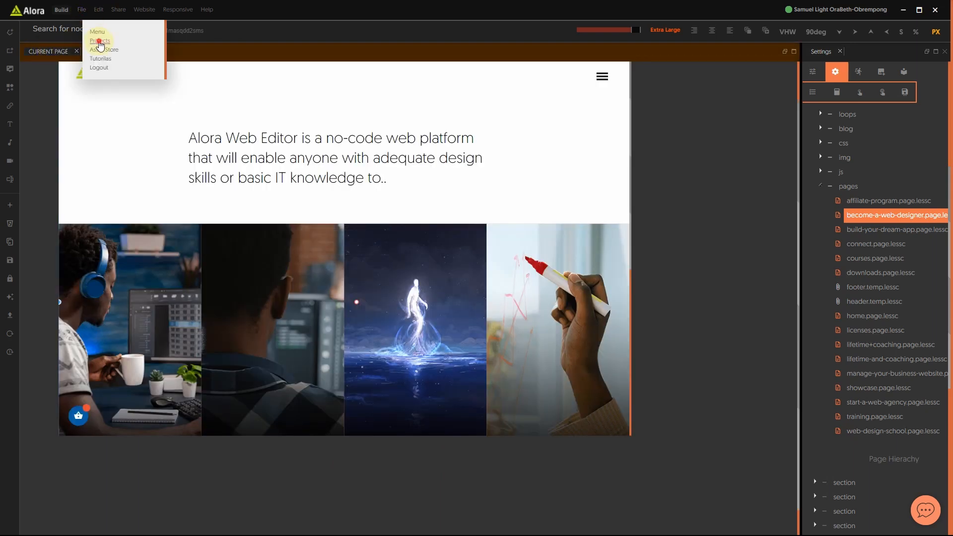
{"action": "left_click", "coordinate": [99, 41]}
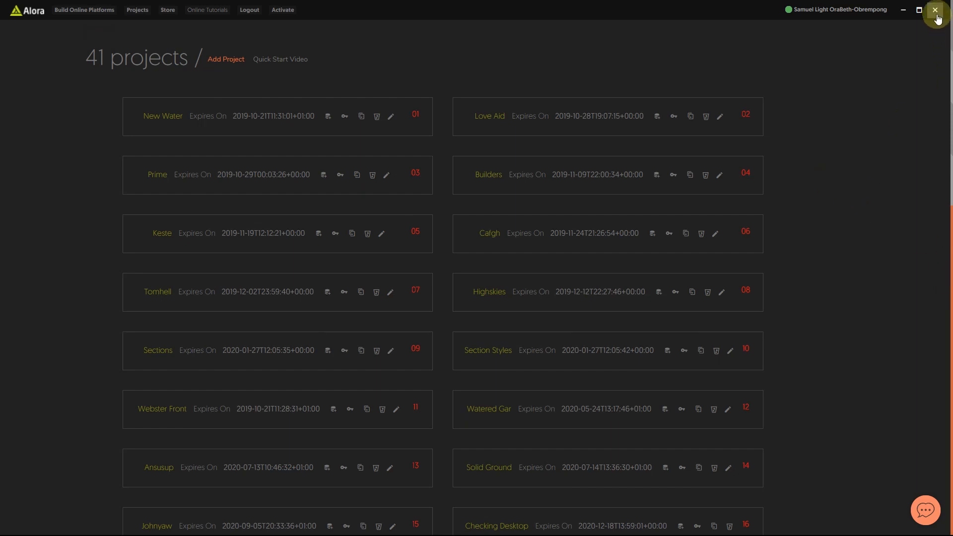